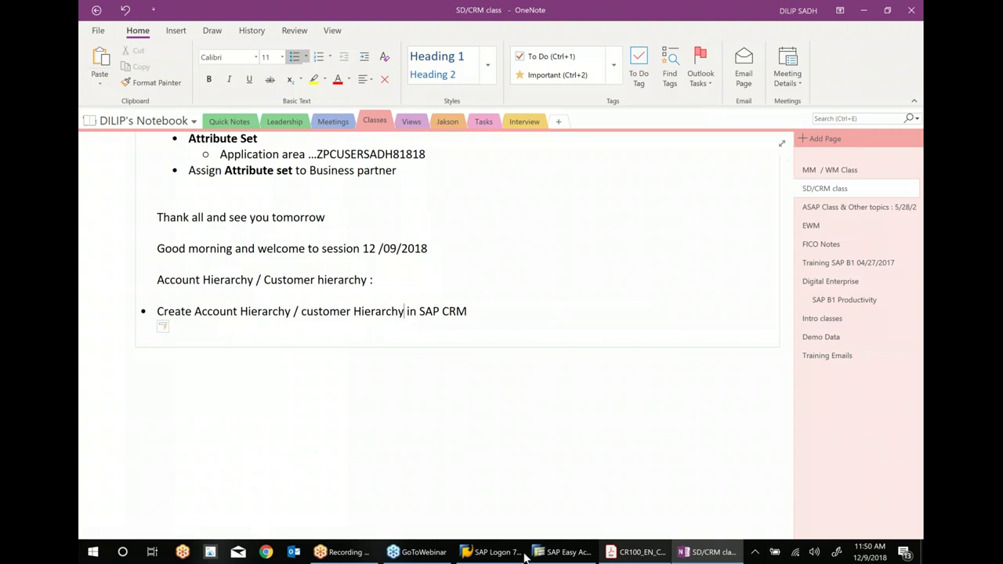
# - Switch to the SAP Easy Access session and open BPH - Maintain Group Hierarchy from the Business Partner master data
pyautogui.click(567, 552)
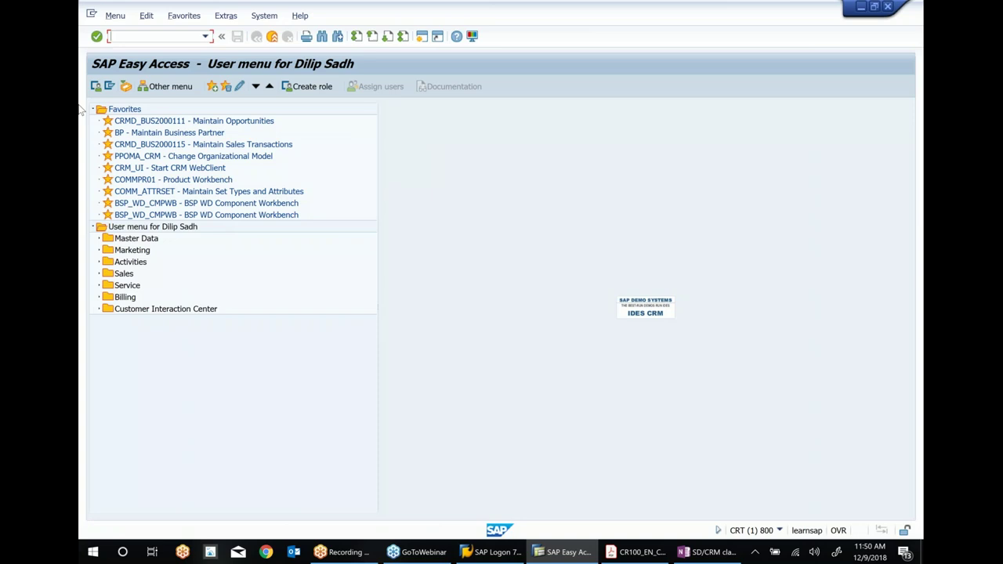
pyautogui.click(141, 239)
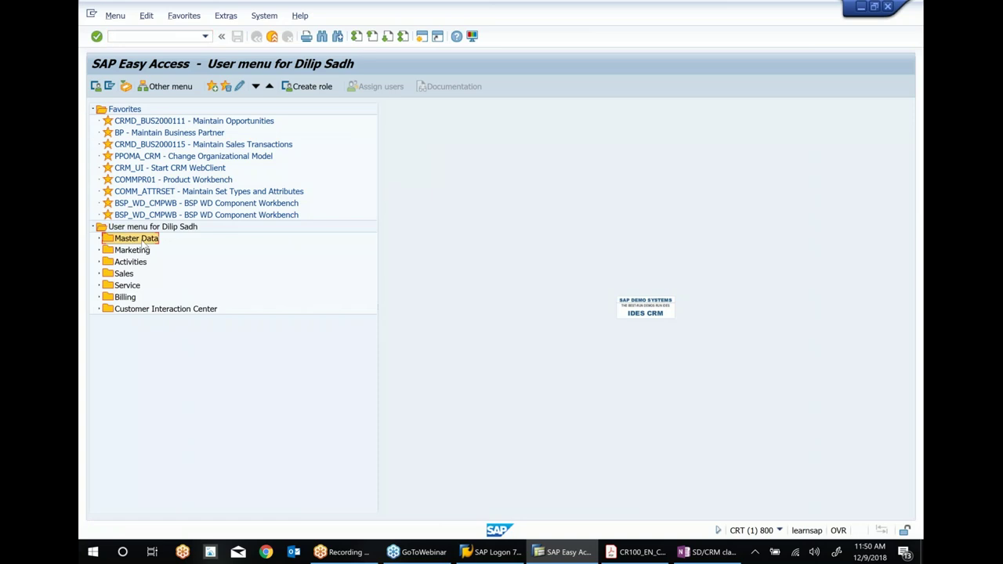
pyautogui.click(98, 239)
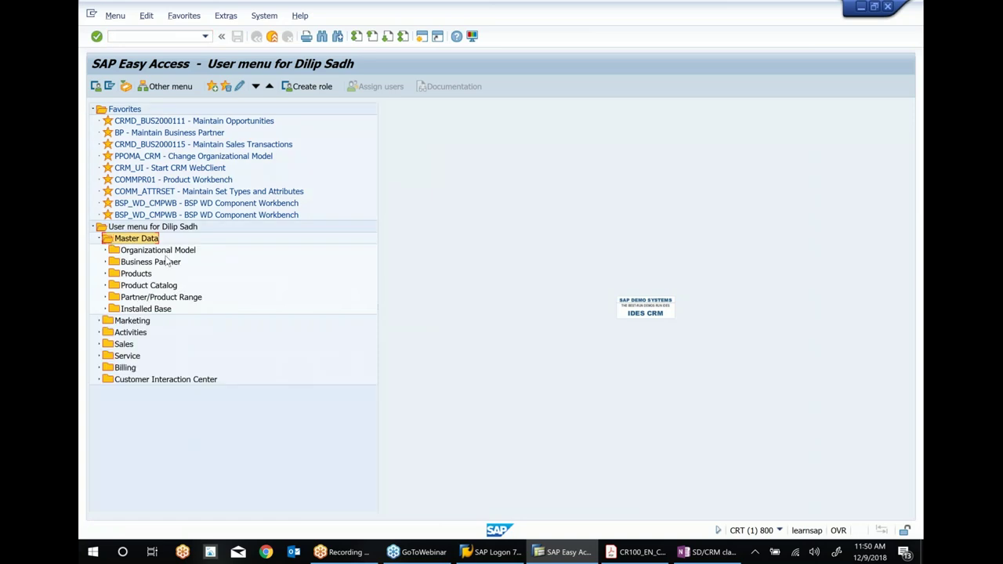
pyautogui.click(170, 264)
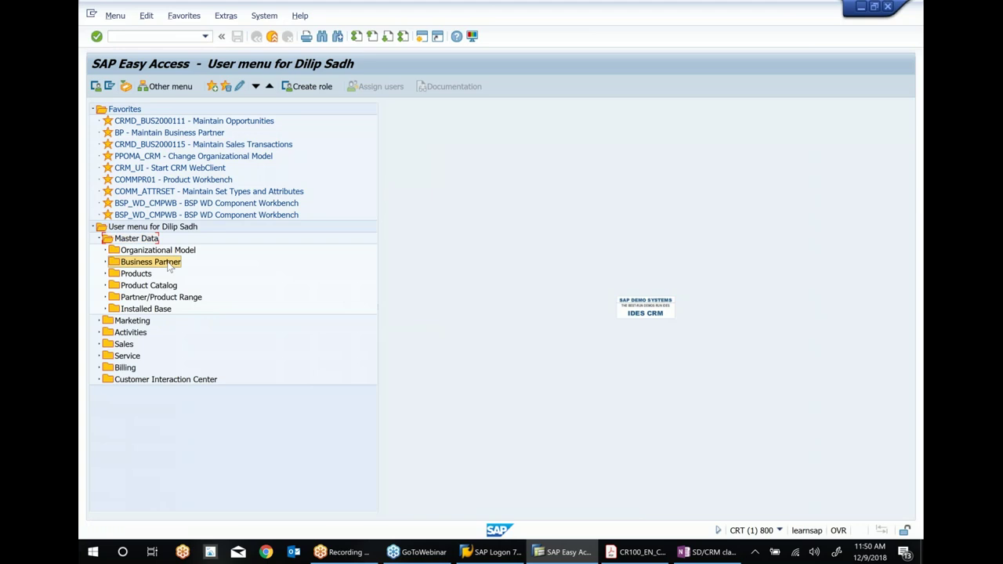
pyautogui.click(106, 261)
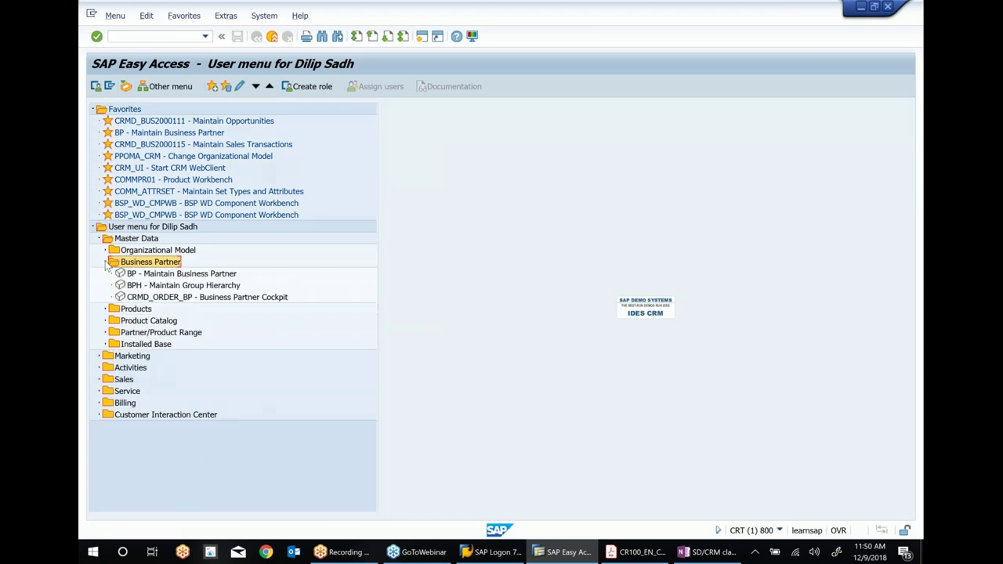
pyautogui.click(229, 289)
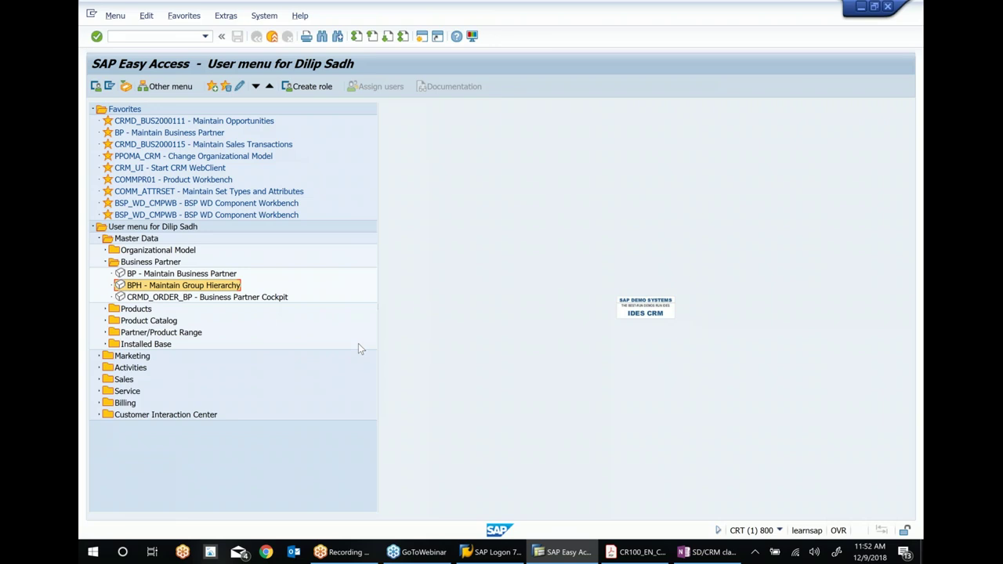
pyautogui.doubleClick(181, 286)
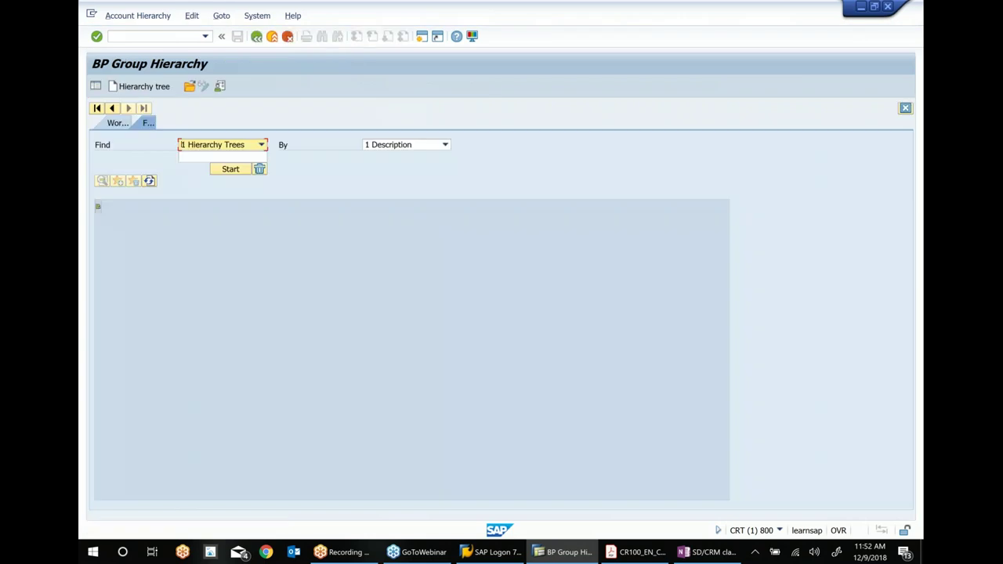
# - Start a new hierarchy tree in category Z1 Hierarchy CRM, with an ID made of ZHIR, the instructor's surname and 12918
pyautogui.click(161, 87)
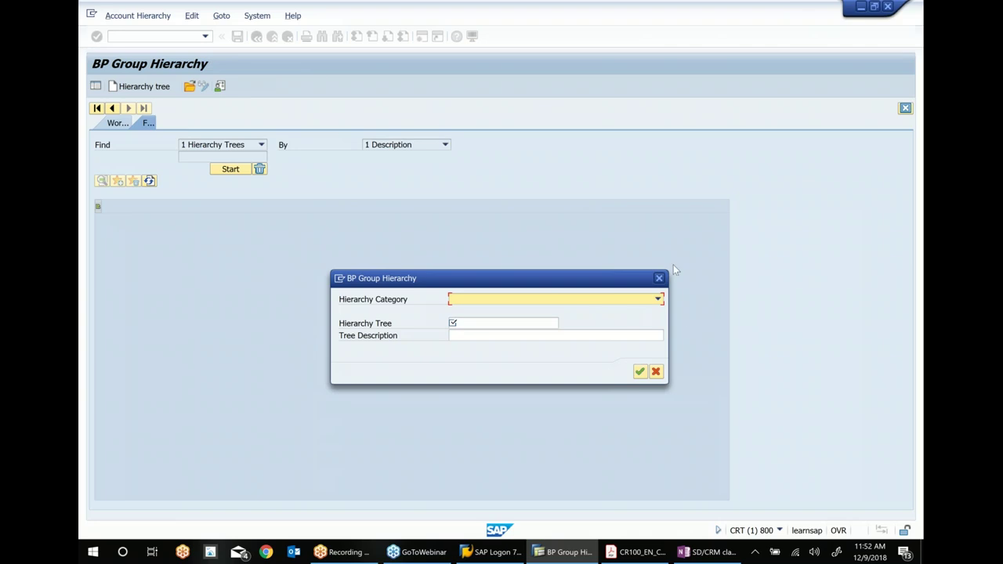
pyautogui.click(659, 301)
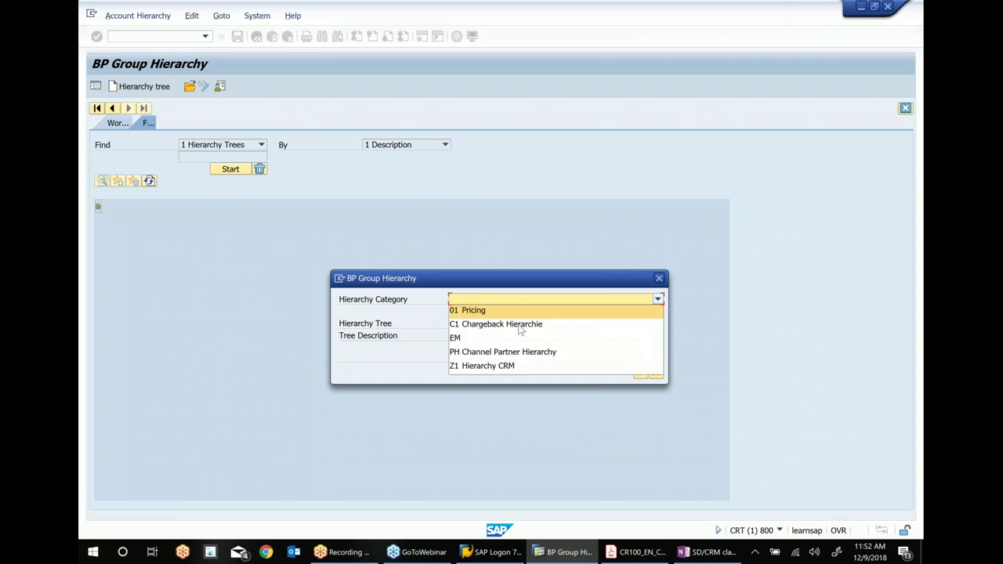
pyautogui.click(509, 366)
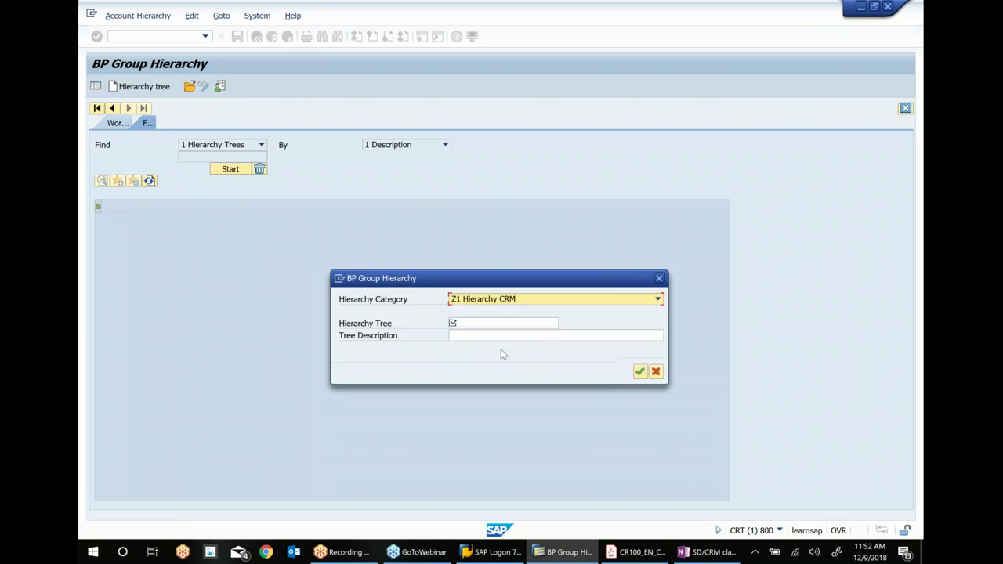
pyautogui.click(470, 324)
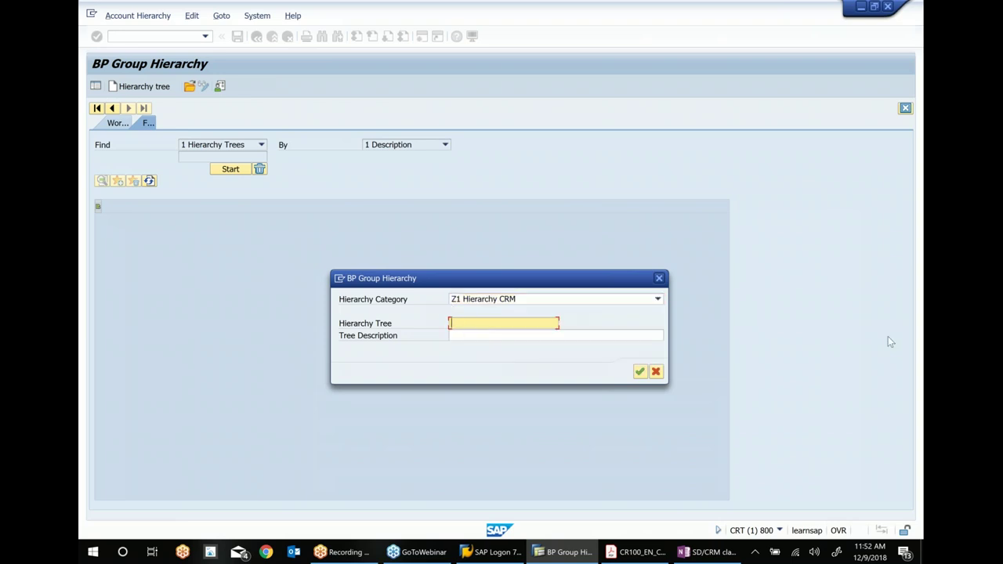
pyautogui.write('ZHIRSADH')
pyautogui.write('12918')
# - Describe the tree as "Account Hierachy" followed by the instructor's surname and 12 9 18, and create it
pyautogui.click(494, 339)
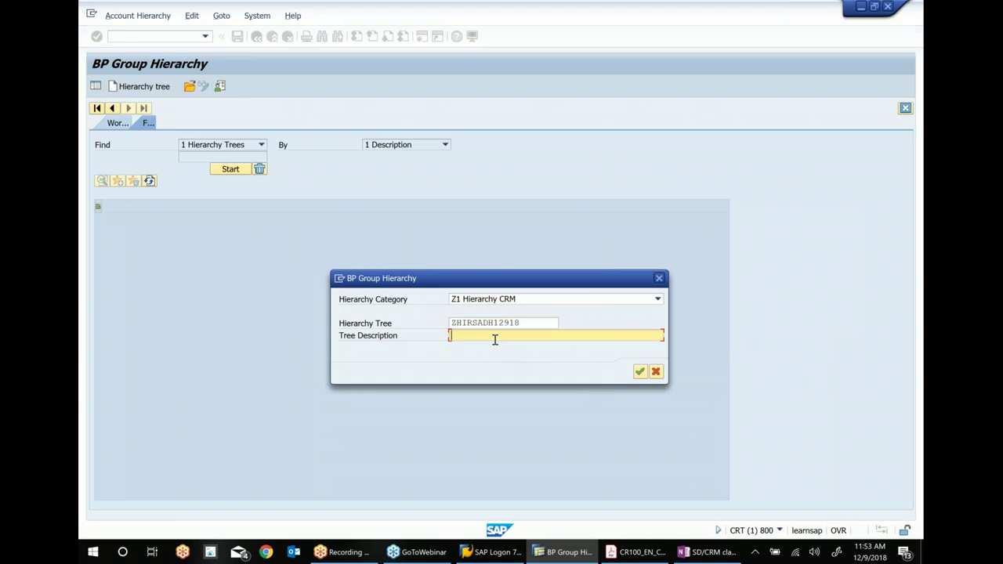
pyautogui.write('h')
pyautogui.press('BackSpace')
pyautogui.write('a')
pyautogui.press('BackSpace')
pyautogui.write('Account Hierachy_ Sadh _ 12 9 18')
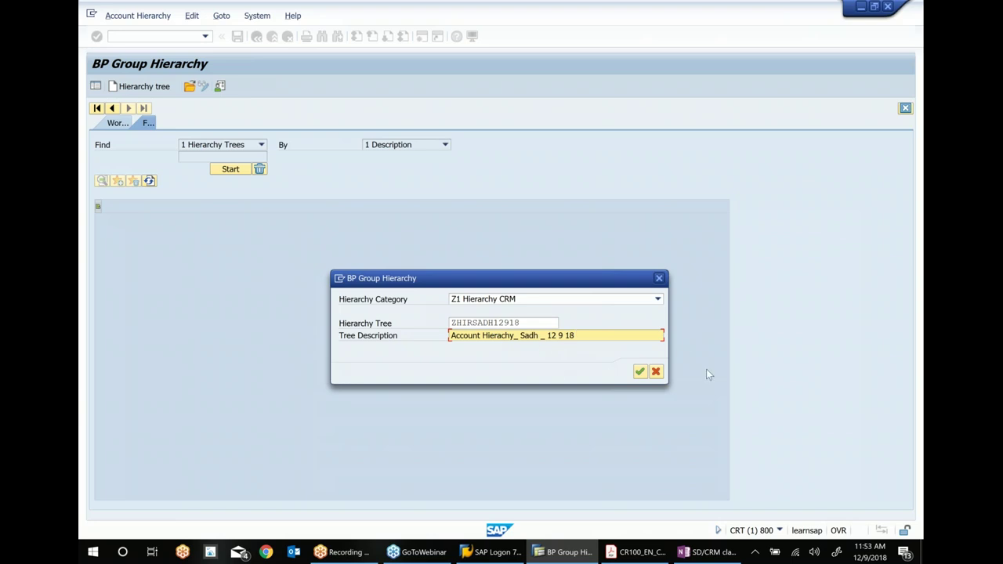
pyautogui.click(640, 372)
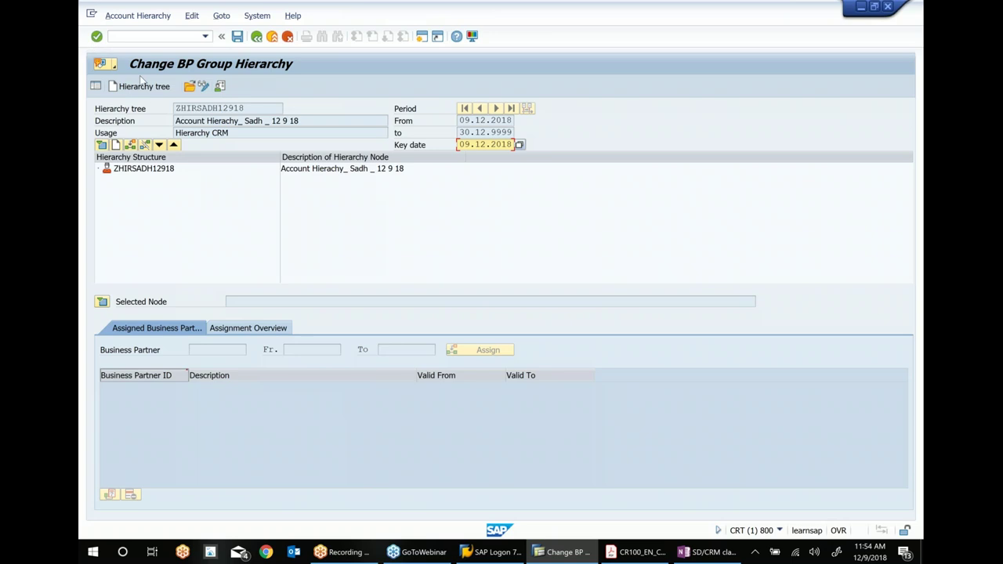
# - Create a hierarchy node North with the description North under the tree's root node
pyautogui.click(141, 173)
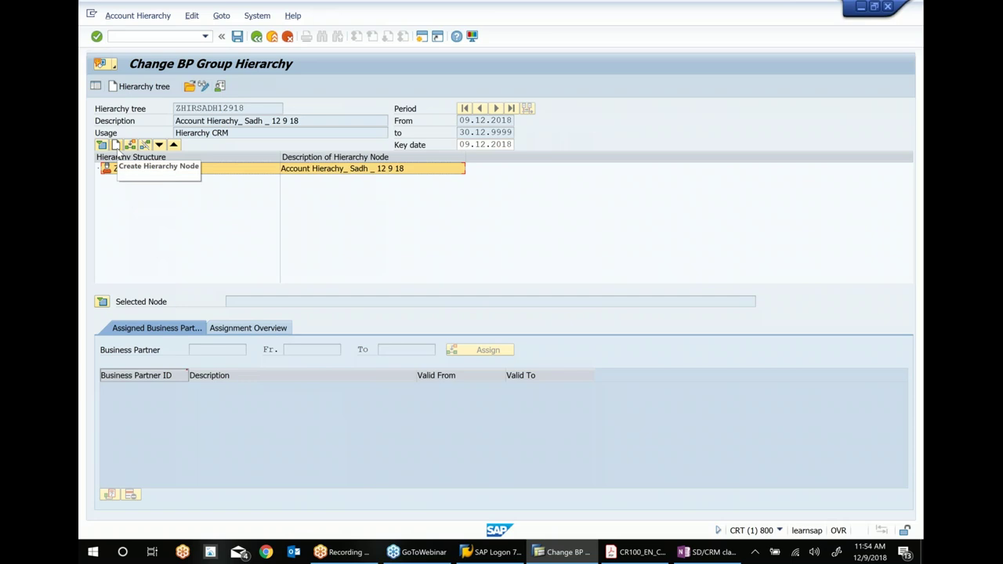
pyautogui.click(115, 145)
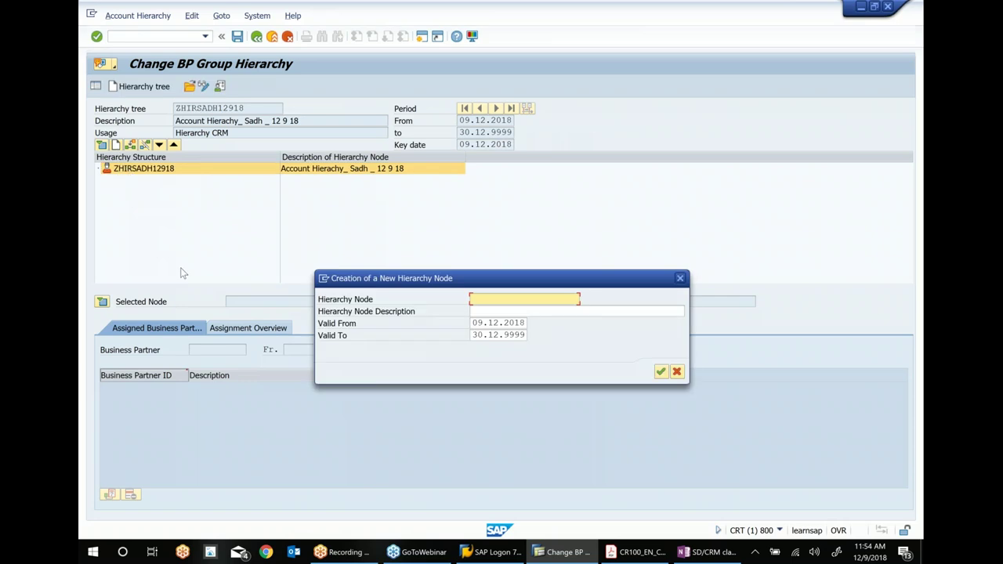
pyautogui.write('North')
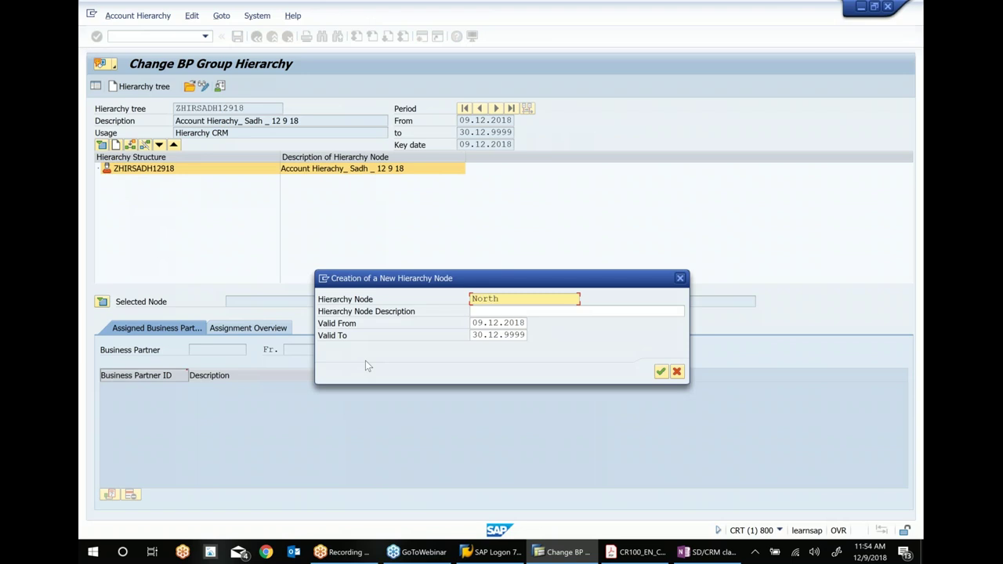
pyautogui.press('Tab')
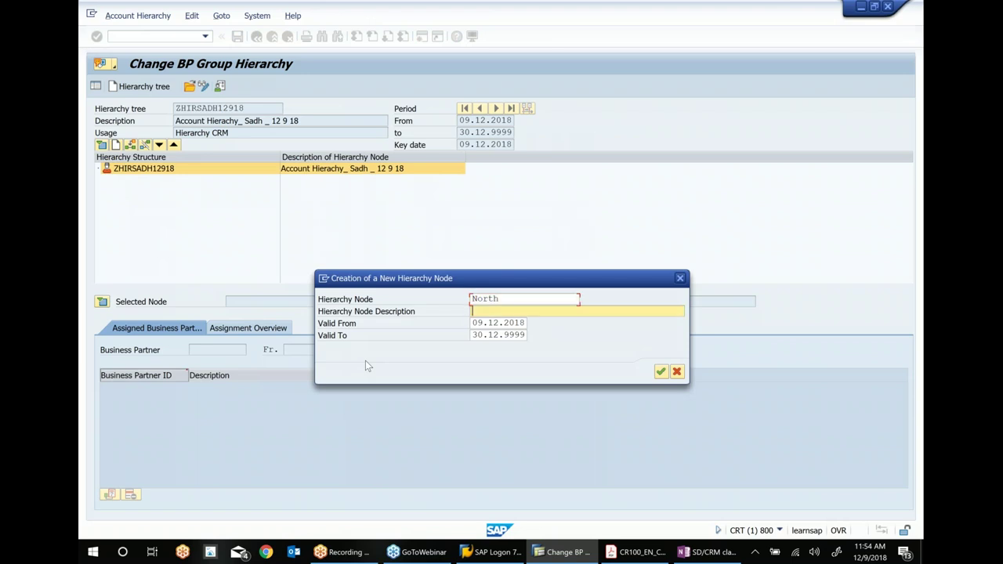
pyautogui.write('North')
pyautogui.click(663, 373)
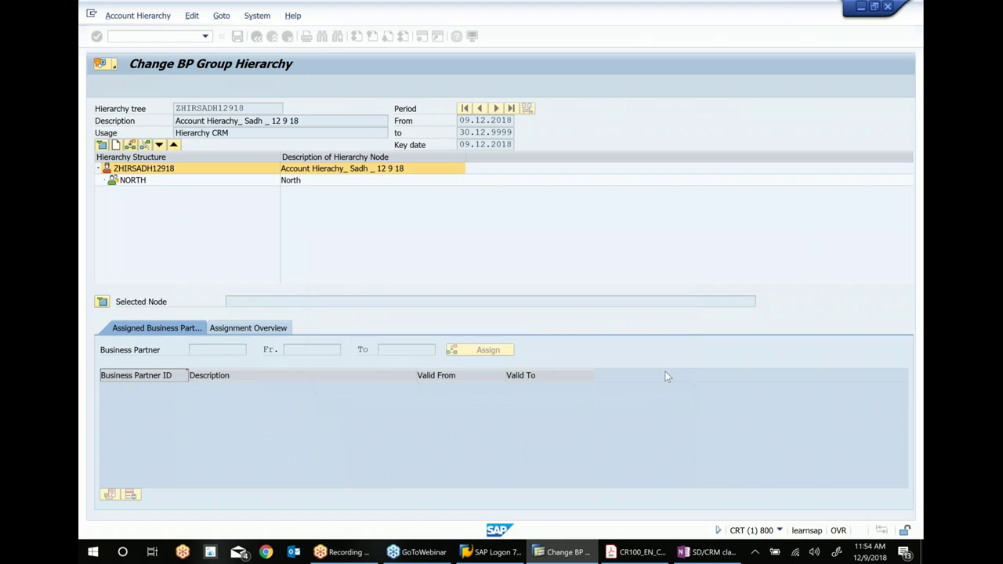
# - Find the Costco business partner dated 5 28 17 with a wildcard surname search and assign it to the NORTH node
pyautogui.click(135, 183)
pyautogui.doubleClick(135, 182)
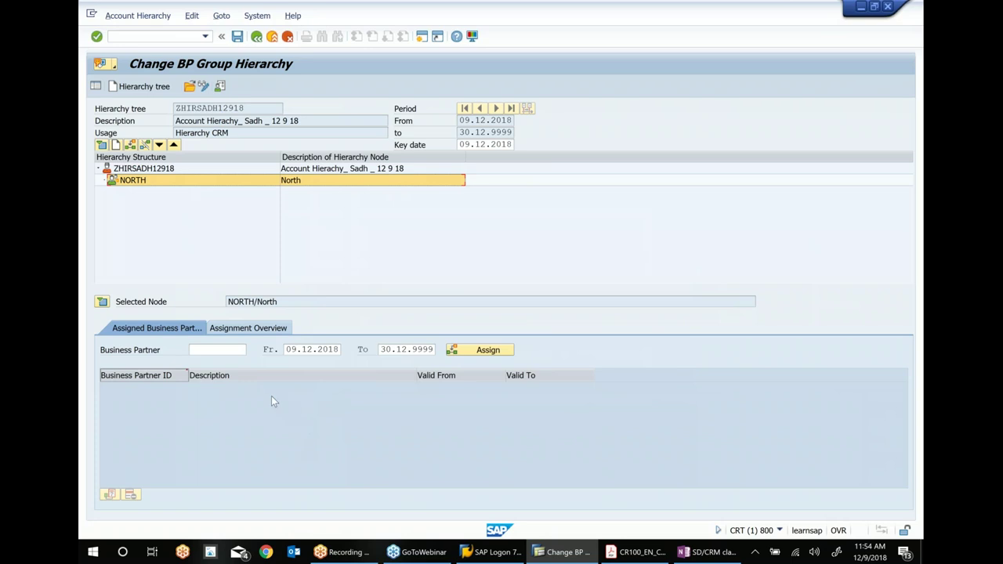
pyautogui.click(232, 351)
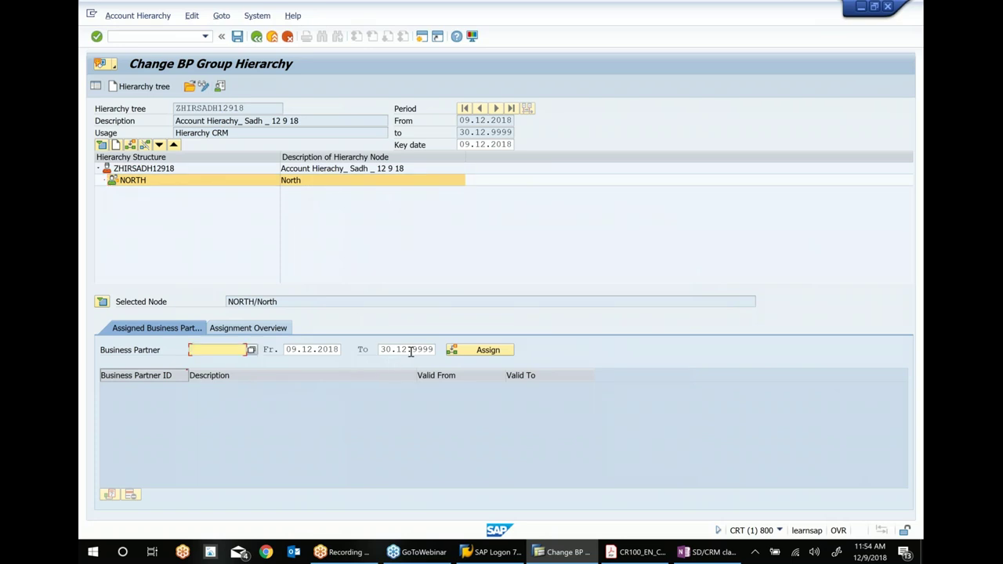
pyautogui.click(472, 352)
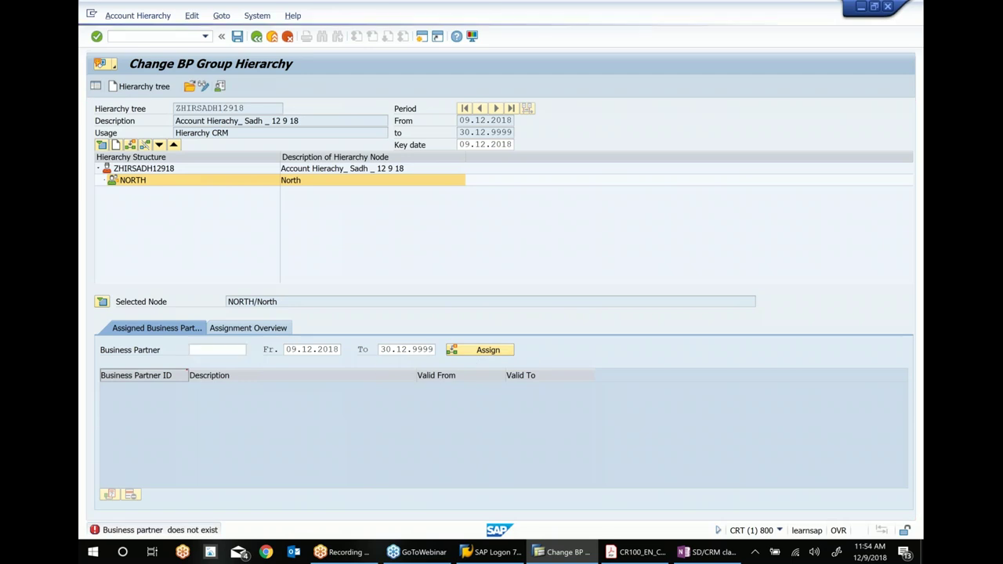
pyautogui.press('F4')
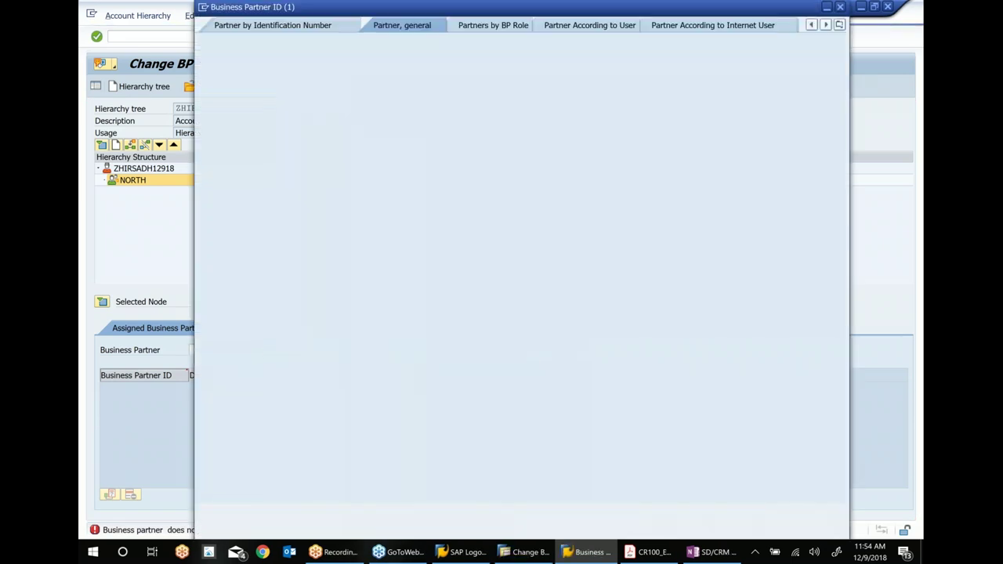
pyautogui.write('*sadh')
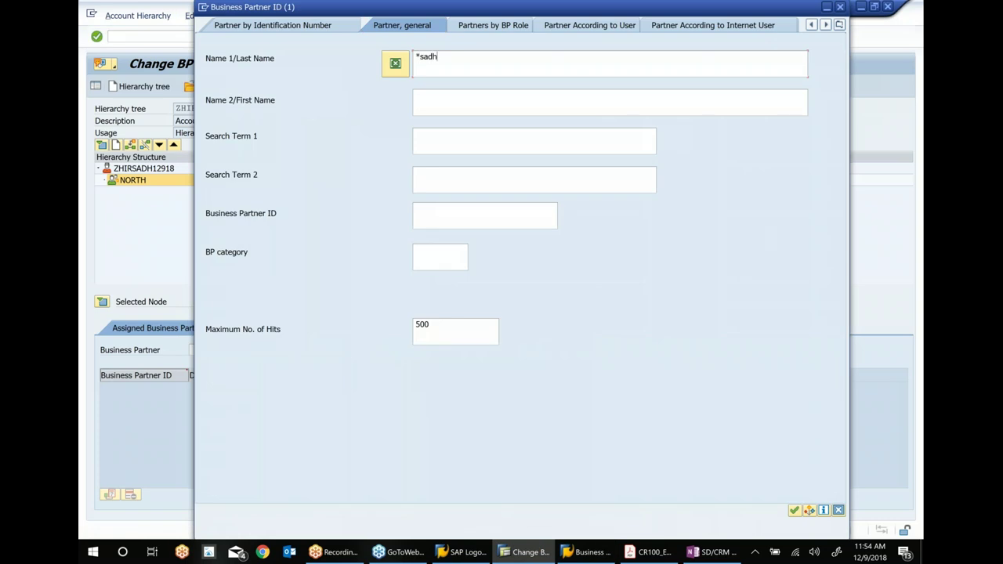
pyautogui.write('*')
pyautogui.press('Return')
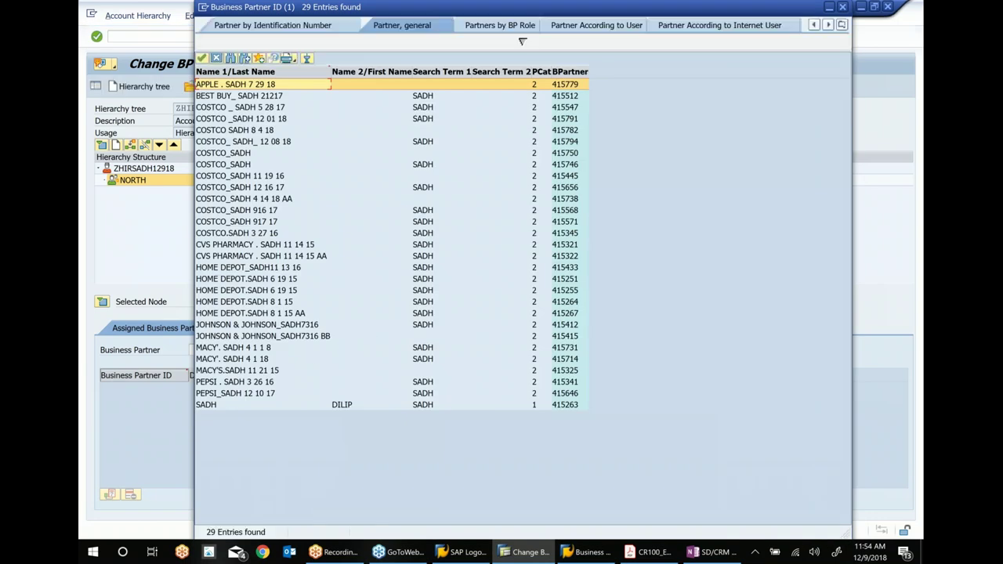
pyautogui.doubleClick(570, 108)
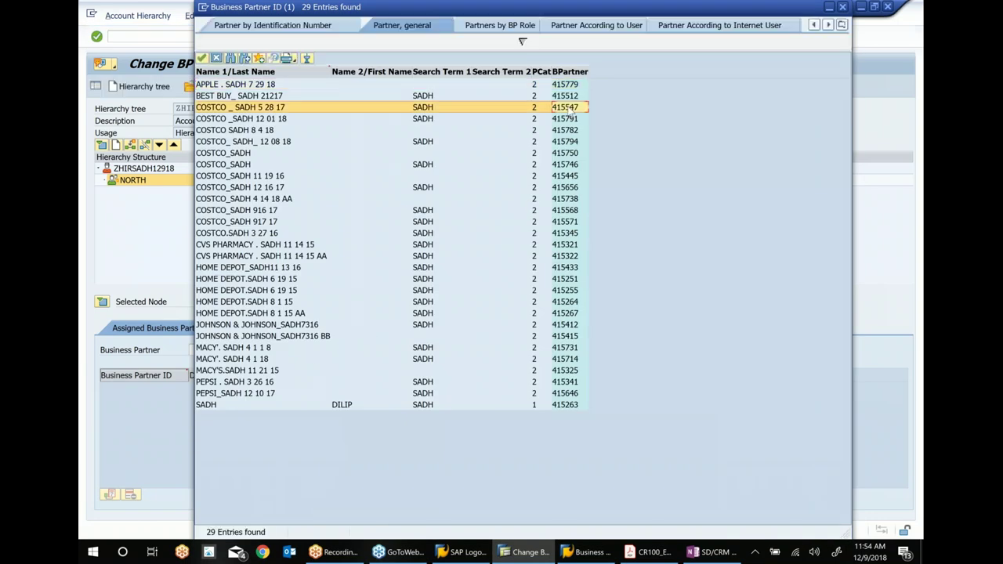
pyautogui.click(455, 349)
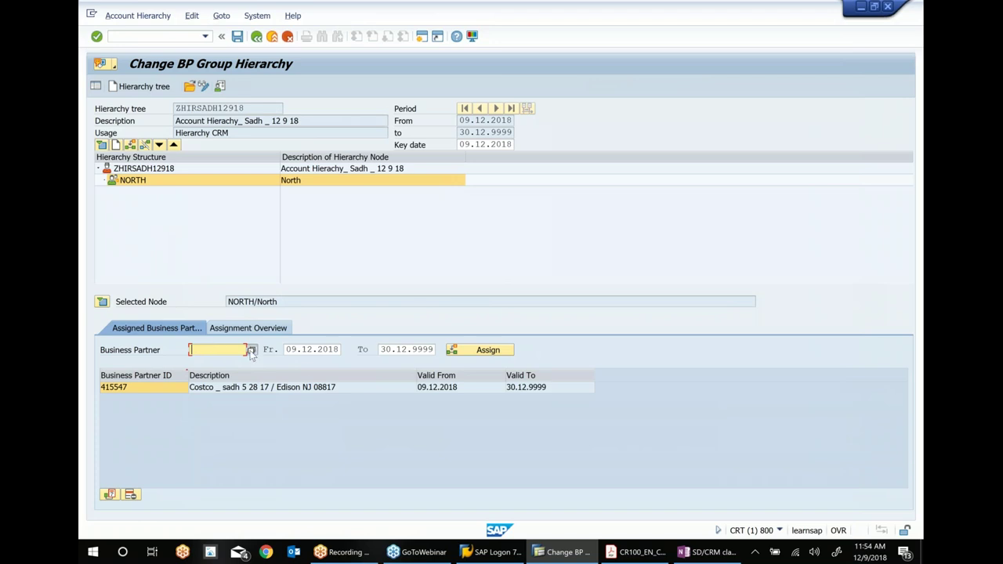
# - Look up the Costco business partner dated 12 01 18 by surname and assign it to the NORTH node as well
pyautogui.press('F4')
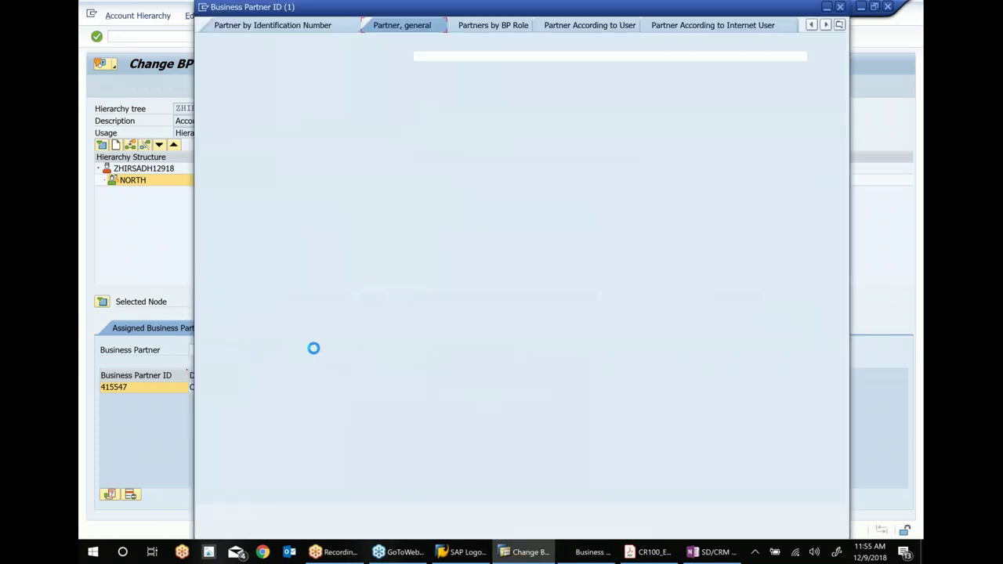
pyautogui.write('*sadh')
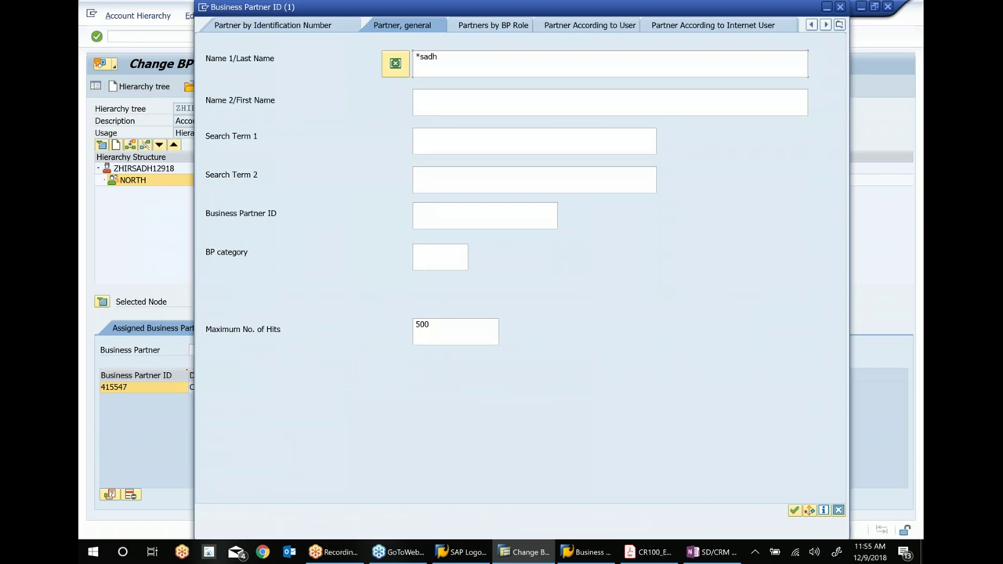
pyautogui.press('Return')
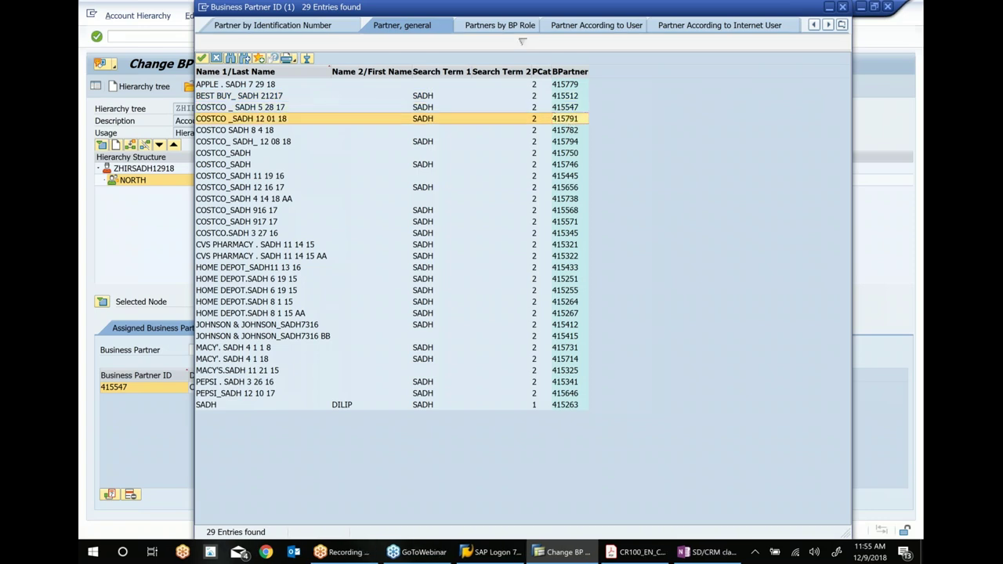
pyautogui.doubleClick(569, 121)
pyautogui.click(477, 350)
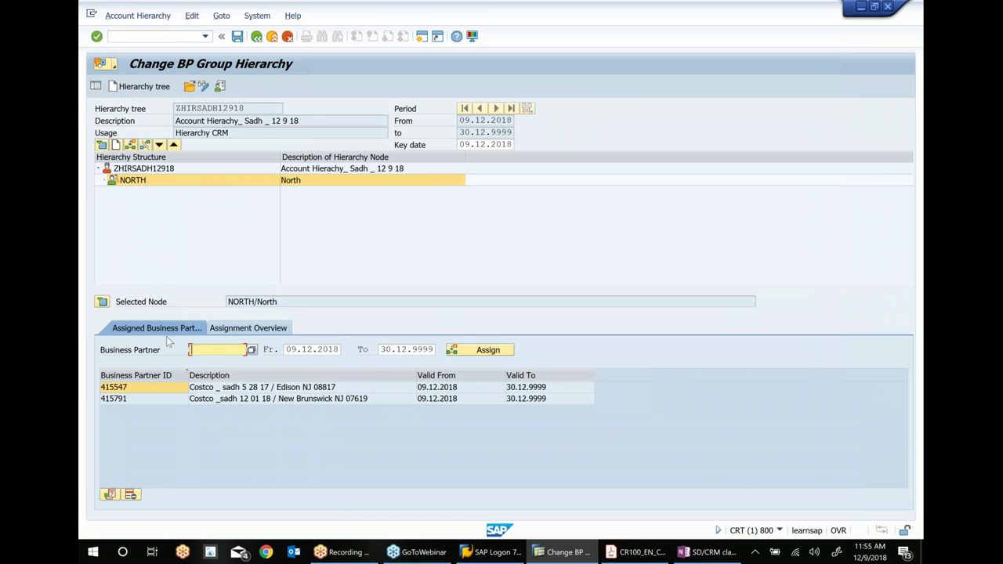
# - Create a hierarchy node South with the description South under the tree's root node
pyautogui.click(153, 174)
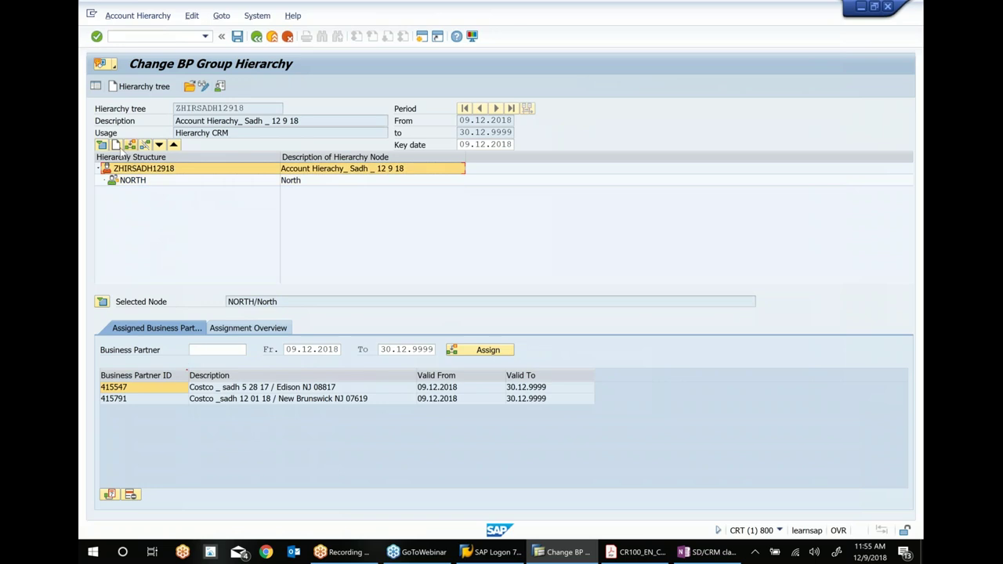
pyautogui.click(116, 145)
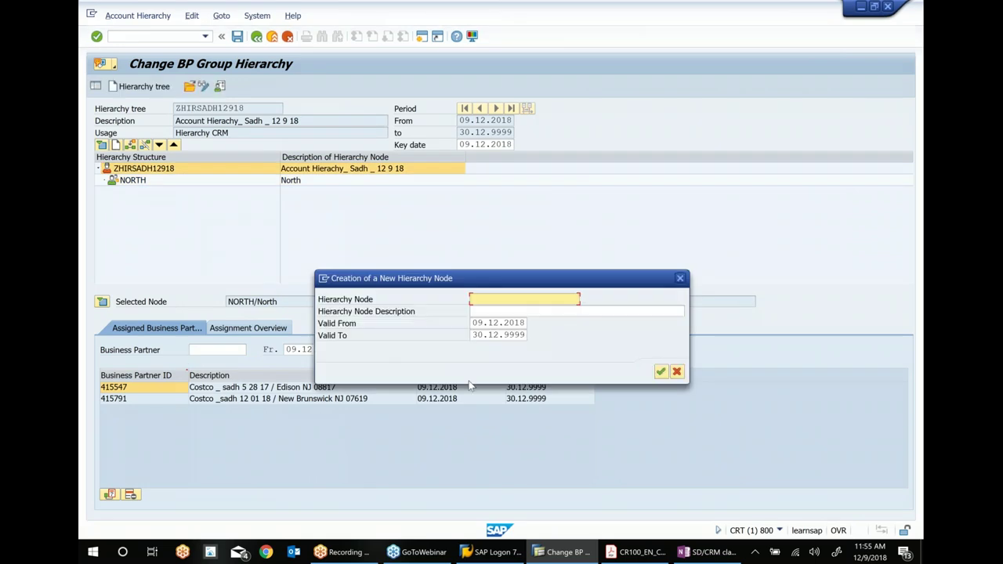
pyautogui.write('South')
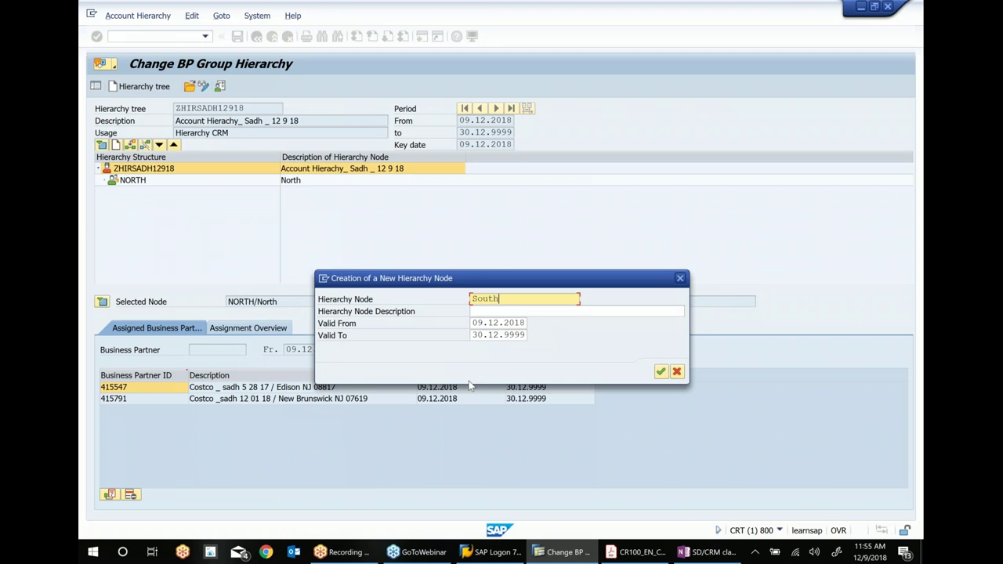
pyautogui.press('Tab')
pyautogui.write('South')
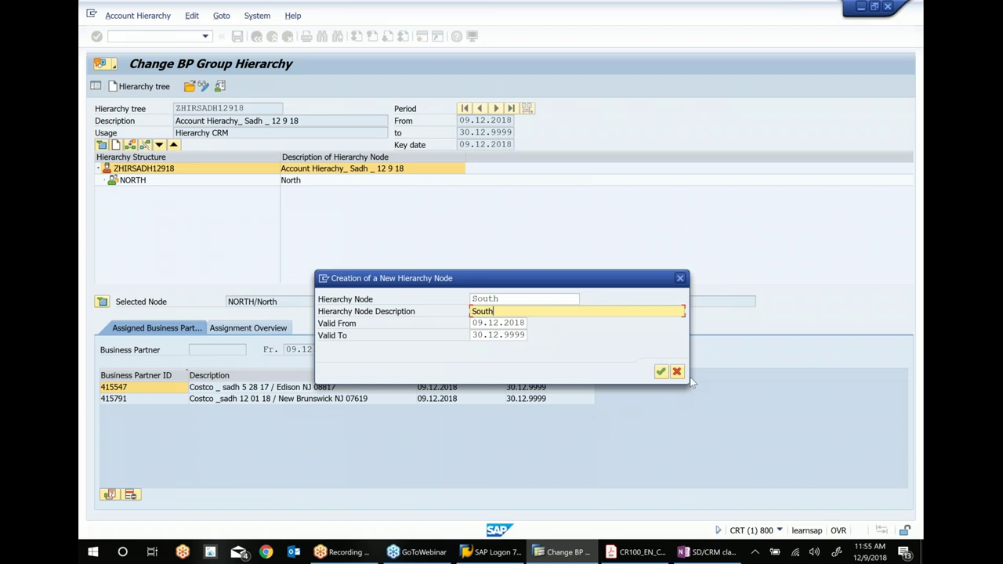
pyautogui.click(660, 373)
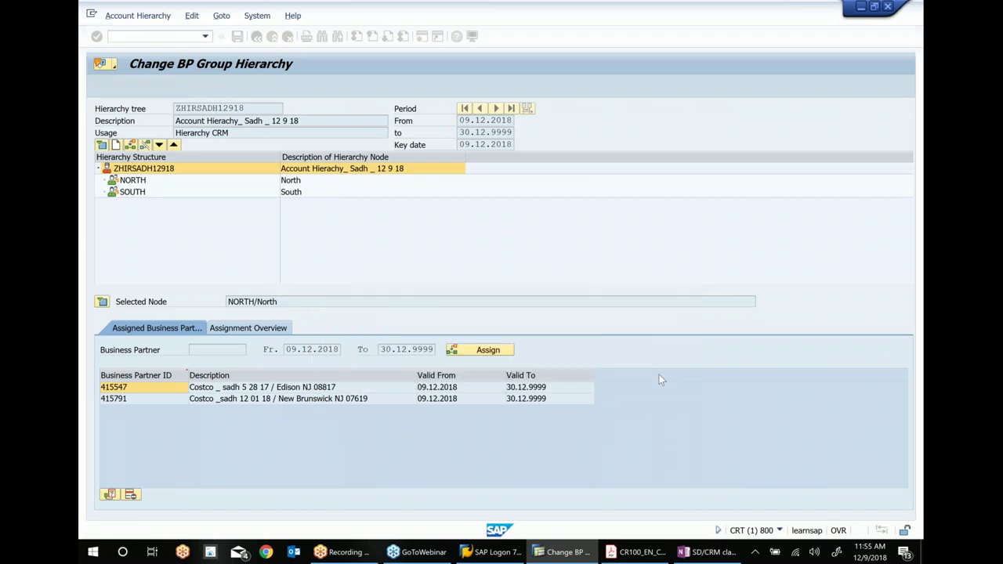
# - Find the Home Depot business partner dated 11 13 16 with a wildcard surname search and assign it to the SOUTH node
pyautogui.click(141, 184)
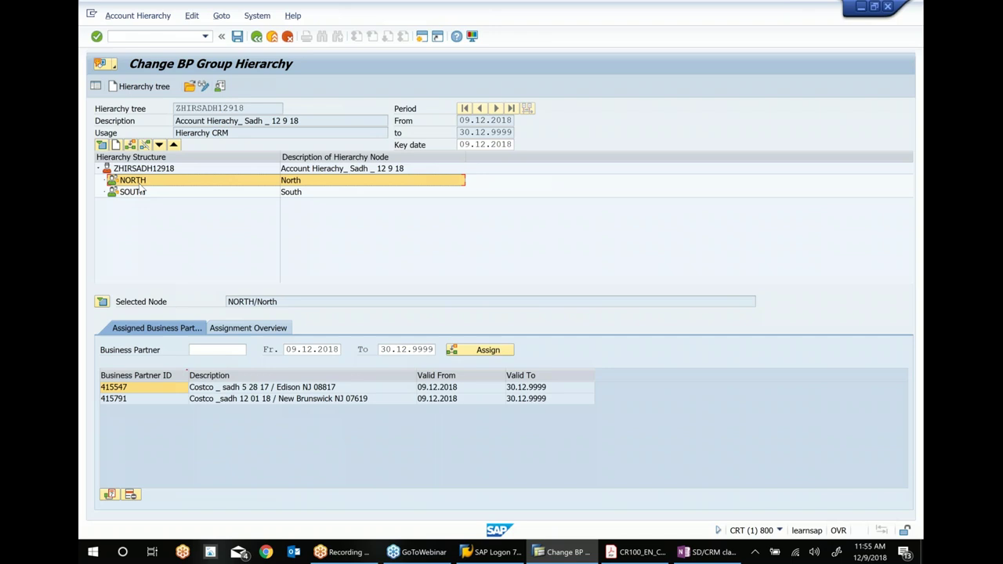
pyautogui.click(136, 194)
pyautogui.click(133, 183)
pyautogui.click(137, 192)
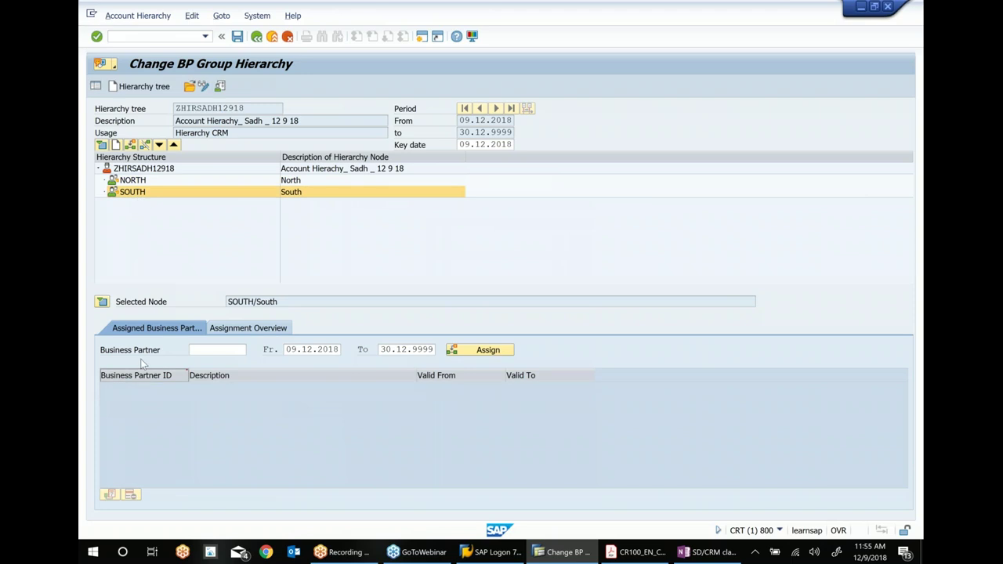
pyautogui.click(220, 351)
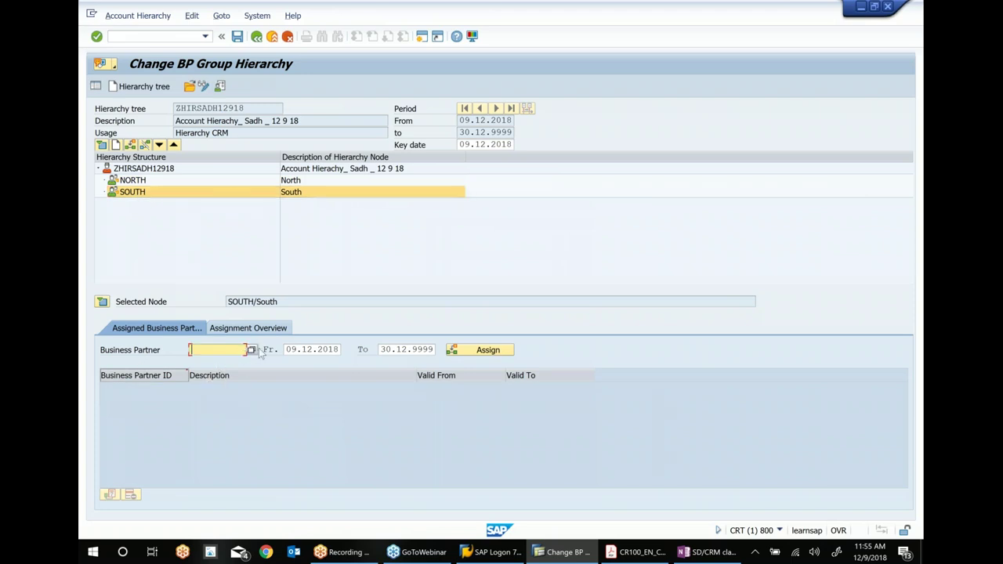
pyautogui.click(252, 349)
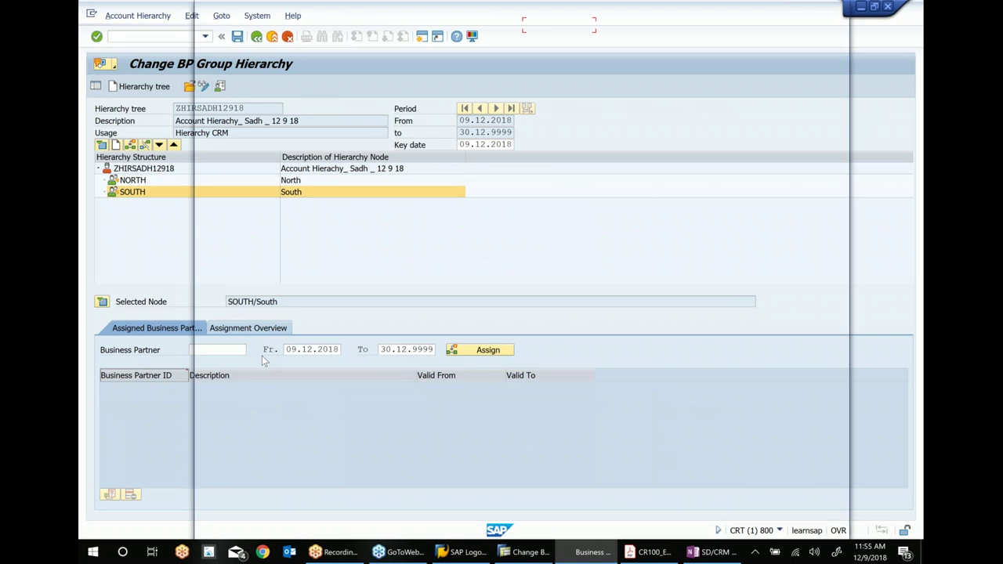
pyautogui.write('*sadh*')
pyautogui.press('Return')
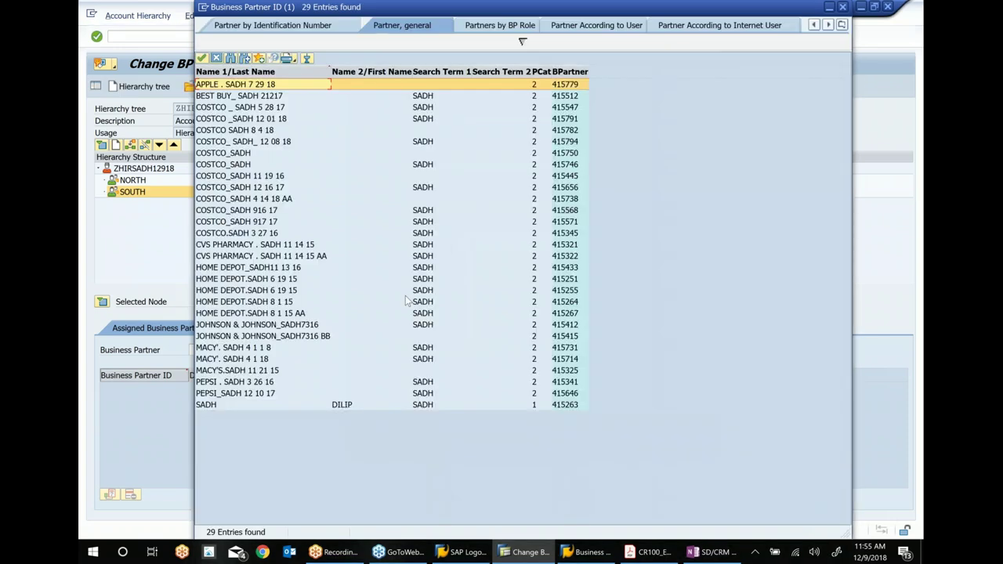
pyautogui.click(571, 270)
pyautogui.doubleClick(569, 271)
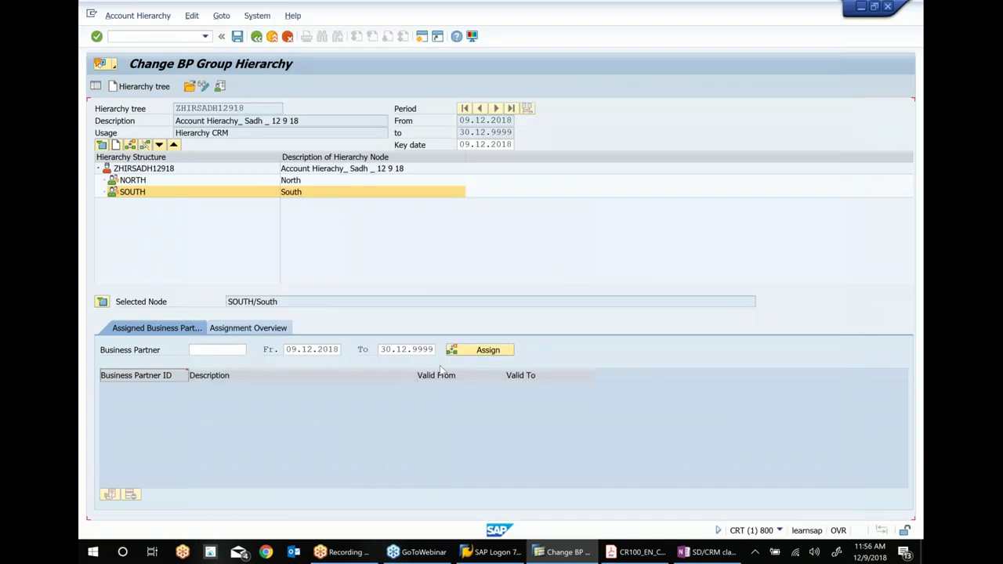
pyautogui.click(481, 351)
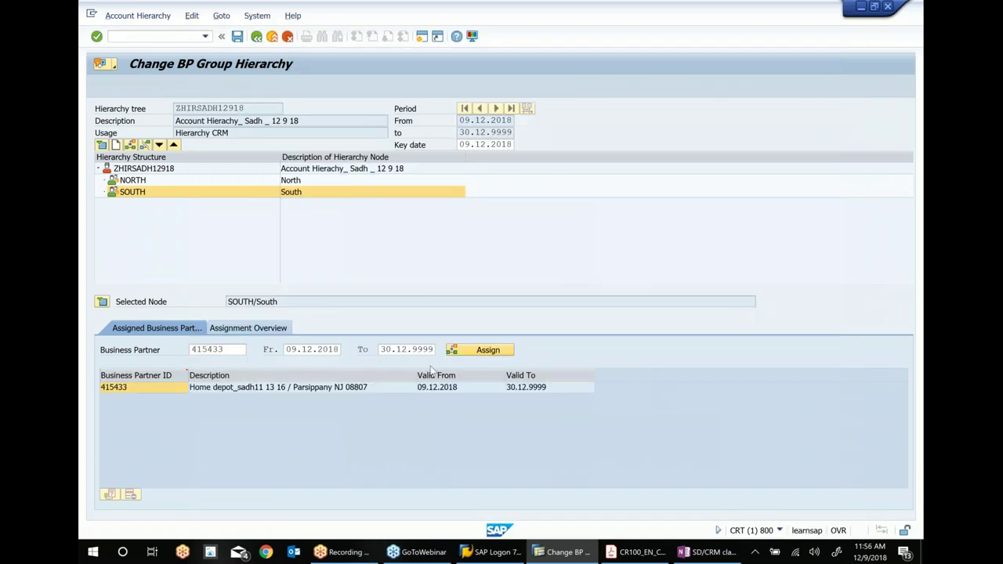
# - Look up the Johnson & Johnson business partner marked 7316, without the BB suffix, by surname and assign it to the SOUTH node
pyautogui.click(249, 349)
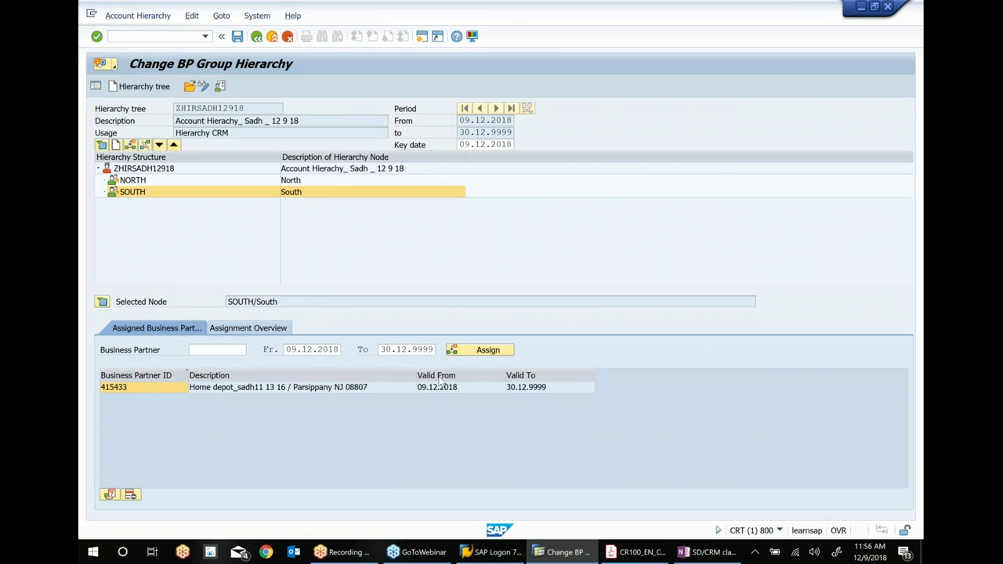
pyautogui.write('*')
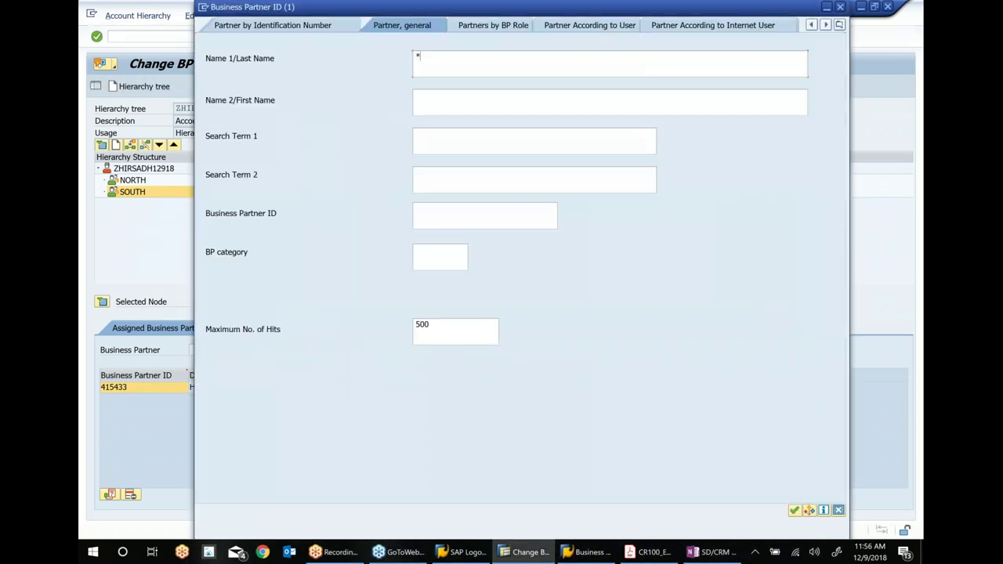
pyautogui.write('sadh*')
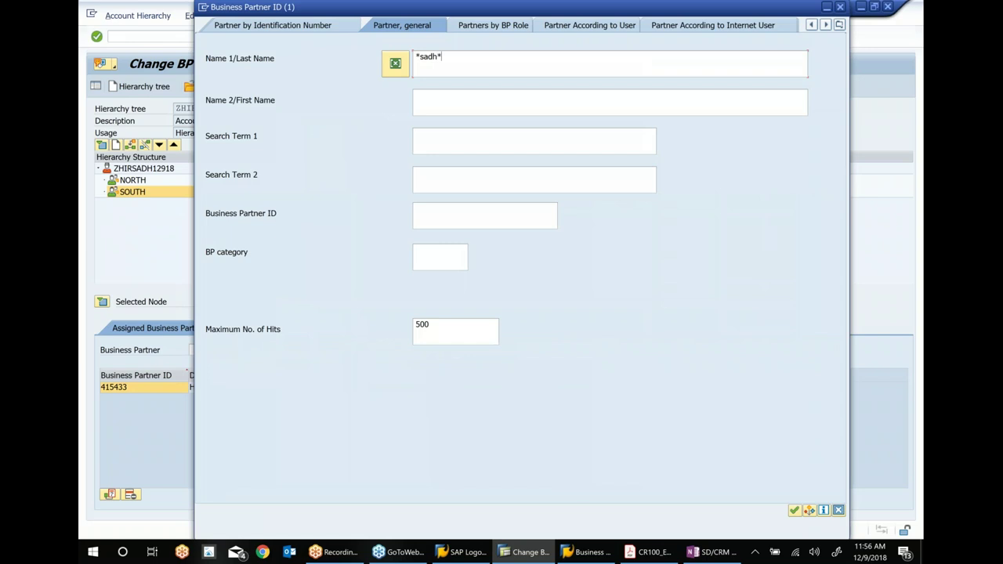
pyautogui.press('Return')
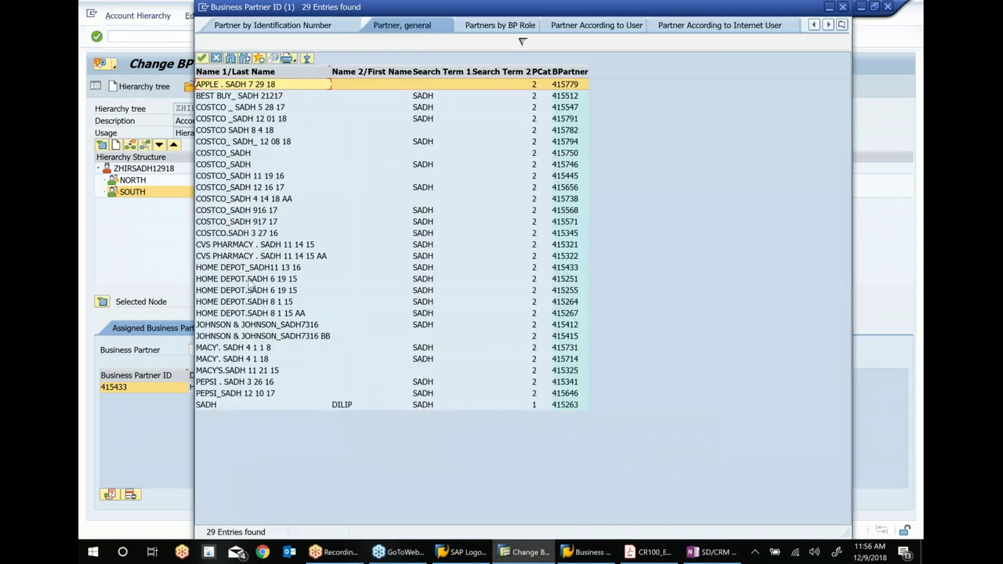
pyautogui.doubleClick(241, 330)
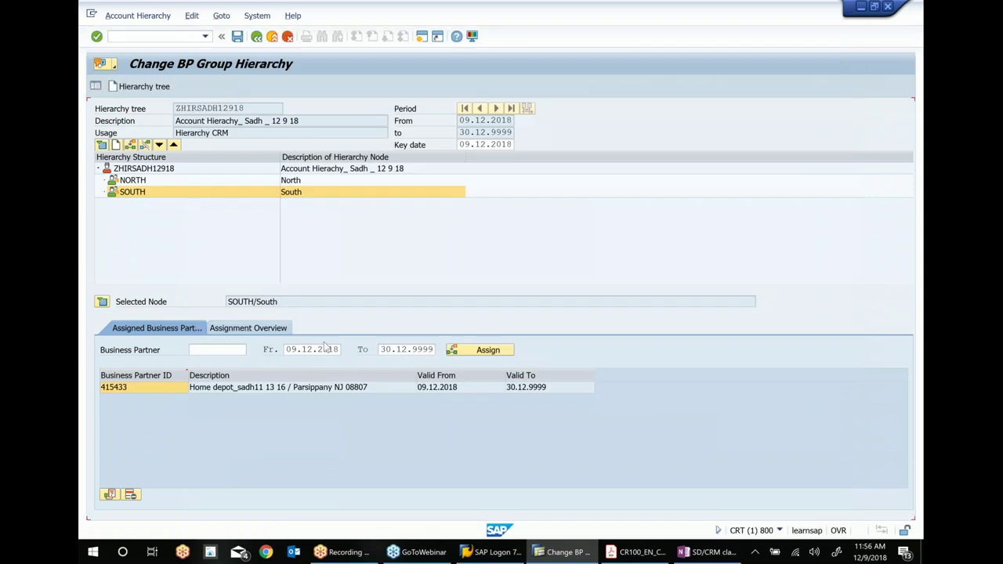
pyautogui.click(480, 350)
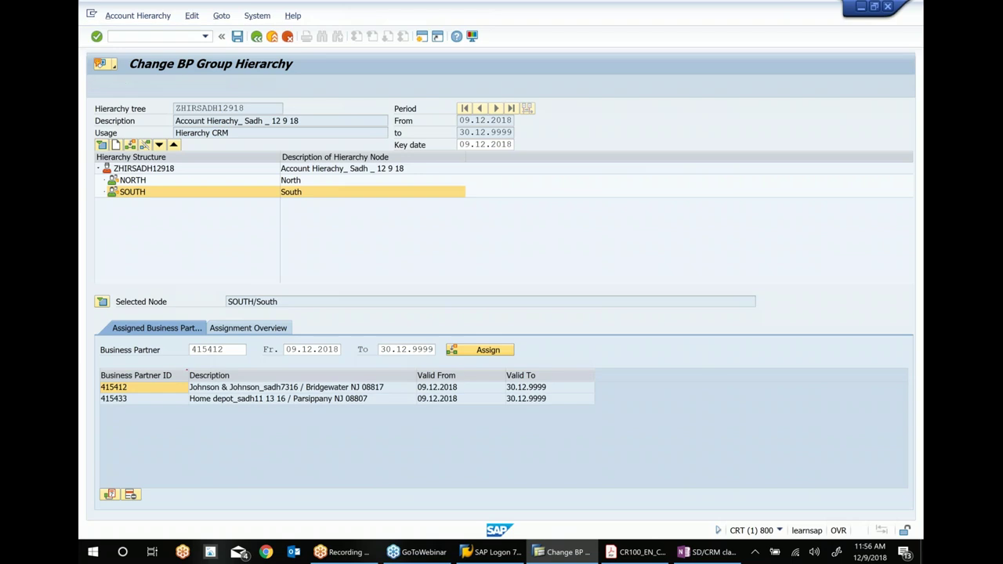
# - Search by wildcard surname for the Macy's business partner dated 4 1 1 8 and assign it to the SOUTH node
pyautogui.press('Delete')
pyautogui.press('F4')
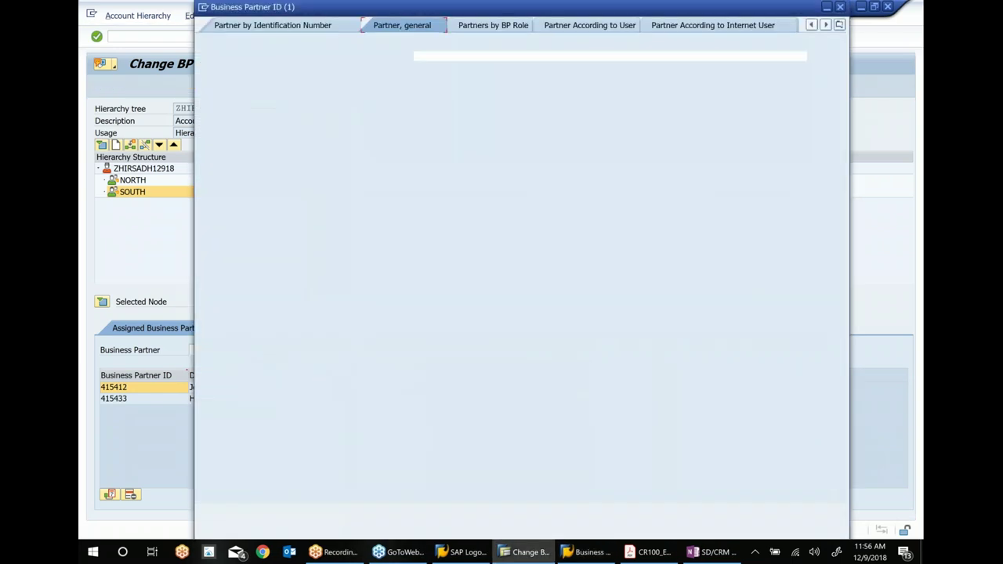
pyautogui.write('*sadh*')
pyautogui.press('Return')
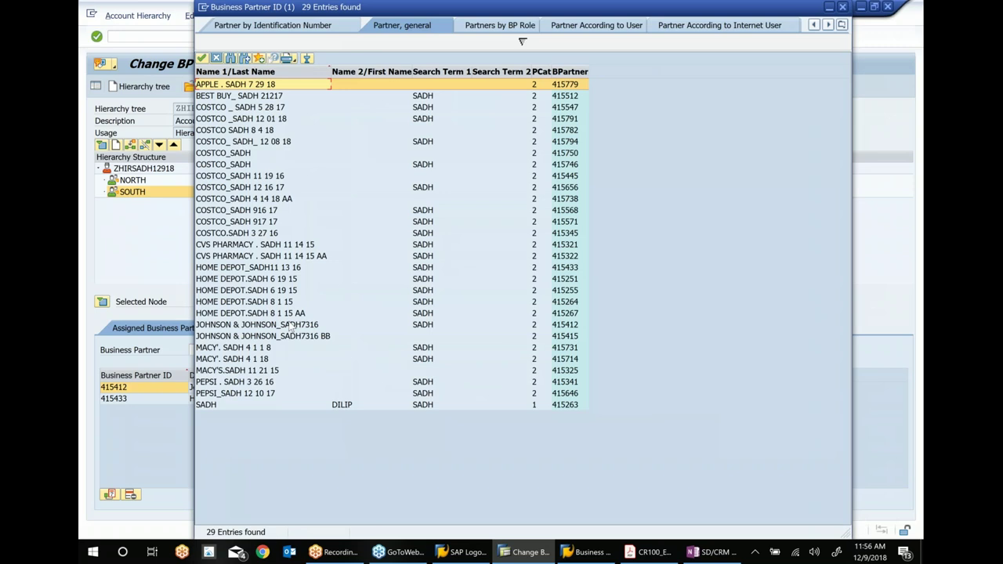
pyautogui.doubleClick(236, 347)
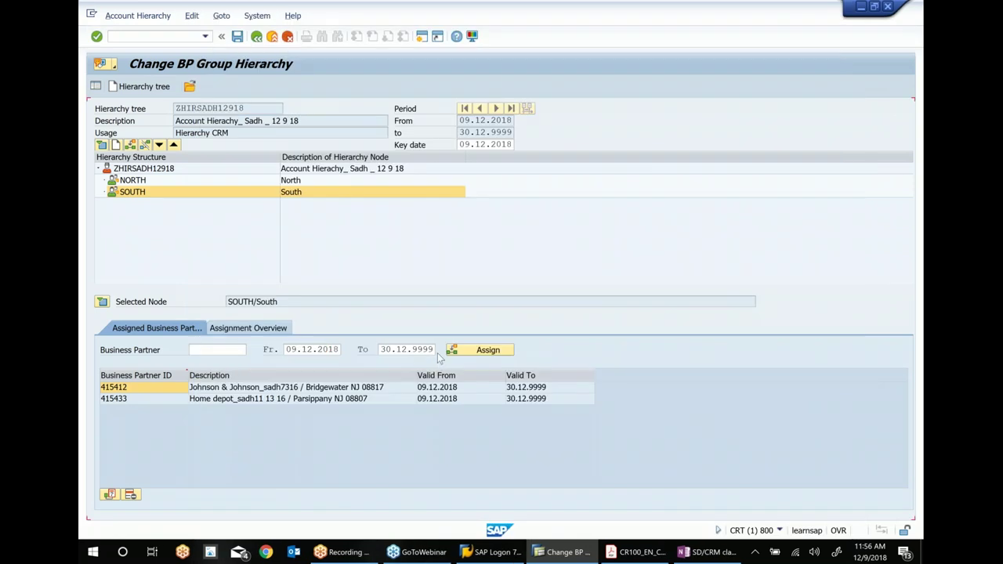
pyautogui.click(475, 350)
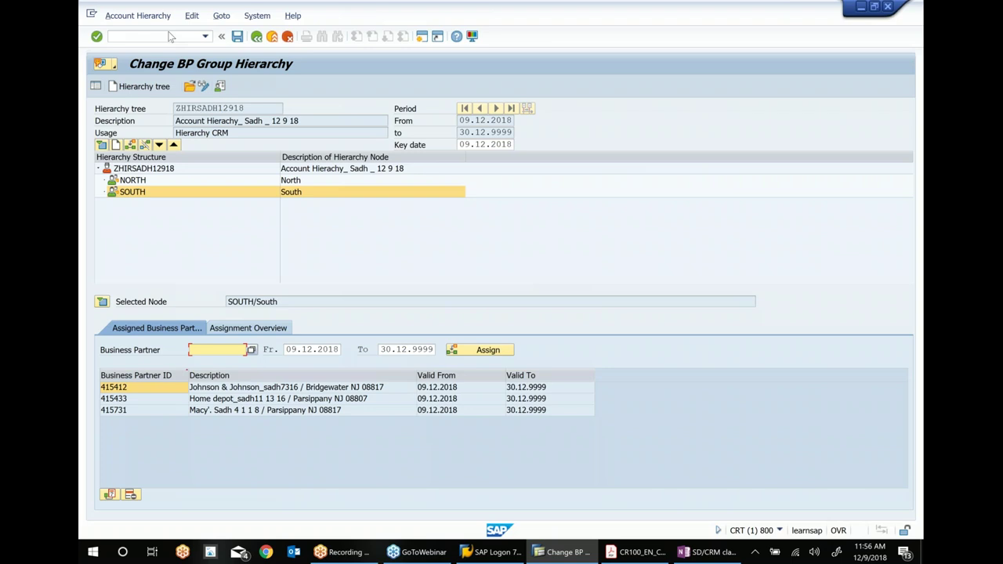
# - Review the business partners assigned to the NORTH and SOUTH nodes of the hierarchy
pyautogui.click(149, 169)
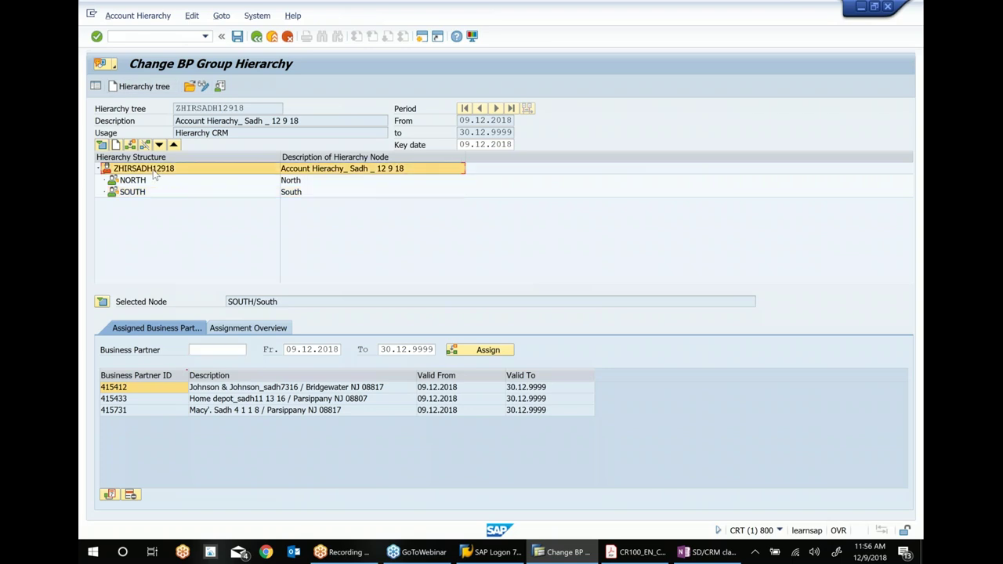
pyautogui.click(141, 182)
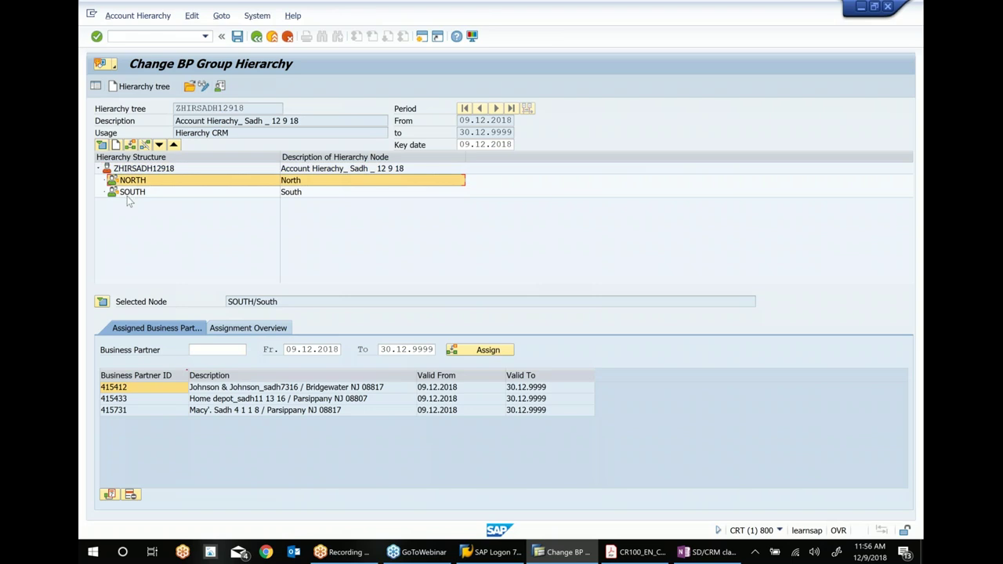
pyautogui.click(129, 193)
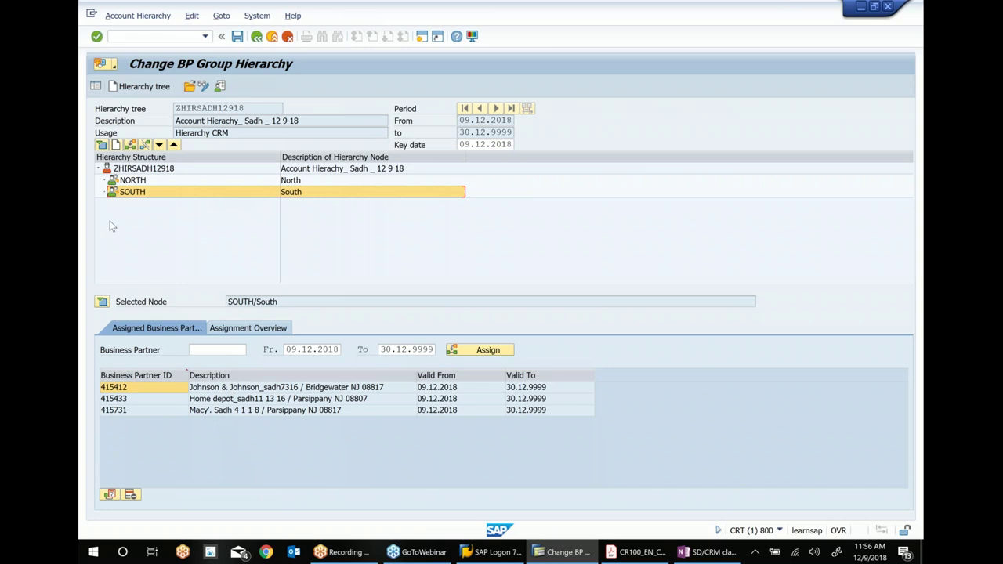
pyautogui.click(142, 194)
pyautogui.click(132, 182)
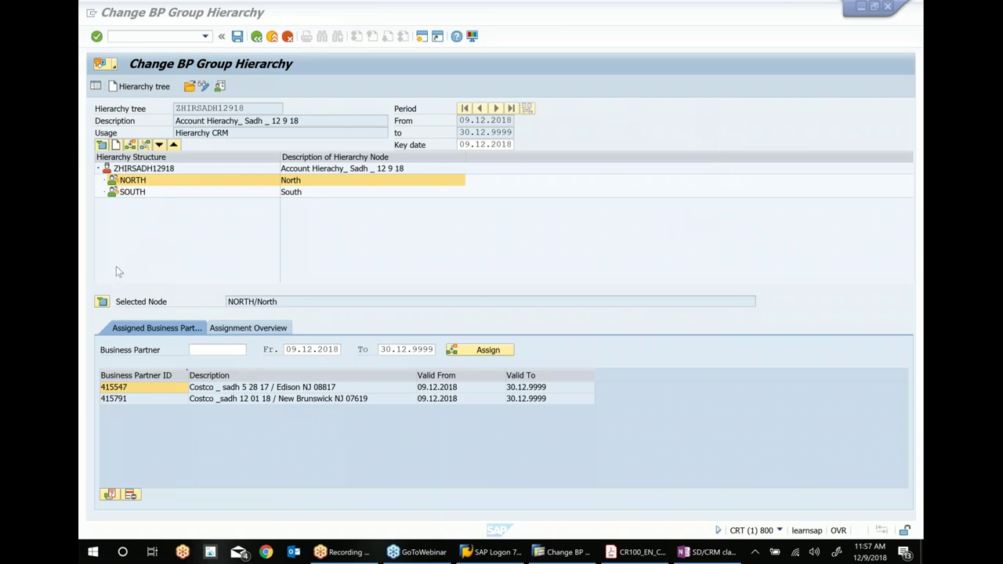
pyautogui.click(136, 281)
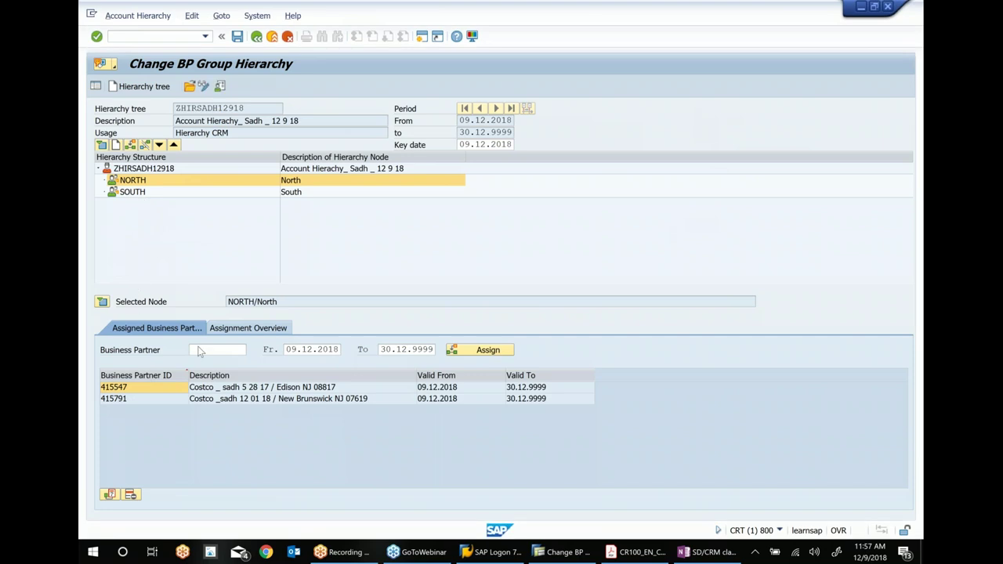
pyautogui.click(132, 192)
# - Switch to the CR100 course PDF in Acrobat Reader and read the lesson on data exchange with the SAP ERP system
pyautogui.click(633, 554)
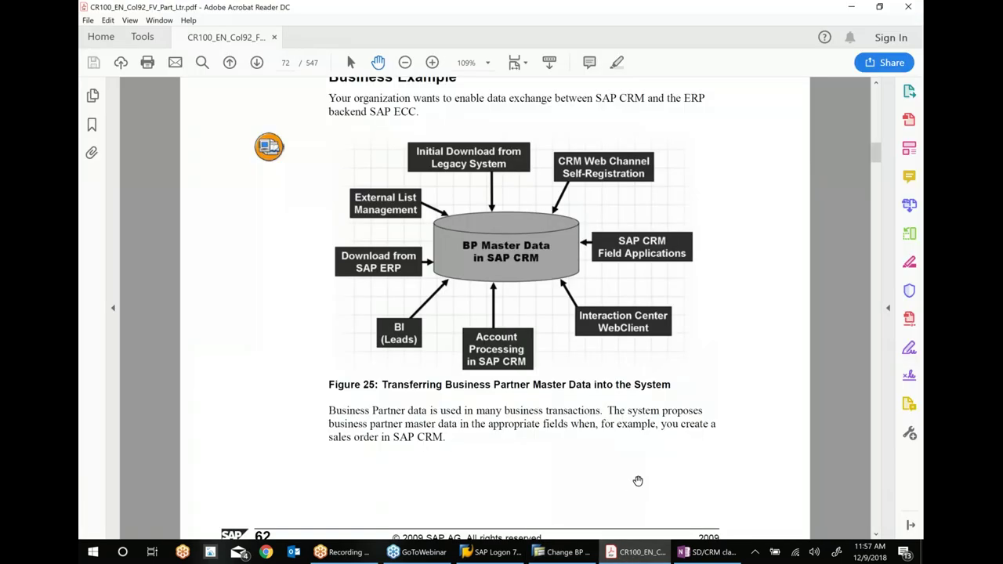
pyautogui.scroll(5, 633, 478)
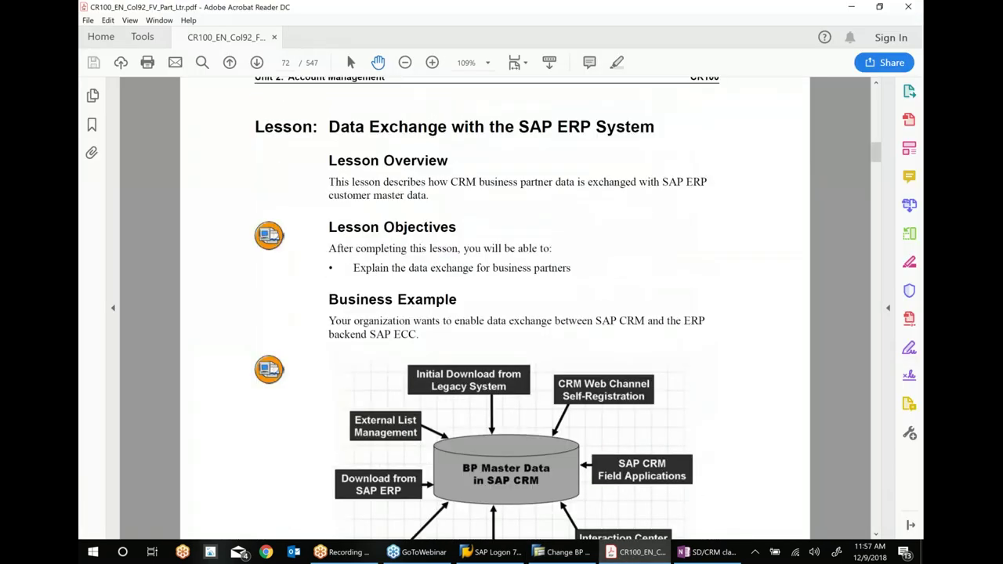
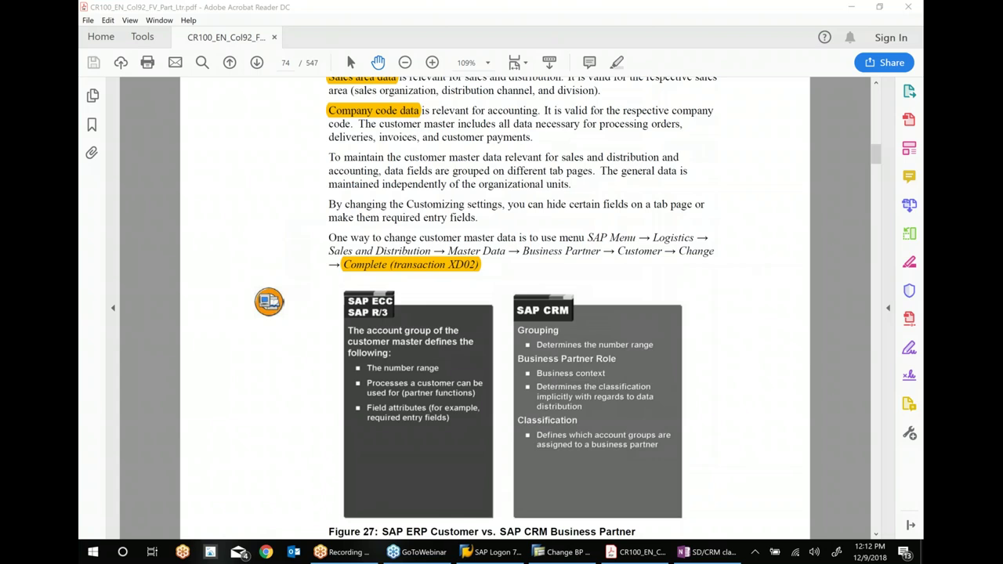
# - Return to the BP group hierarchy in SAP, save it, and leave the transaction
pyautogui.click(561, 552)
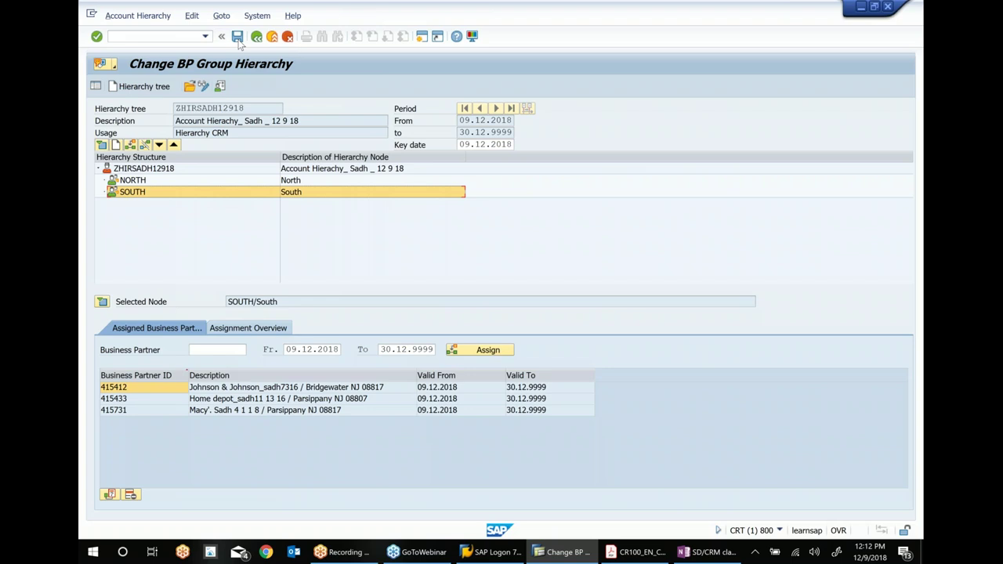
pyautogui.click(238, 37)
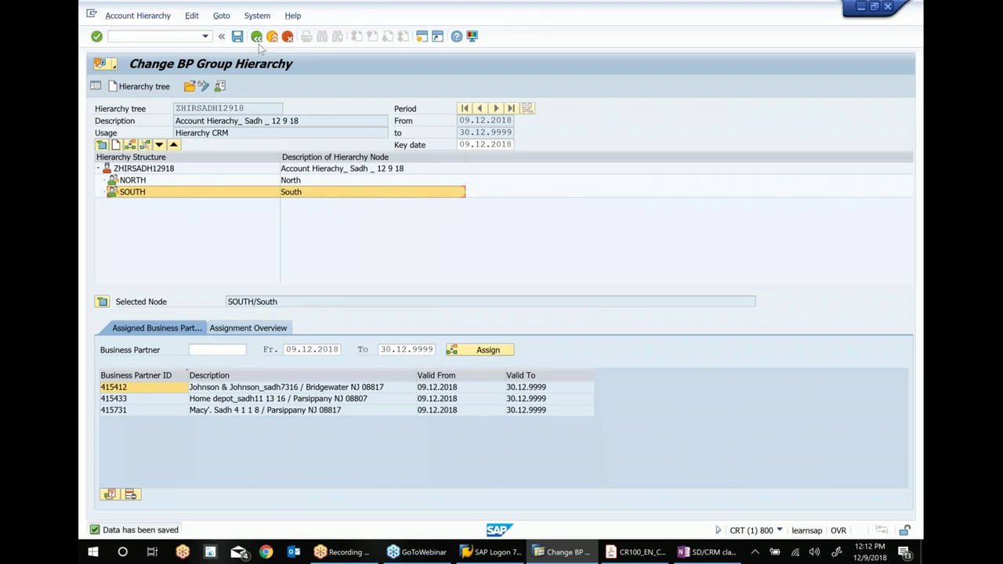
pyautogui.click(257, 39)
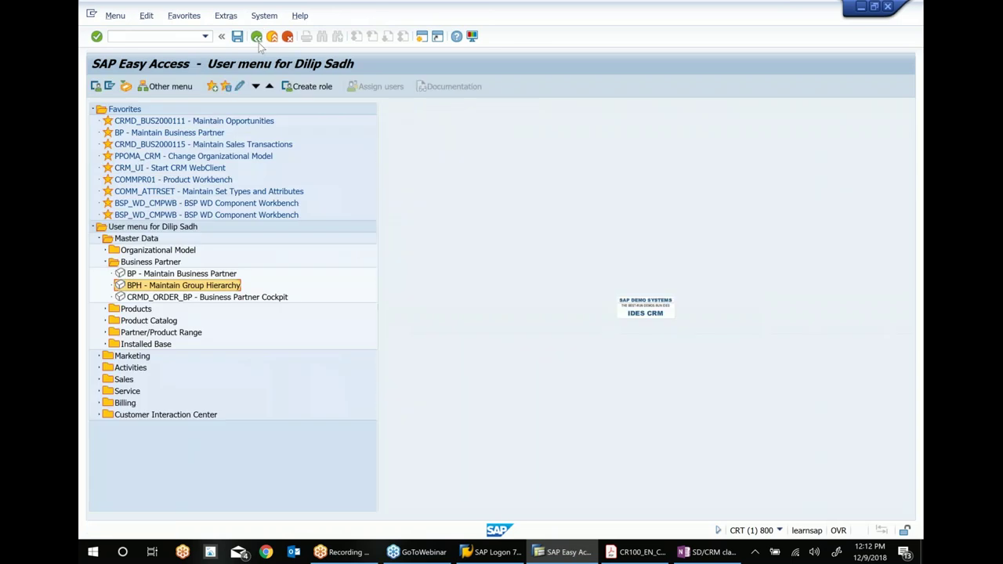
# - Open business partner maintenance and start a new organization with the grouping 0001 Internal number assign
pyautogui.doubleClick(212, 274)
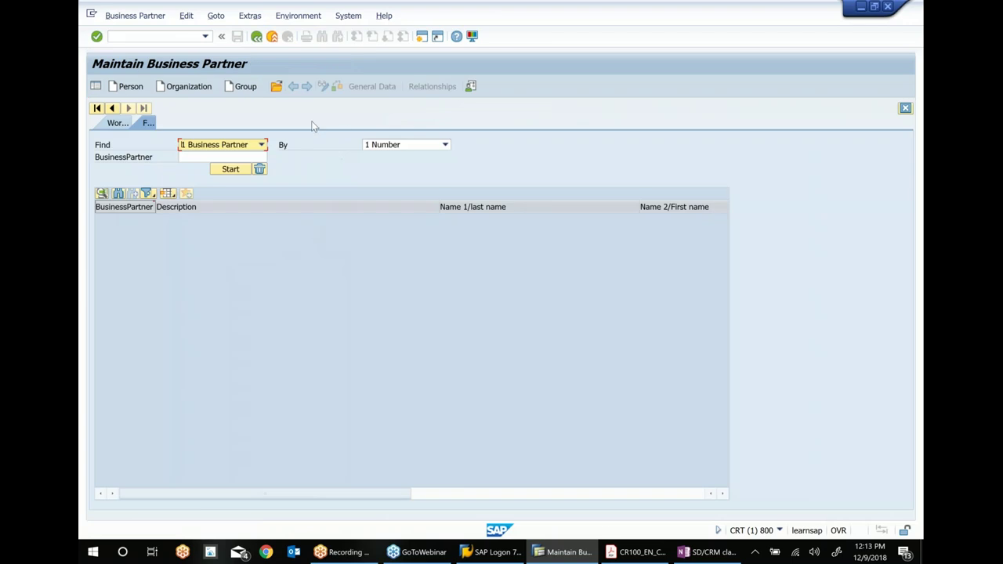
pyautogui.click(187, 86)
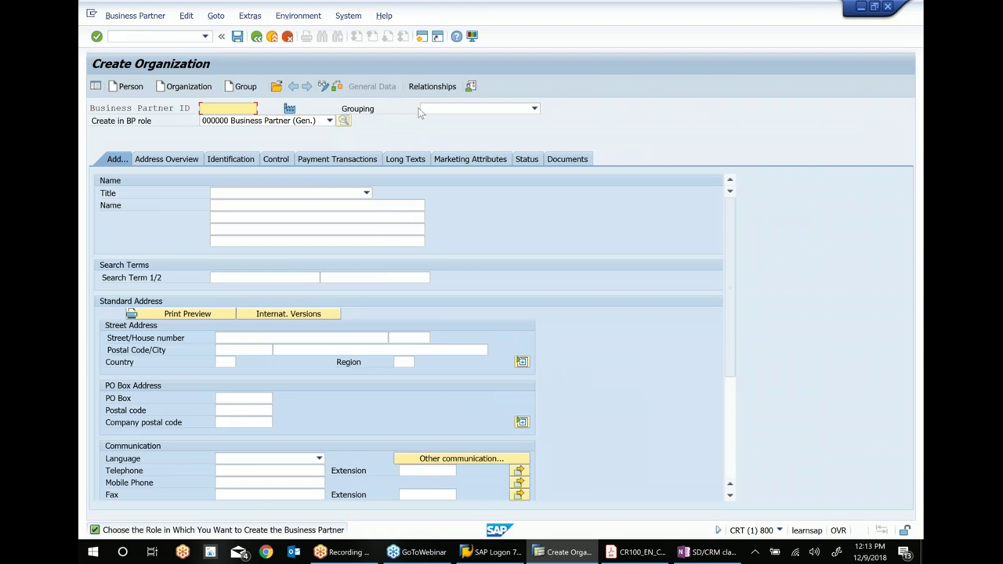
pyautogui.click(535, 111)
pyautogui.click(451, 119)
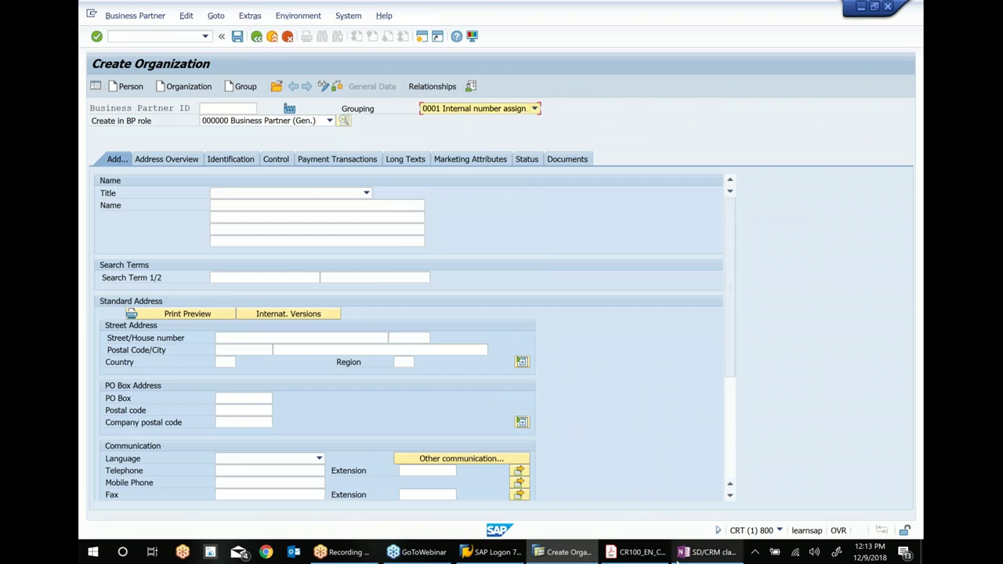
# - Check the grouping notes in the CR100 PDF and set the new organization's BP role to CRM000 Sold-To Party, confirming the role change
pyautogui.click(634, 551)
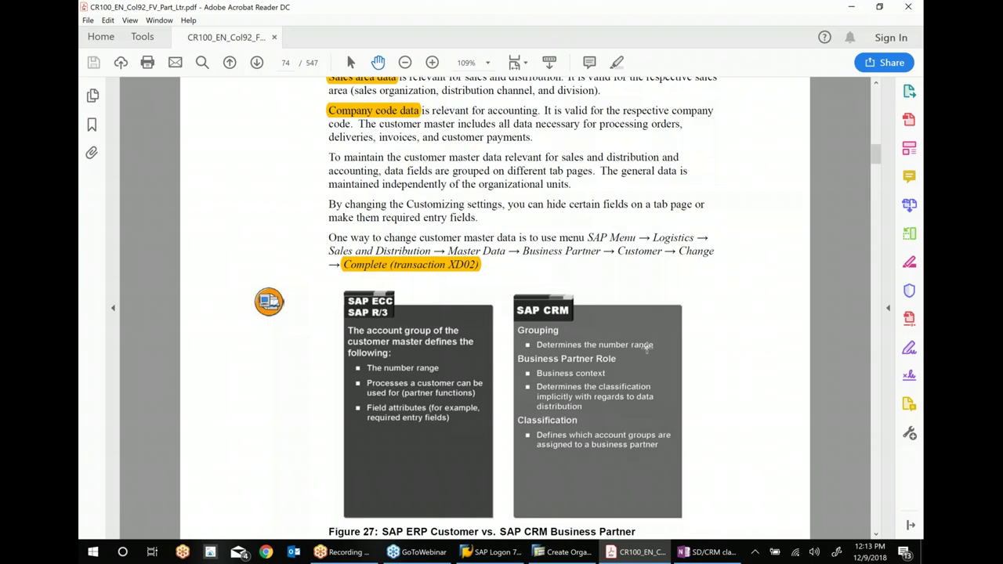
pyautogui.click(563, 552)
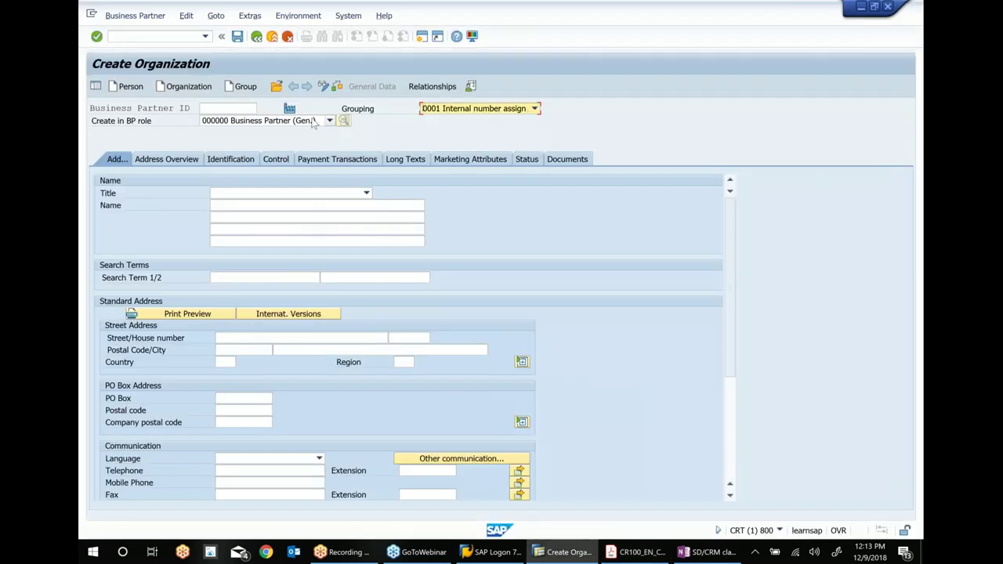
pyautogui.click(313, 121)
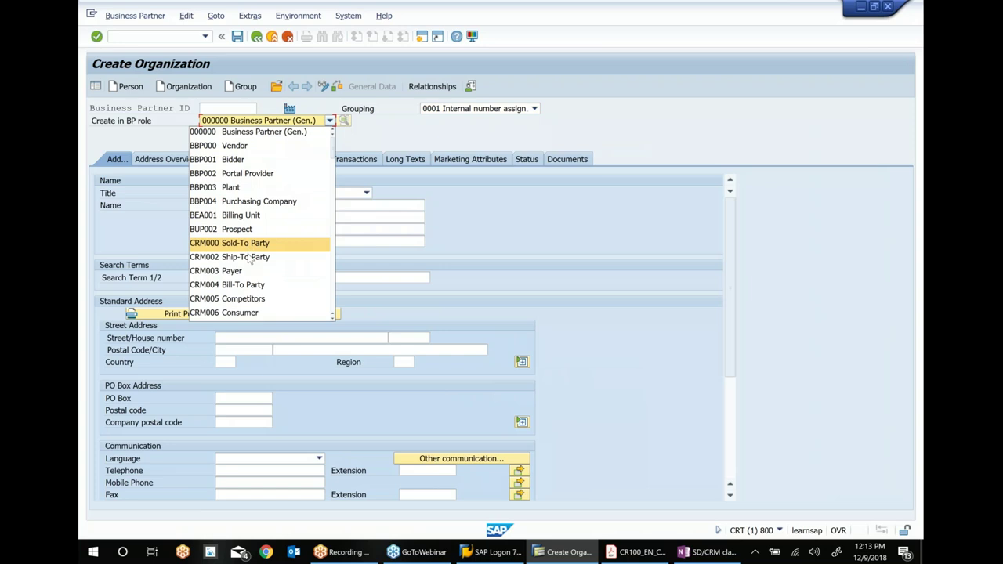
pyautogui.click(251, 243)
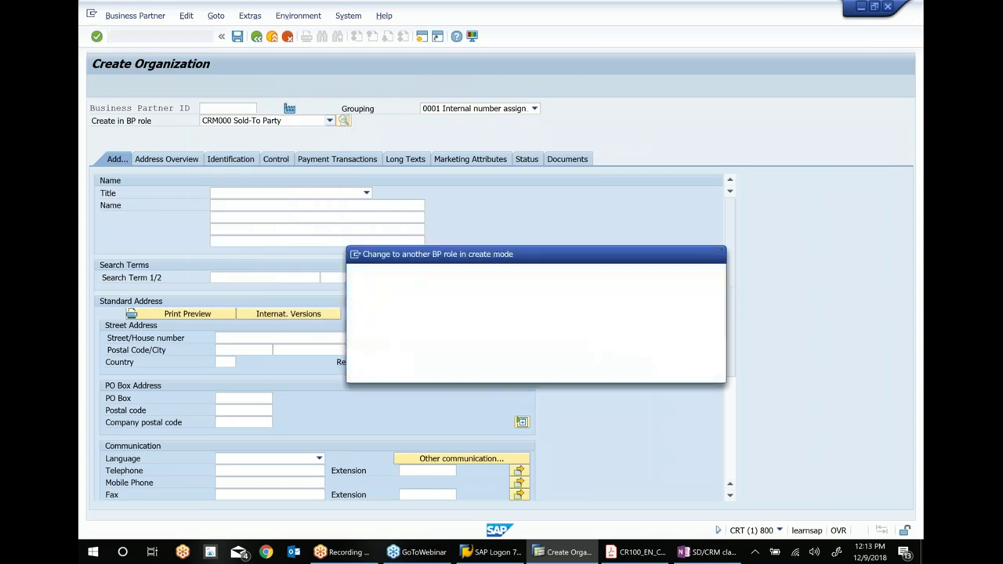
pyautogui.press('Return')
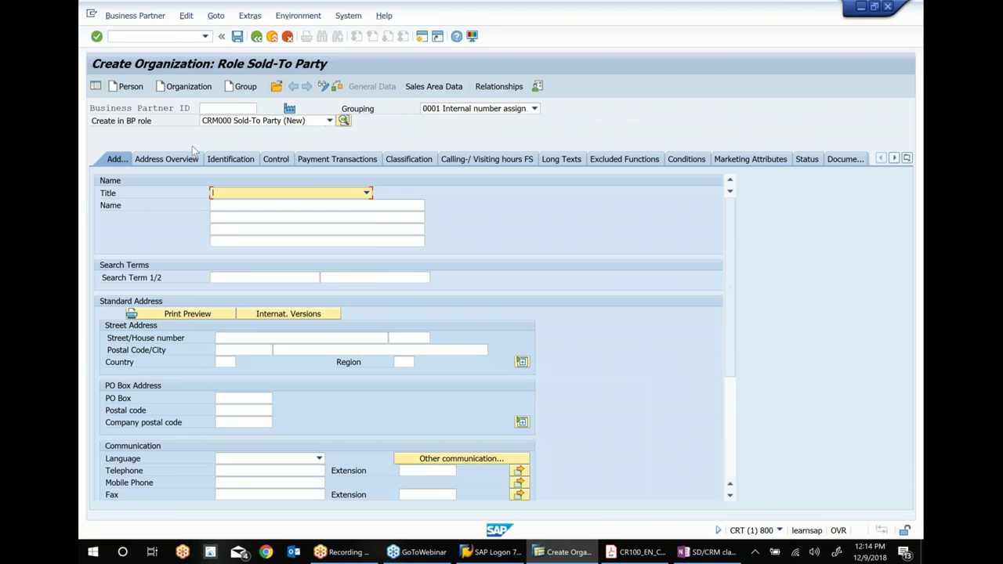
# - Open the organization's classification data and compare its customer classification and account group field with the SAP CRM notes in the CR100 PDF
pyautogui.click(420, 160)
pyautogui.click(644, 555)
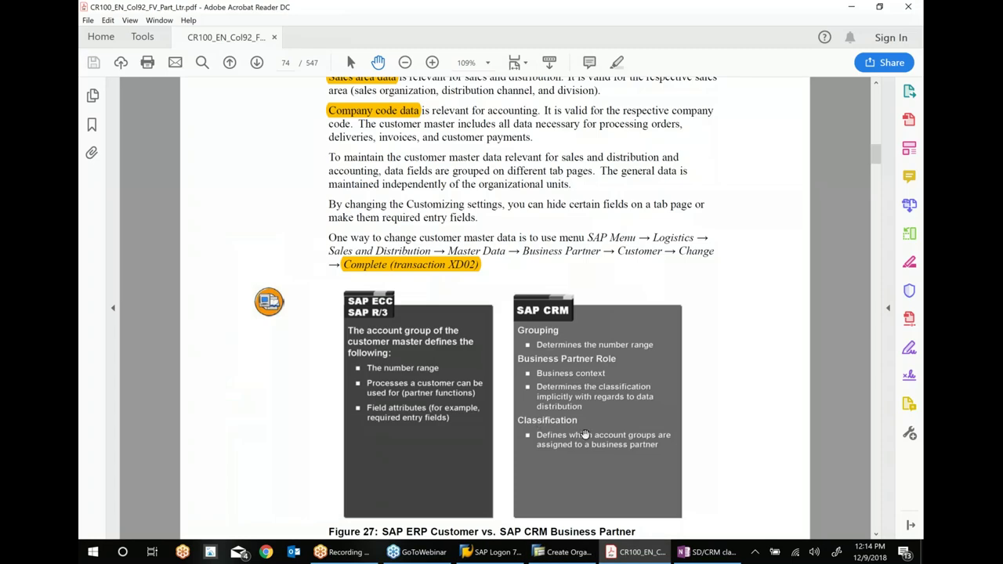
pyautogui.click(561, 555)
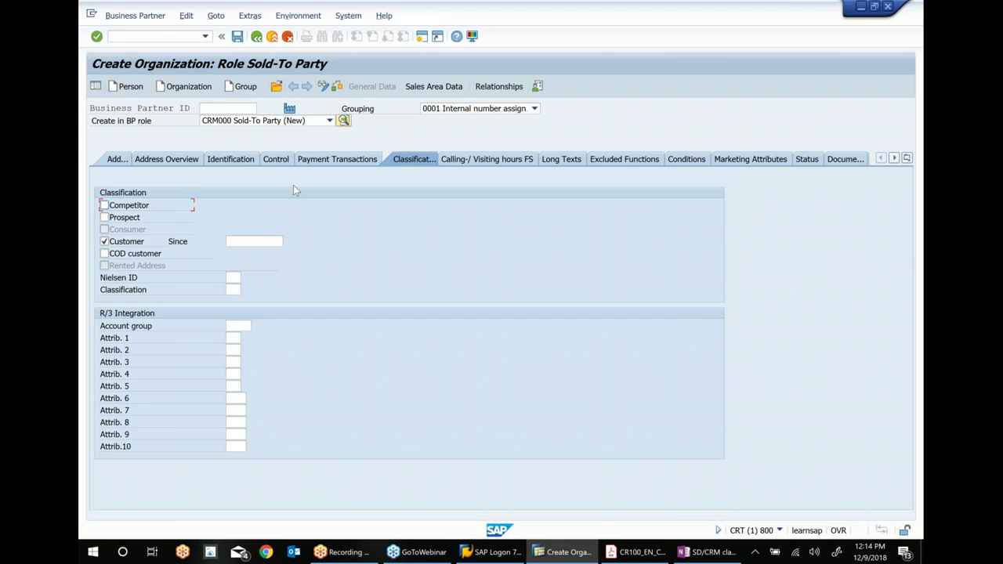
pyautogui.click(641, 553)
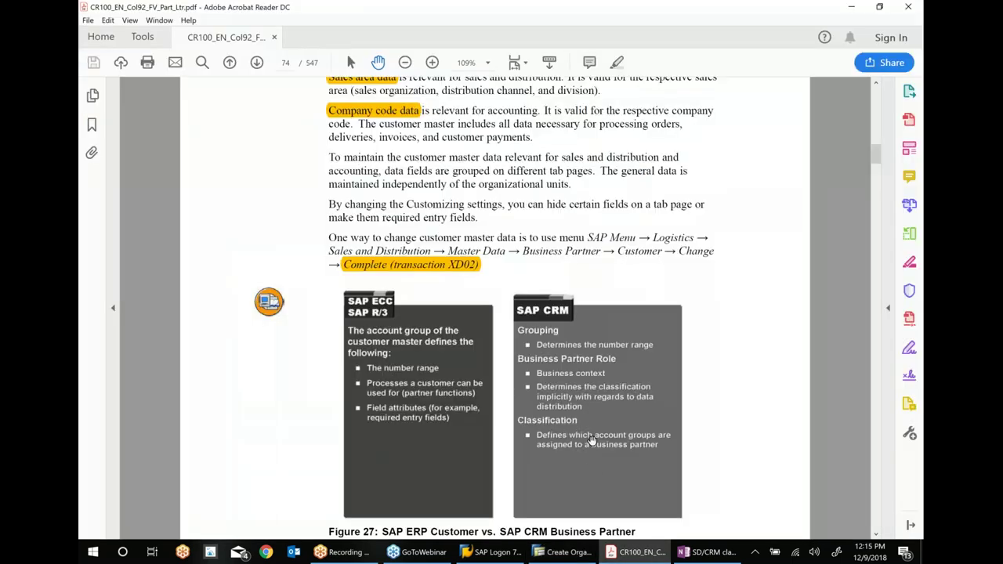
pyautogui.click(584, 553)
pyautogui.click(236, 326)
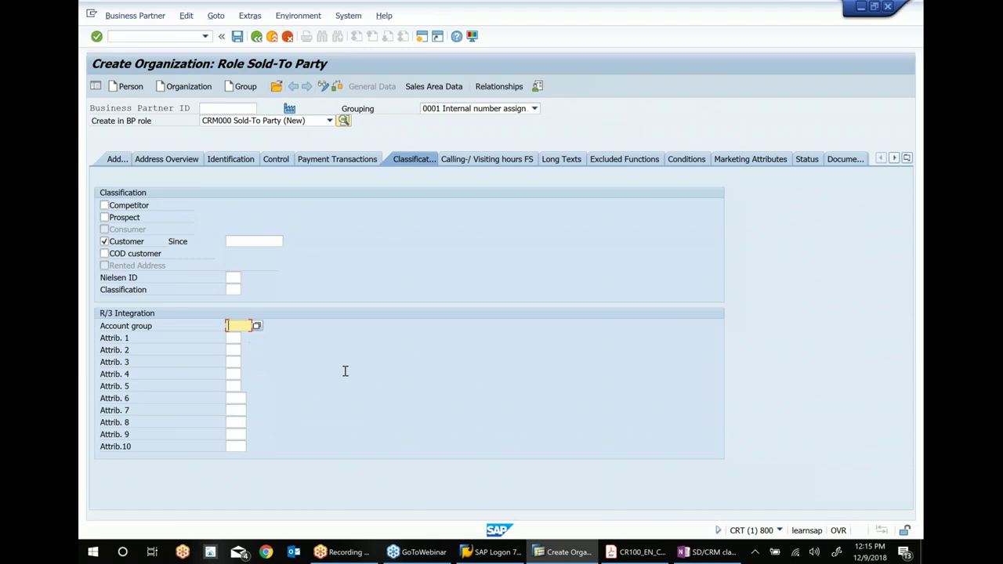
# - Switch to the CR100 PDF in Acrobat Reader and read on to Figure 28 about mapping classifications to account groups
pyautogui.click(639, 553)
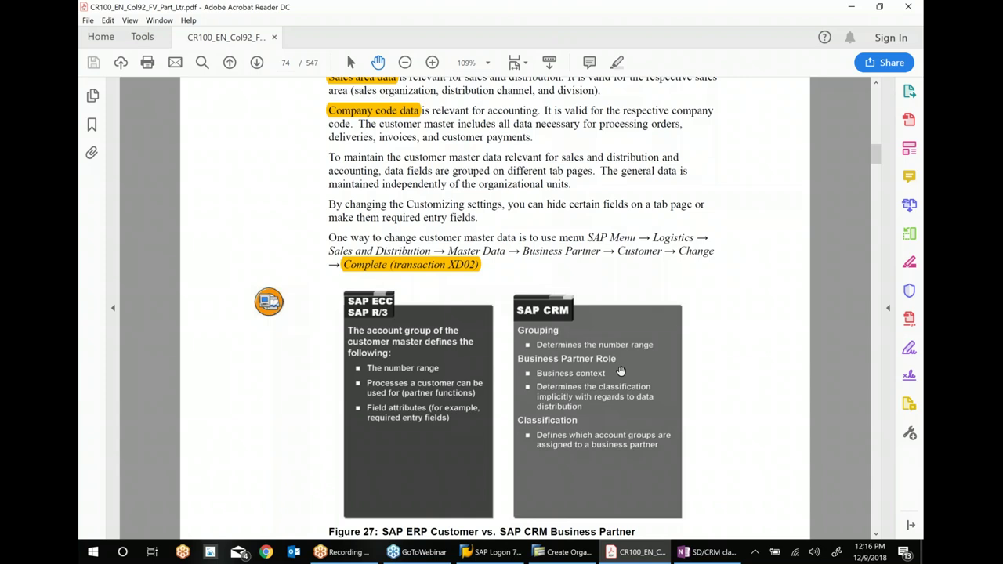
pyautogui.scroll(-5, 620, 371)
pyautogui.scroll(-8, 620, 371)
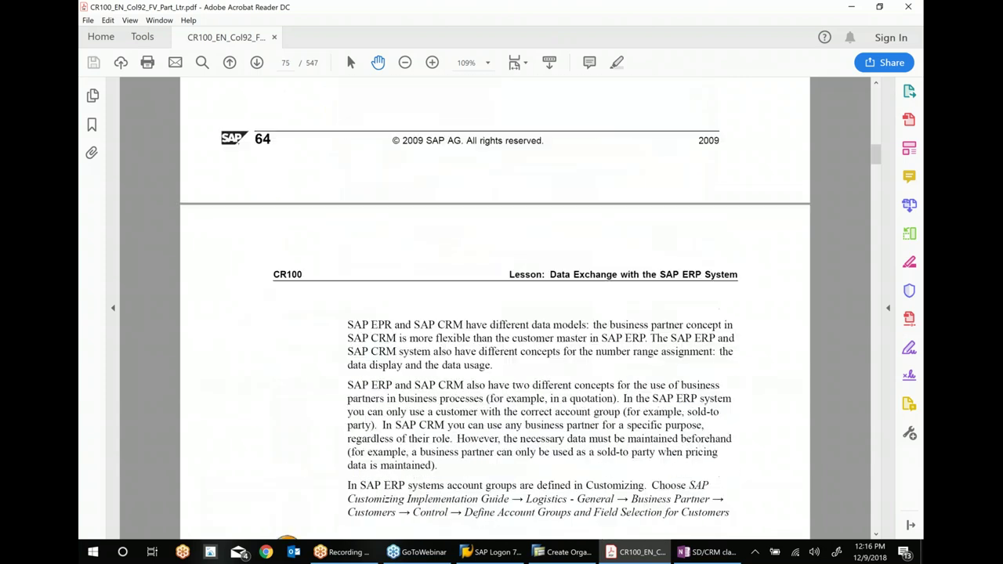
pyautogui.scroll(-3, 493, 306)
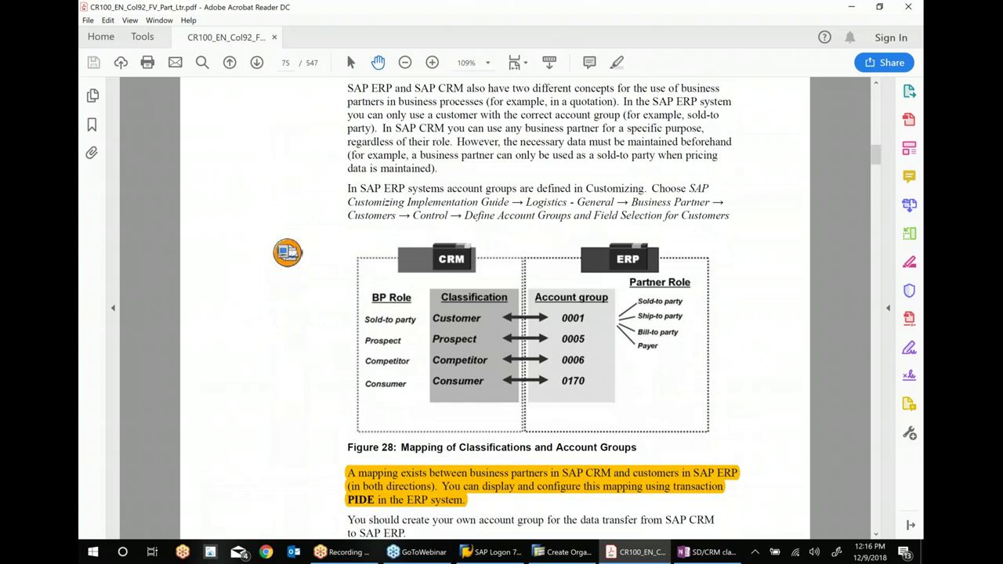
pyautogui.scroll(-1, 543, 308)
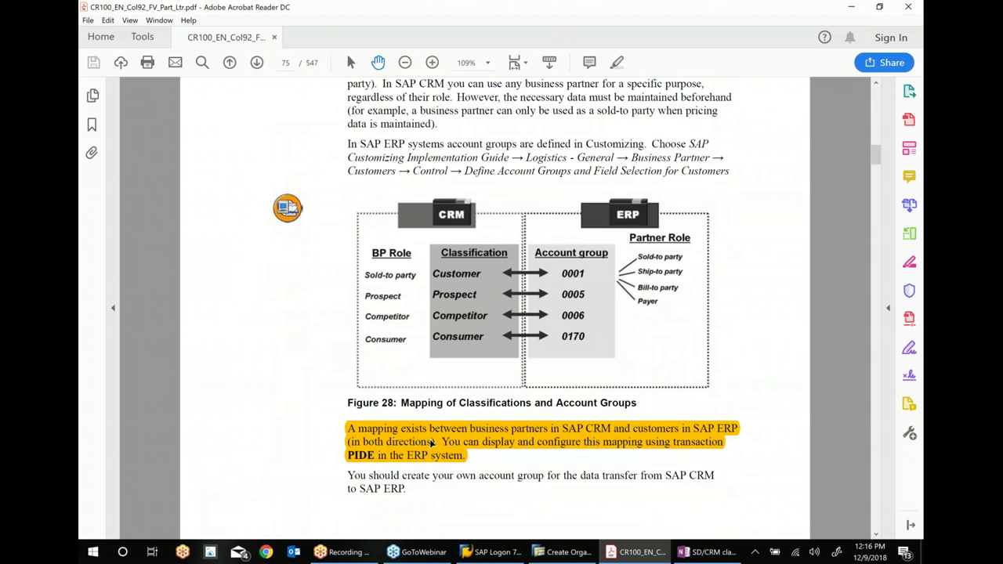
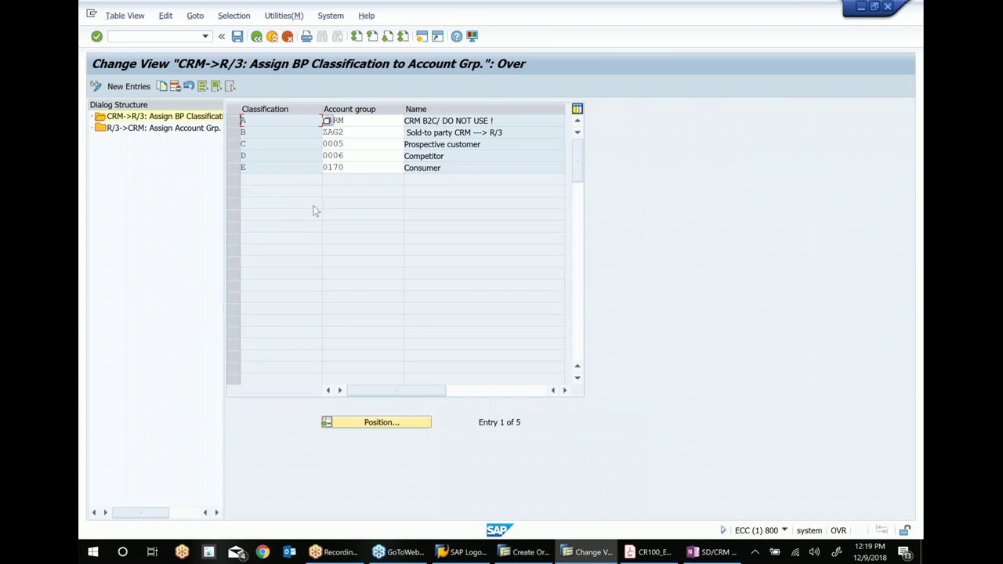
# - Examine the classification A entry in the ERP CRM->R/3 assignment view and compare it with the new organization's account group field
pyautogui.moveTo(224, 142); pyautogui.dragTo(310, 235)
pyautogui.click(540, 169)
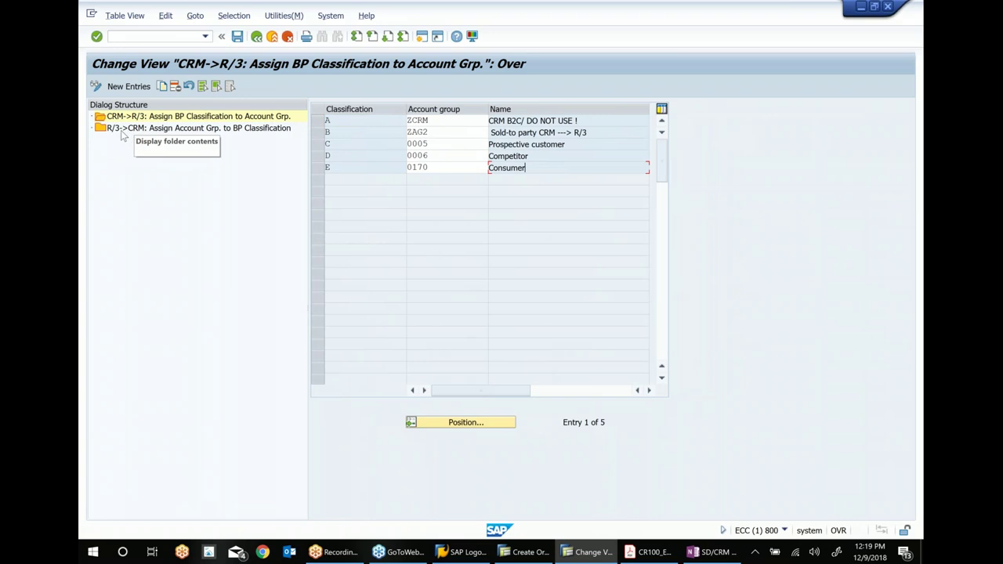
pyautogui.click(119, 131)
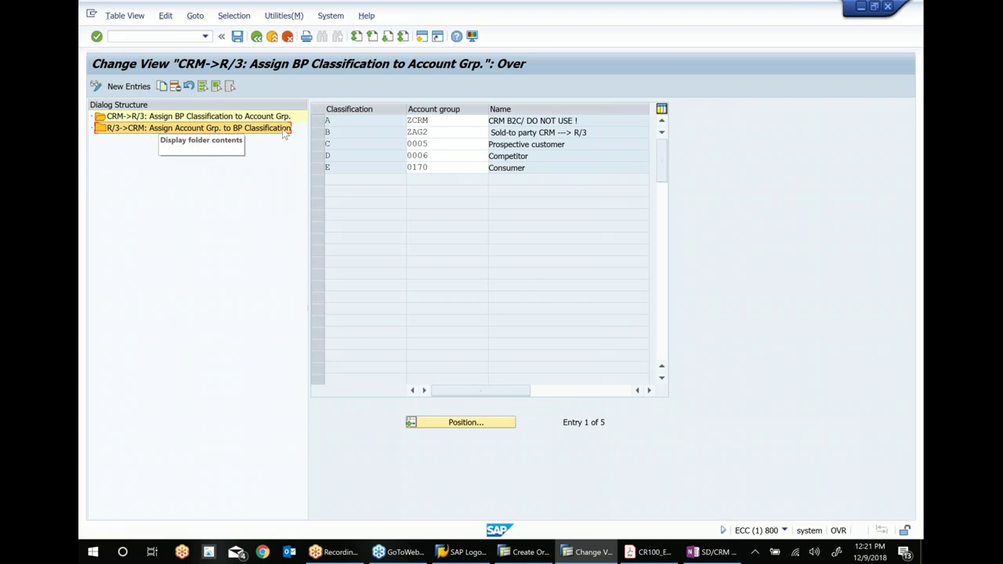
pyautogui.click(318, 122)
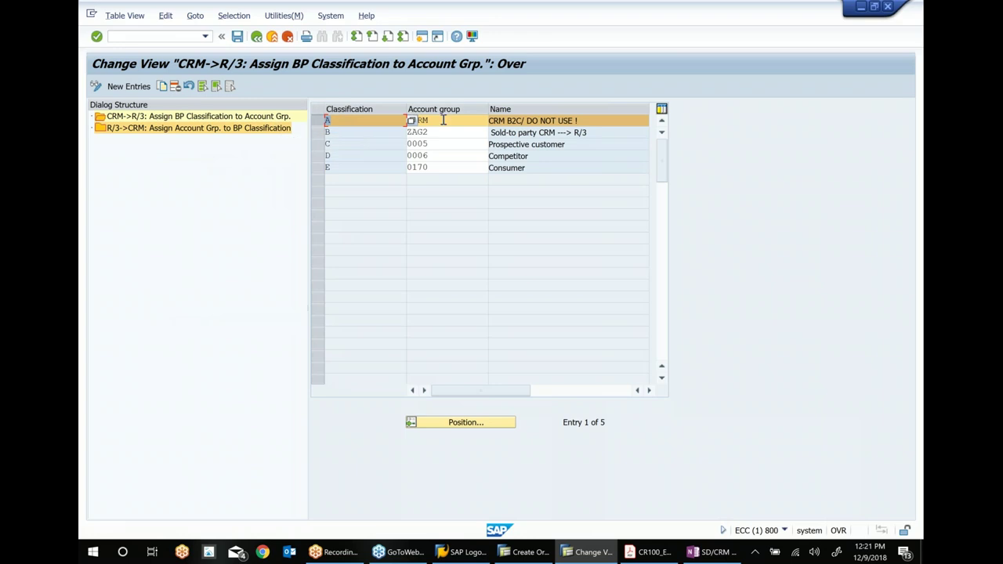
pyautogui.moveTo(442, 120); pyautogui.dragTo(353, 129)
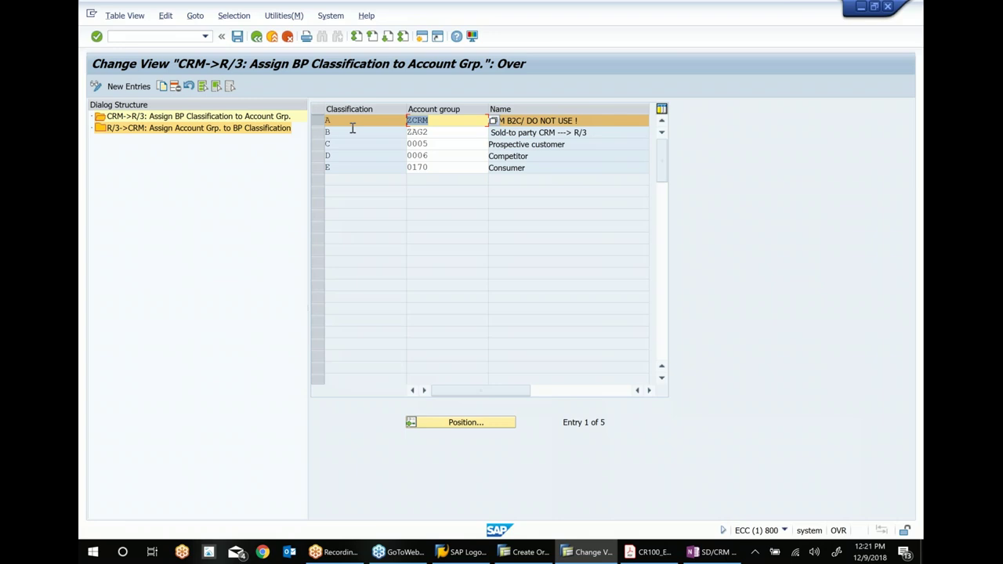
pyautogui.click(525, 552)
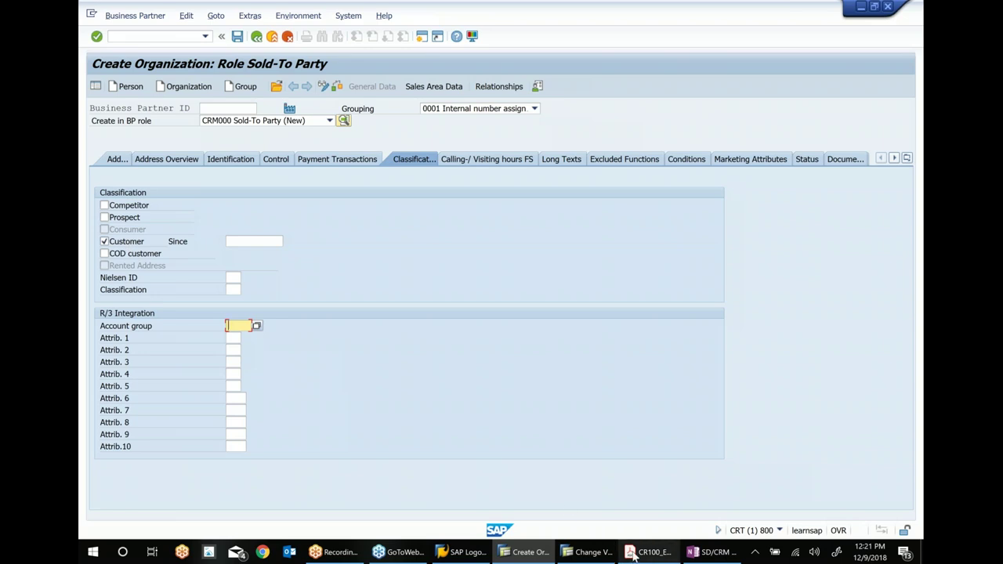
pyautogui.click(590, 555)
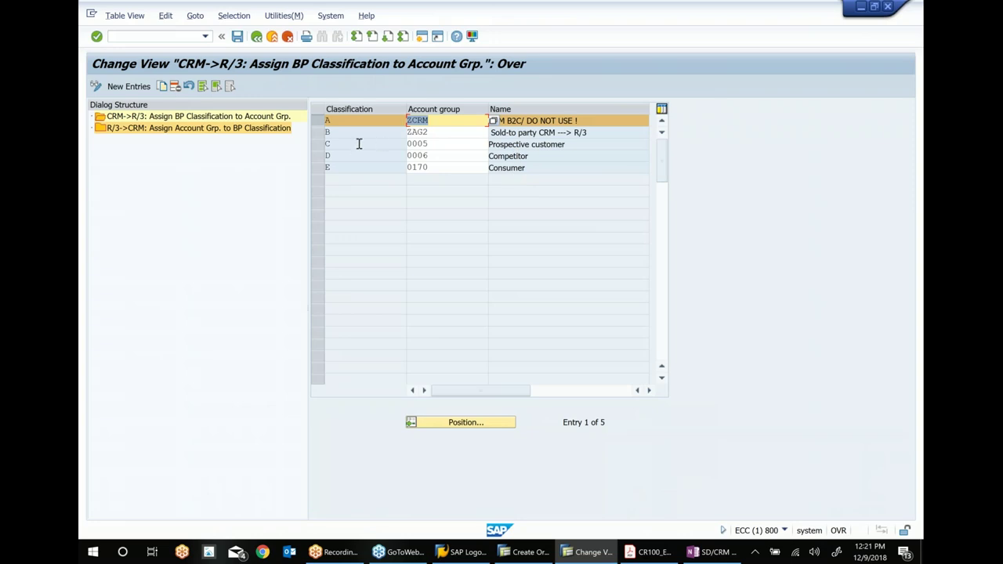
# - Display the R/3->CRM assignments of account groups to BP classifications and examine the classification of account group 0001
pyautogui.click(205, 120)
pyautogui.doubleClick(206, 120)
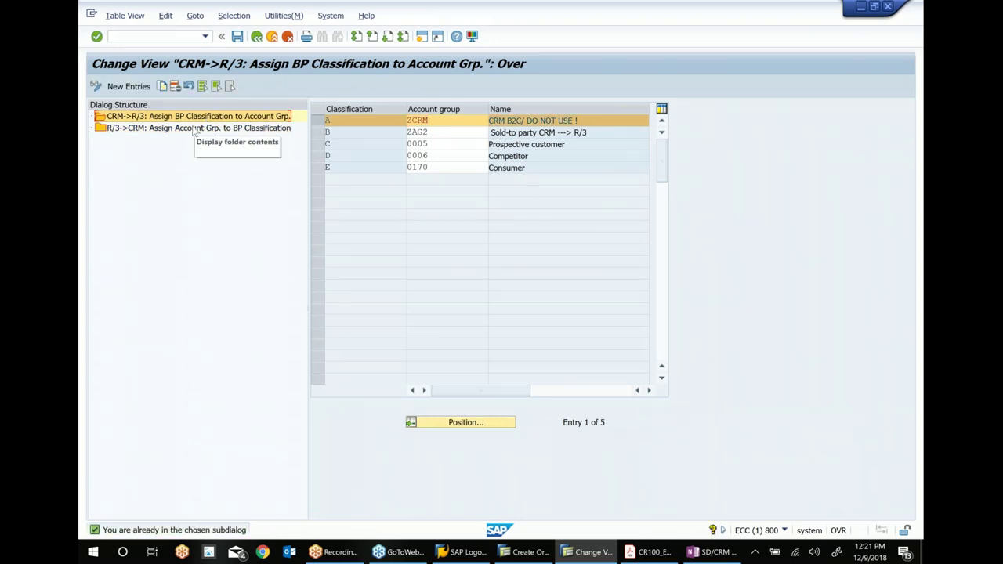
pyautogui.doubleClick(190, 131)
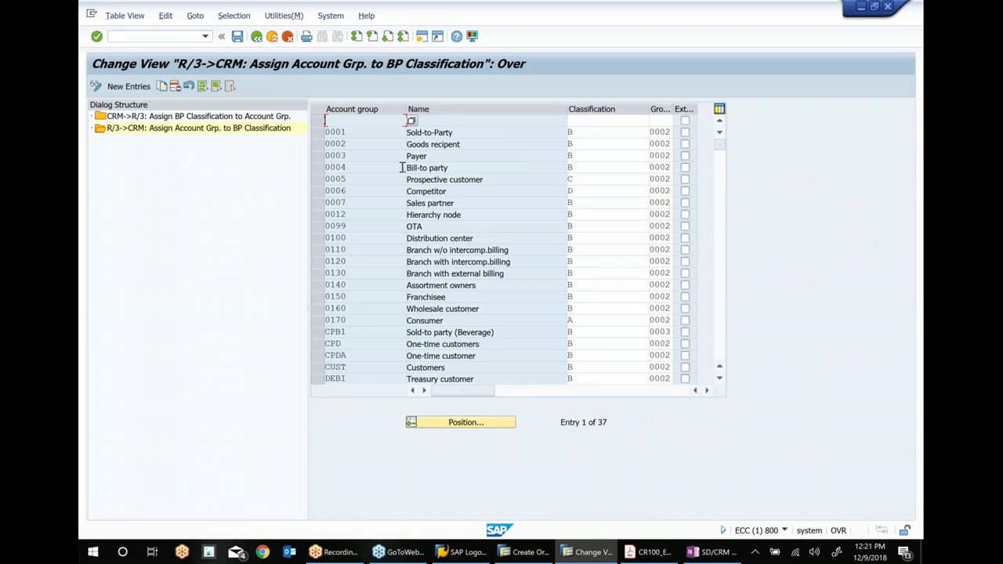
pyautogui.click(317, 133)
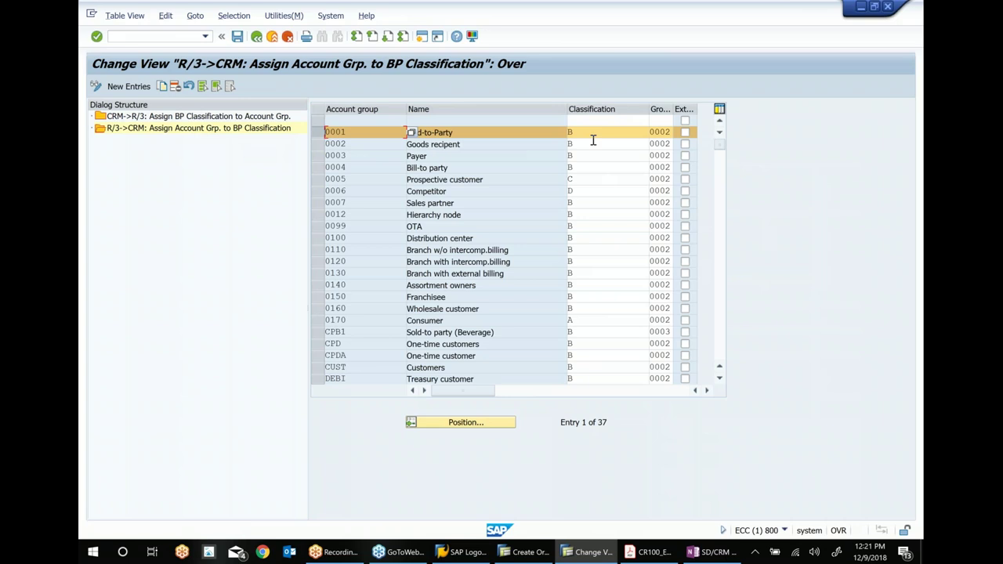
pyautogui.doubleClick(352, 133)
pyautogui.click(593, 133)
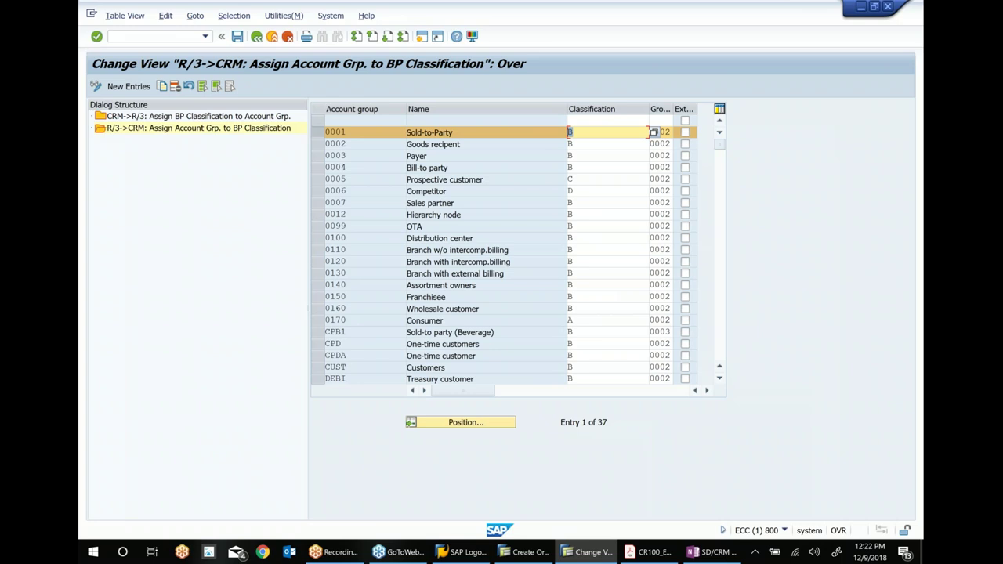
# - Switch to the CR100 PDF and read through the transaction PIDE pages and on to Solution 5 about business partner templates for sales area data
pyautogui.click(635, 554)
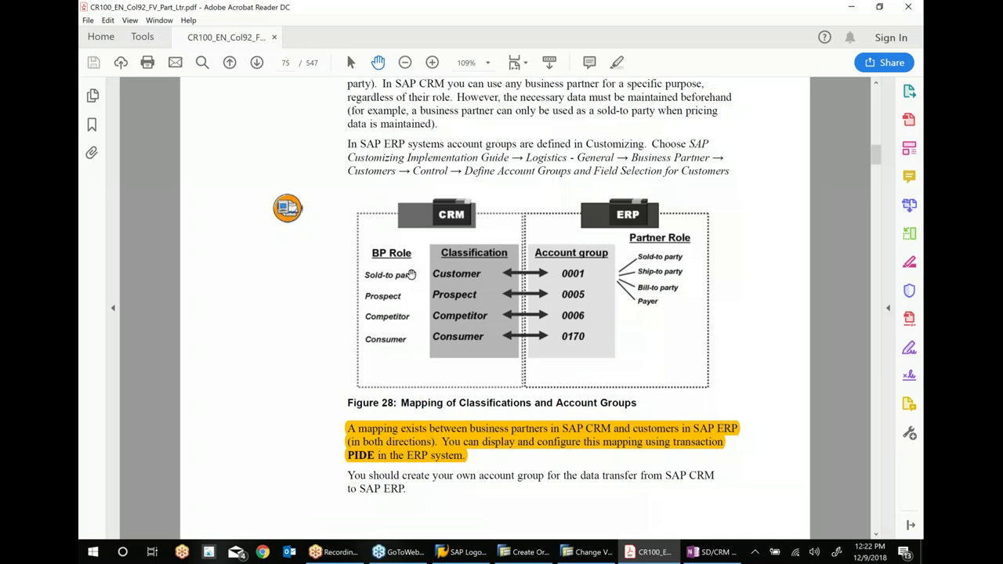
pyautogui.scroll(-10, 410, 274)
pyautogui.scroll(-7, 494, 308)
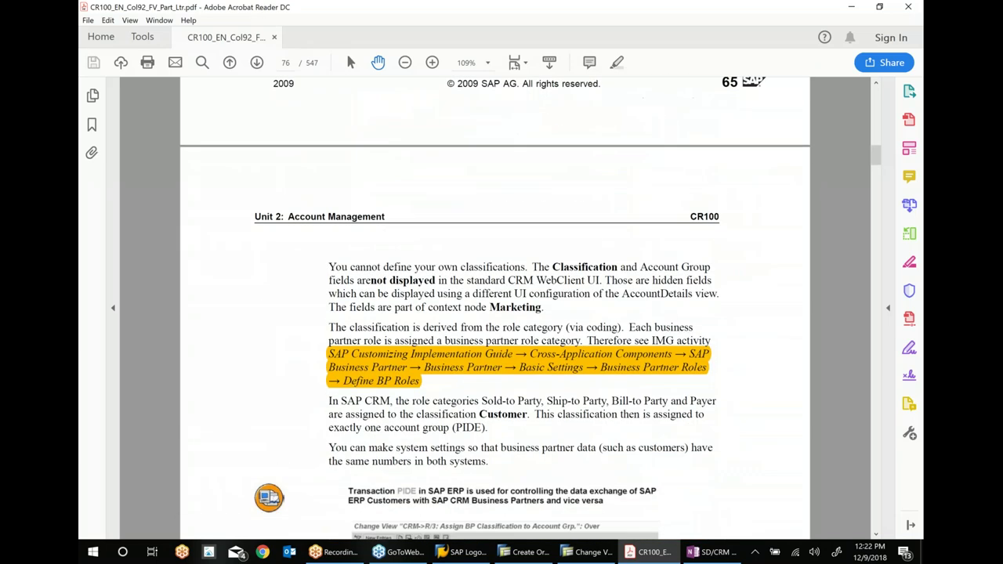
pyautogui.scroll(-3, 454, 368)
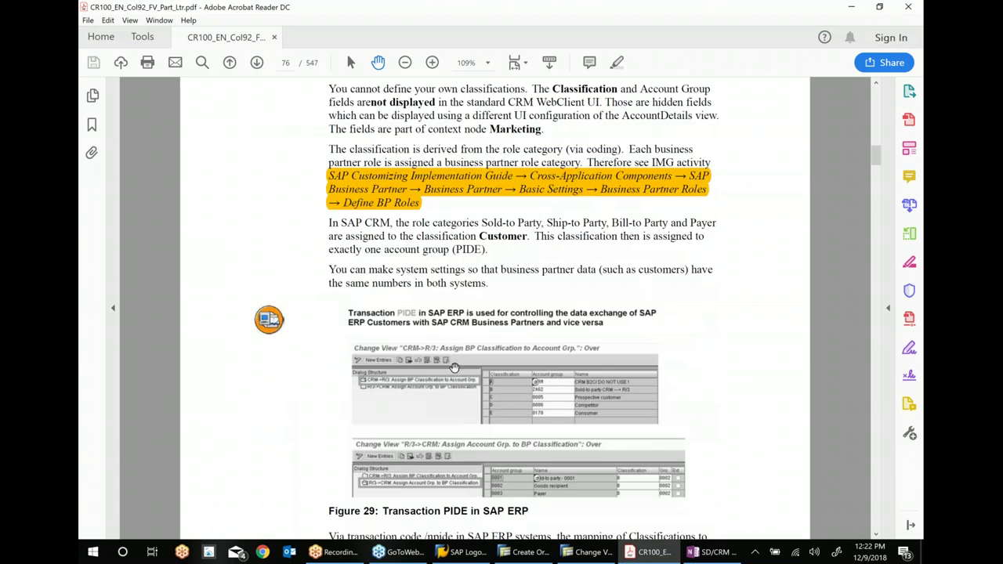
pyautogui.scroll(-6, 455, 367)
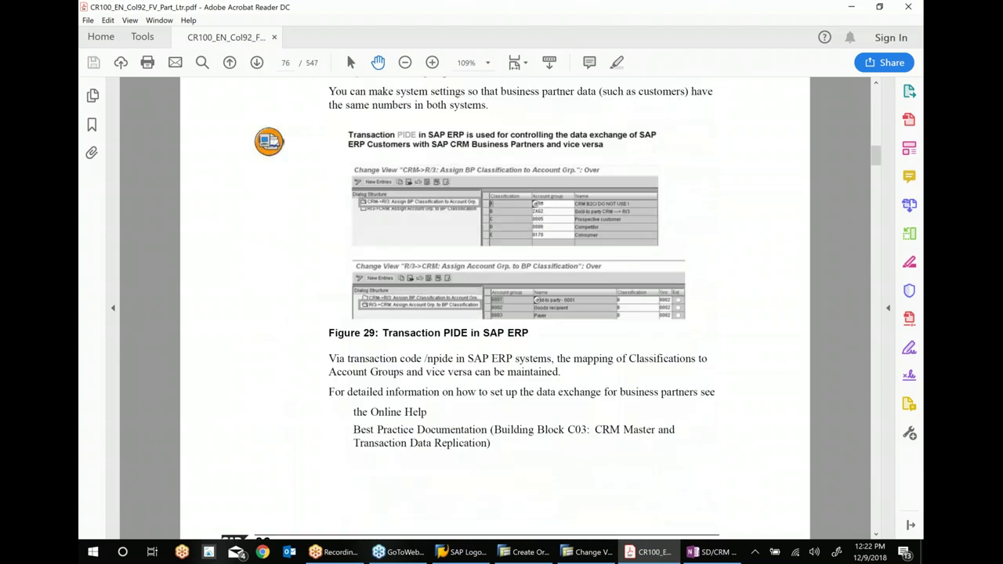
pyautogui.scroll(-6, 495, 309)
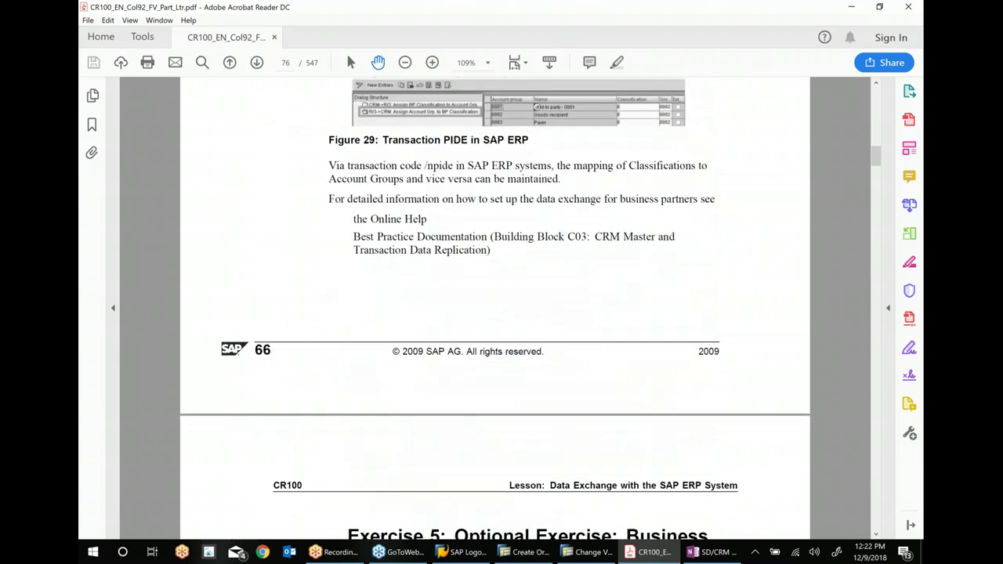
pyautogui.scroll(-6, 494, 309)
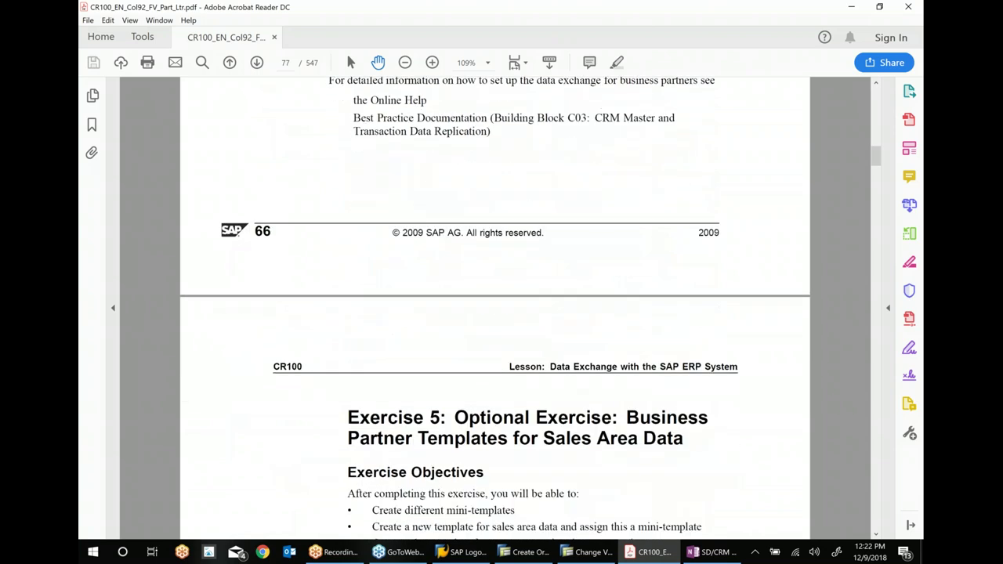
pyautogui.scroll(-2, 320, 118)
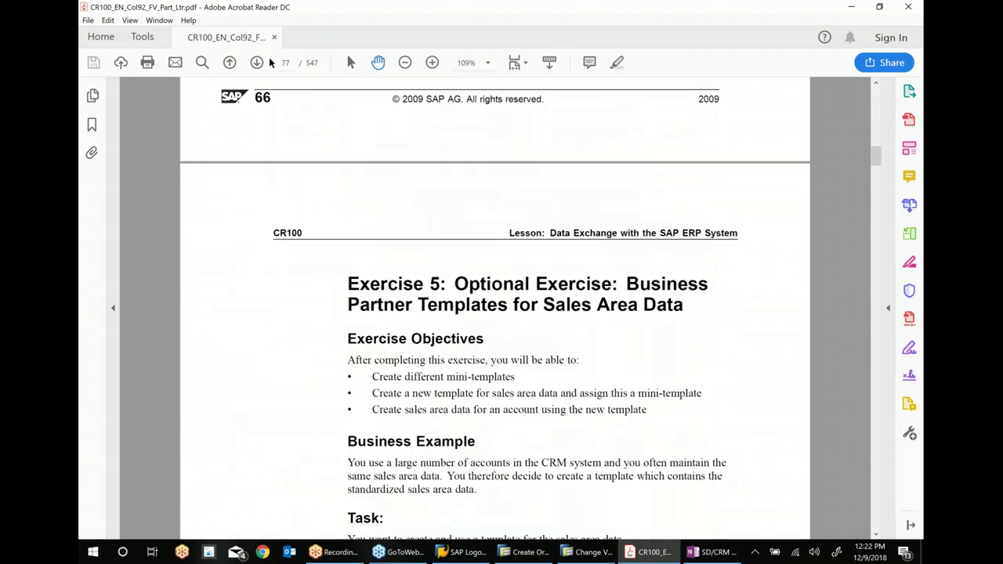
pyautogui.click(257, 63)
pyautogui.click(256, 63)
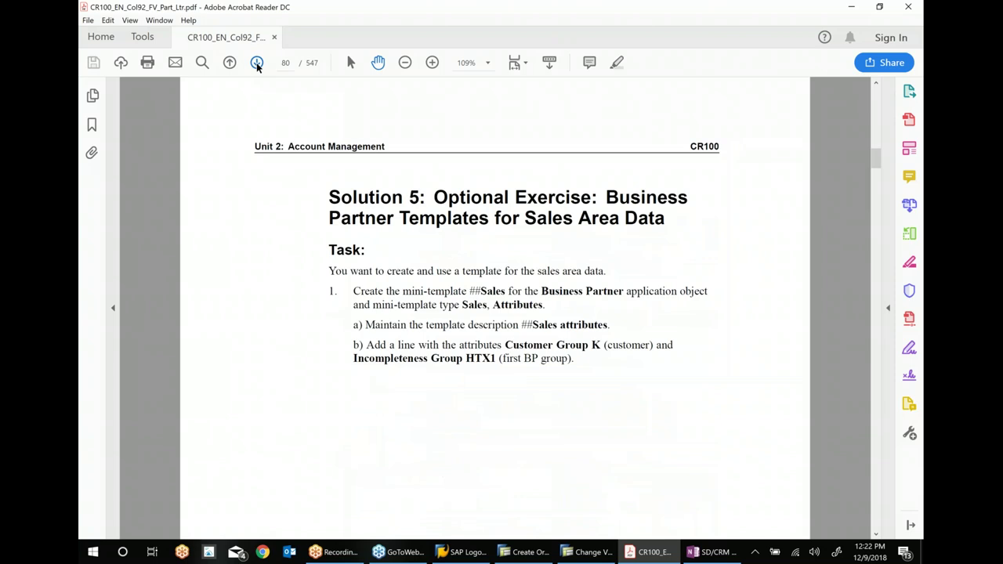
# - Page through the rest of Solution 5 in the CR100 PDF, on to the Unit 3 Organizational Management overview
pyautogui.click(256, 62)
pyautogui.click(257, 62)
pyautogui.click(256, 63)
pyautogui.click(256, 63)
pyautogui.click(257, 62)
pyautogui.click(257, 63)
pyautogui.click(256, 62)
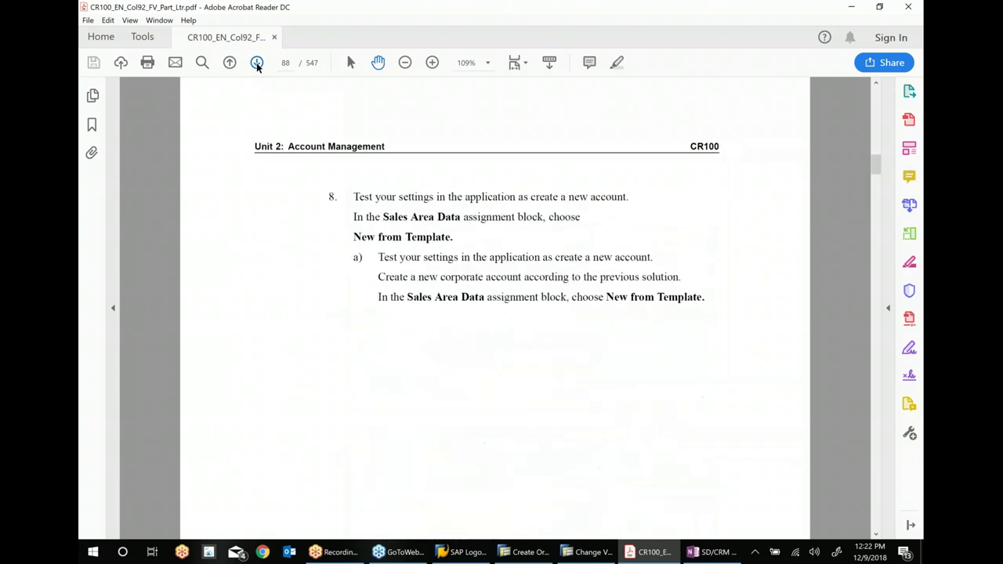
pyautogui.click(256, 63)
pyautogui.click(257, 62)
pyautogui.click(256, 62)
pyautogui.click(256, 62)
pyautogui.click(257, 62)
pyautogui.click(256, 62)
pyautogui.click(257, 63)
pyautogui.click(256, 63)
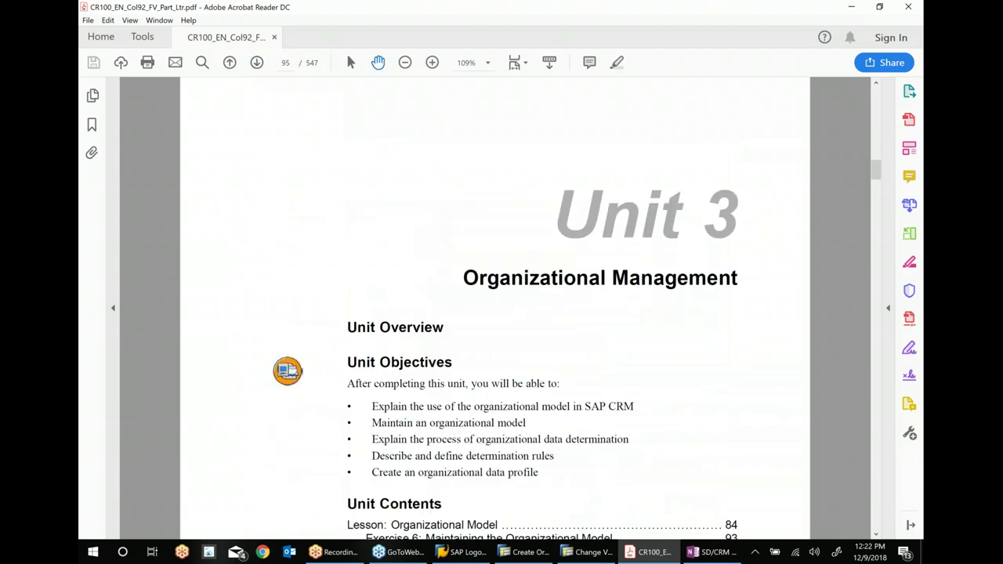
# - Minimize the PDF and log off from the ERP session showing the R/3->CRM account group assignments
pyautogui.click(851, 6)
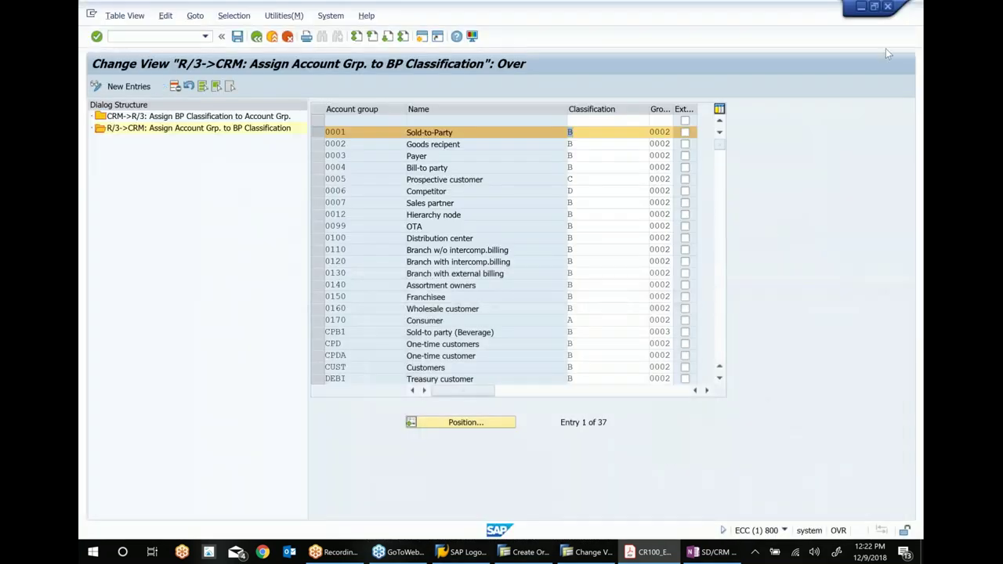
pyautogui.hotkey('alt', 'F4')
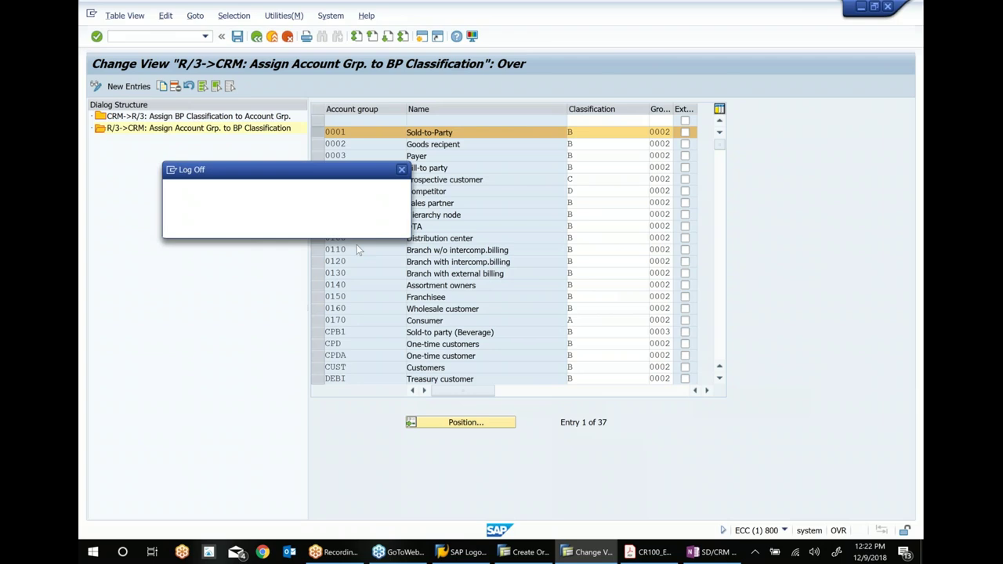
pyautogui.click(227, 225)
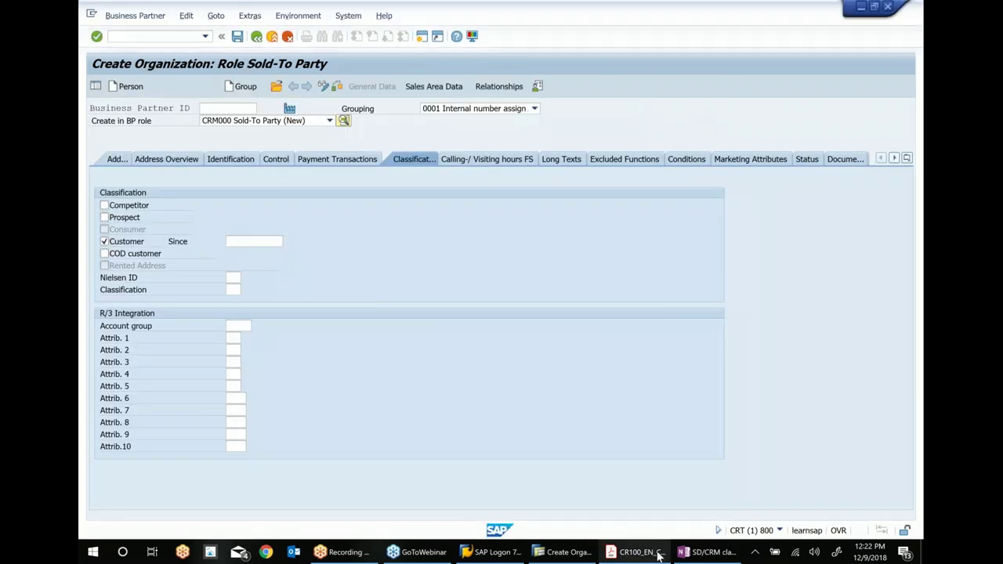
# - Switch to OneNote and add the bullet "Configure a new Business partner role" below the account hierarchy bullet in the SD/CRM class notes
pyautogui.click(709, 552)
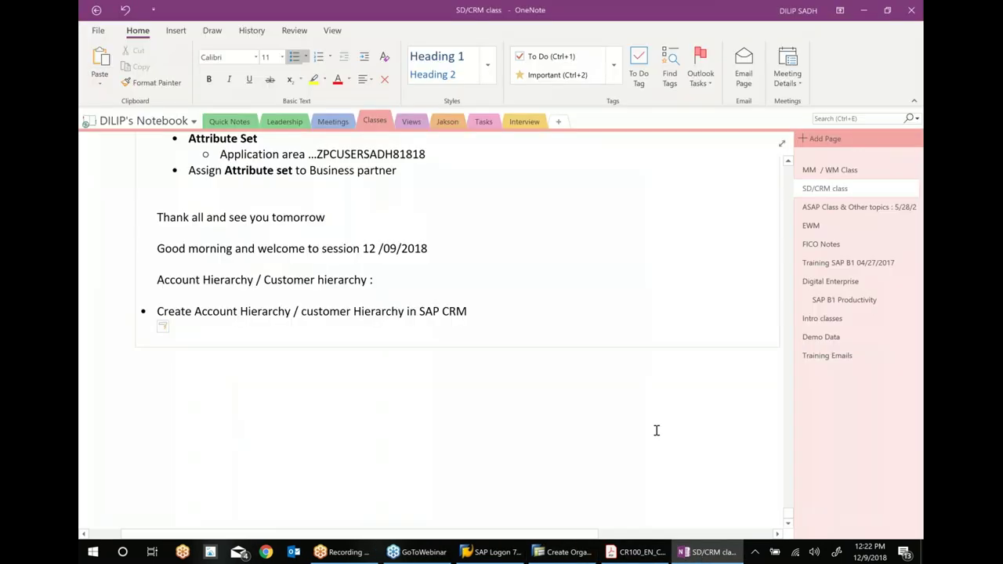
pyautogui.click(497, 311)
pyautogui.press('Return')
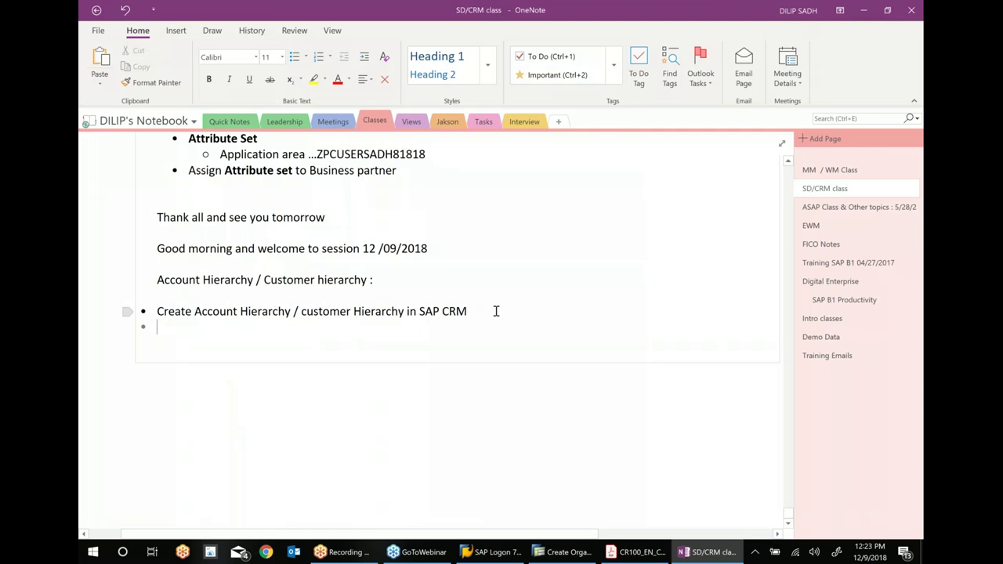
pyautogui.press('Return')
pyautogui.write('* ')
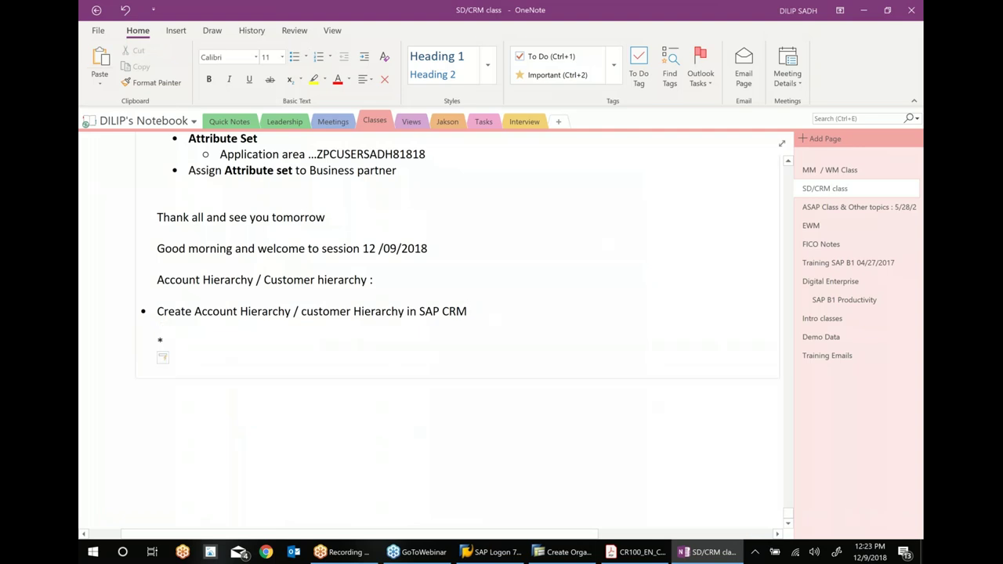
pyautogui.write('config')
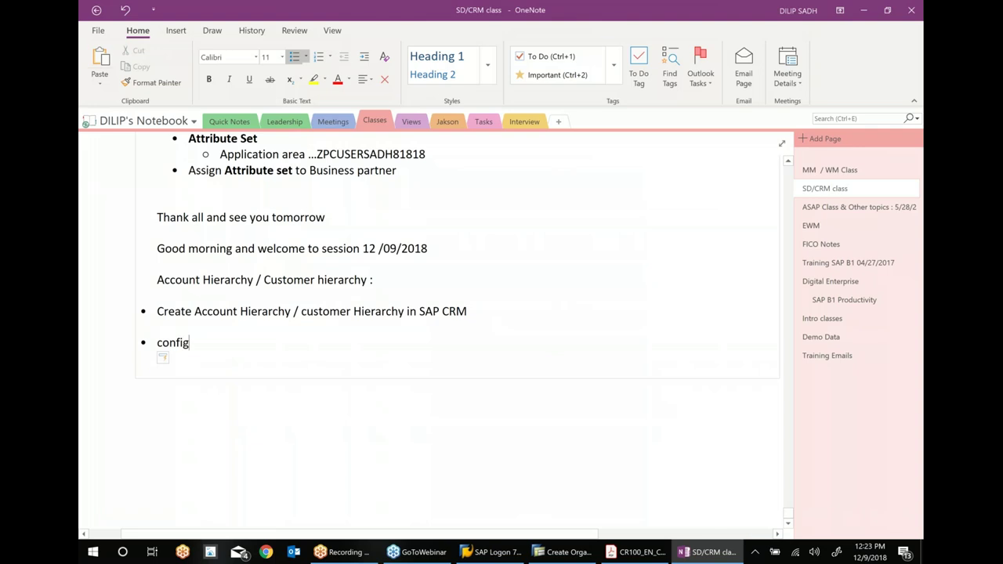
pyautogui.write('ure a new')
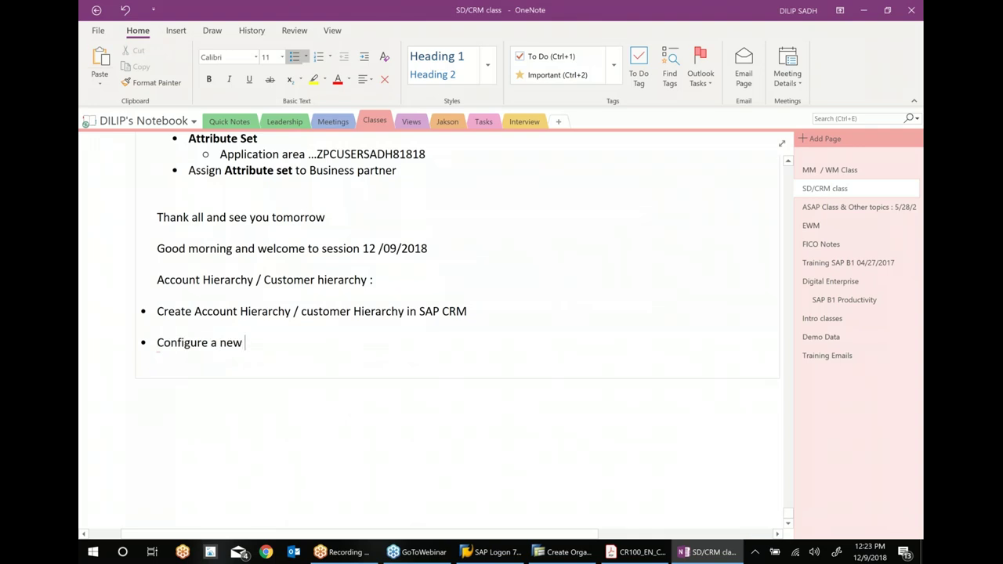
pyautogui.write(' Busines')
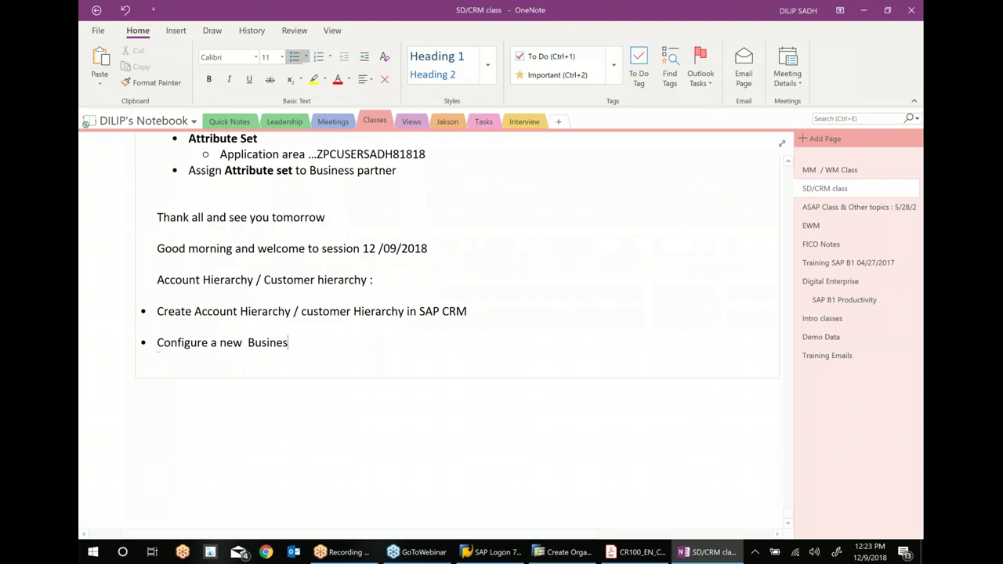
pyautogui.write('s partner role')
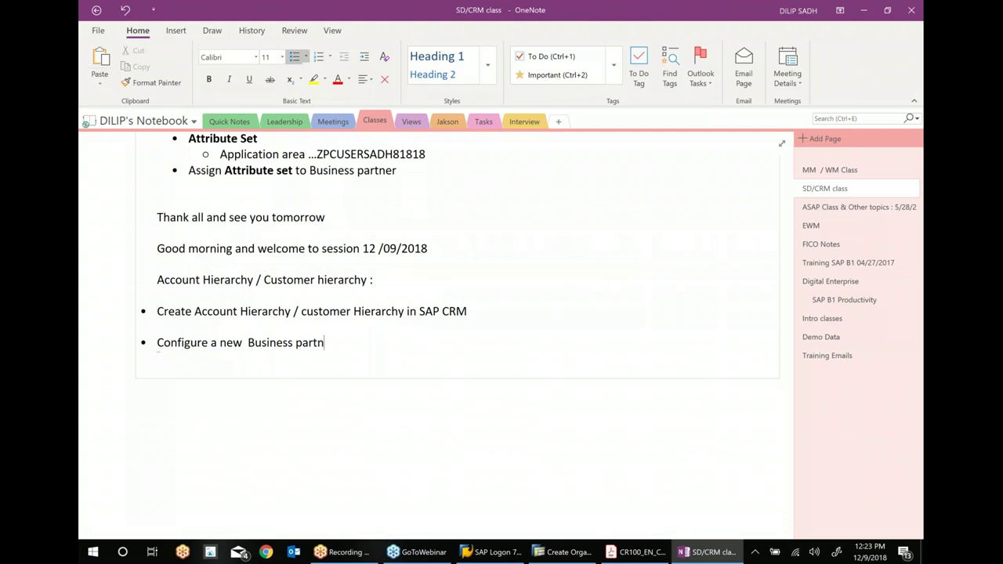
# - Add an indented sub-bullet reading "Configure a new business partner role" under the business partner role bullet
pyautogui.press('Return')
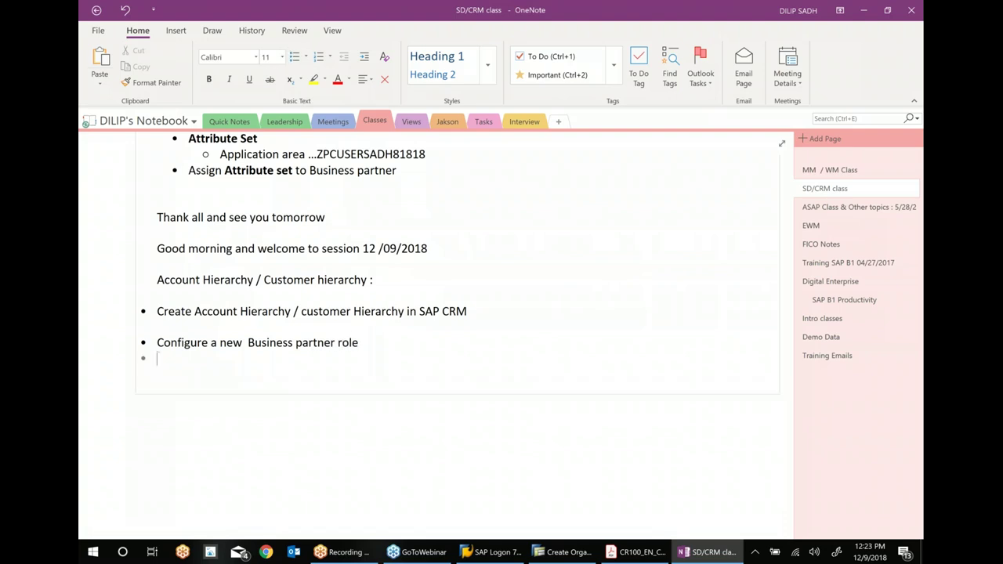
pyautogui.click(368, 62)
pyautogui.write('Con')
pyautogui.press('BackSpace')
pyautogui.write('n')
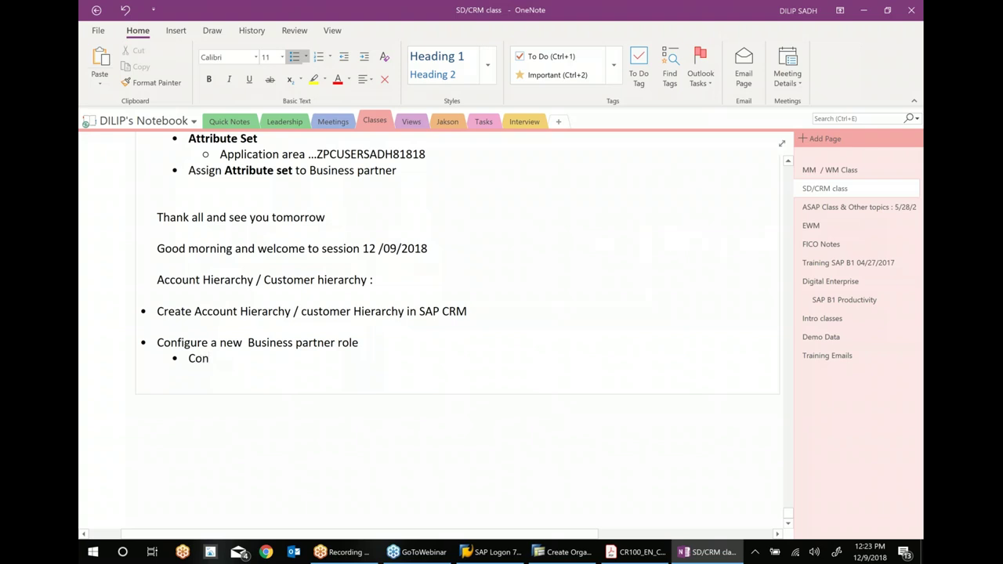
pyautogui.write('g=figure')
pyautogui.press('BackSpace')
pyautogui.press('BackSpace')
pyautogui.press('BackSpace')
pyautogui.press('BackSpace')
pyautogui.press('BackSpace')
pyautogui.press('BackSpace')
pyautogui.press('BackSpace')
pyautogui.press('BackSpace')
pyautogui.press('BackSpace')
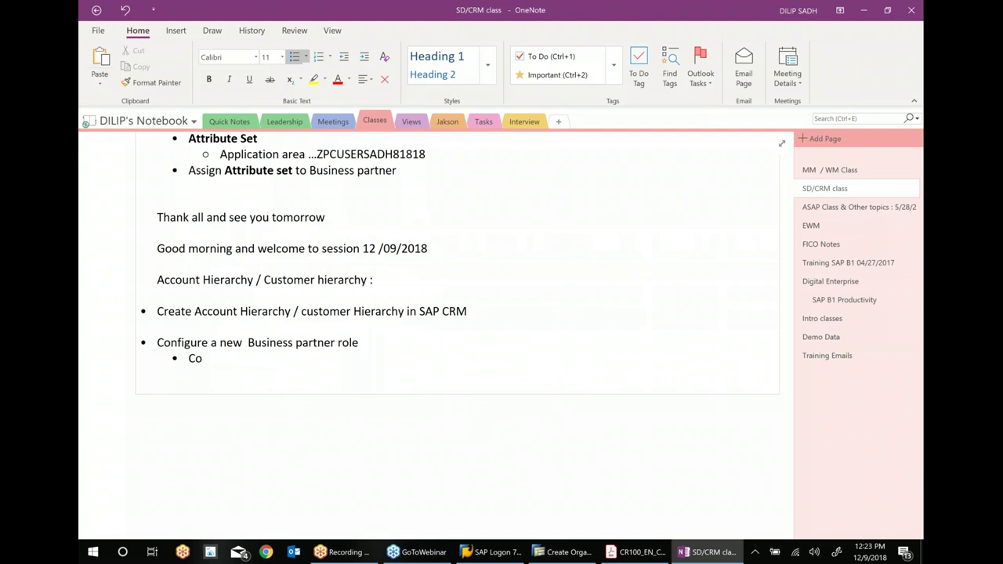
pyautogui.write('nfigure a new busines')
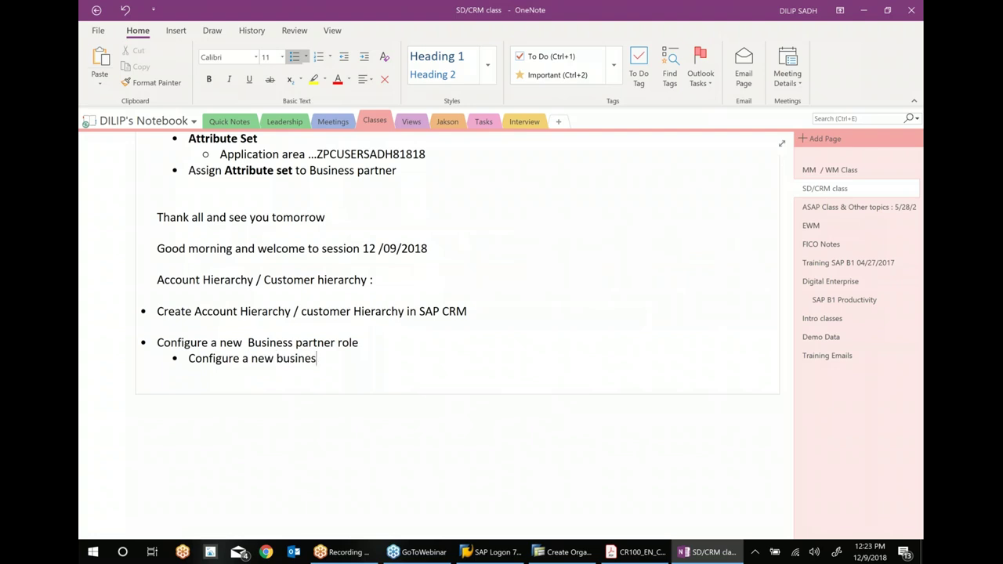
pyautogui.write('s partner r')
pyautogui.press('BackSpace')
pyautogui.write('ole')
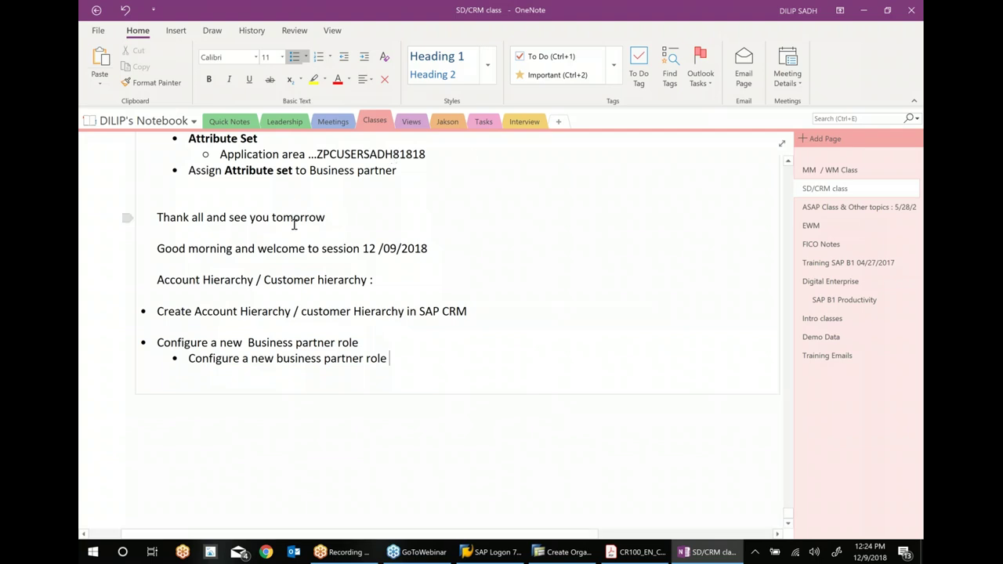
# - Add a second sub-bullet reading "Configure new field selection ( making some field mandatory) for Business partner role"
pyautogui.press('Return')
pyautogui.write('configure new')
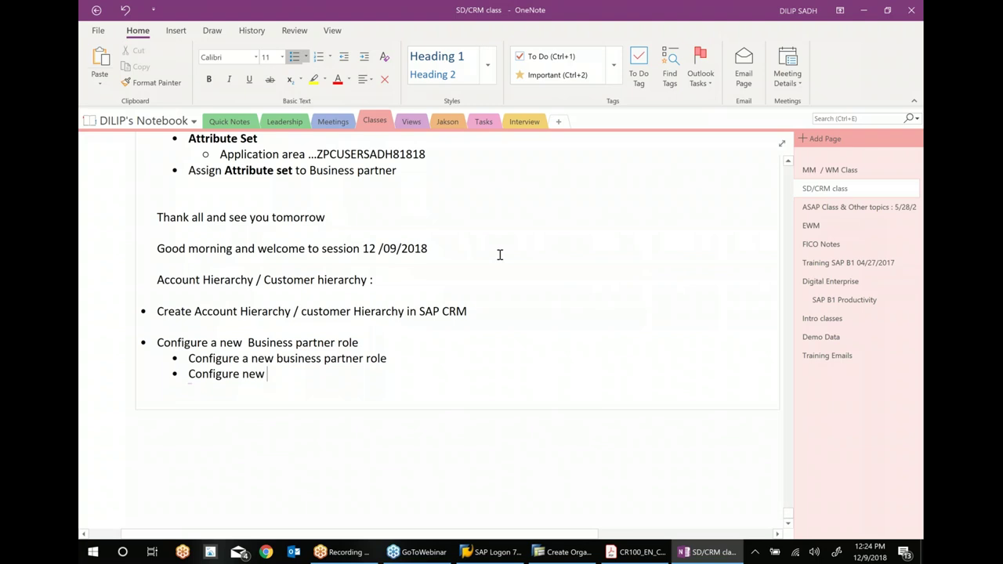
pyautogui.press('BackSpace')
pyautogui.write('w fiel')
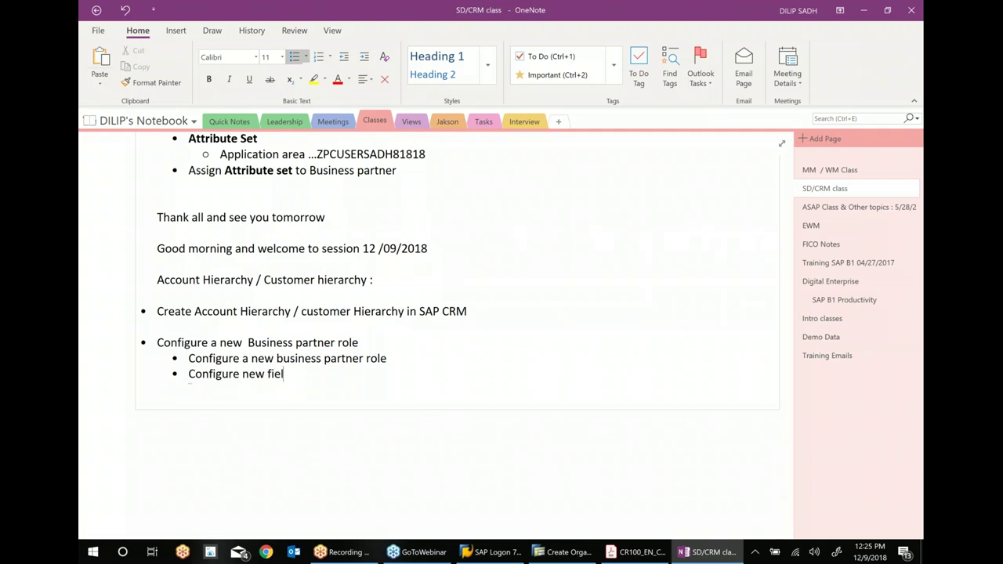
pyautogui.write('d selection ( making so')
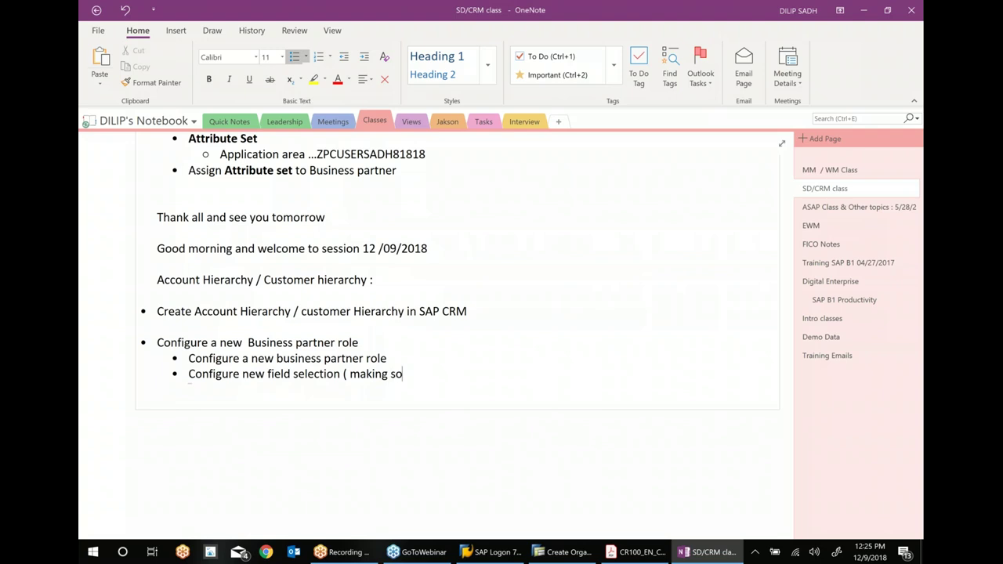
pyautogui.write('me field mandat')
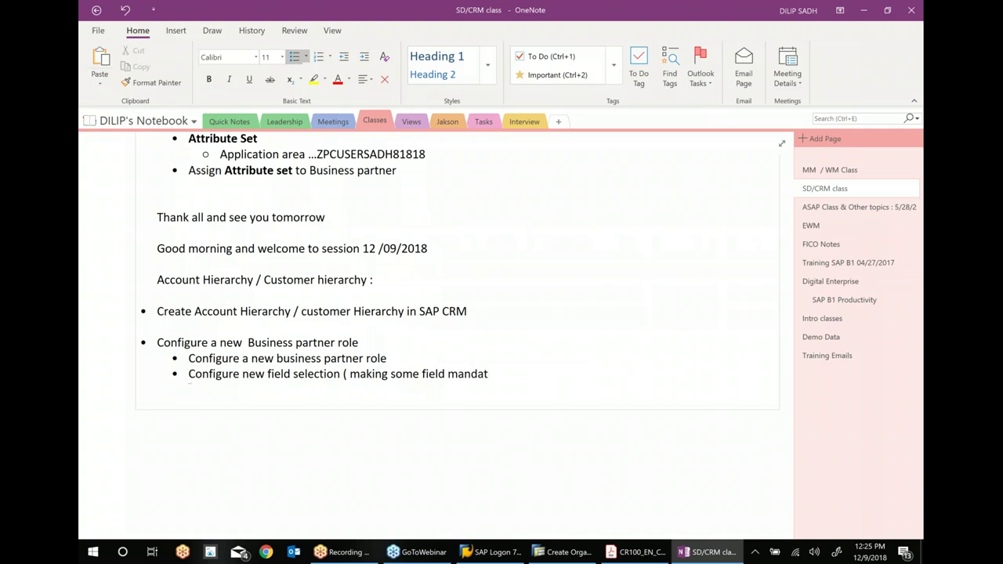
pyautogui.write('ory) for Busine')
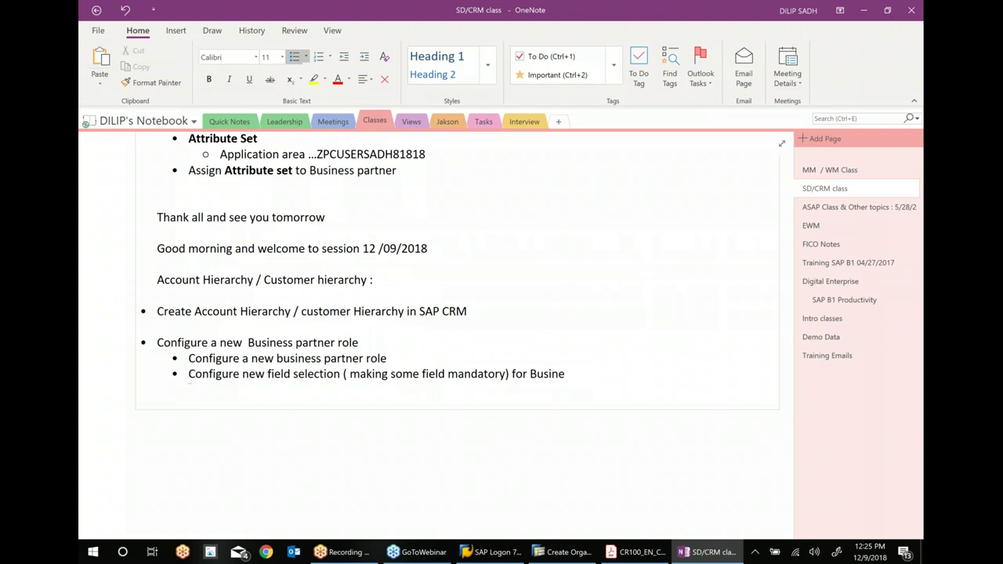
pyautogui.write('ss partner role')
# - Add the sub-bullet "Test it" and, indented below it, "Create a new business partner with custom business partner role"
pyautogui.press('Return')
pyautogui.write('test it')
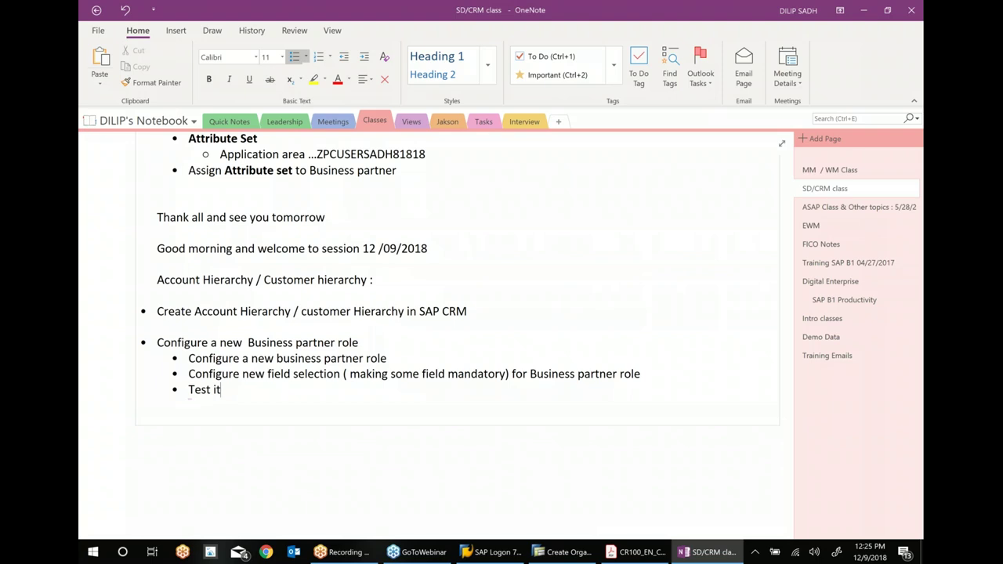
pyautogui.press('Return')
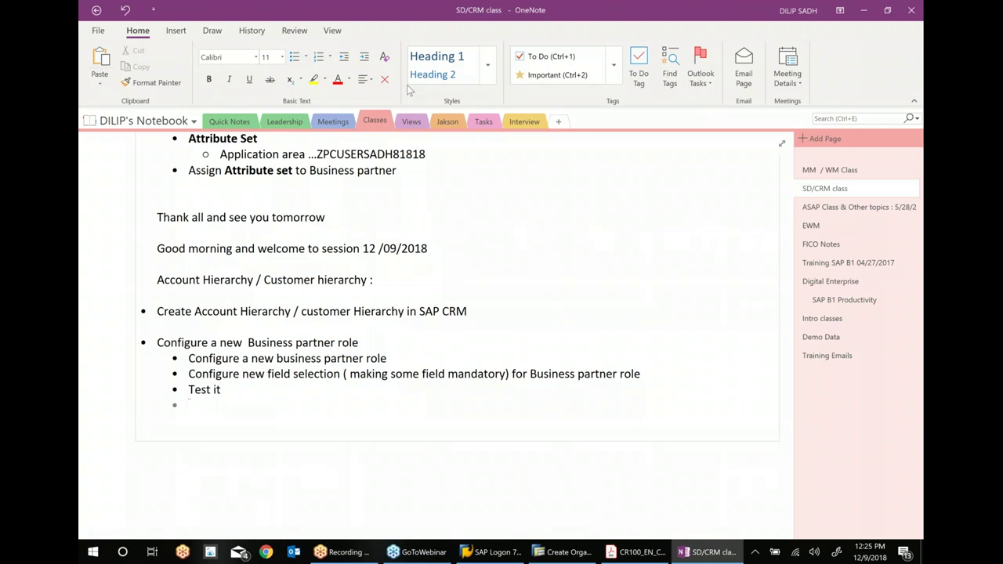
pyautogui.click(364, 58)
pyautogui.write('Cr')
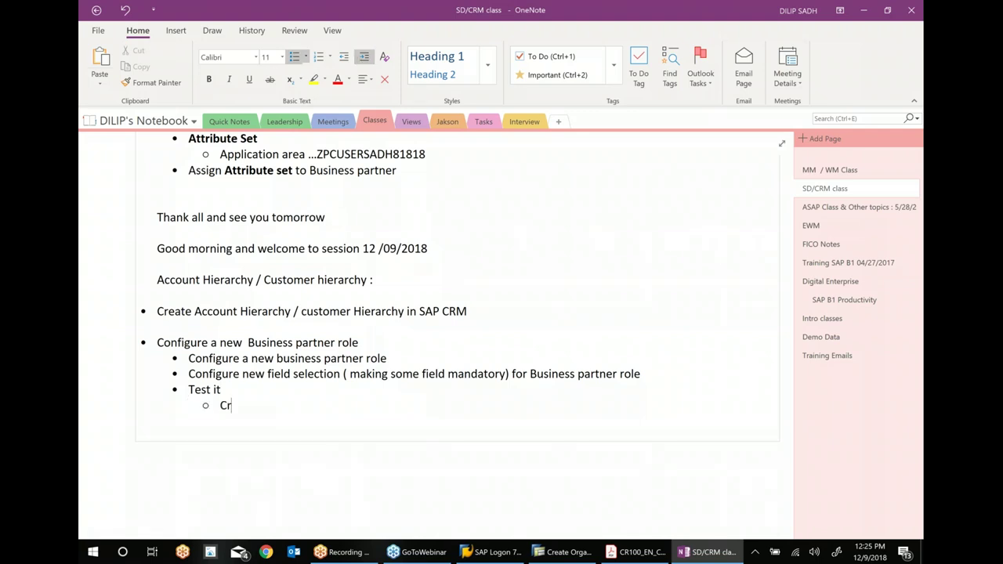
pyautogui.write('eate a new busines')
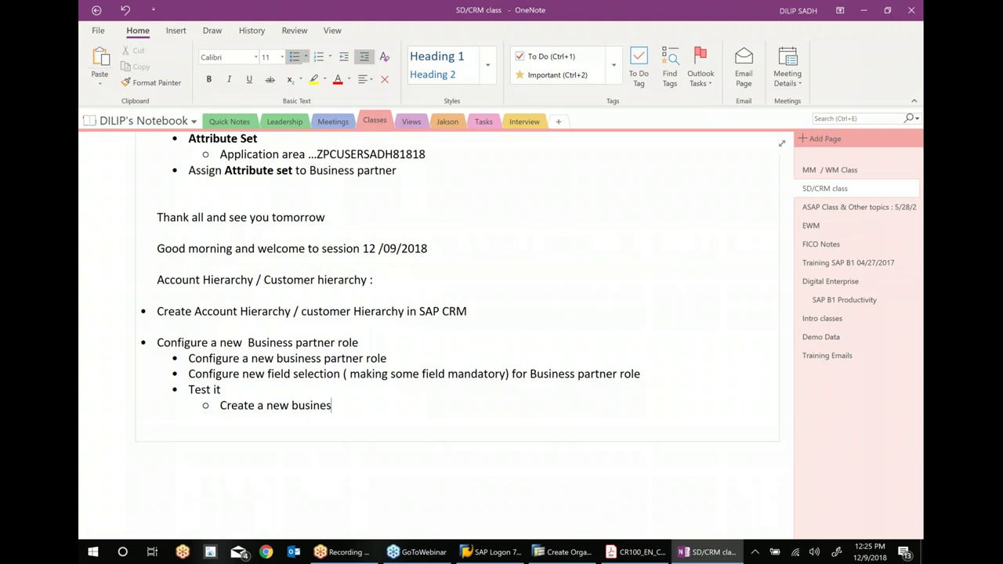
pyautogui.write('s partner with cust')
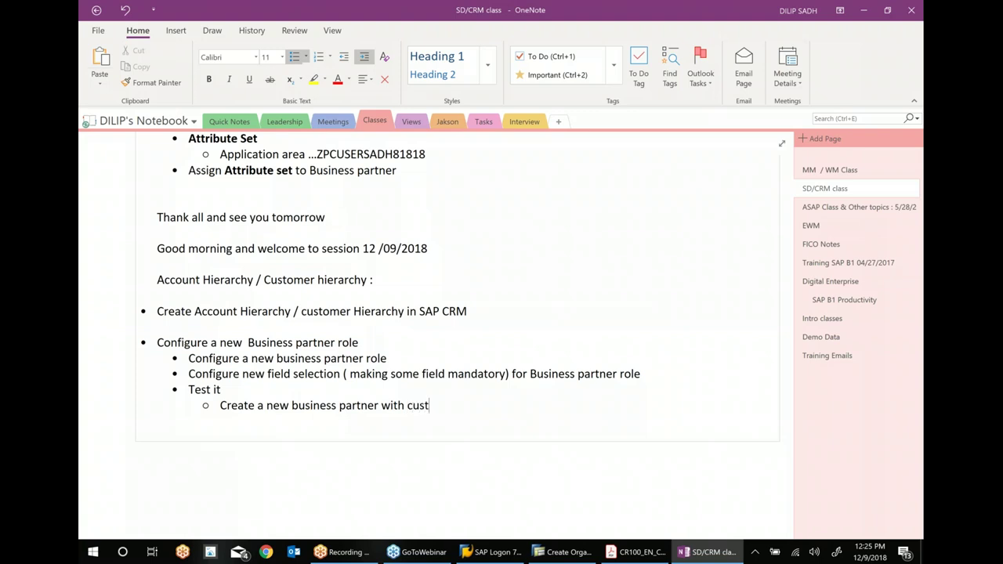
pyautogui.write('om business ')
pyautogui.write('partn')
pyautogui.write('role')
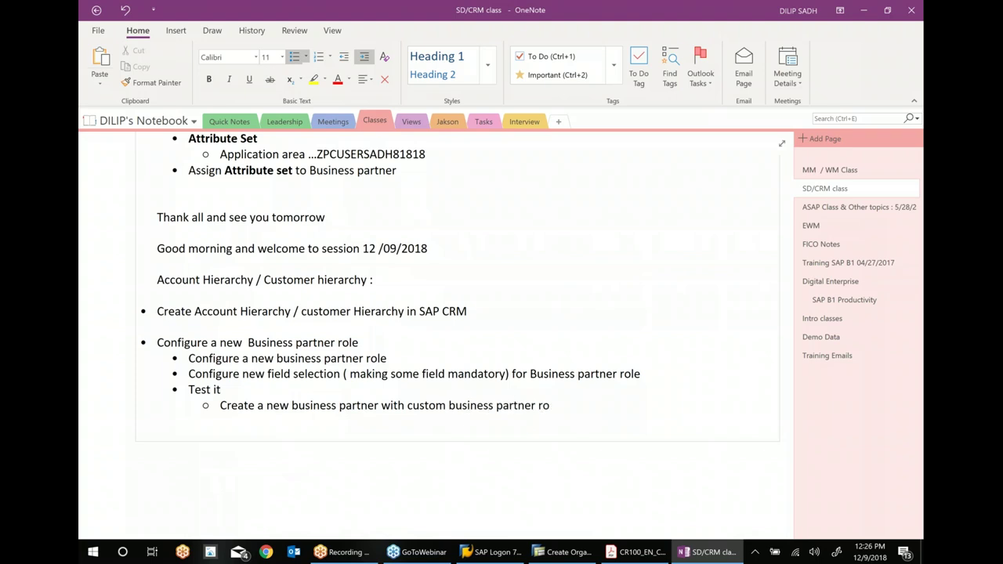
# - Add another test item reading "Verify field attribute in BP" at the same indent level
pyautogui.press('Return')
pyautogui.write('Verify ')
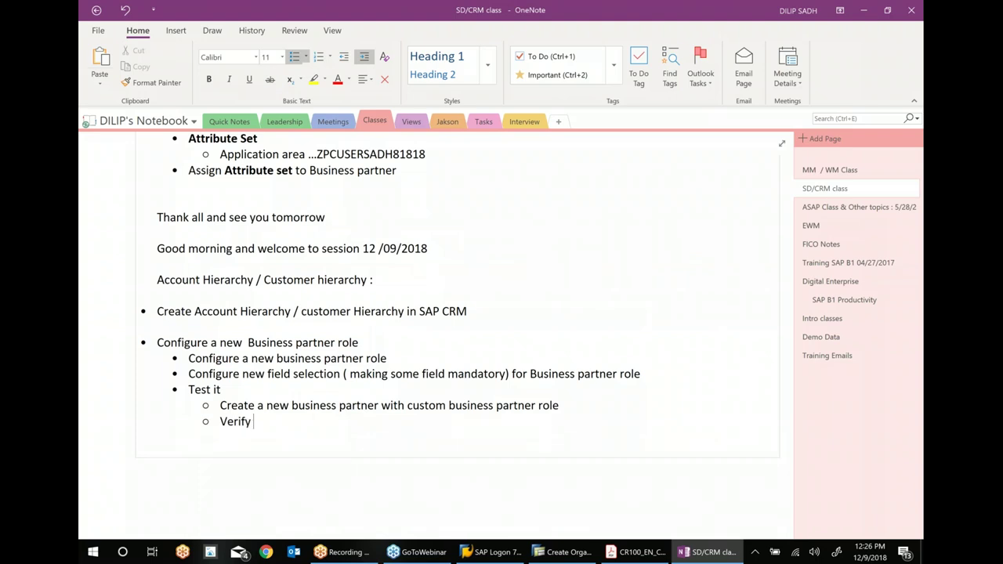
pyautogui.write('field attribute')
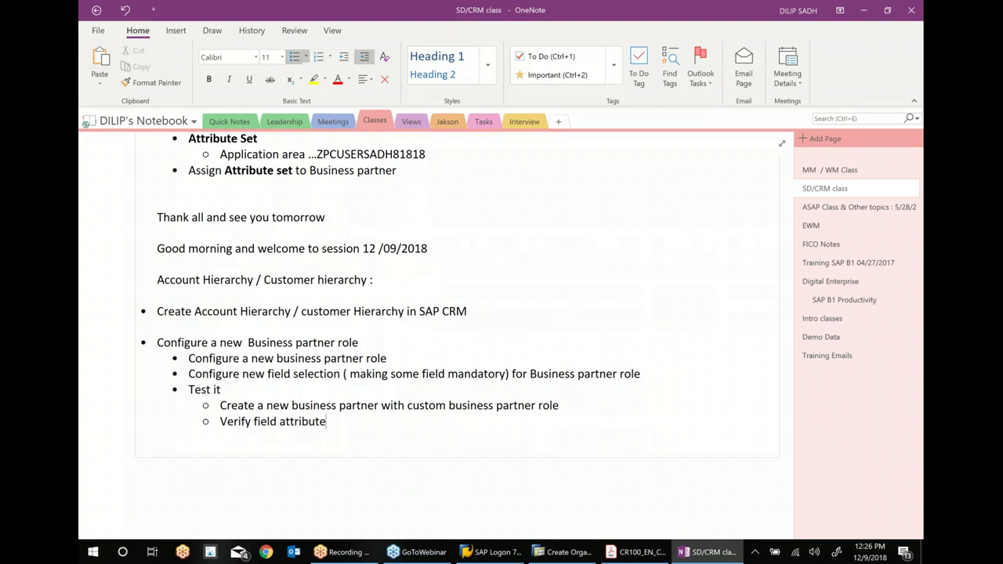
pyautogui.write('in BP')
# - Switch to the SAP CRM session and leave the new sold-to party organization without saving it
pyautogui.click(582, 559)
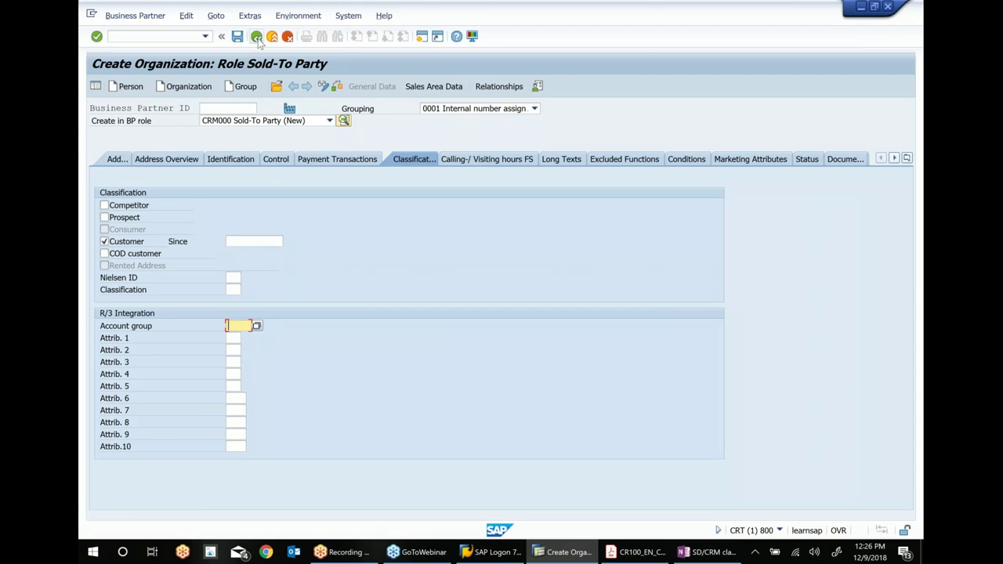
pyautogui.click(257, 36)
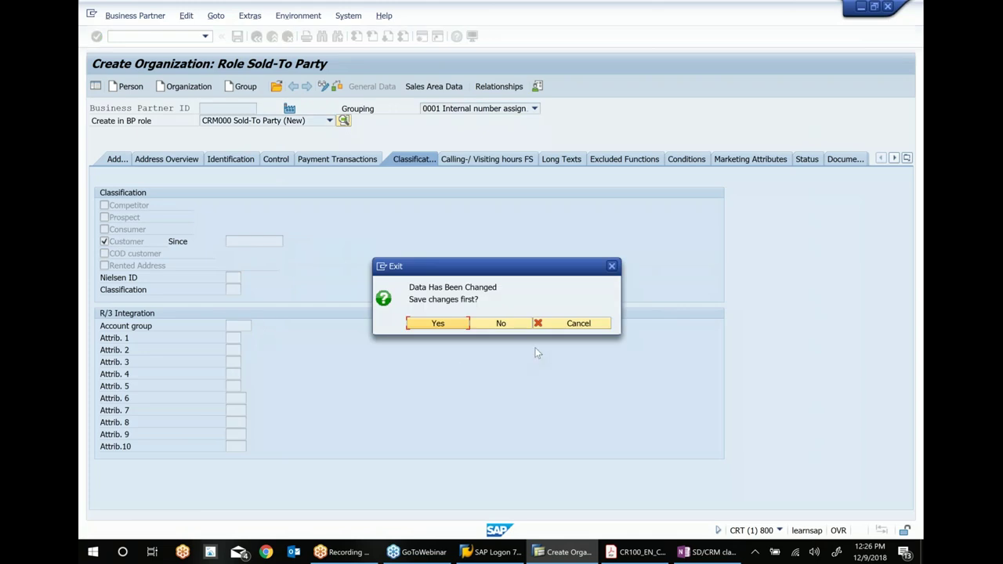
pyautogui.click(484, 325)
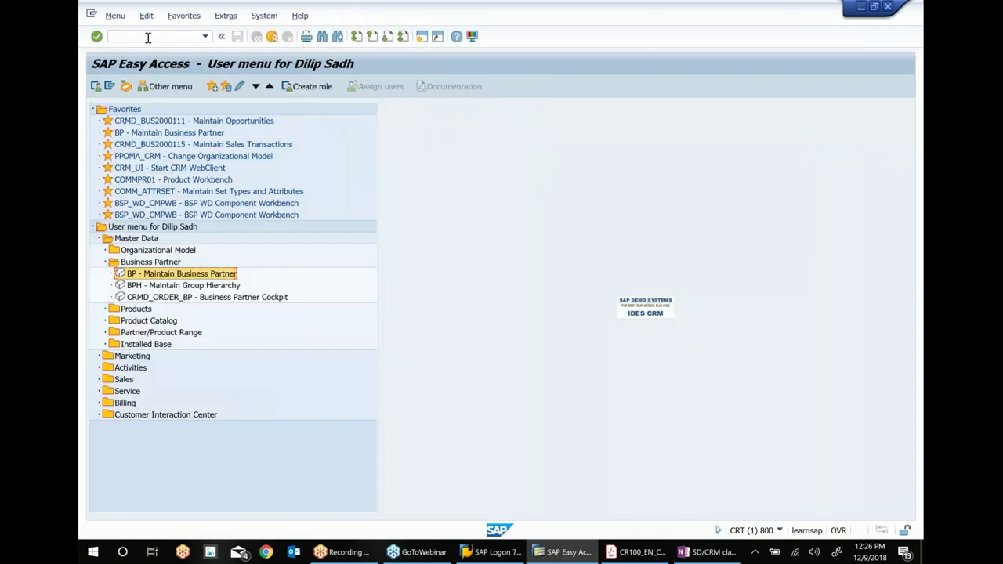
# - Run transaction SPRO to open the Customizing: Execute Project screen
pyautogui.write('SP')
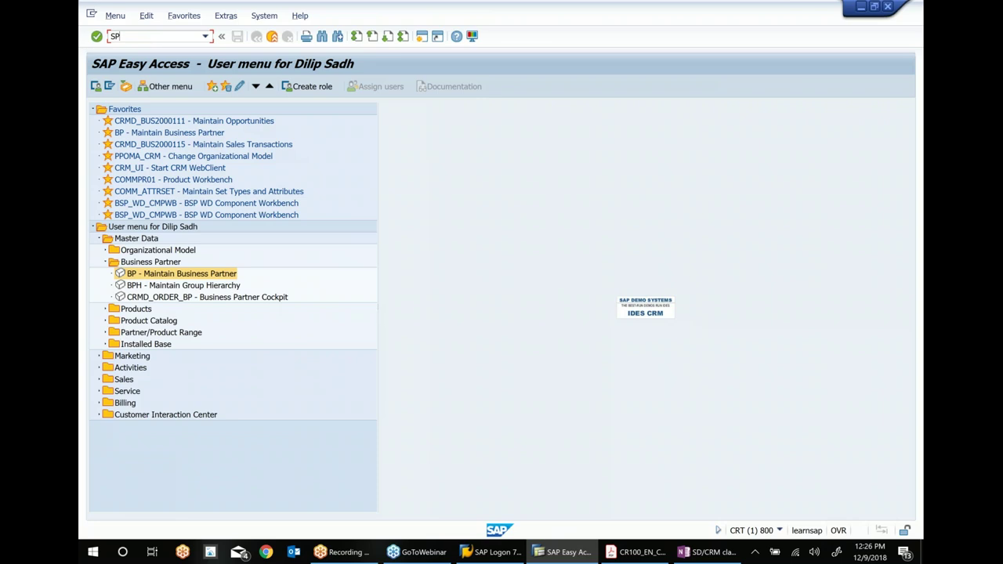
pyautogui.write('RP')
pyautogui.press('BackSpace')
pyautogui.write('O')
pyautogui.press('Return')
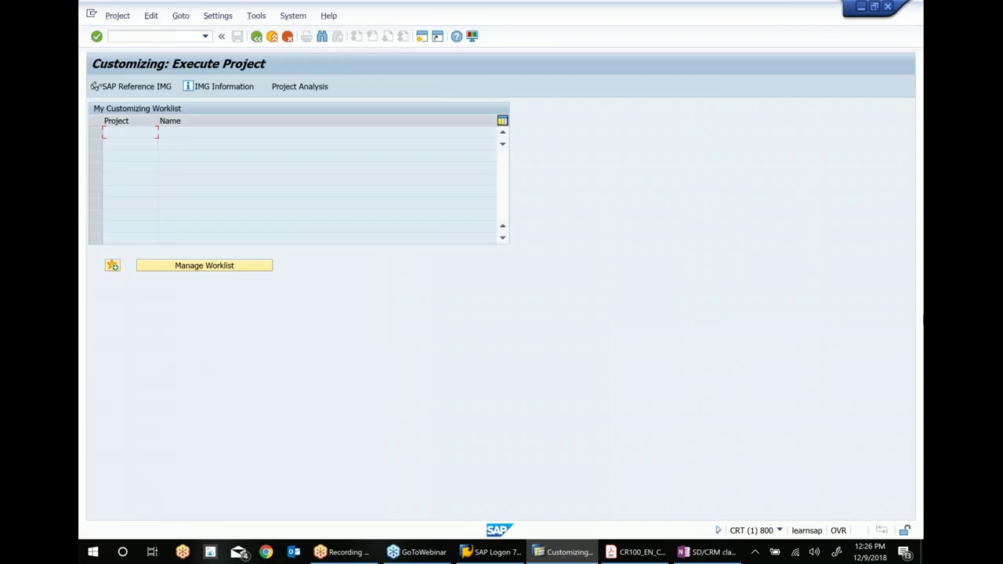
# - Open the SAP Reference IMG and expand Cross-Application Components down to SAP Business Partner
pyautogui.click(134, 88)
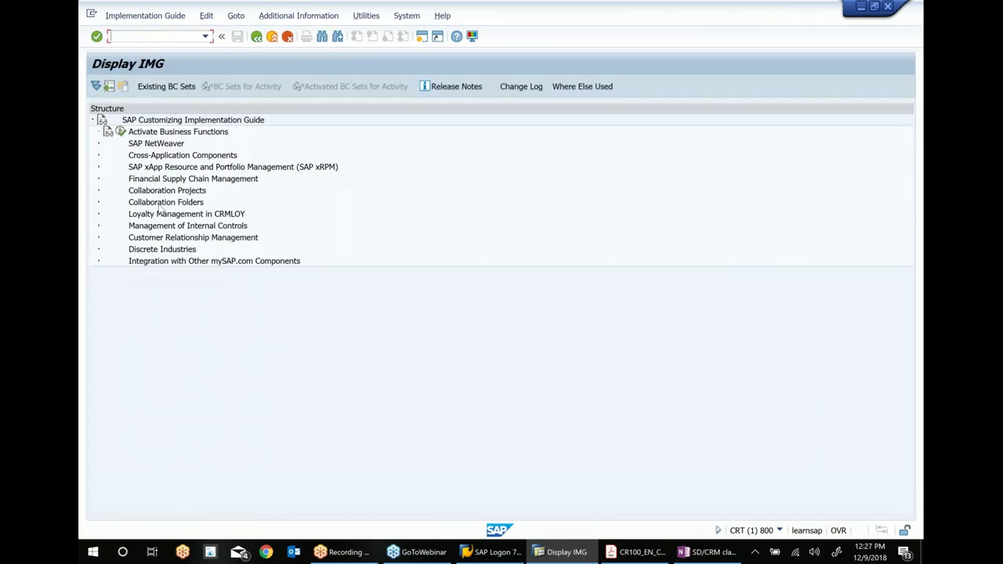
pyautogui.click(168, 156)
pyautogui.click(99, 156)
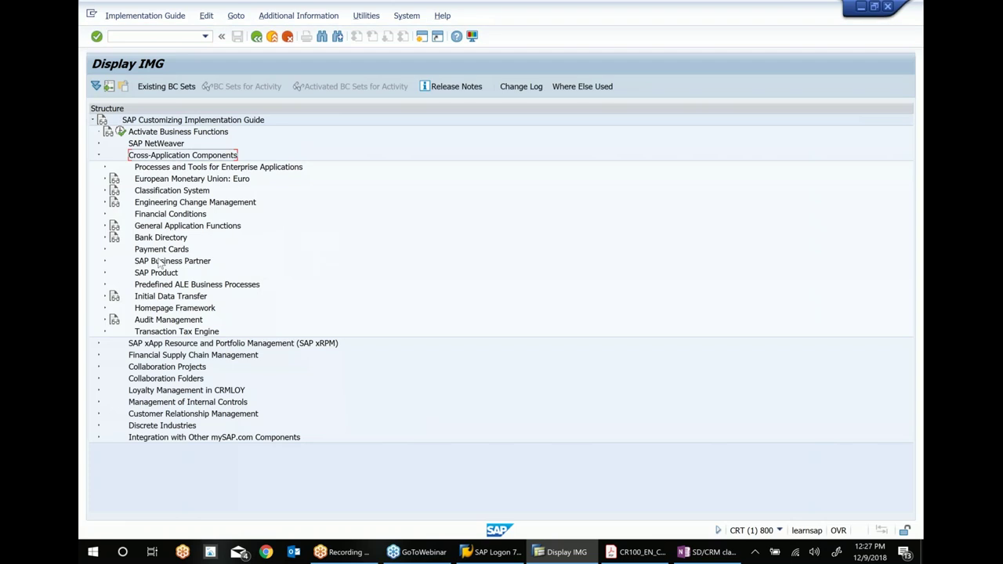
pyautogui.click(162, 262)
pyautogui.click(105, 262)
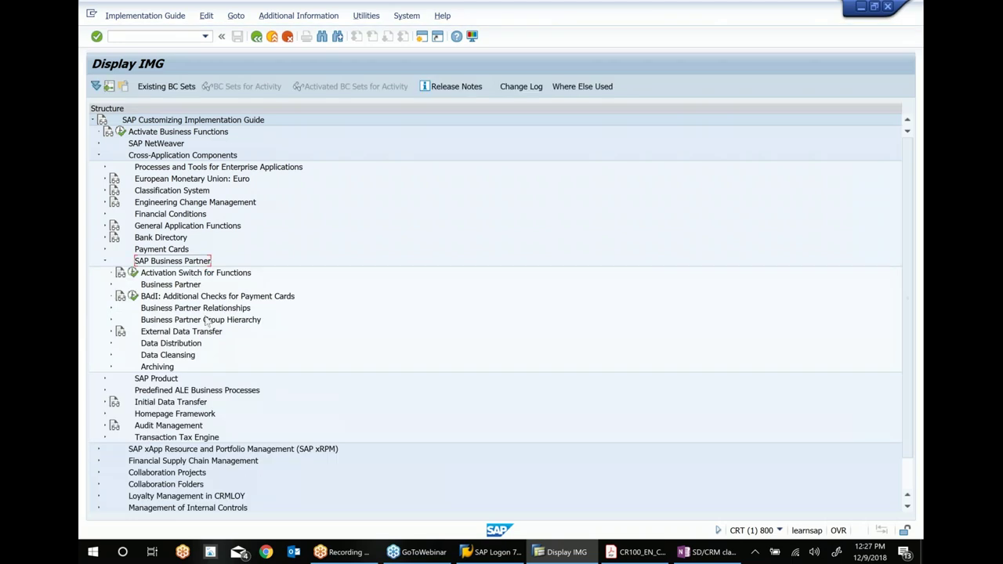
# - Open the Define BP Roles activity under Business Partner, Basic Settings, Business Partner Roles
pyautogui.click(117, 296)
pyautogui.click(114, 283)
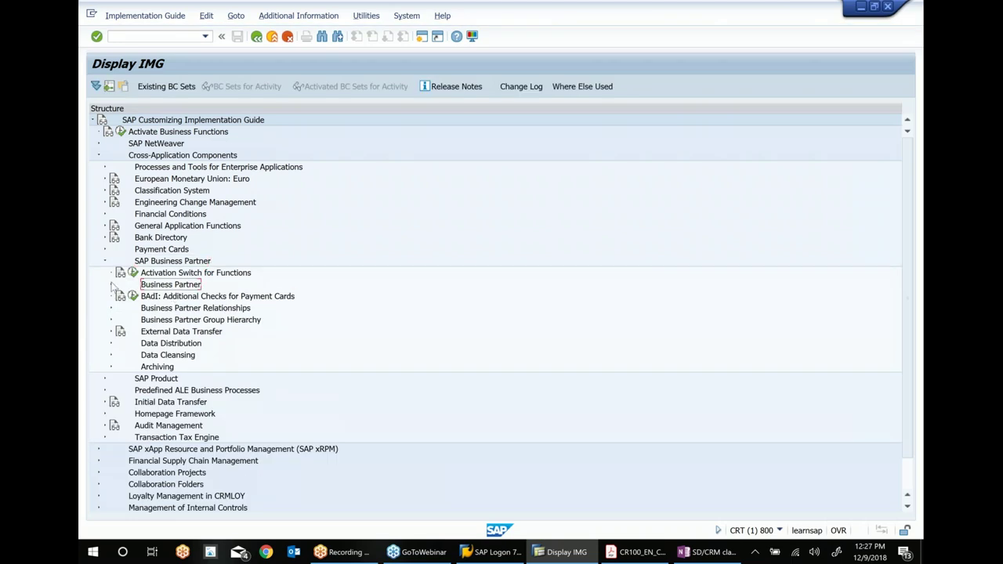
pyautogui.click(112, 285)
pyautogui.click(172, 299)
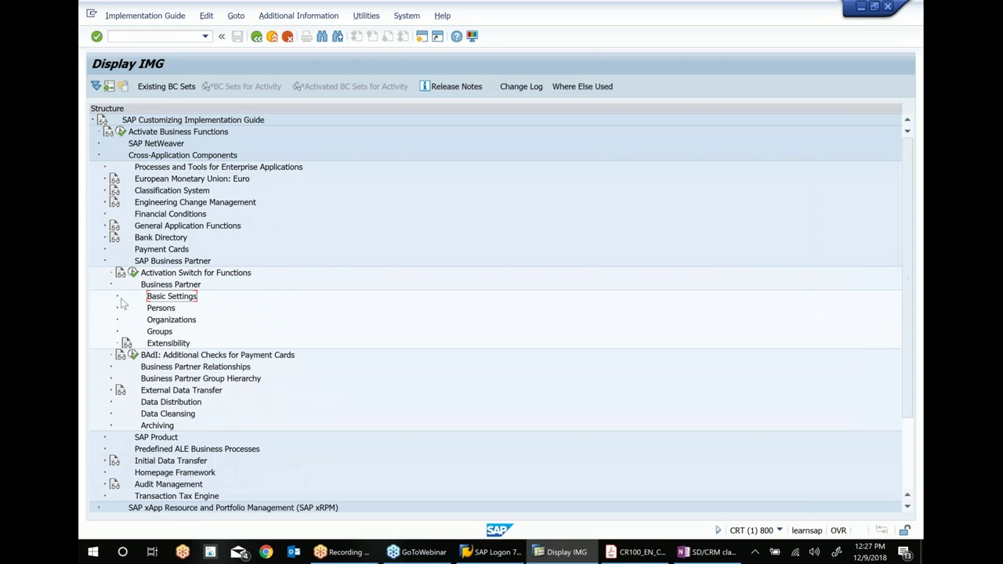
pyautogui.click(117, 297)
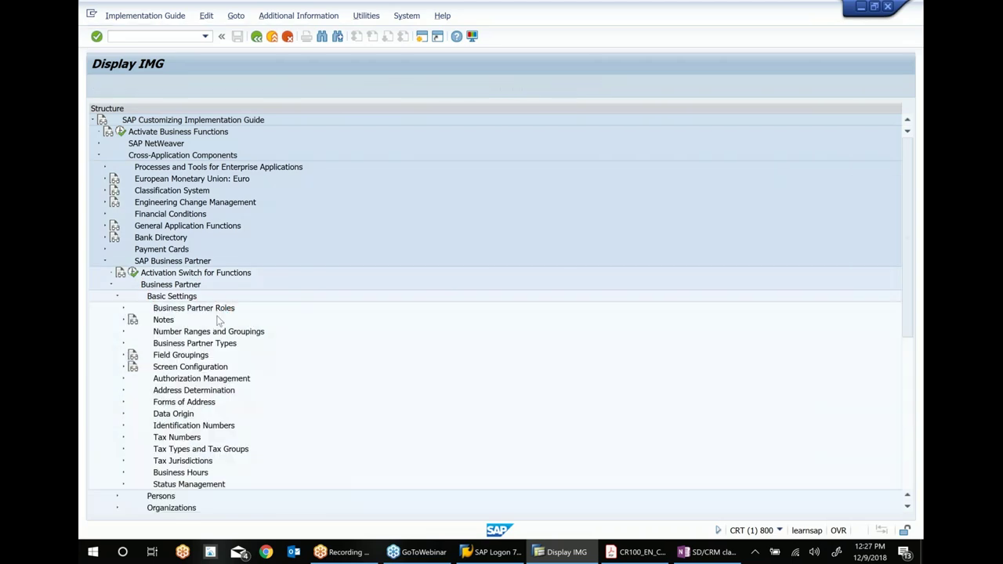
pyautogui.click(201, 310)
pyautogui.click(123, 308)
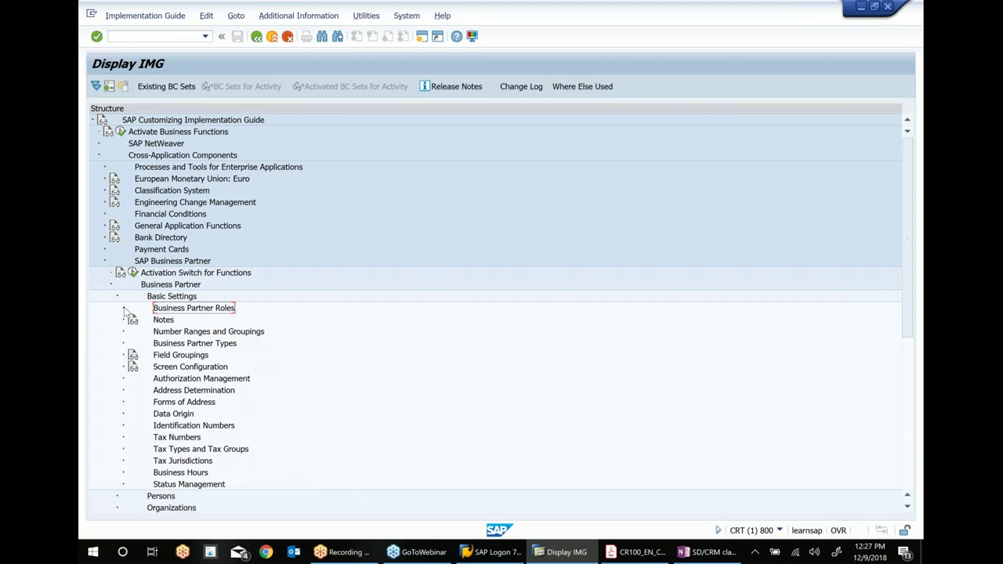
pyautogui.click(202, 334)
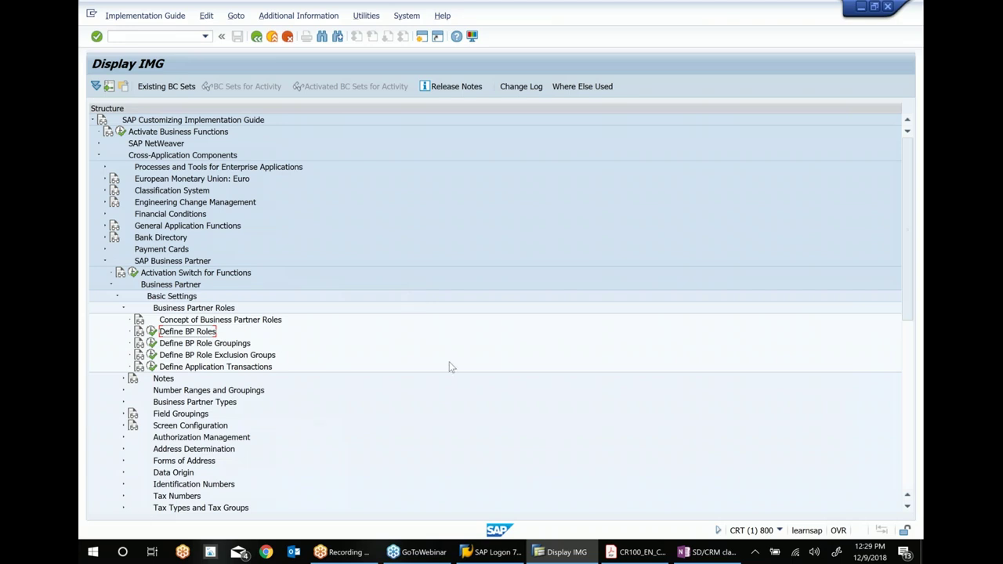
pyautogui.click(151, 331)
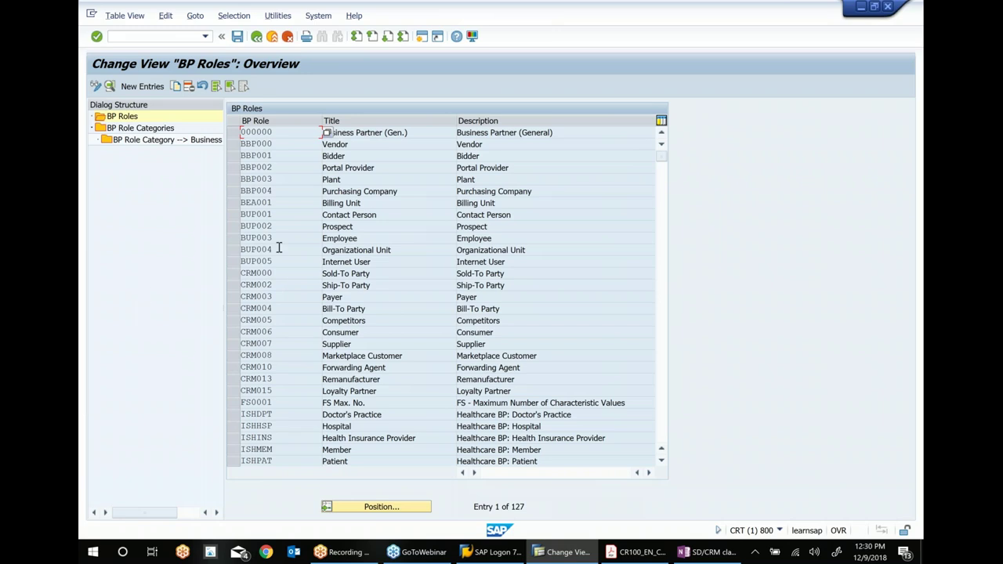
# - Copy the CRM000 Sold-To Party role and enter Z00000 as the key of the new BP role
pyautogui.click(232, 277)
pyautogui.click(554, 270)
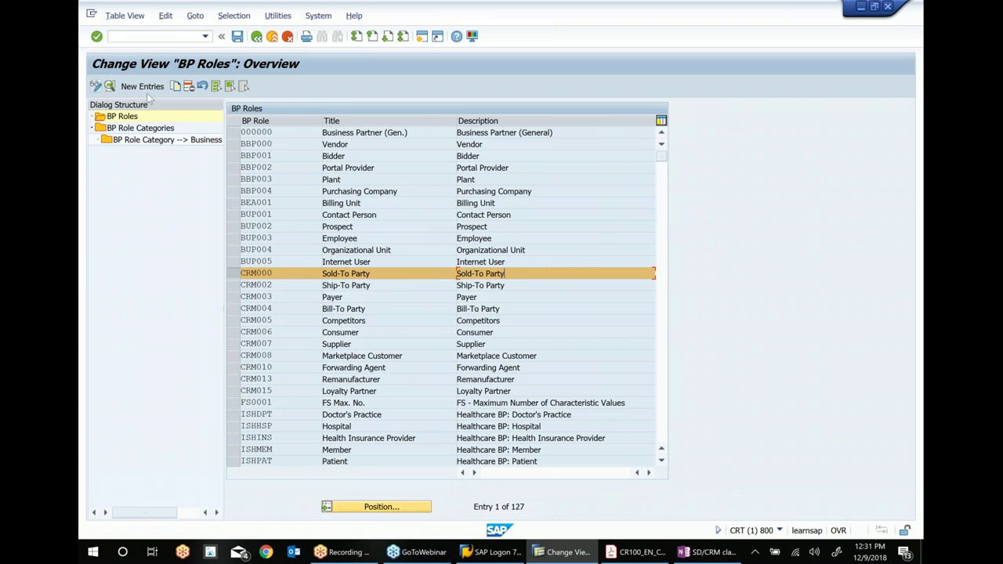
pyautogui.click(177, 88)
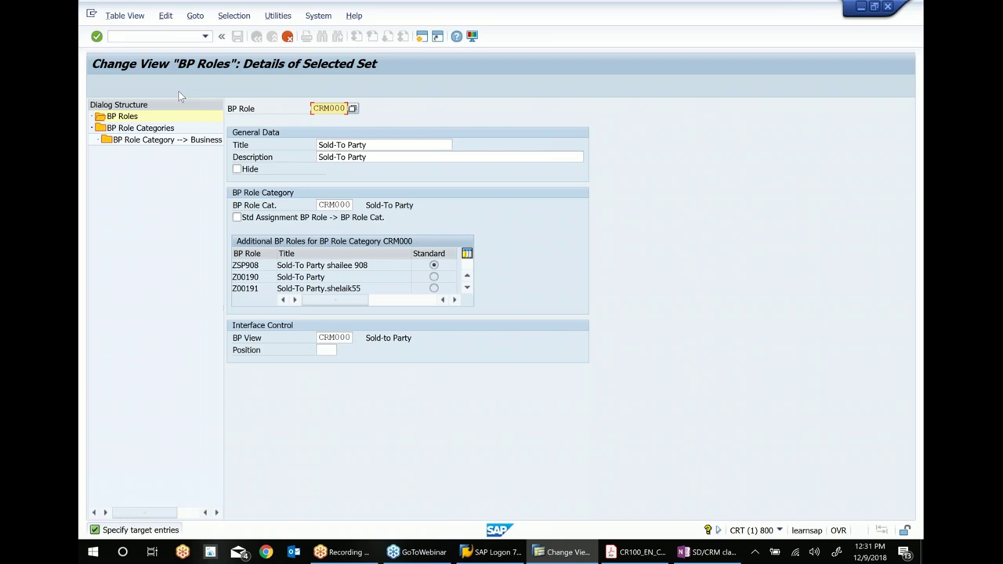
pyautogui.press('BackSpace')
pyautogui.press('BackSpace')
pyautogui.press('BackSpace')
pyautogui.press('BackSpace')
pyautogui.press('BackSpace')
pyautogui.press('BackSpace')
pyautogui.write('Z00000')
# - Examine the list of existing BP roles for keys starting with Z0000 and close it without choosing one
pyautogui.click(354, 109)
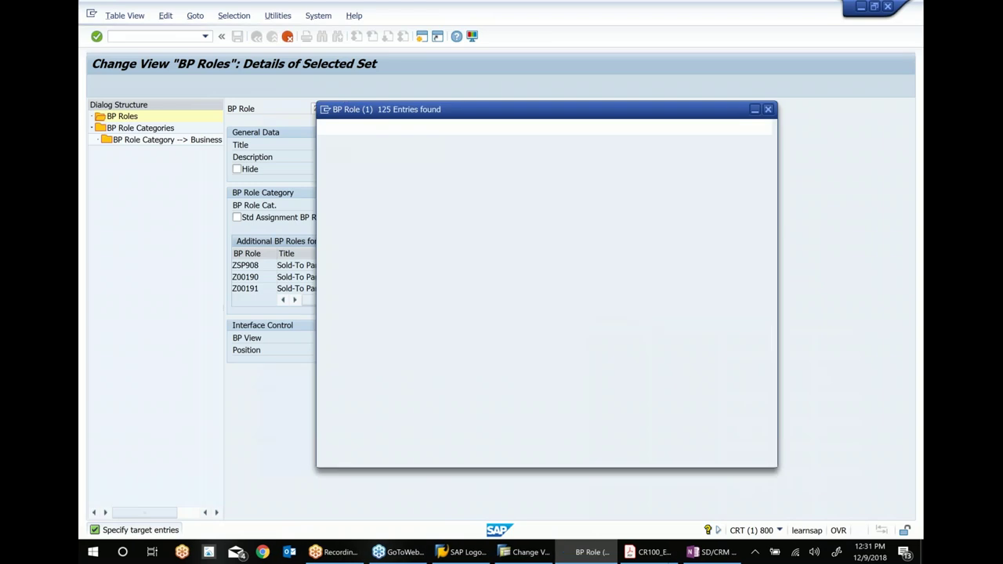
pyautogui.scroll(-20, 423, 251)
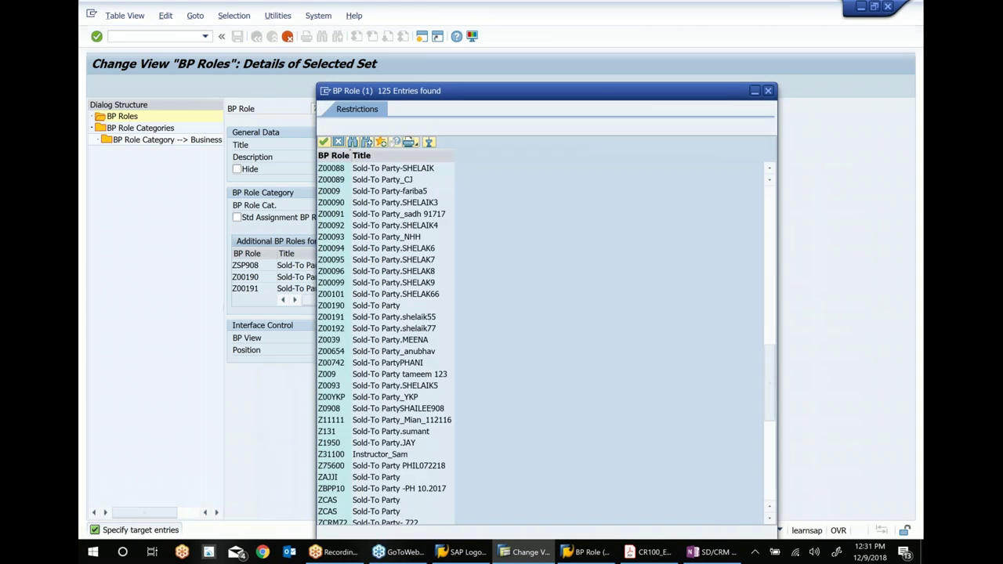
pyautogui.scroll(1, 372, 249)
pyautogui.scroll(3, 372, 249)
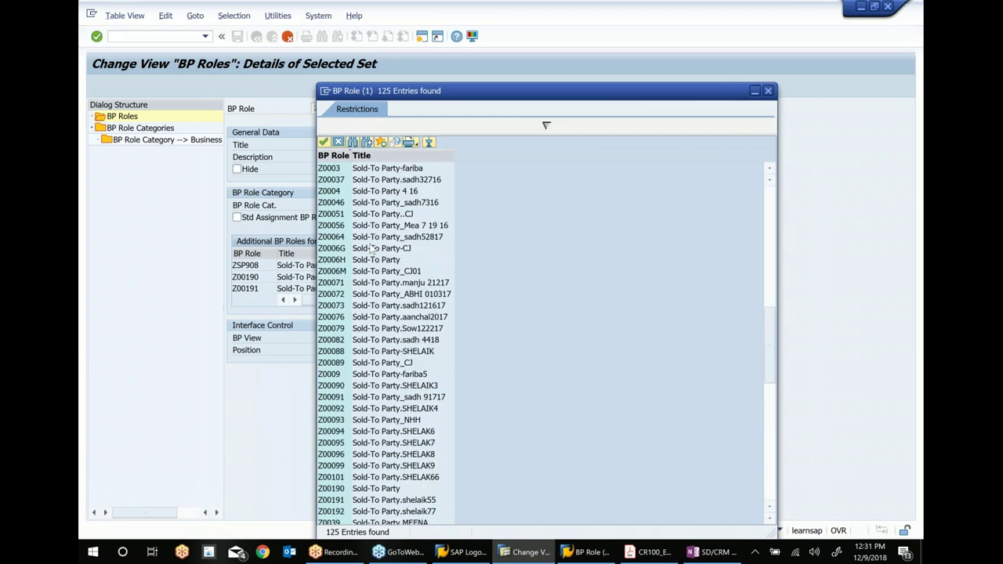
pyautogui.scroll(5, 349, 214)
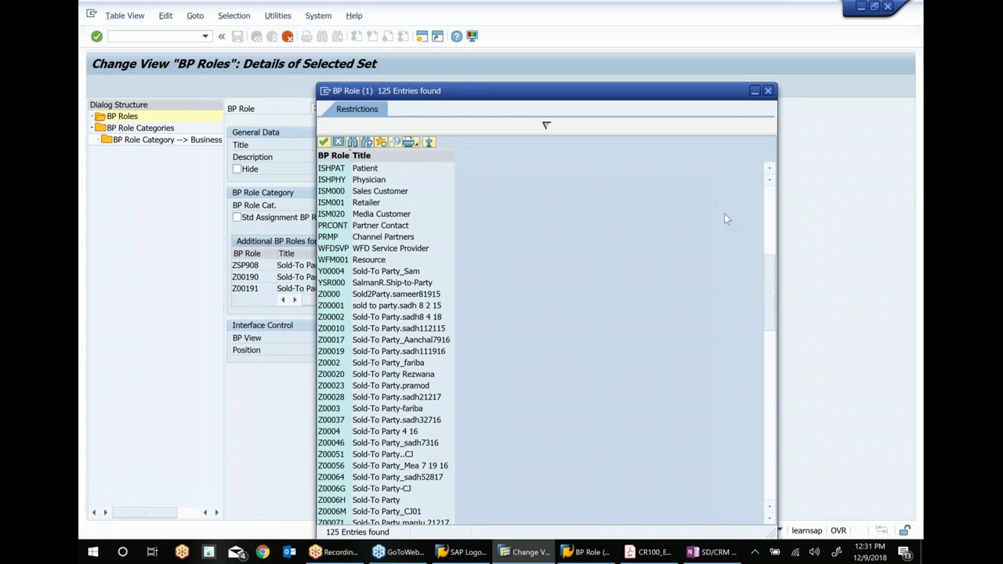
pyautogui.click(768, 91)
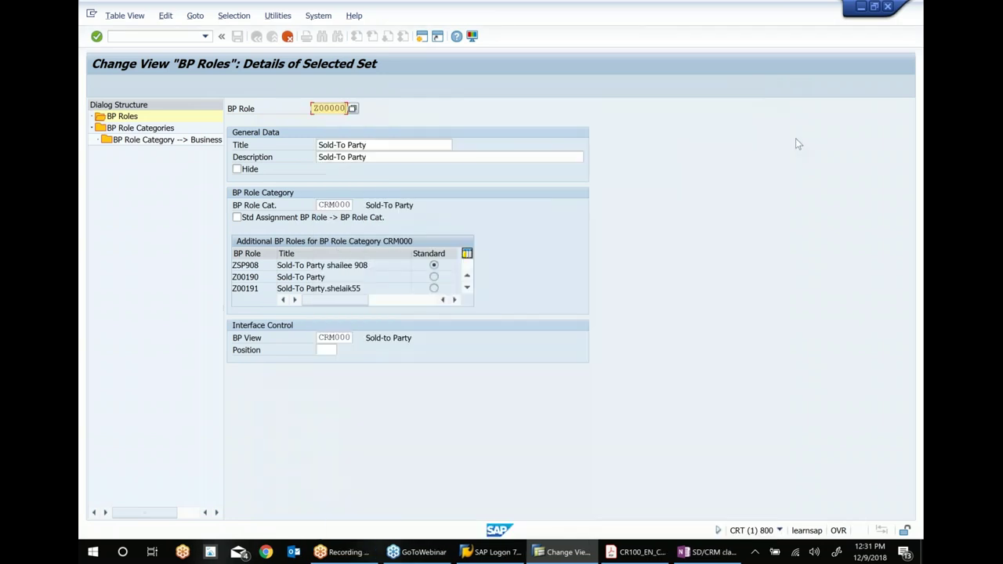
# - Try Z00001 and Z00002 in turn as the key of the copied BP role
pyautogui.press('BackSpace')
pyautogui.write('1')
pyautogui.press('Return')
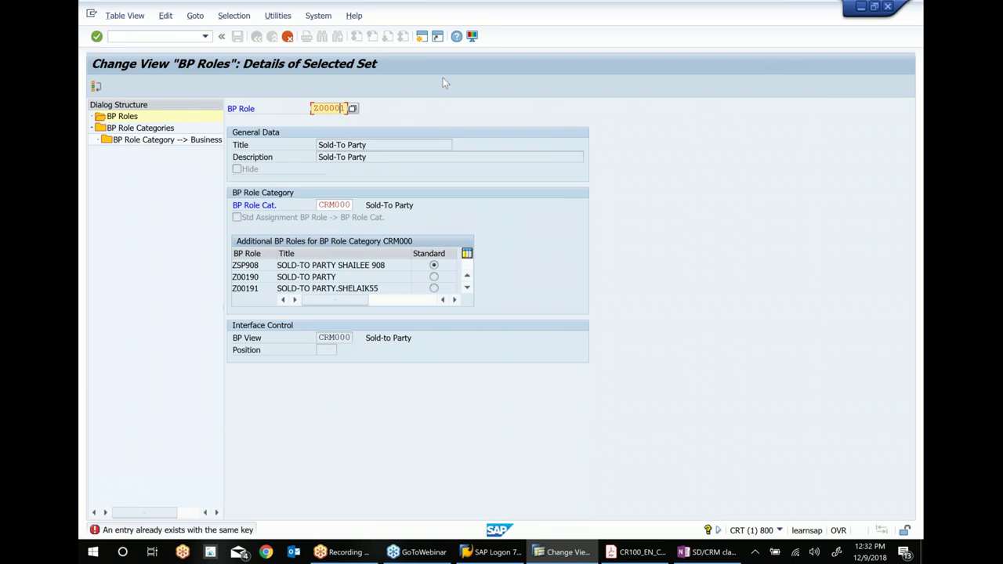
pyautogui.press('BackSpace')
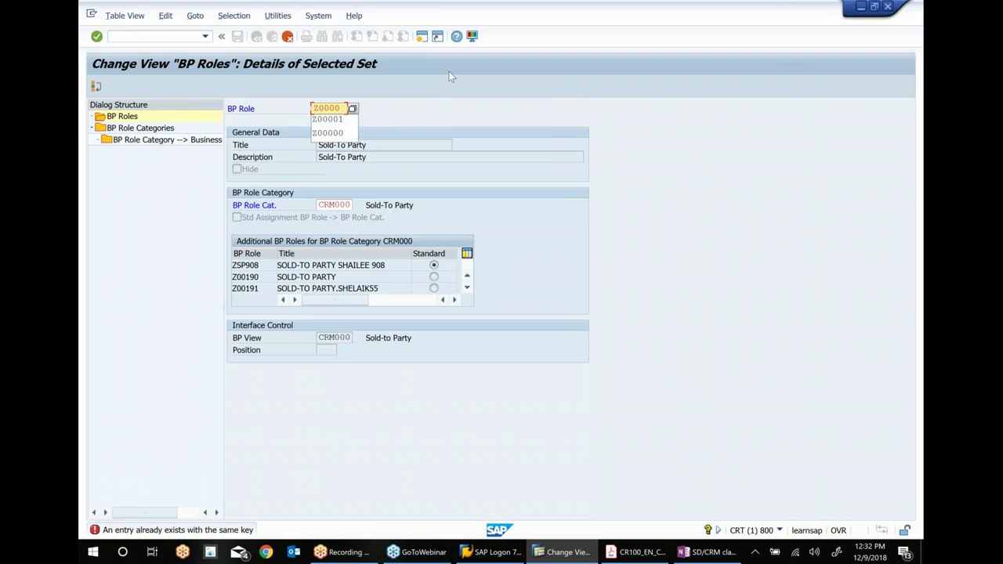
pyautogui.write('2')
pyautogui.press('Return')
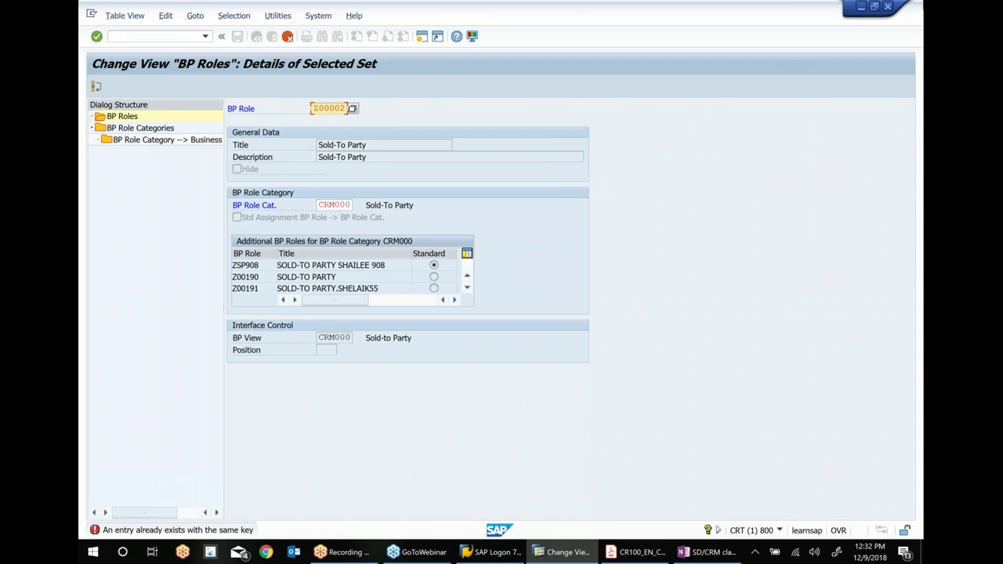
# - Check the existing BP role list again for a free key following Z00002, and close the list
pyautogui.click(353, 109)
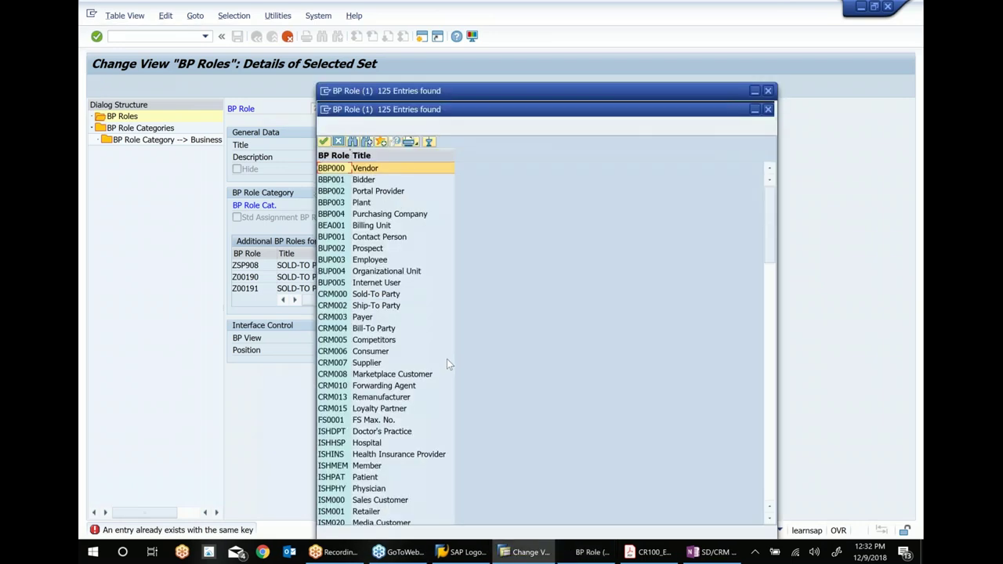
pyautogui.scroll(-20, 447, 359)
pyautogui.scroll(10, 449, 365)
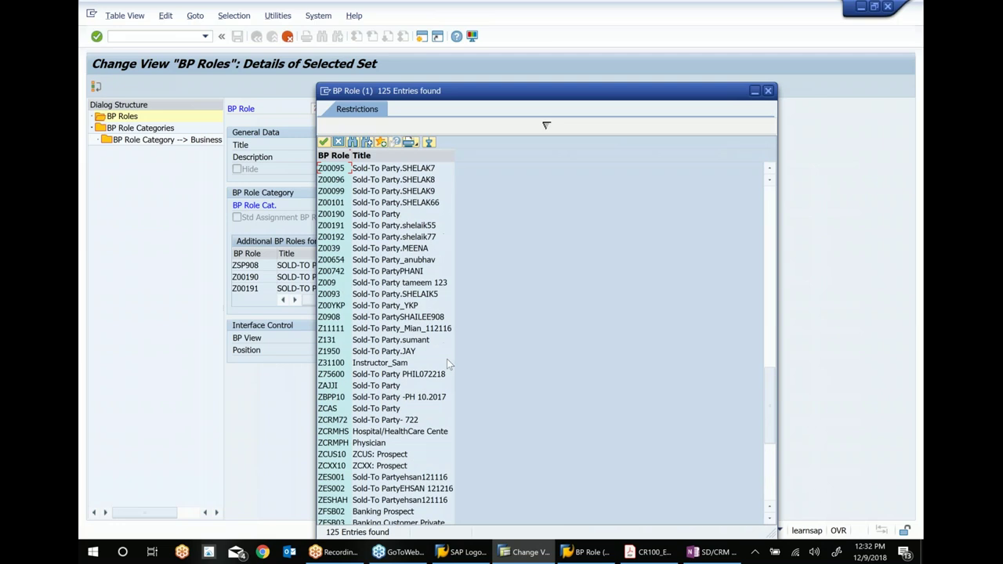
pyautogui.scroll(4, 447, 359)
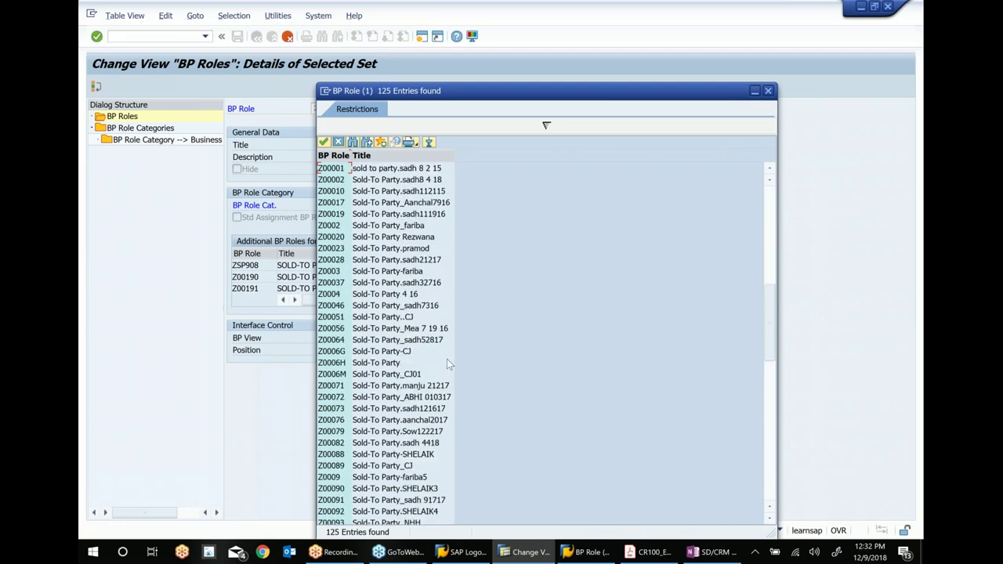
pyautogui.scroll(4, 381, 334)
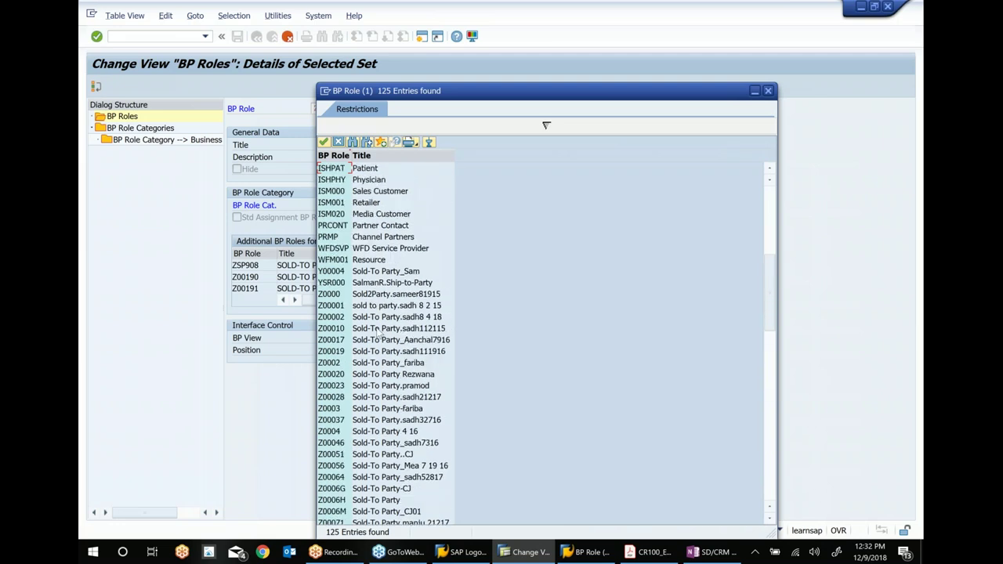
pyautogui.click(387, 318)
pyautogui.click(768, 90)
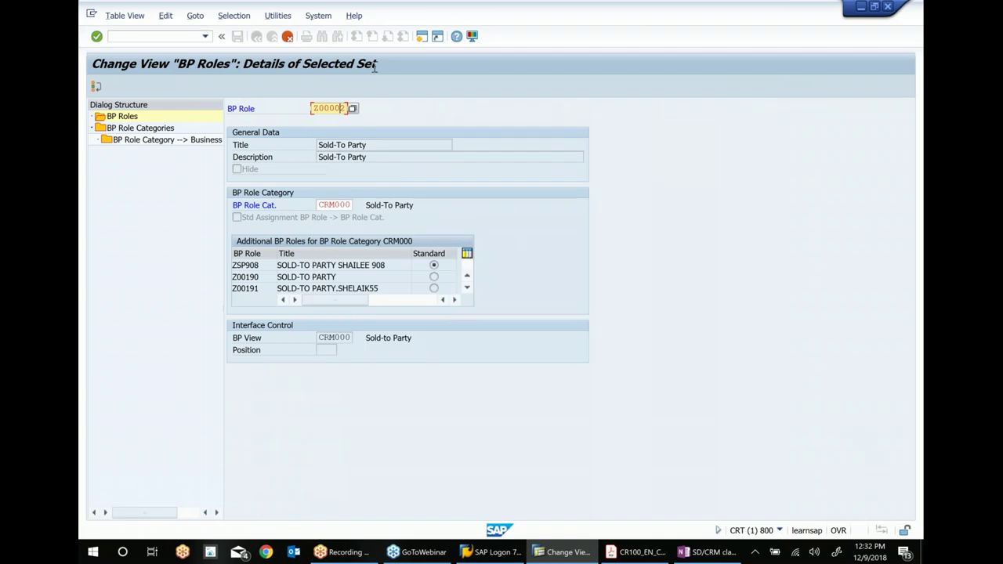
# - Set the BP role key to Z00003 and append a dot, the instructor's surname and 12918 to both title and description
pyautogui.write('3')
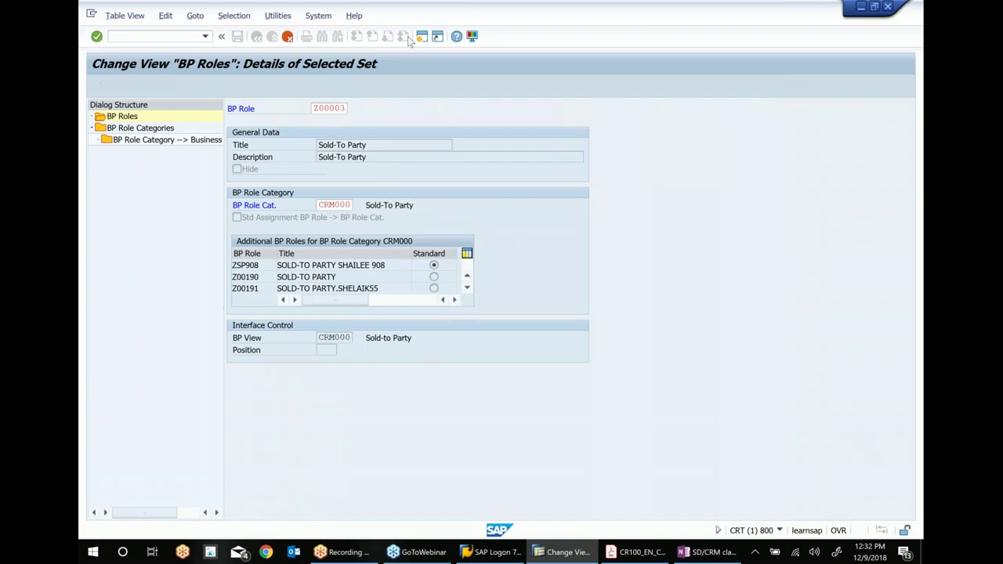
pyautogui.press('Return')
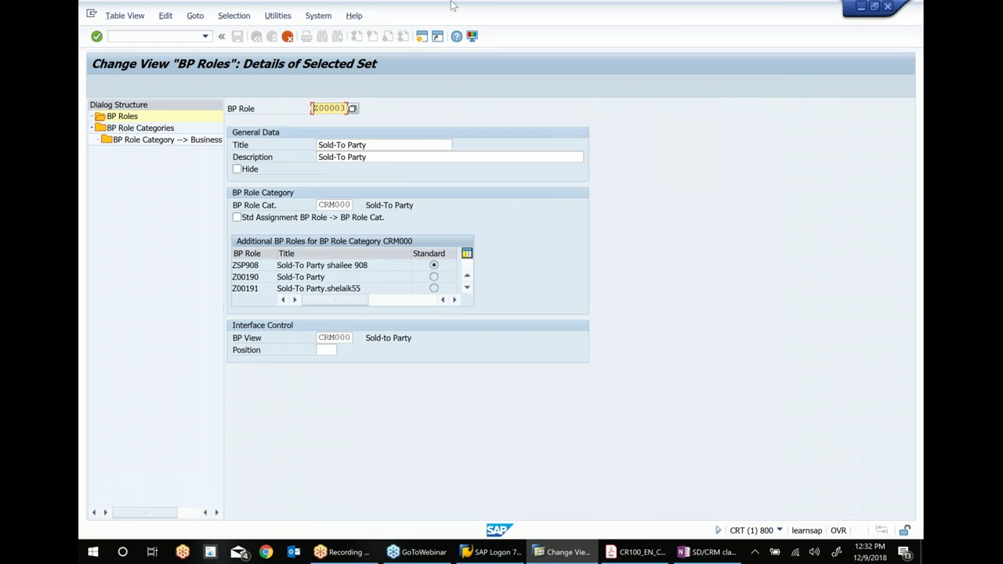
pyautogui.click(393, 146)
pyautogui.write('.SAD')
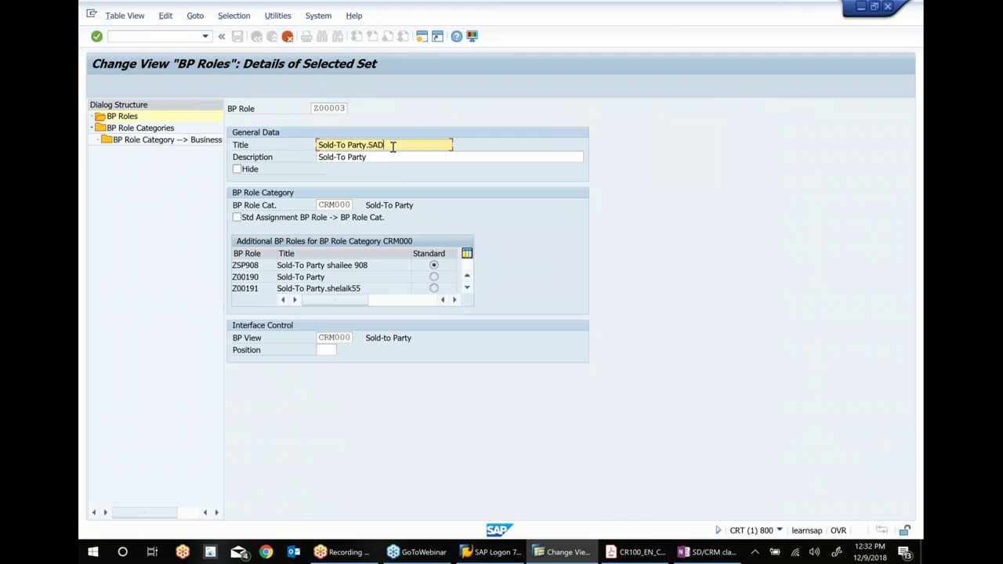
pyautogui.write('H12918')
pyautogui.moveTo(447, 145); pyautogui.dragTo(243, 150)
pyautogui.hotkey('ctrl', 'c')
pyautogui.moveTo(378, 159); pyautogui.dragTo(189, 156)
pyautogui.hotkey('ctrl', 'v')
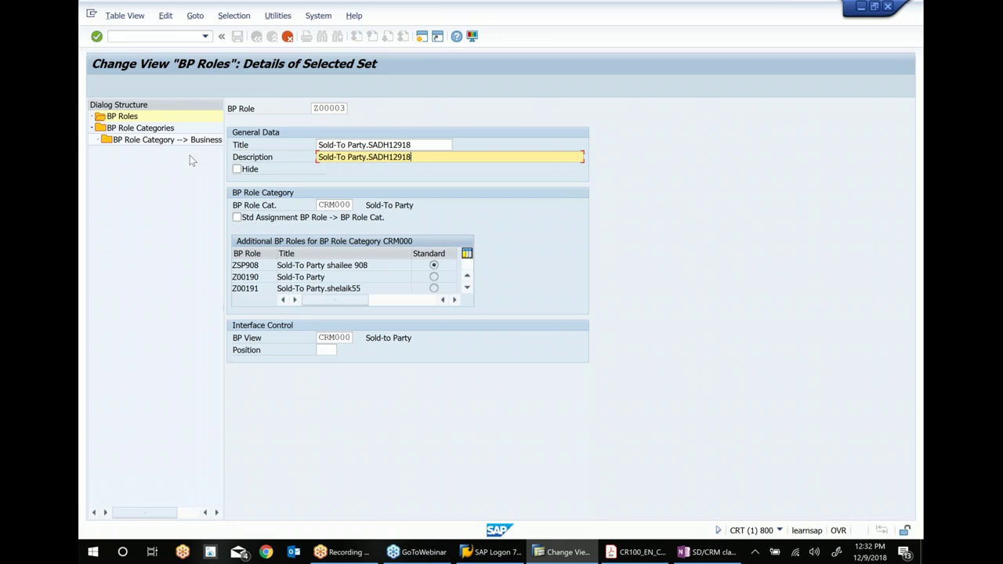
# - Return to the BP roles overview and save the copied role under customizing request CRTK900010
pyautogui.press('F3')
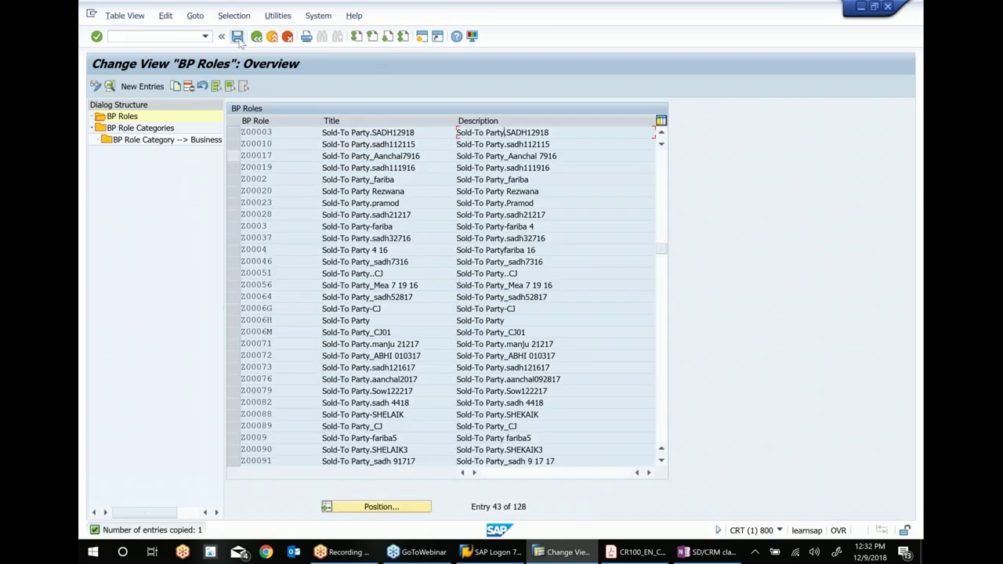
pyautogui.click(237, 37)
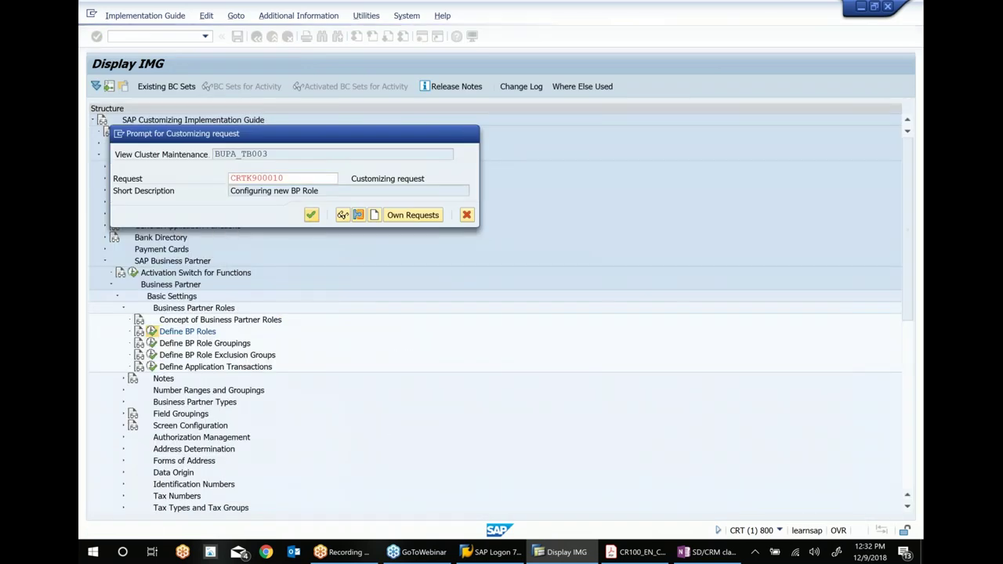
pyautogui.press('Return')
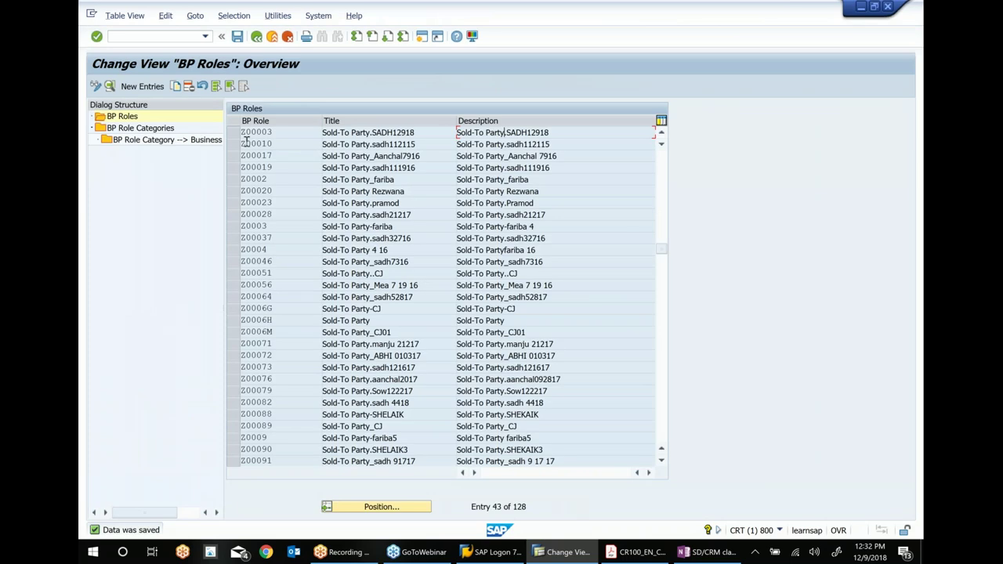
# - Copy the role key Z00003, switch to OneNote and append "...Z00003" to the bullet "Configure a new business partner role"
pyautogui.doubleClick(267, 132)
pyautogui.hotkey('ctrl', 'c')
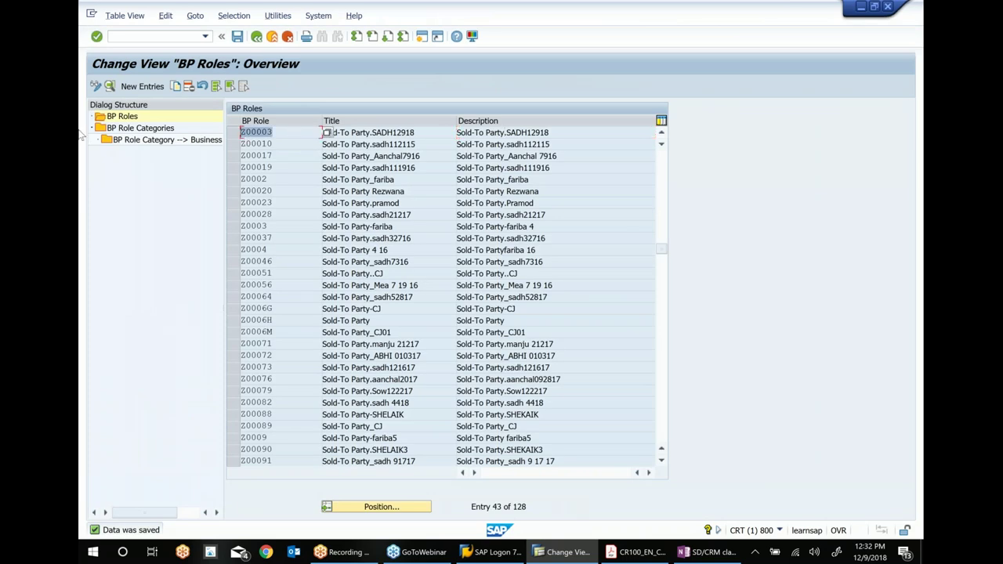
pyautogui.click(708, 553)
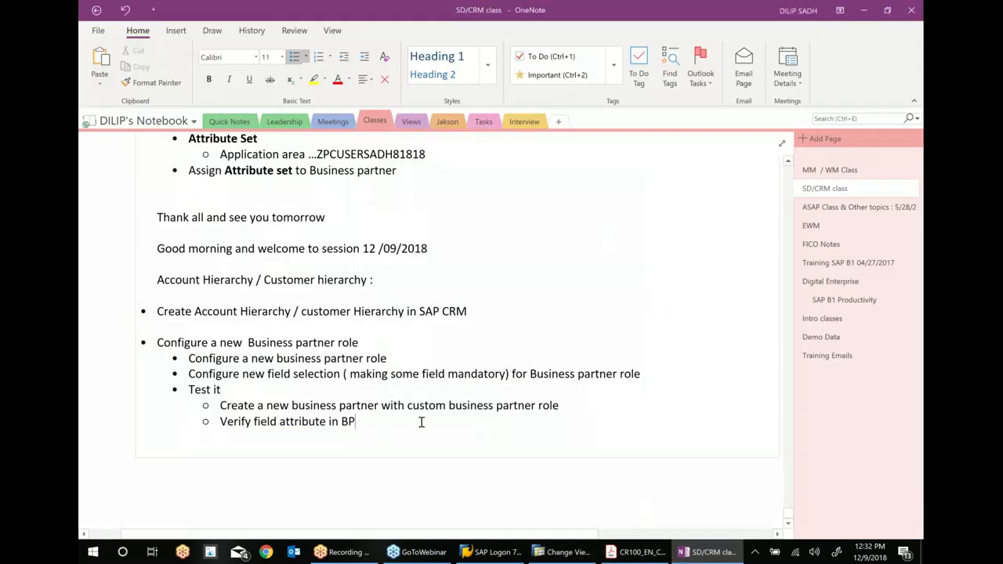
pyautogui.click(409, 360)
pyautogui.write('...')
pyautogui.hotkey('ctrl', 'v')
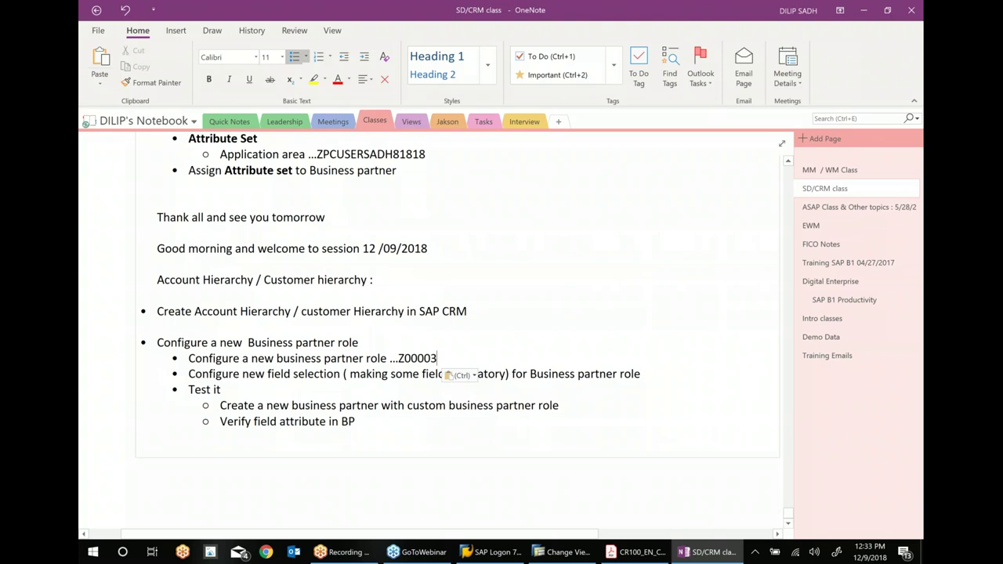
pyautogui.scroll(10, 451, 330)
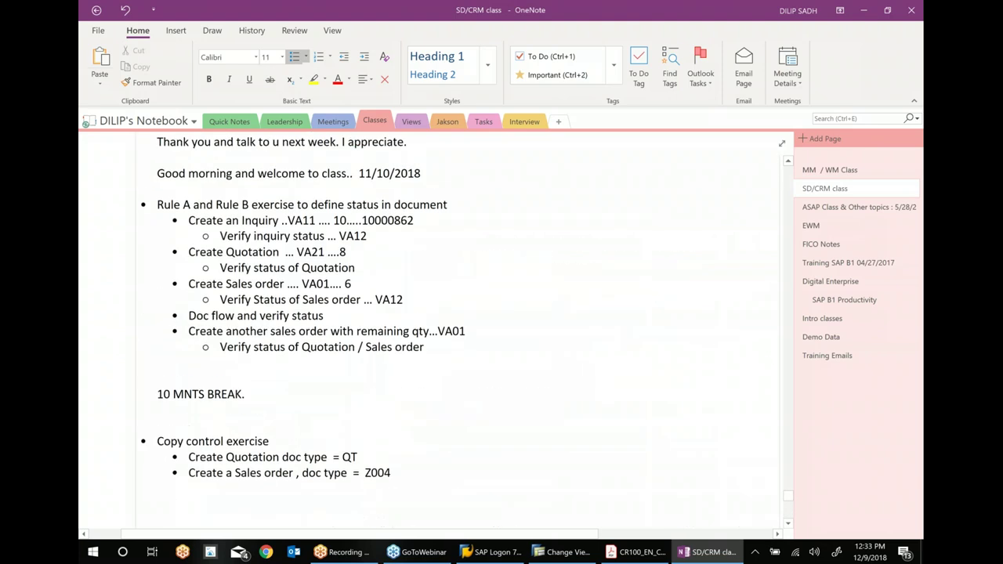
pyautogui.scroll(-10, 515, 398)
pyautogui.scroll(-15, 515, 399)
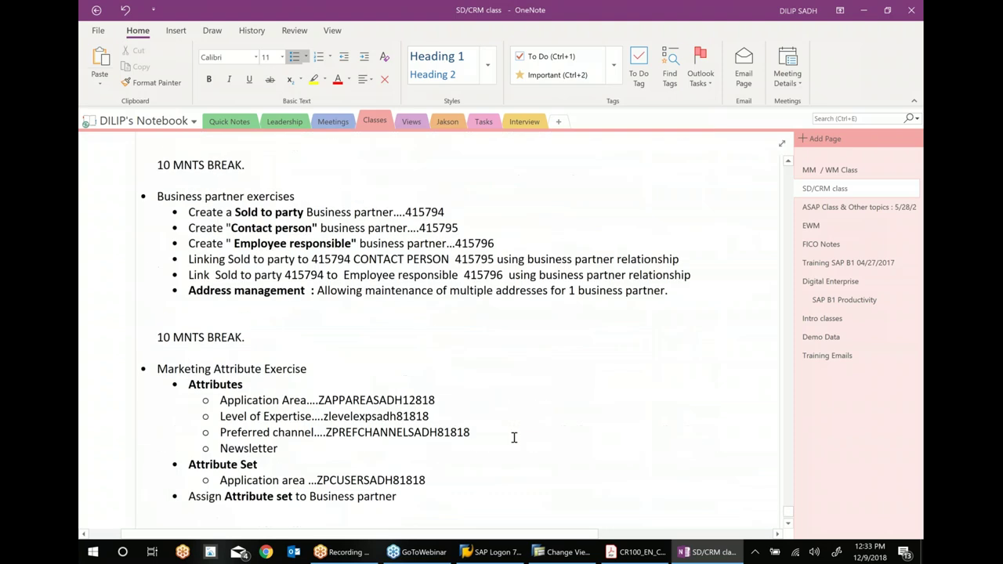
pyautogui.scroll(-5, 514, 438)
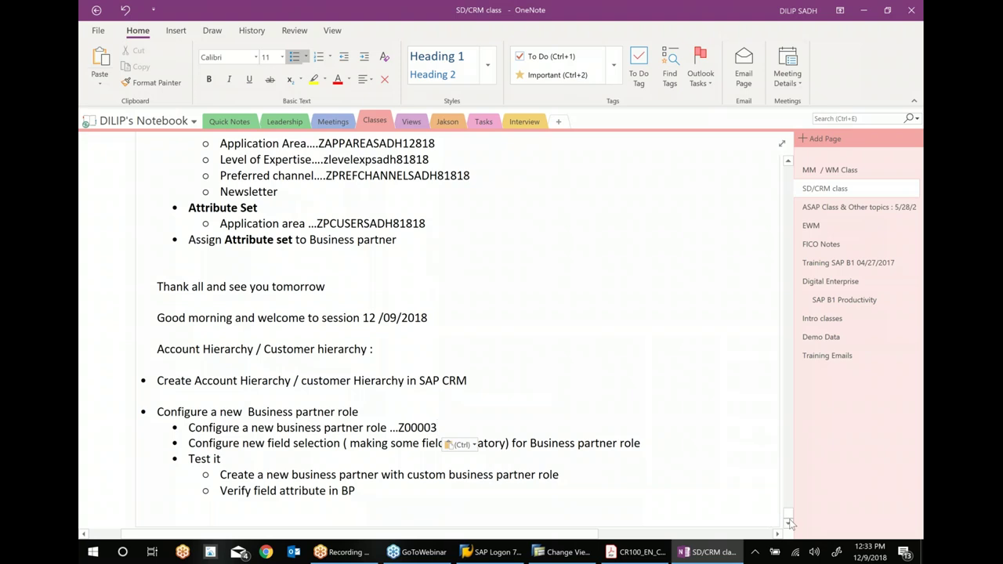
pyautogui.scroll(-3, 791, 524)
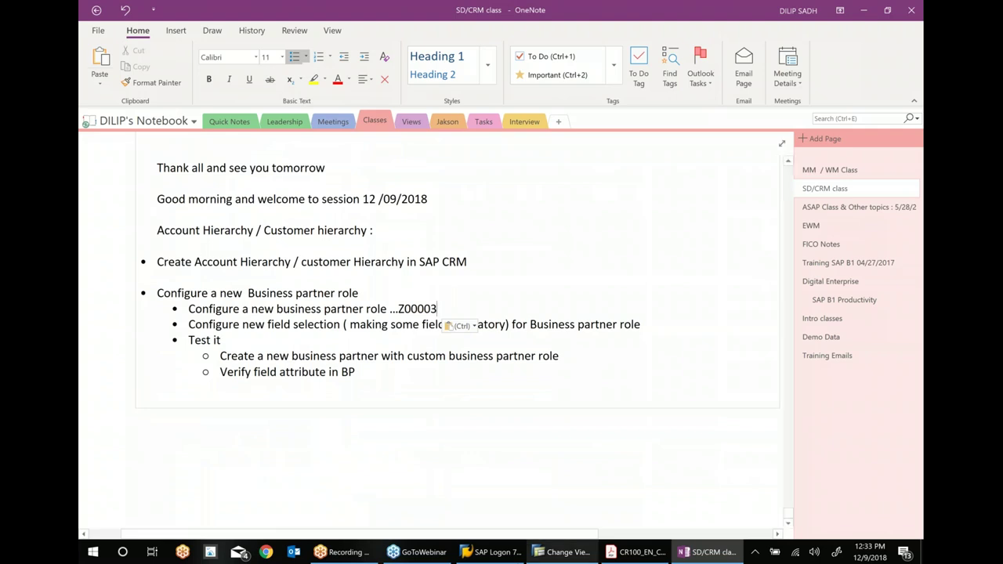
# - Switch to SAP, return from the BP roles view to the customizing guide and expand Field Groupings under the Business Partner Basic Settings
pyautogui.moveTo(563, 552)
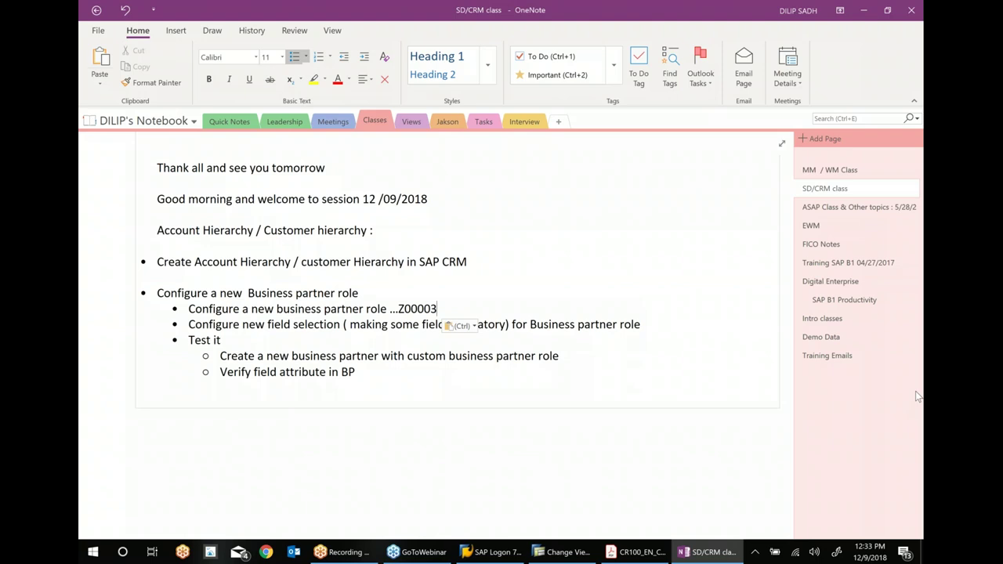
pyautogui.click(553, 553)
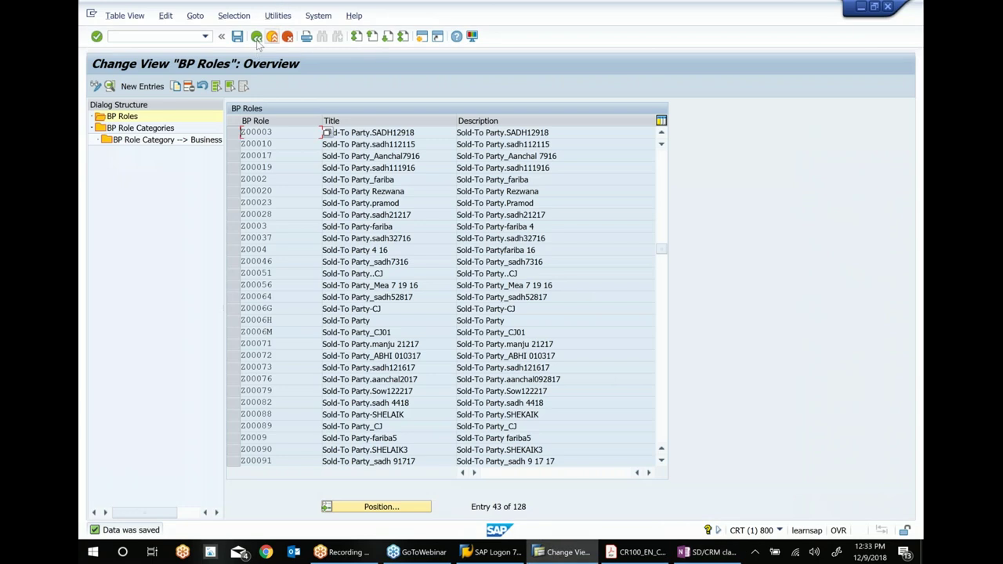
pyautogui.click(256, 39)
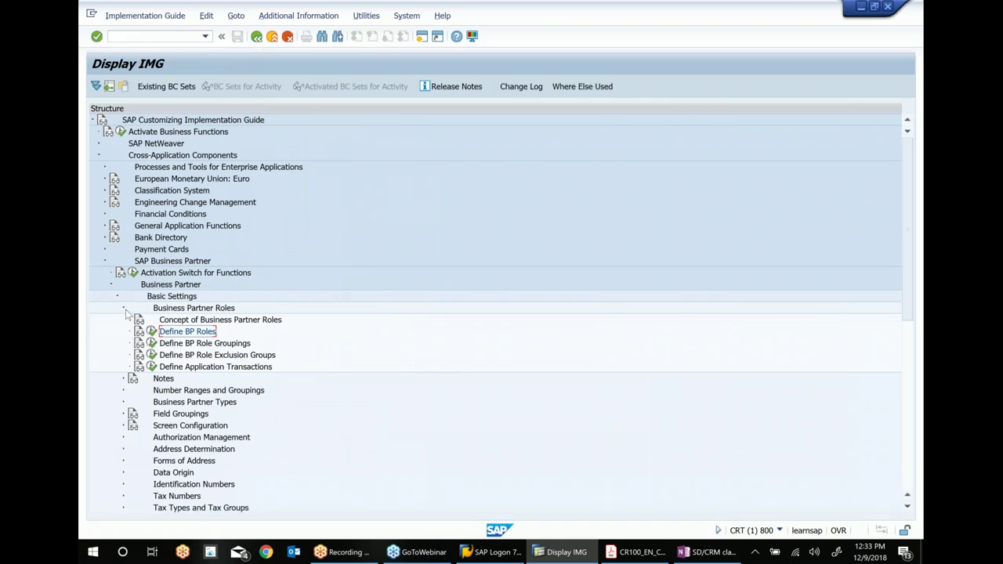
pyautogui.click(123, 308)
pyautogui.click(117, 297)
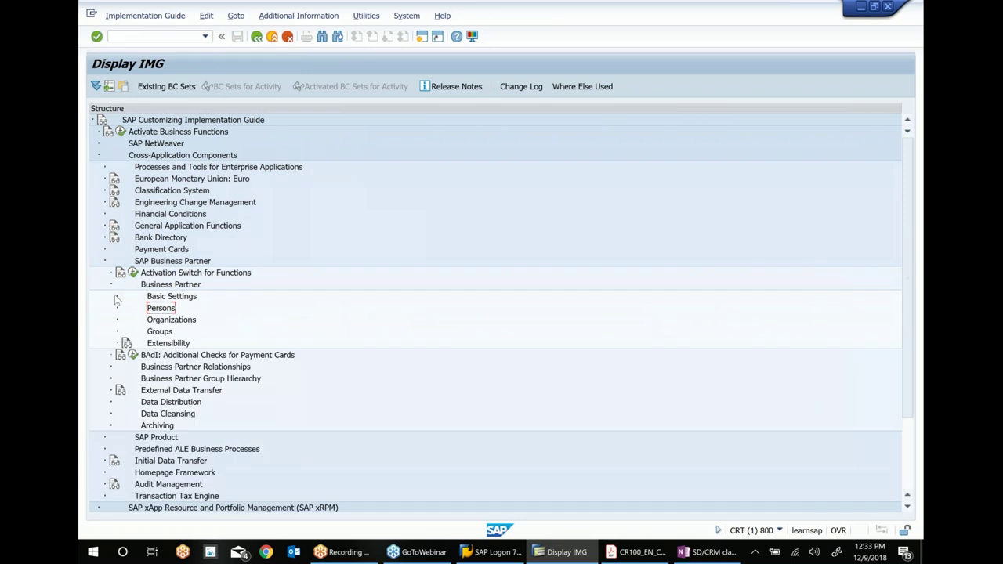
pyautogui.click(117, 297)
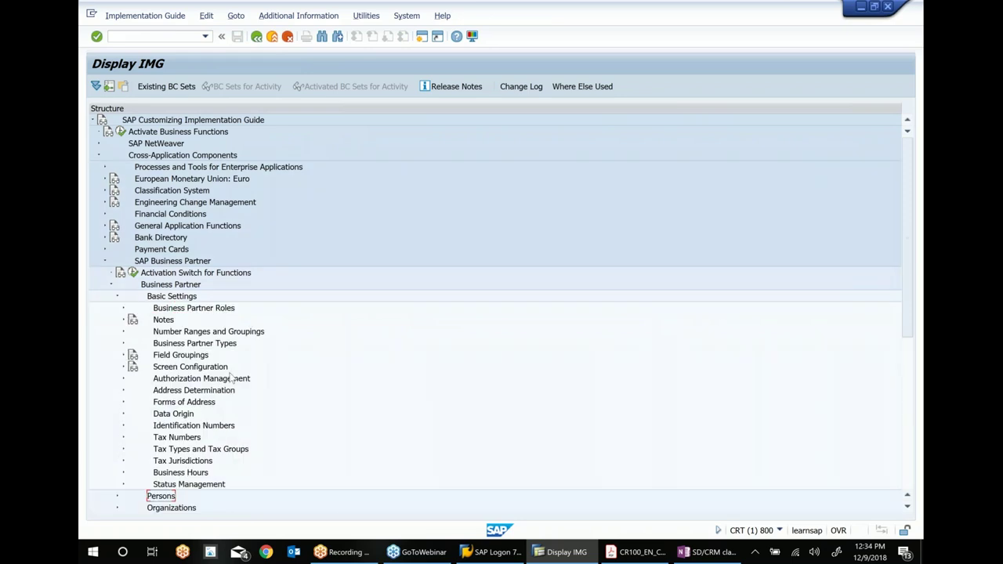
pyautogui.click(183, 368)
pyautogui.click(181, 357)
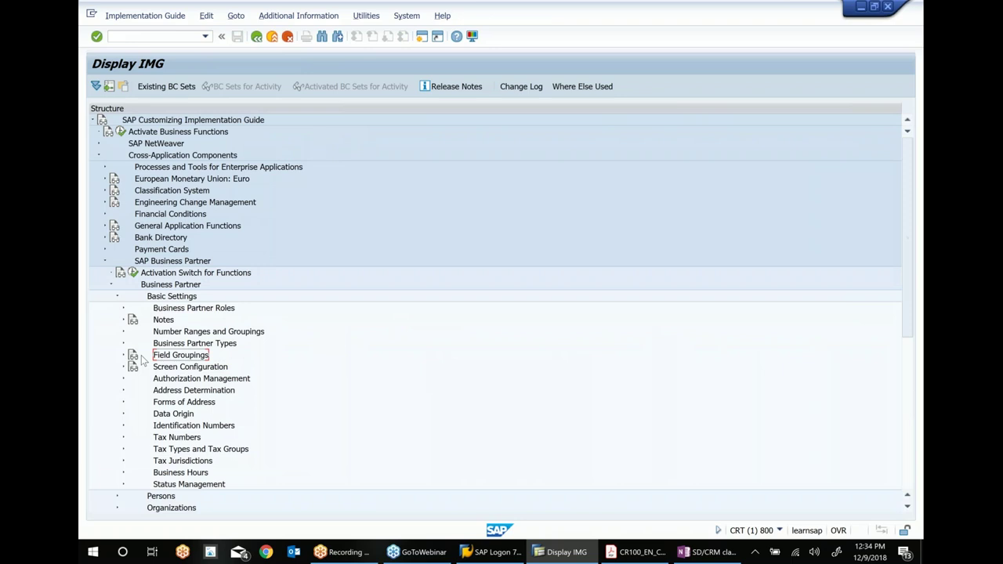
pyautogui.click(123, 356)
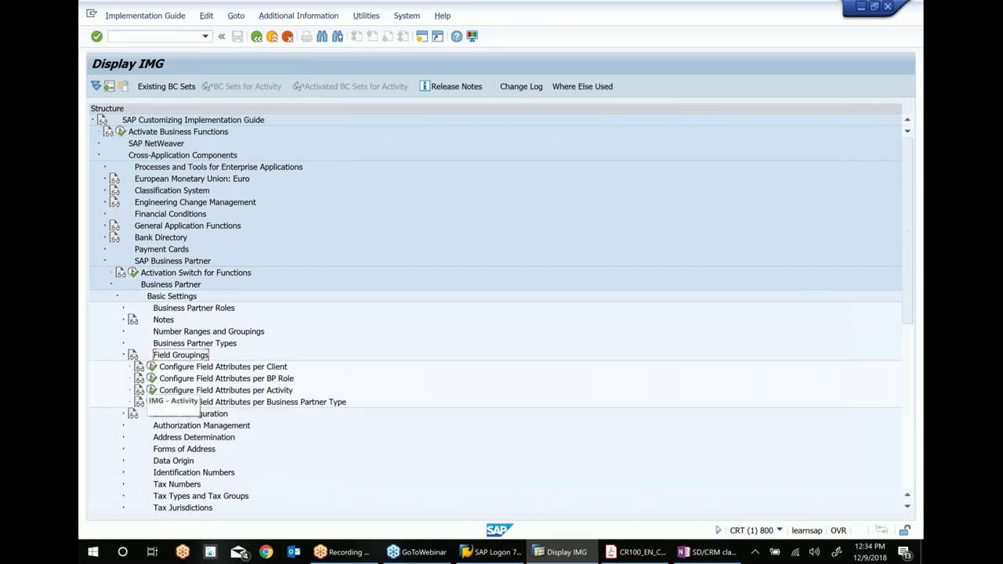
# - Open Configure Field Attributes per BP Role, add a new entry for role Z00003 and save it under customizing request CRTK900010
pyautogui.click(210, 381)
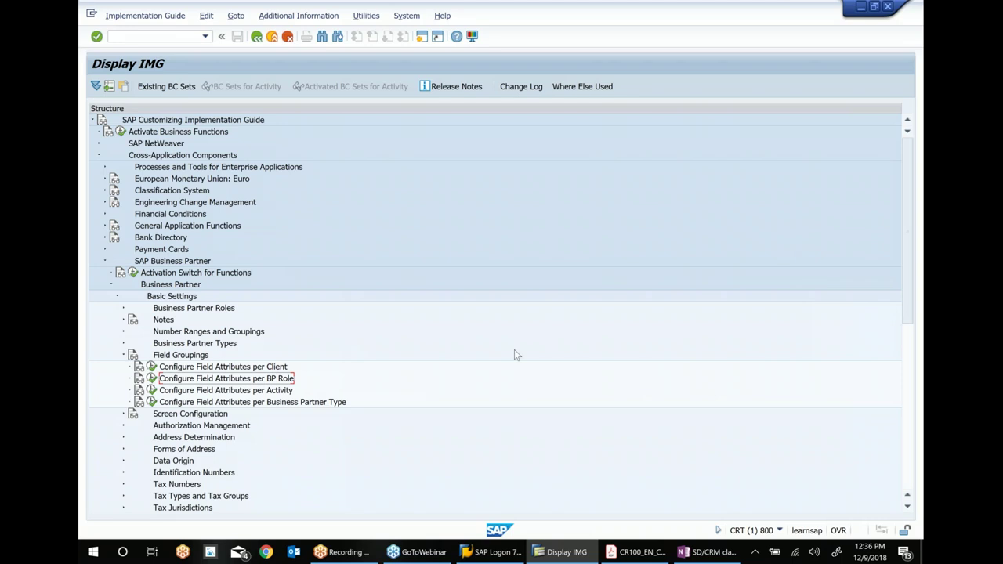
pyautogui.click(151, 378)
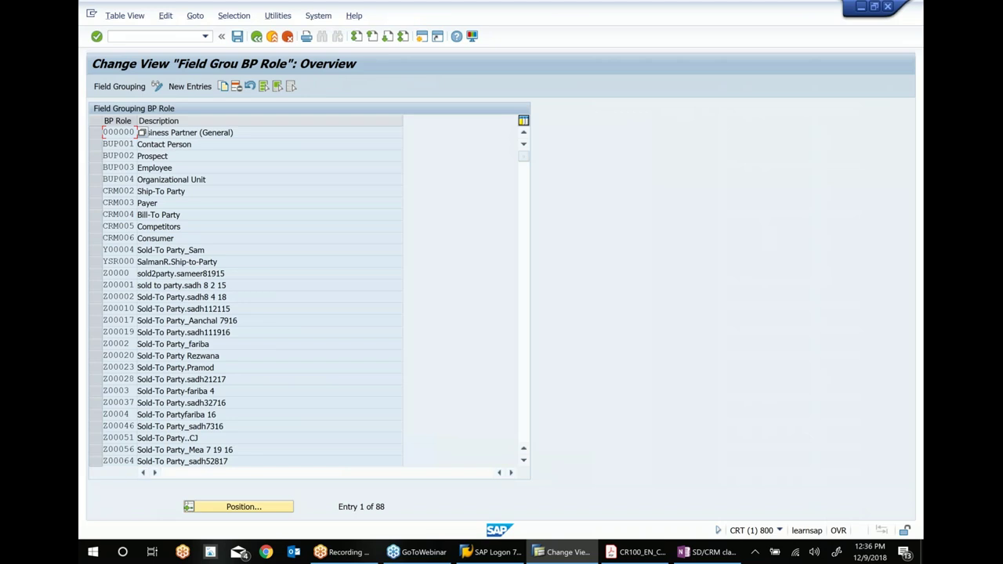
pyautogui.click(191, 87)
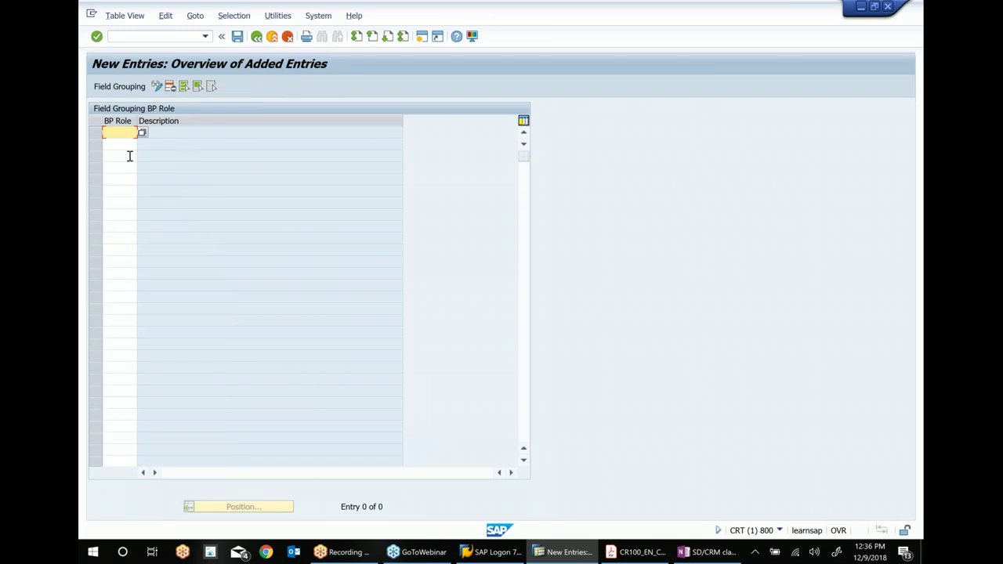
pyautogui.write('Z00003')
pyautogui.press('Return')
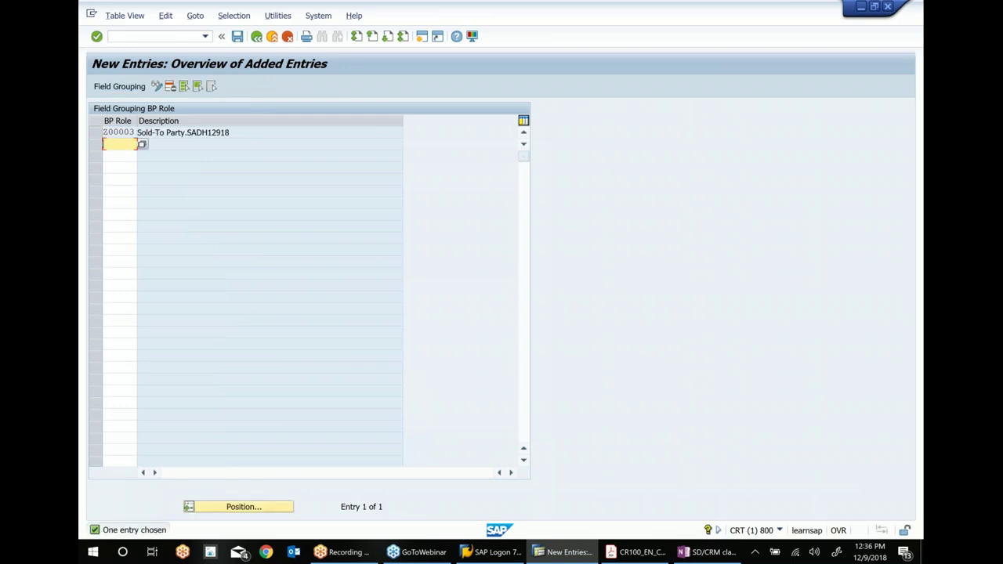
pyautogui.hotkey('ctrl', 's')
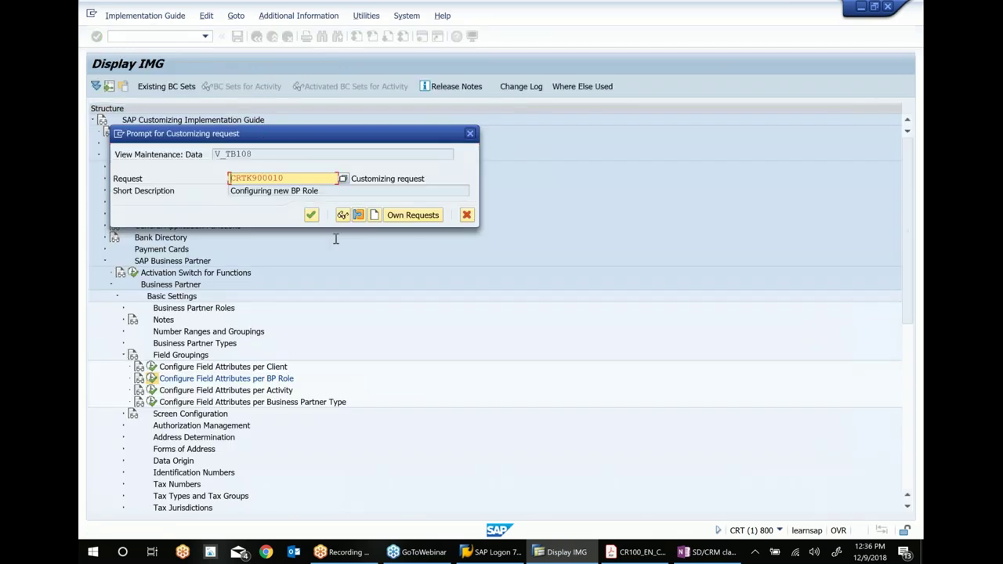
pyautogui.click(311, 215)
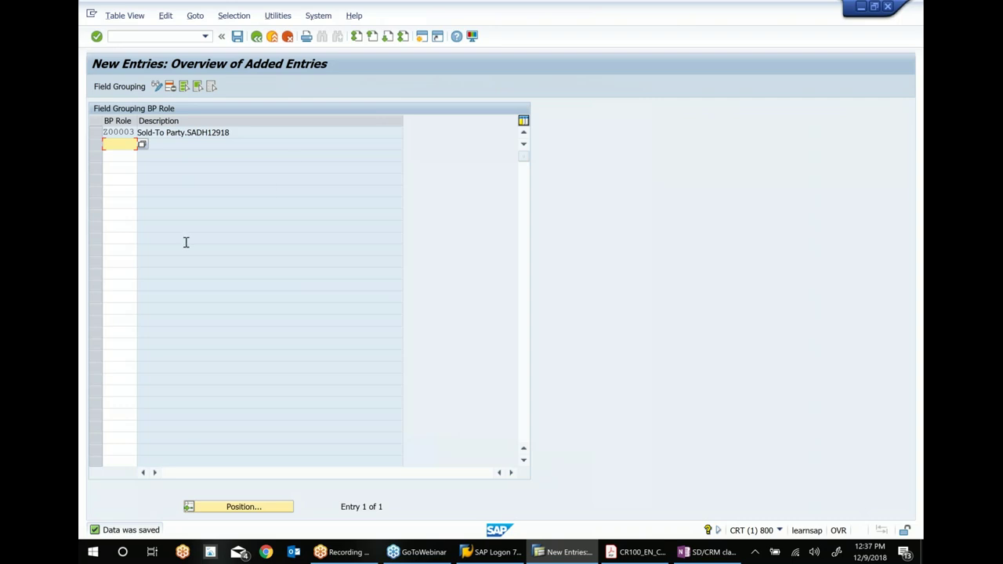
# - Open the field grouping of role Z00003 and look through its data sets
pyautogui.click(97, 135)
pyautogui.click(124, 87)
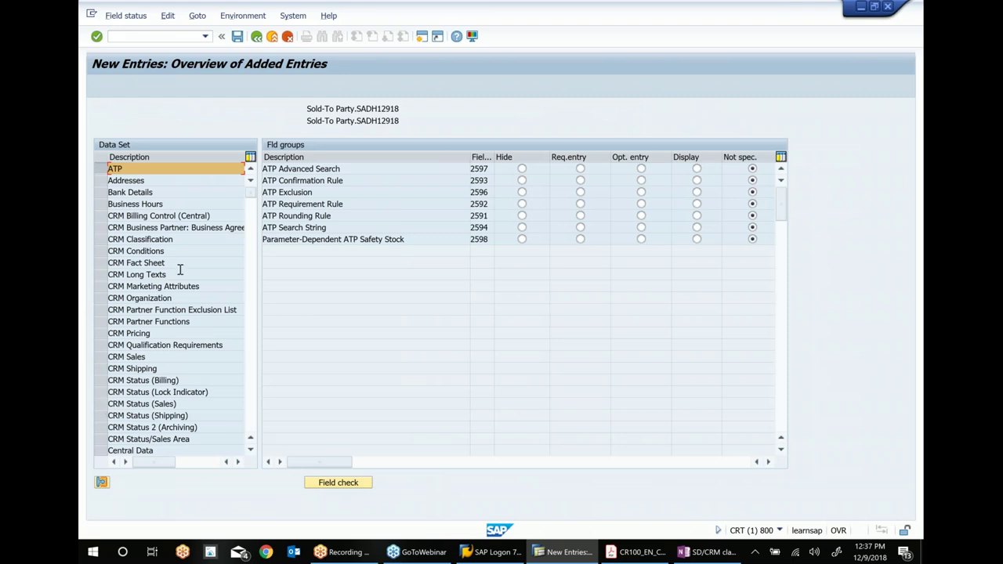
pyautogui.scroll(-1, 245, 312)
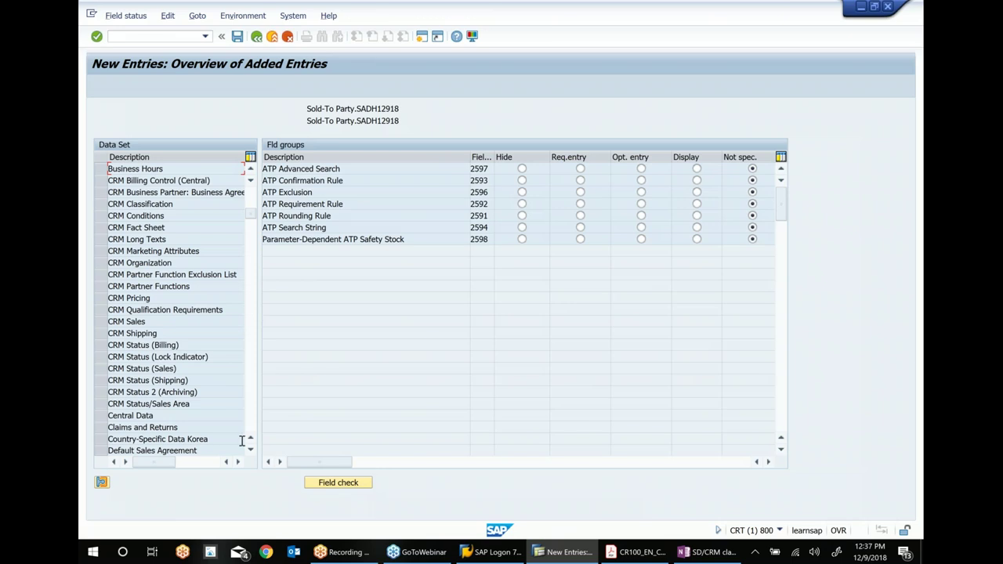
pyautogui.scroll(-2, 168, 339)
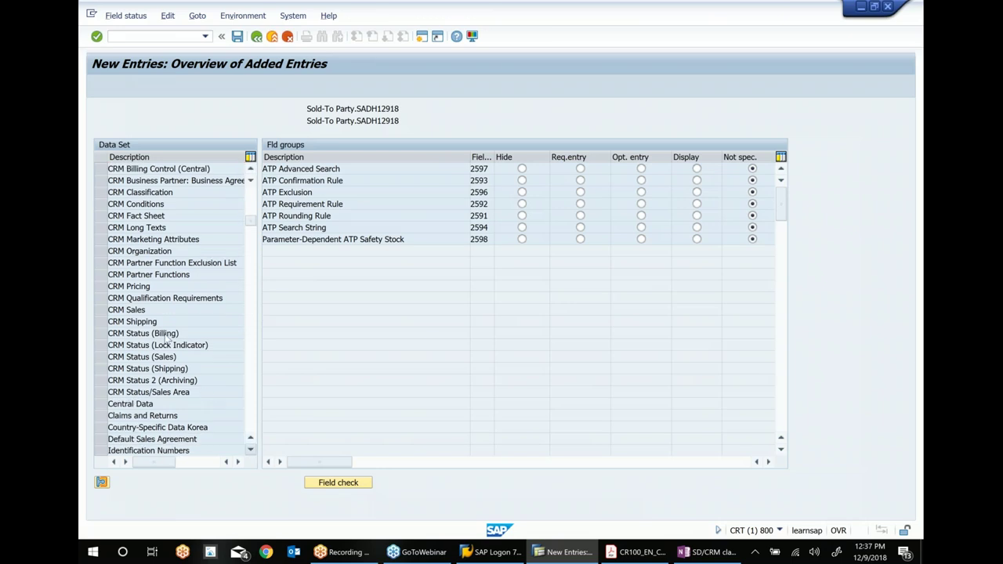
pyautogui.scroll(1, 229, 202)
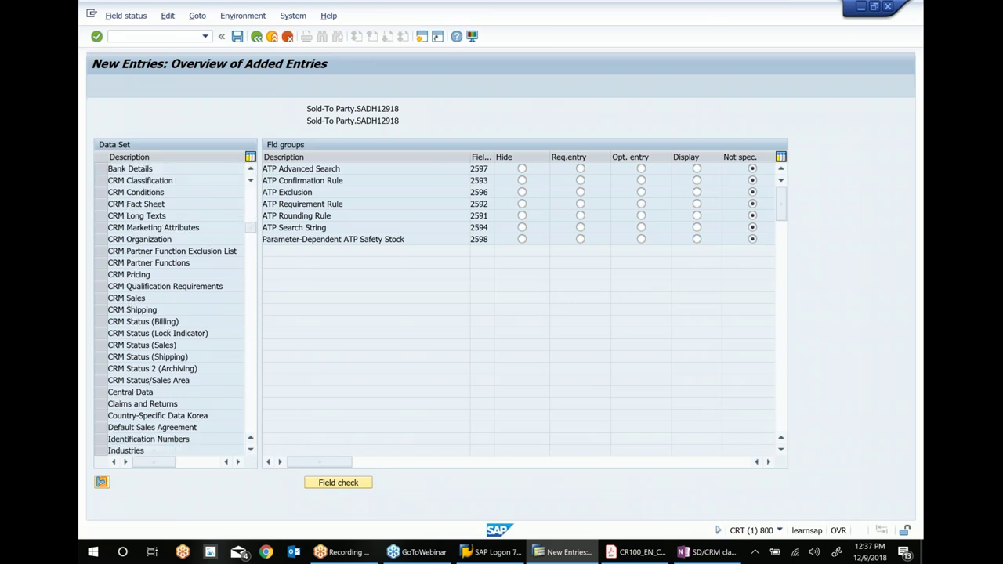
pyautogui.scroll(1, 229, 203)
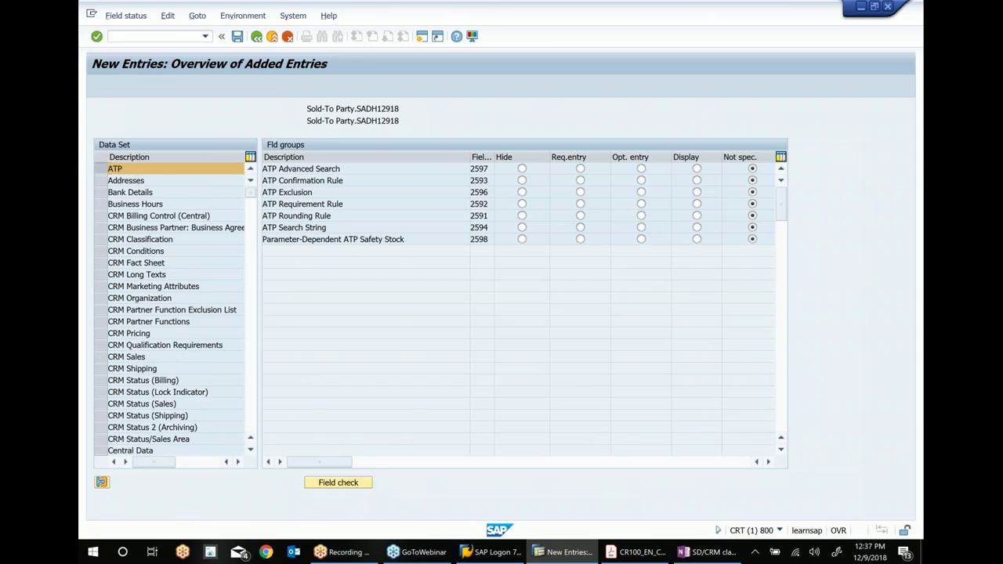
# - Make the City and Country field groups required entries in the Addresses data set
pyautogui.click(126, 180)
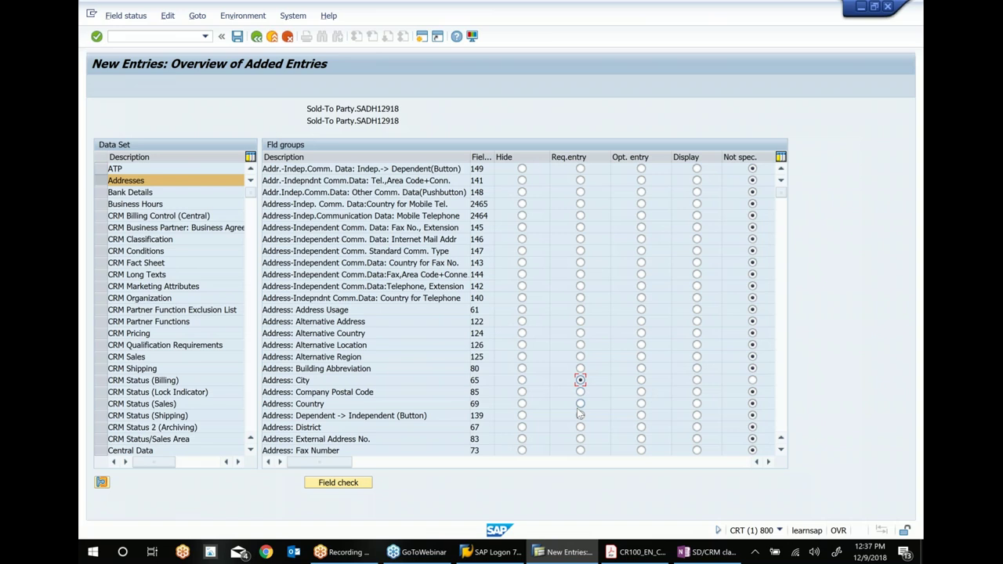
pyautogui.click(581, 404)
pyautogui.click(581, 416)
# - Make Customer Group 1, Customer group 2, Customer group 3 and Incompletion Group required entries in the CRM Sales data set
pyautogui.click(142, 359)
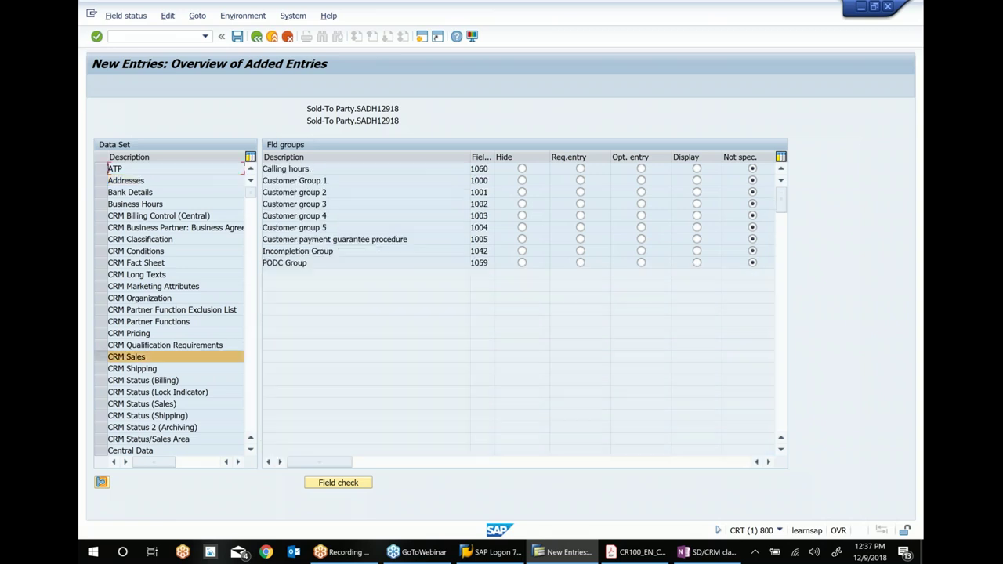
pyautogui.click(580, 181)
pyautogui.click(580, 192)
pyautogui.click(580, 203)
pyautogui.click(580, 252)
# - Make Delivery tolerances, Incoterms, Mode of Transport and Shipping Conditions required entries in the CRM Shipping data set
pyautogui.click(138, 359)
pyautogui.click(131, 368)
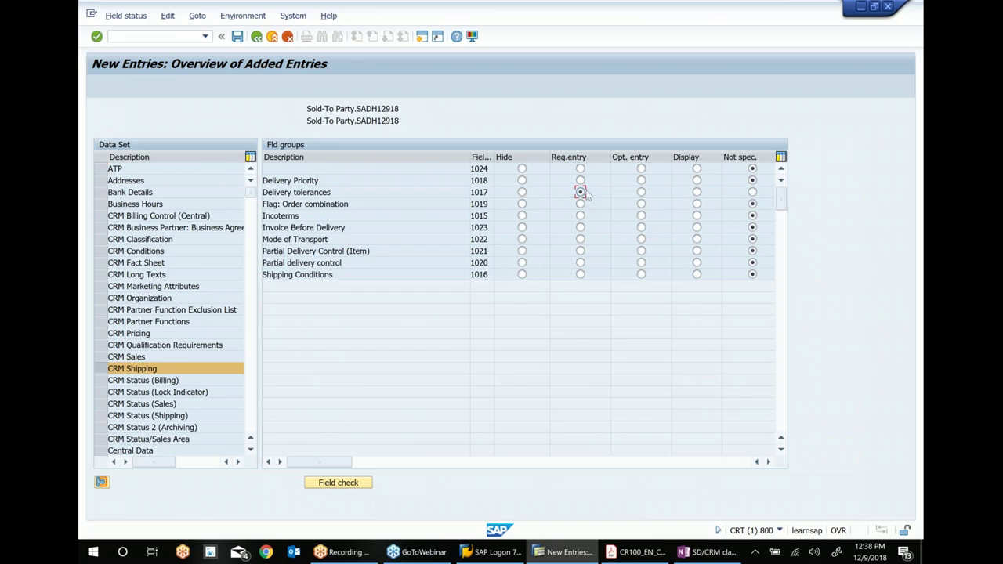
pyautogui.click(581, 215)
pyautogui.click(580, 239)
pyautogui.click(580, 275)
# - Save the field attributes of role Z00003 and return to the field grouping overview
pyautogui.click(239, 36)
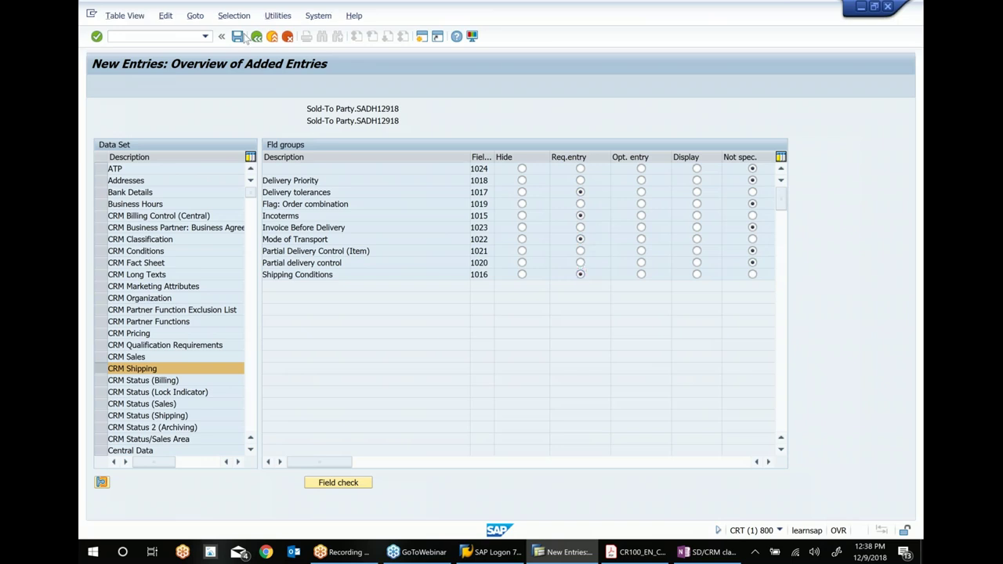
pyautogui.press('F3')
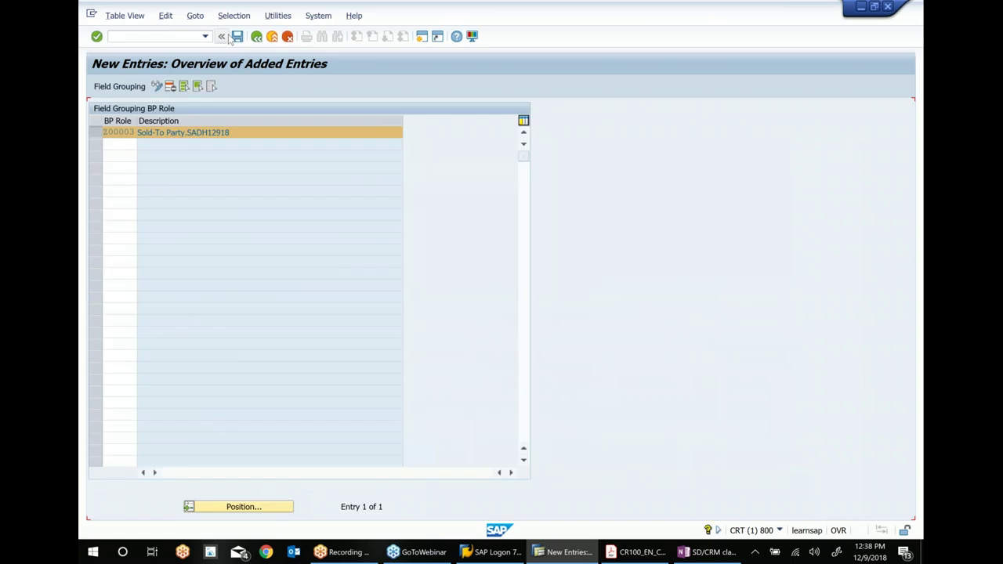
pyautogui.click(237, 37)
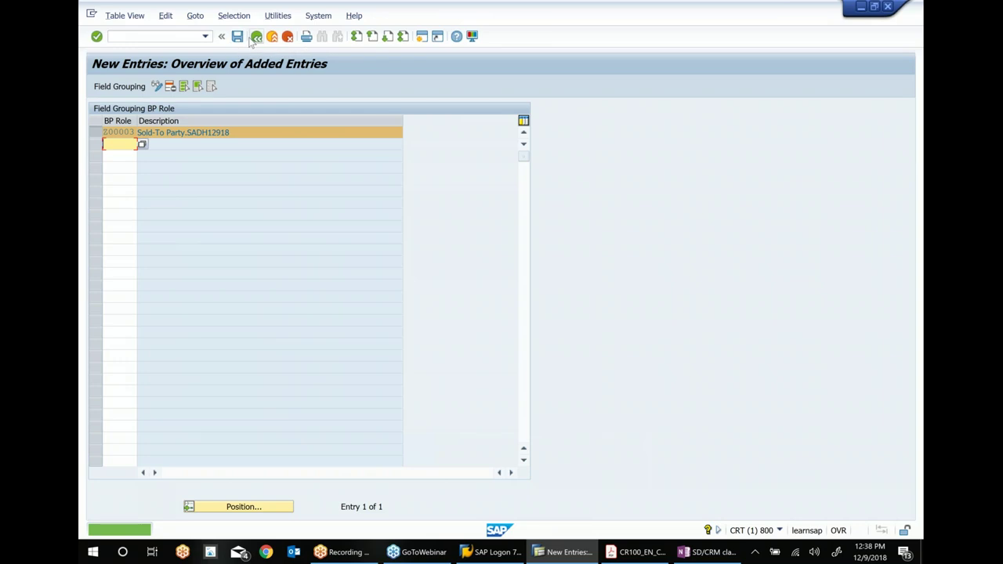
pyautogui.click(258, 37)
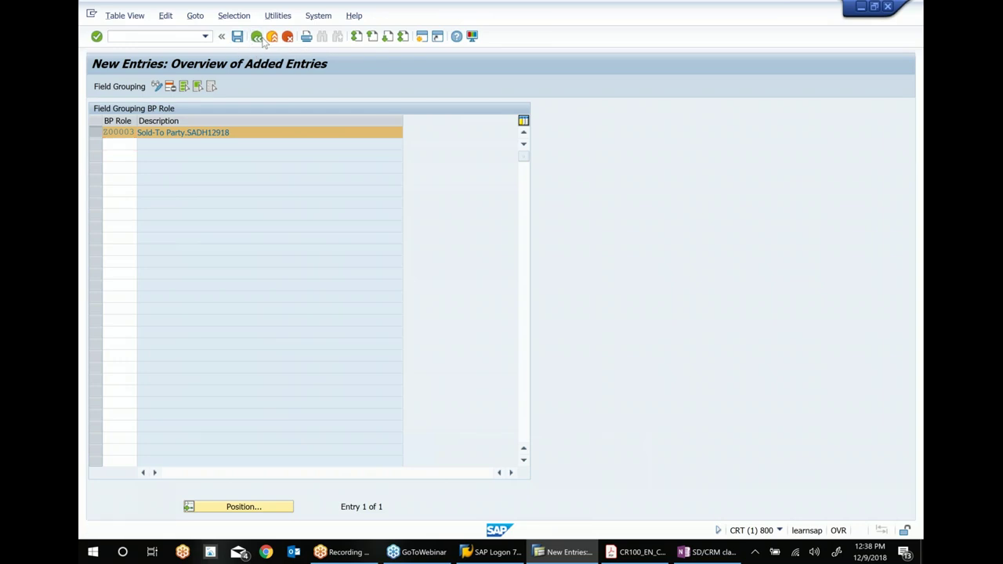
# - Switch to OneNote and add the line "10 MNTS BREAK." below the business partner role exercise
pyautogui.click(710, 552)
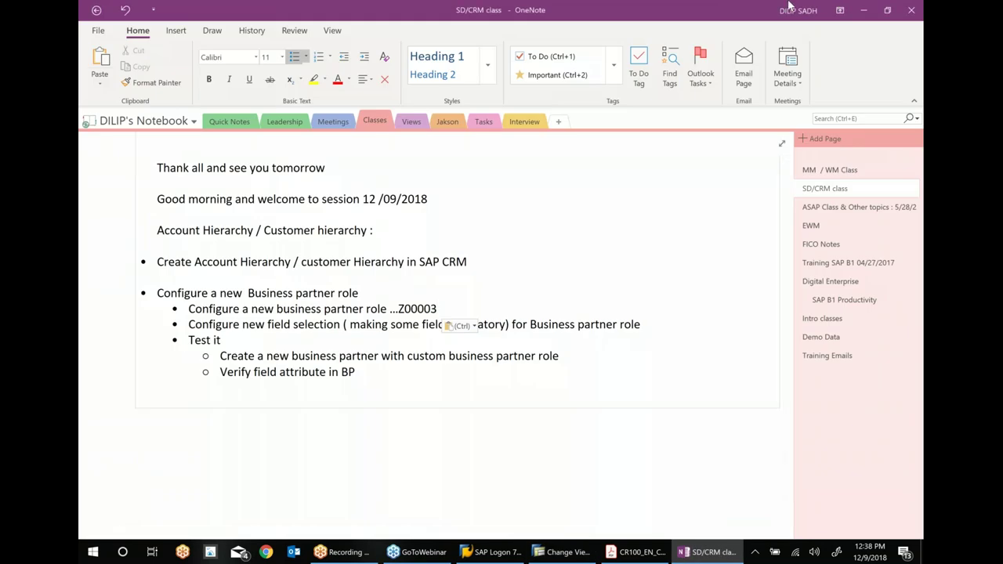
pyautogui.click(190, 398)
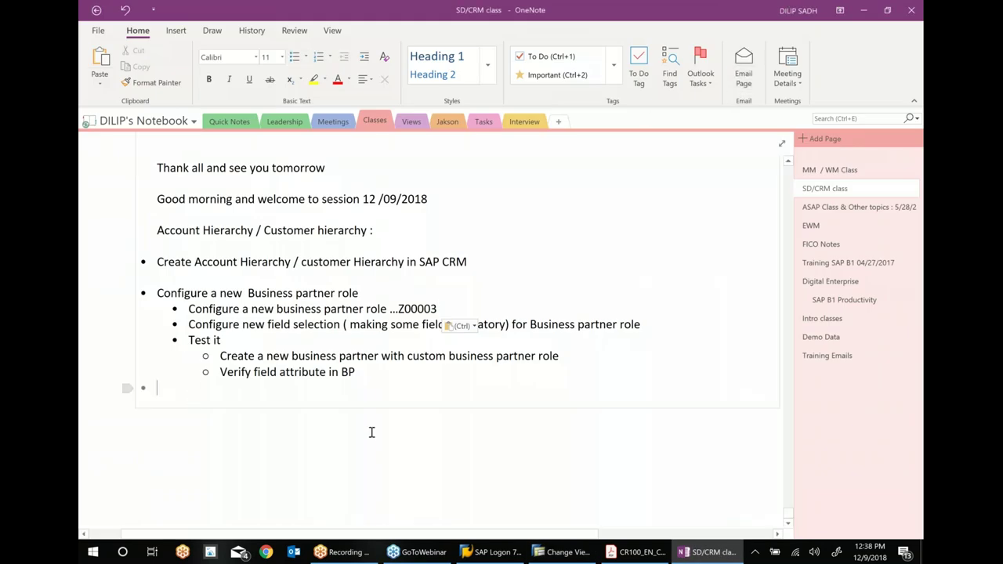
pyautogui.press('Return')
pyautogui.press('Return')
pyautogui.write('10 MNTS BREA')
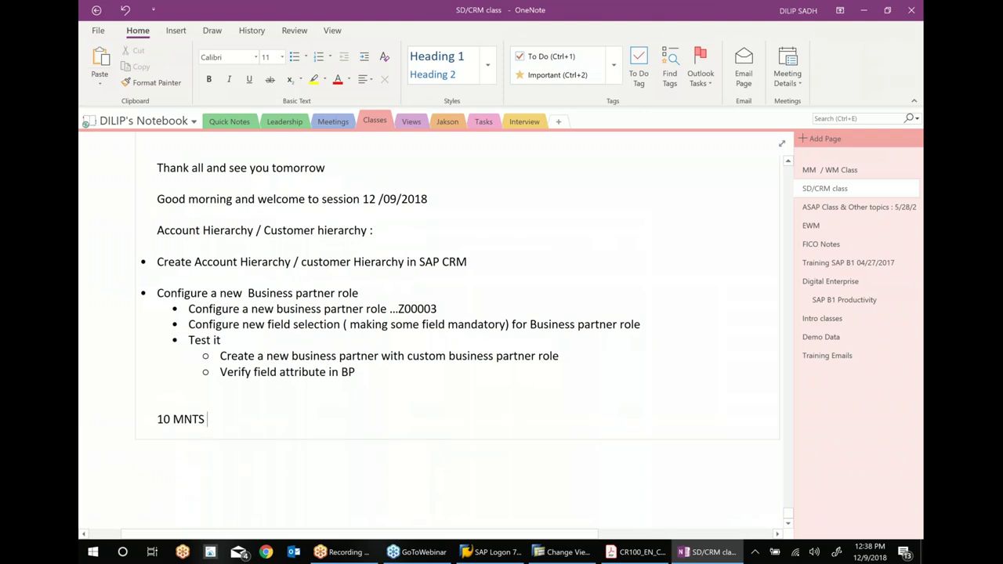
pyautogui.write('K.')
# - Switch back to SAP and leave the field grouping customizing, returning to the SAP Easy Access user menu
pyautogui.click(688, 549)
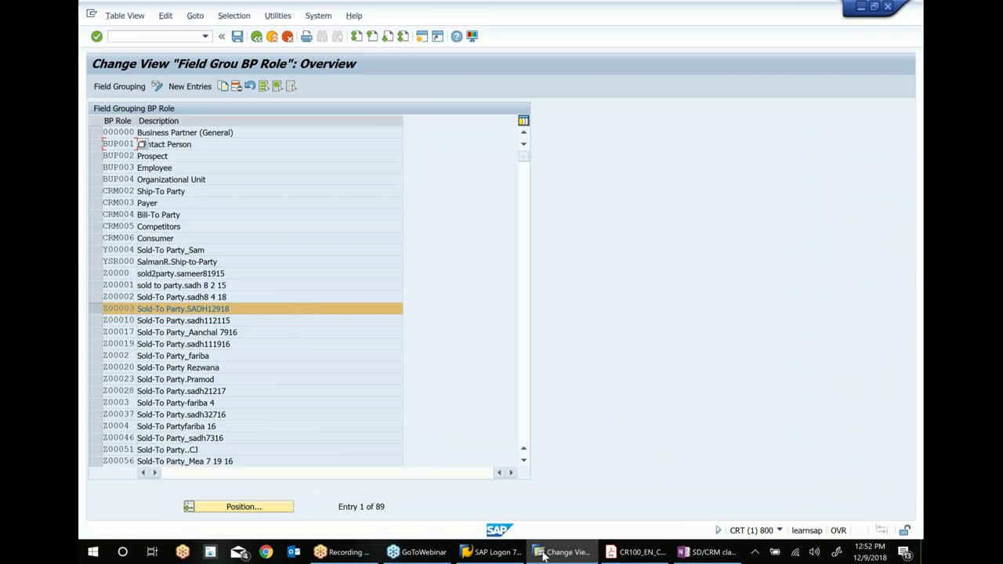
pyautogui.click(256, 37)
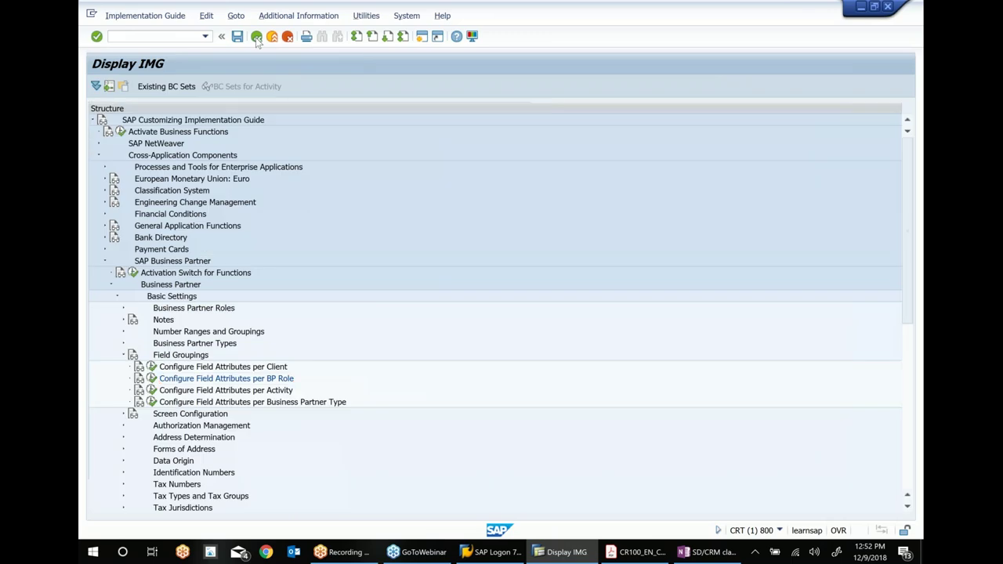
pyautogui.click(256, 37)
pyautogui.click(256, 36)
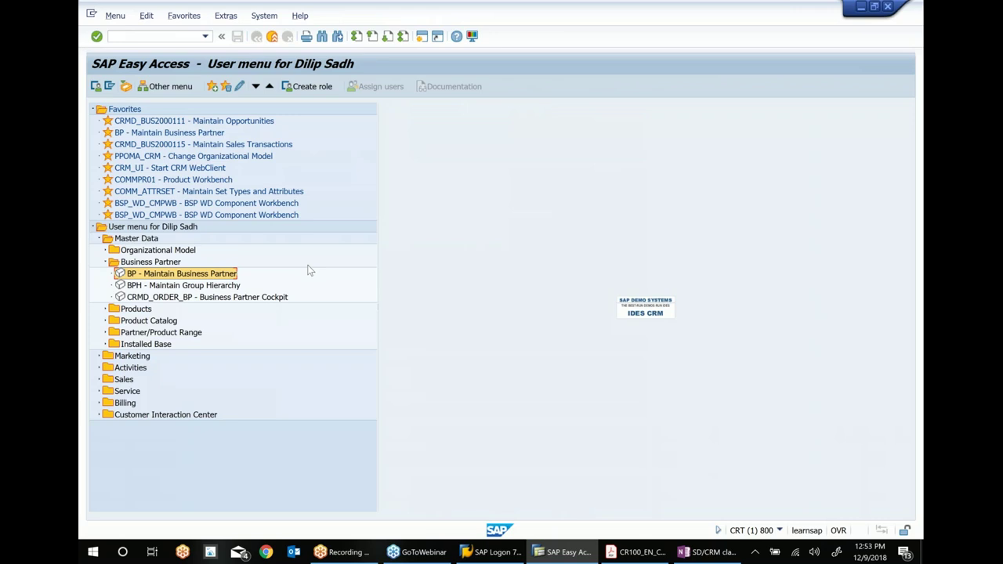
# - Open Maintain Business Partner and start creating a new organization in the custom Sold-To Party role Z00003
pyautogui.doubleClick(195, 276)
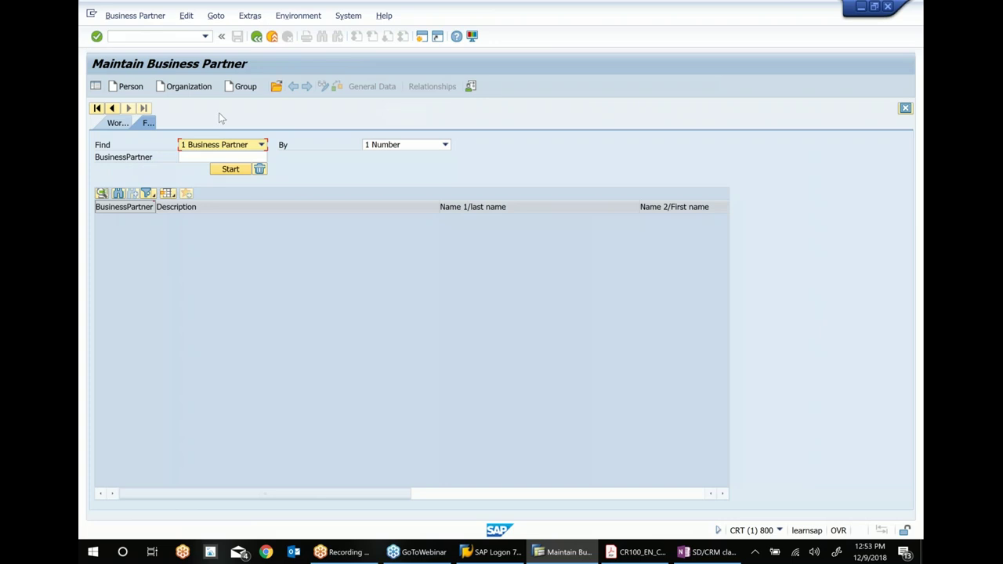
pyautogui.click(189, 86)
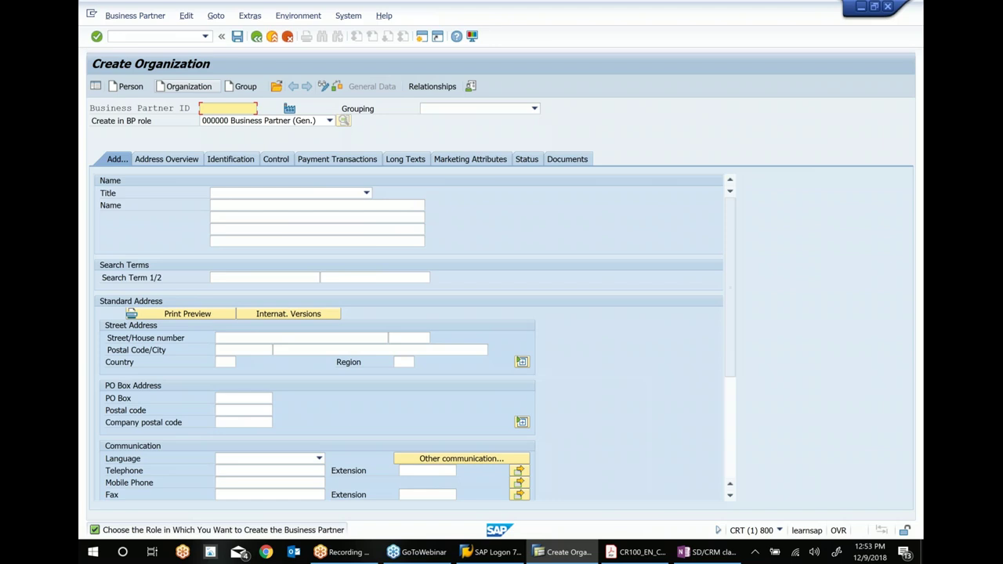
pyautogui.click(306, 124)
pyautogui.scroll(-8, 308, 206)
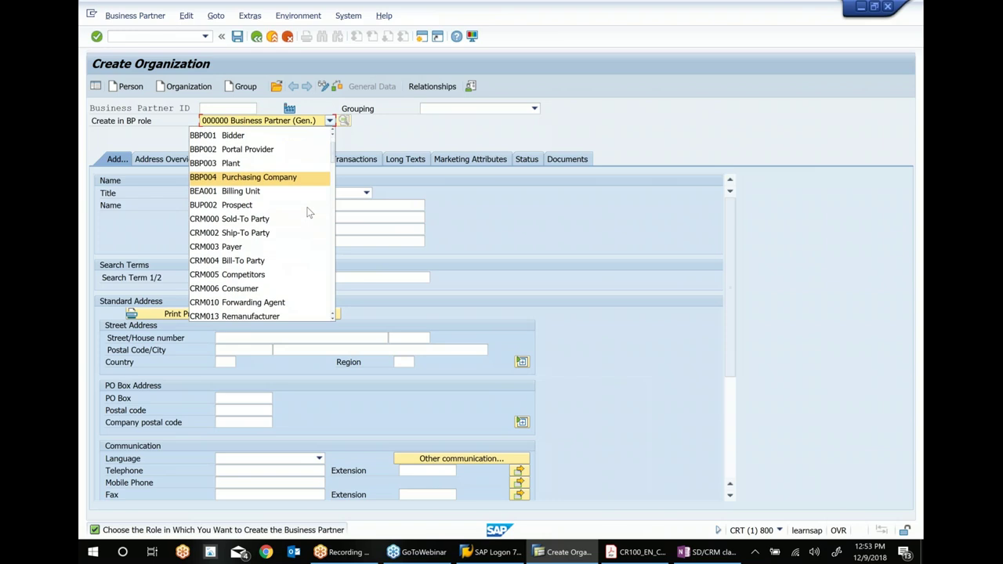
pyautogui.scroll(-4, 308, 212)
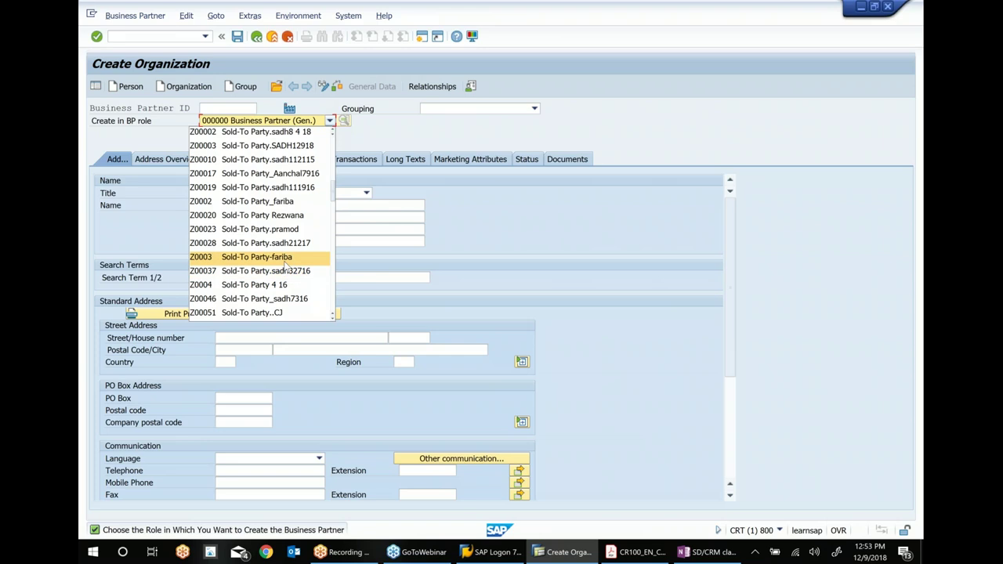
pyautogui.scroll(3, 285, 265)
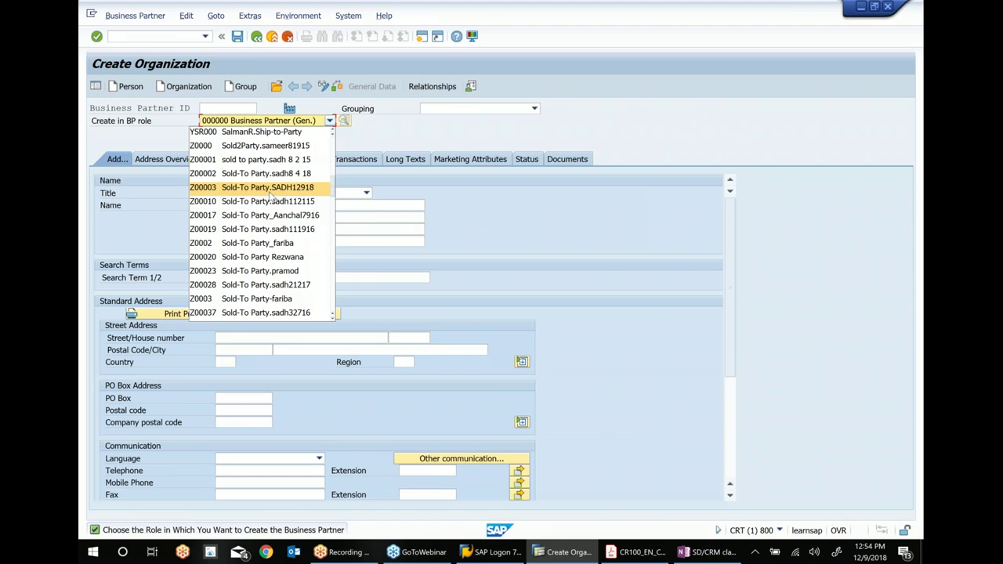
pyautogui.click(269, 192)
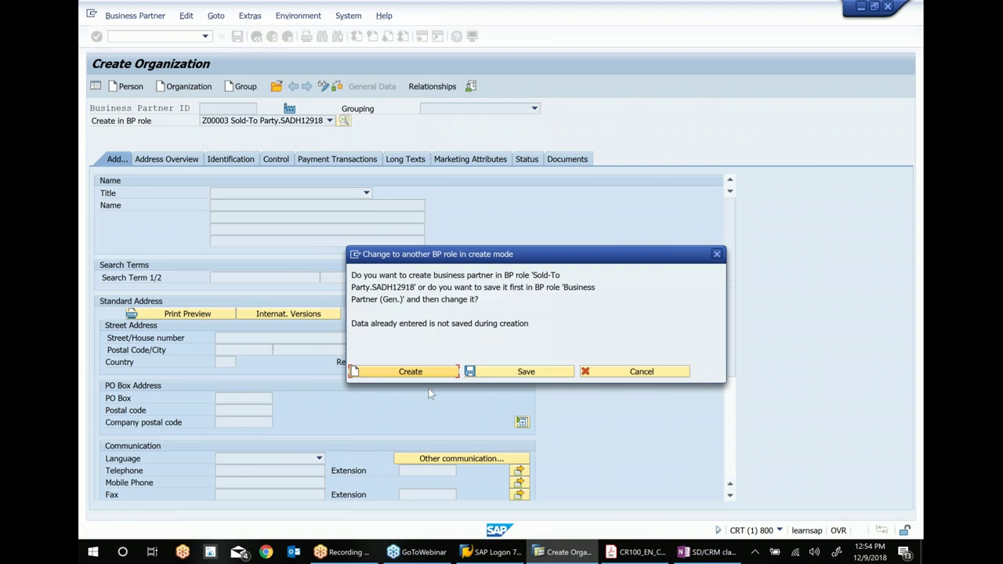
pyautogui.click(411, 371)
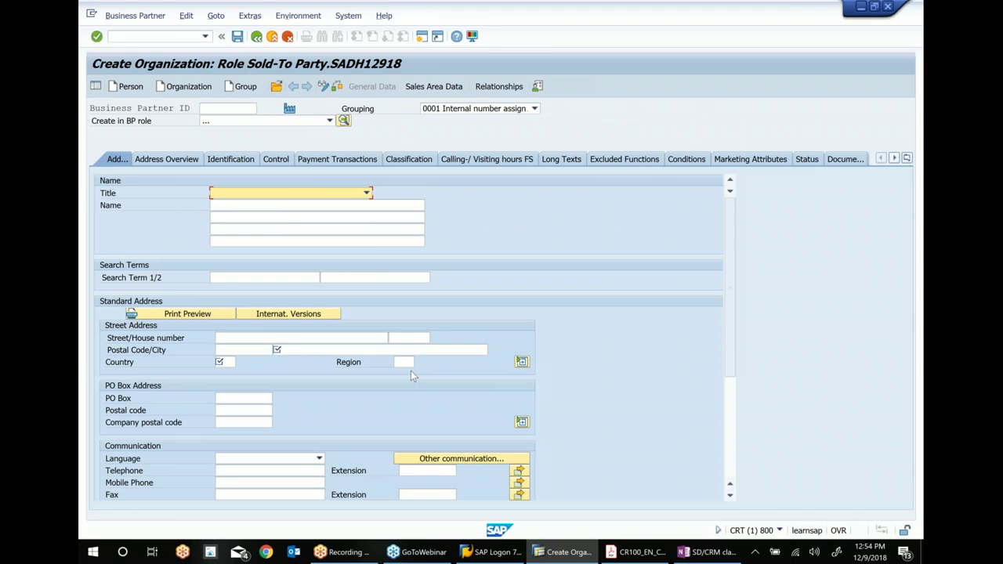
# - Enter the Costco test name ending in "12 08 18 aa" as the new organization's name
pyautogui.click(327, 122)
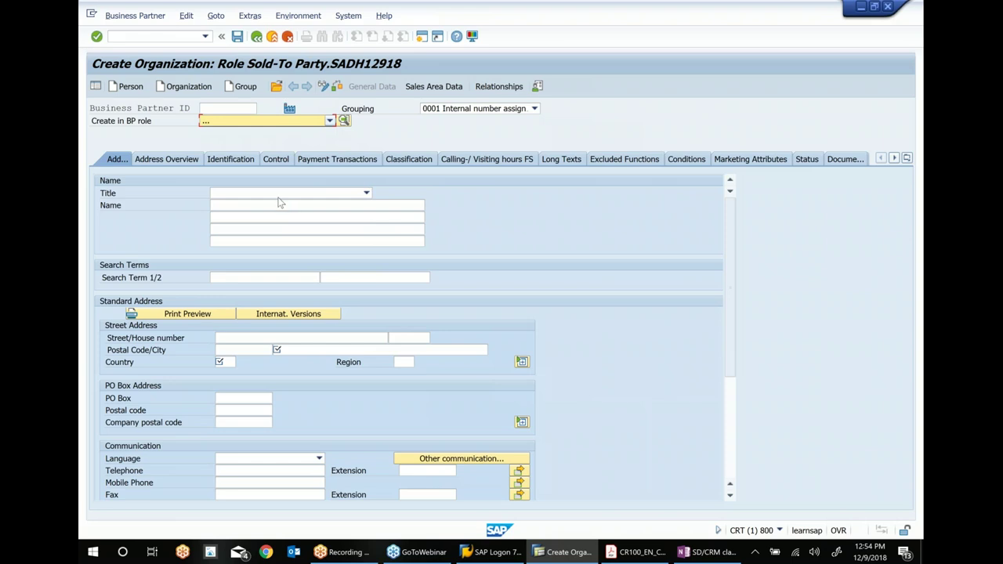
pyautogui.click(243, 216)
pyautogui.click(242, 206)
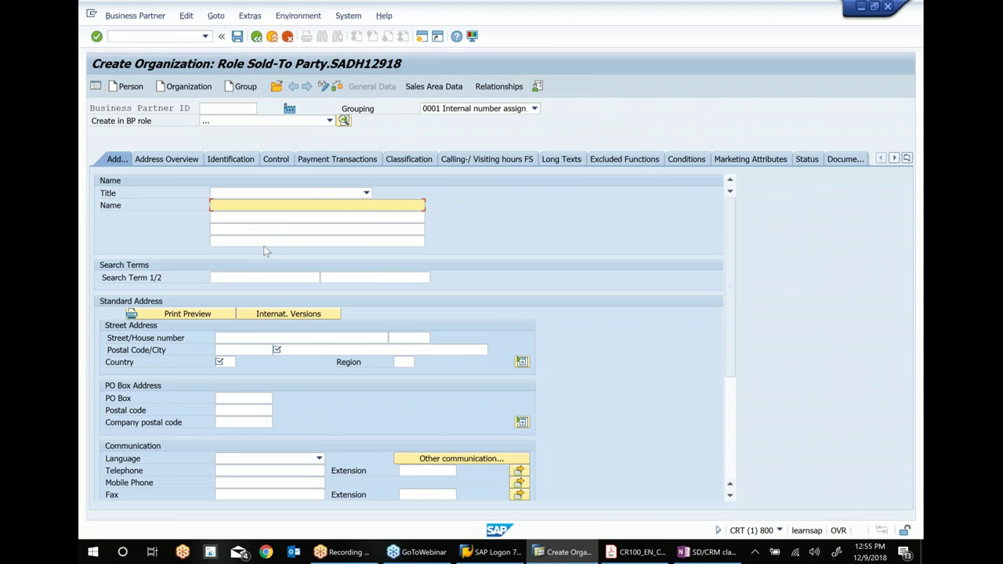
pyautogui.press('BackSpace')
pyautogui.press('Down')
pyautogui.press('Return')
pyautogui.write('aa')
pyautogui.click(571, 320)
# - Fill in the organization's street and house number in the standard address
pyautogui.click(370, 338)
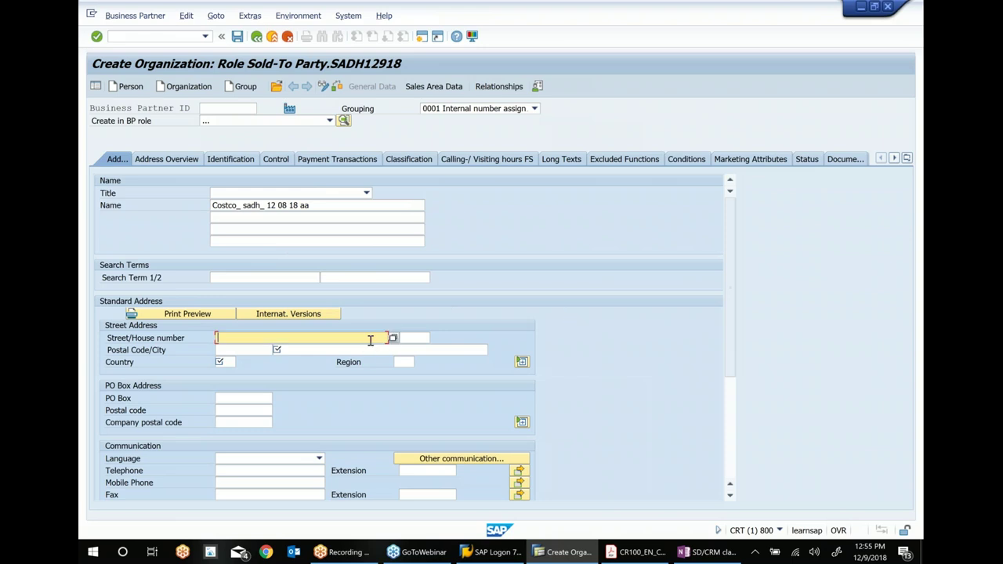
pyautogui.write('Royte')
pyautogui.press('BackSpace')
pyautogui.press('BackSpace')
pyautogui.press('BackSpace')
pyautogui.press('BackSpace')
pyautogui.write('ute 35')
pyautogui.press('Tab')
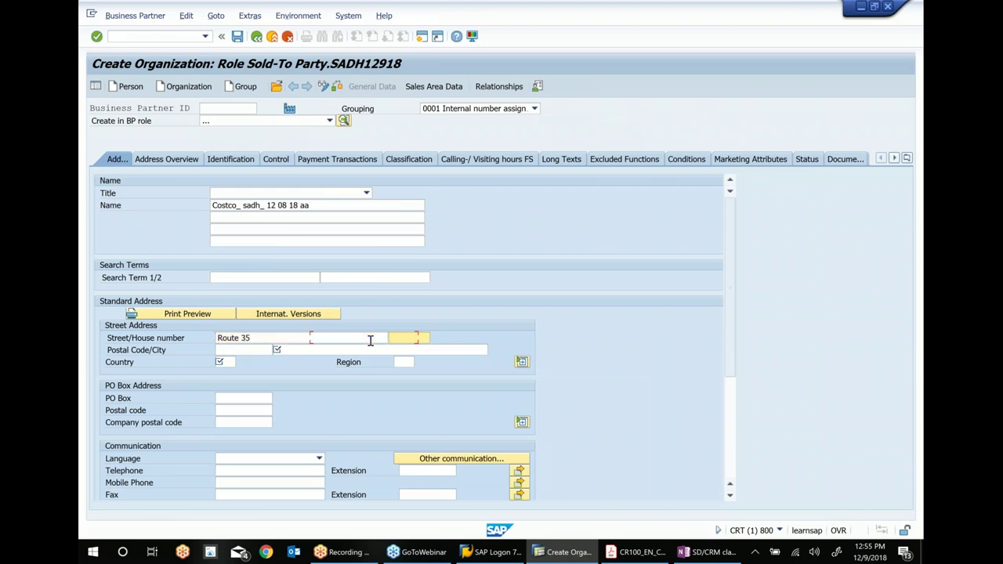
pyautogui.write('082')
# - Fill in the postal code and the required city of the organization's standard address
pyautogui.click(224, 363)
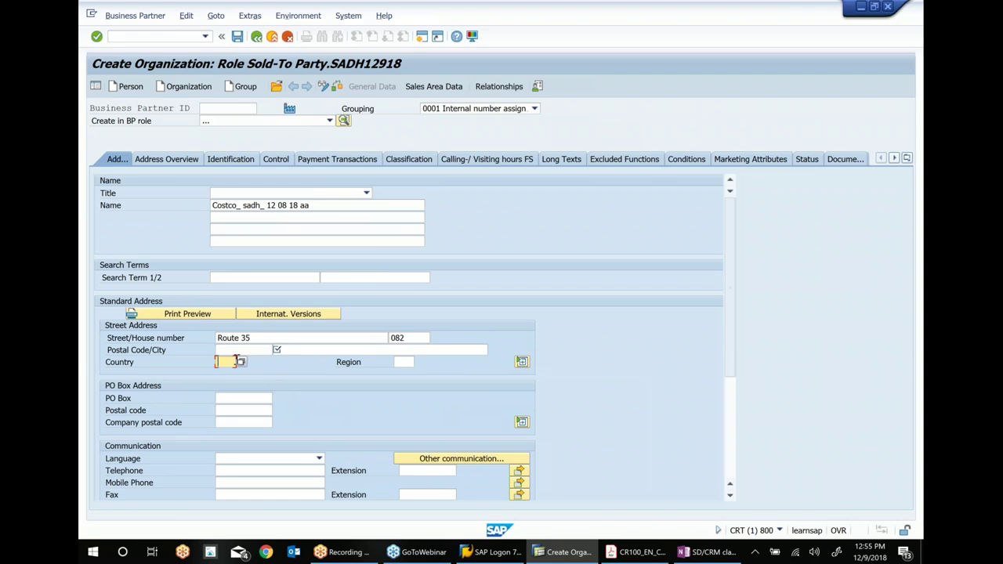
pyautogui.click(235, 350)
pyautogui.click(223, 358)
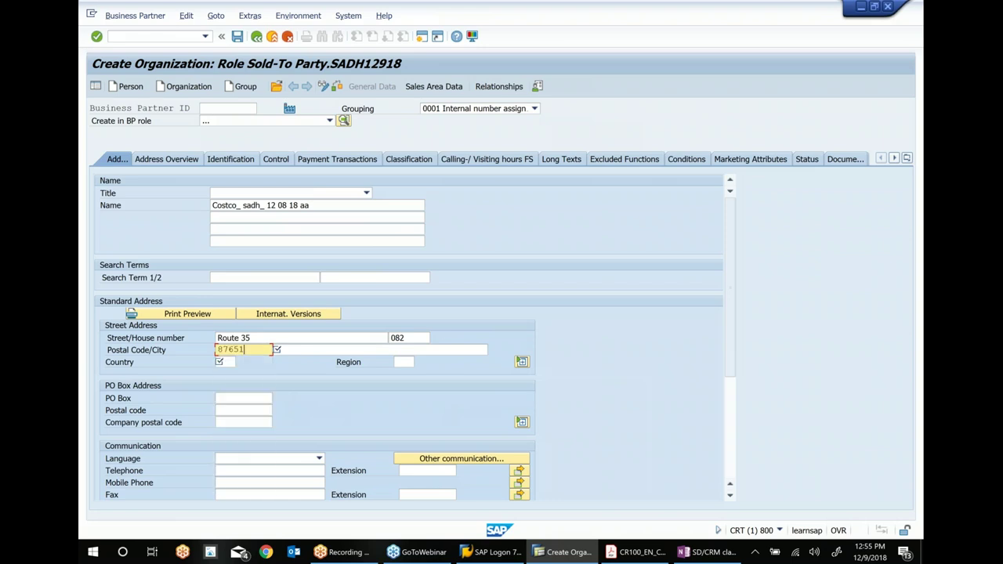
pyautogui.press('Tab')
pyautogui.press('Down')
pyautogui.press('Down')
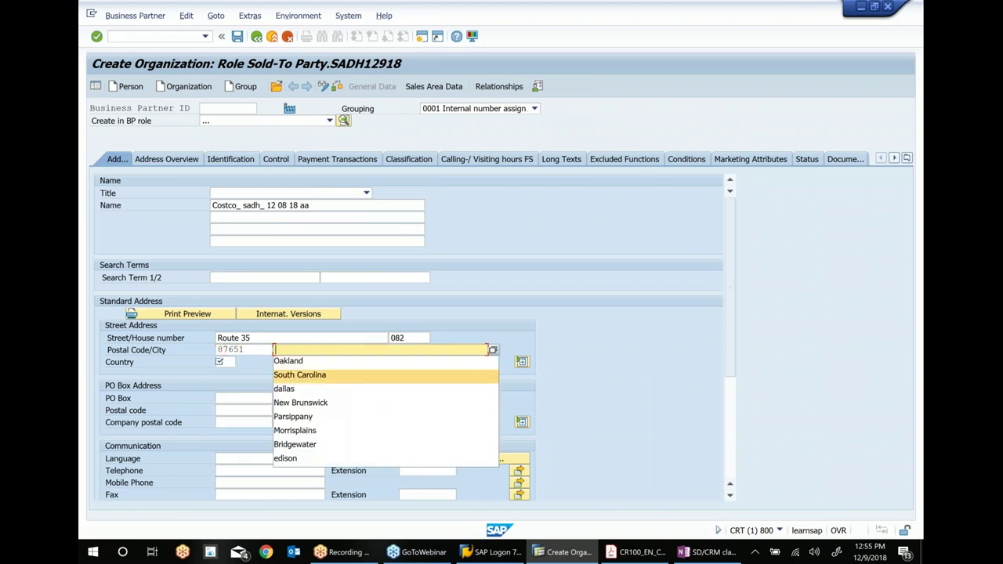
pyautogui.press('Down')
pyautogui.press('Down')
pyautogui.press('Down')
pyautogui.press('Down')
pyautogui.press('Tab')
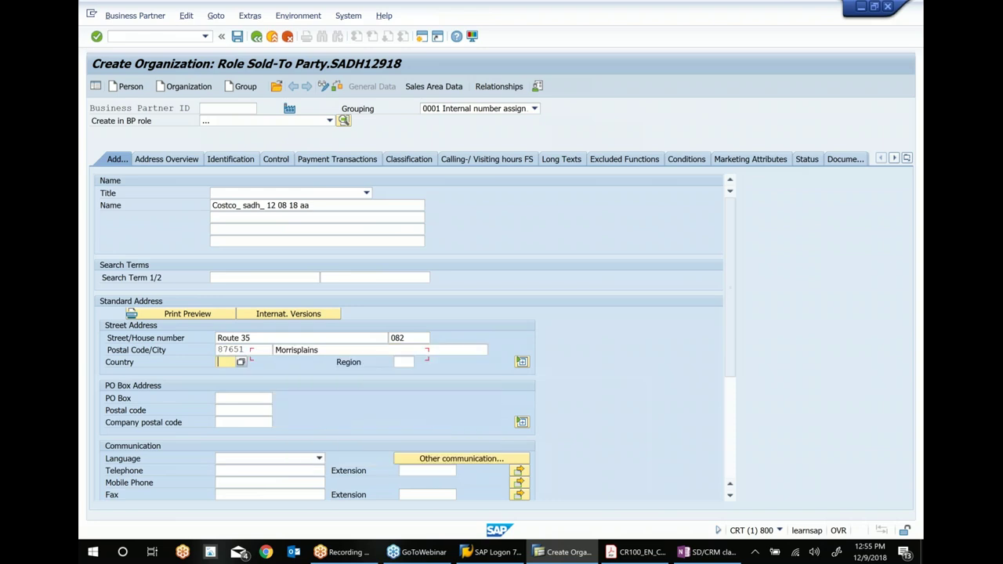
# - Set the address country to US and the region to NJ, and validate the address data
pyautogui.write('us')
pyautogui.press('Tab')
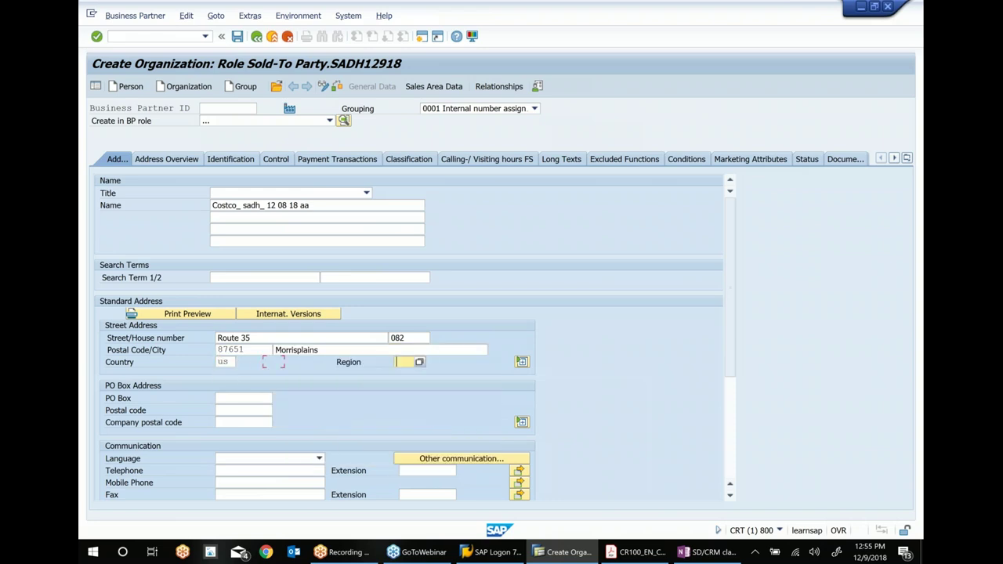
pyautogui.write('nj')
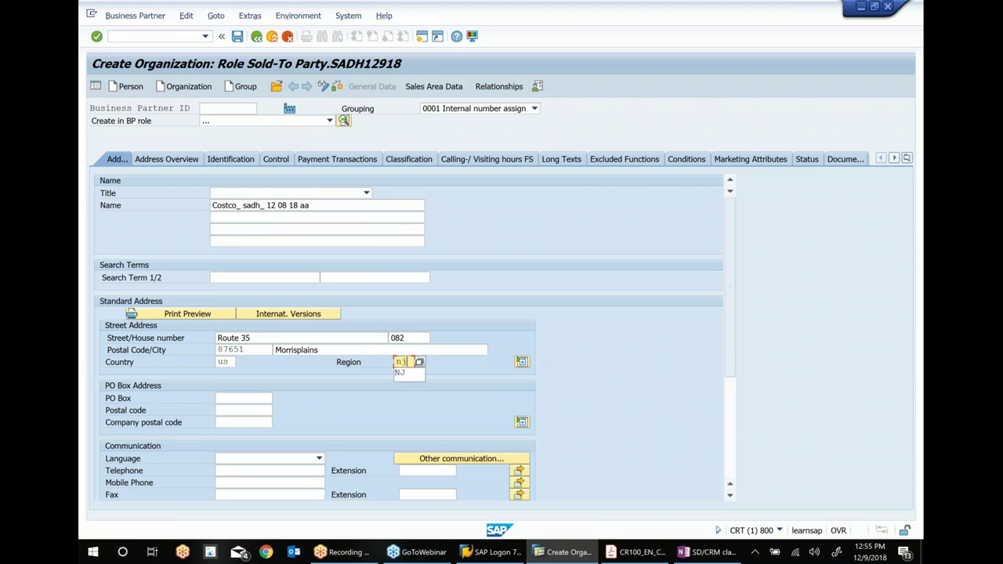
pyautogui.press('Tab')
pyautogui.press('Return')
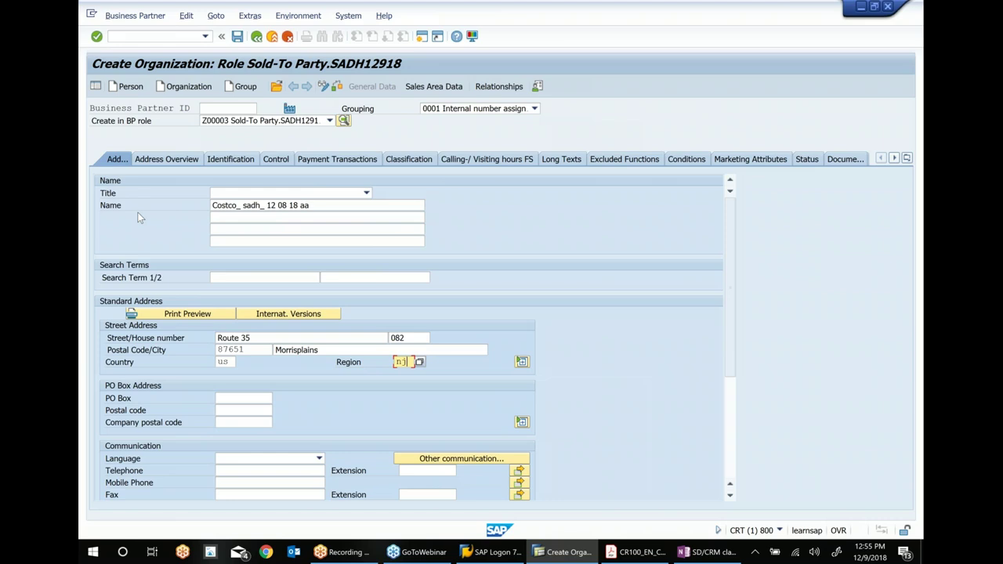
pyautogui.press('Return')
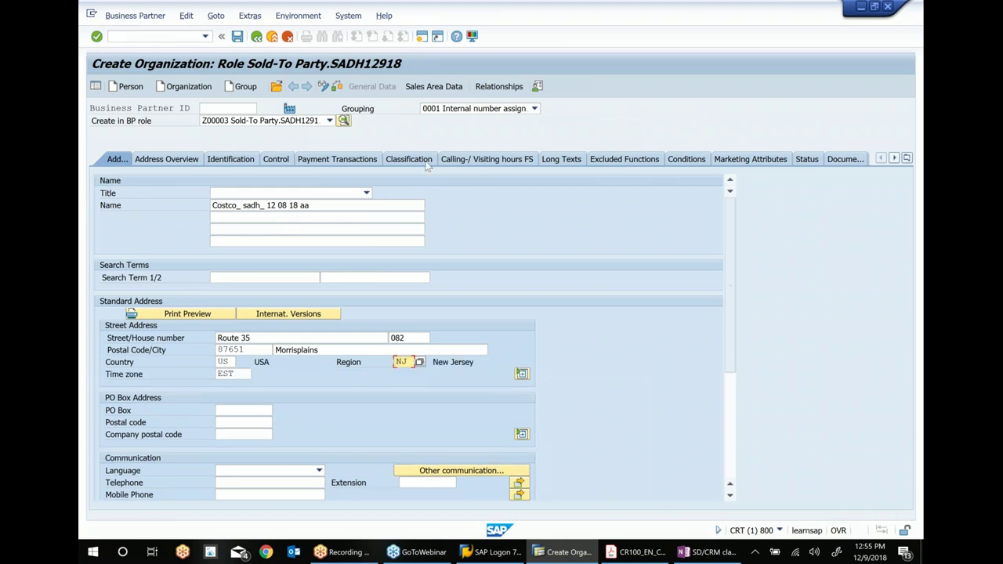
# - Open the sales area data and set sales organization O 50000609 US Sales & Service with distribution channel 30 Internet Sales
pyautogui.click(424, 87)
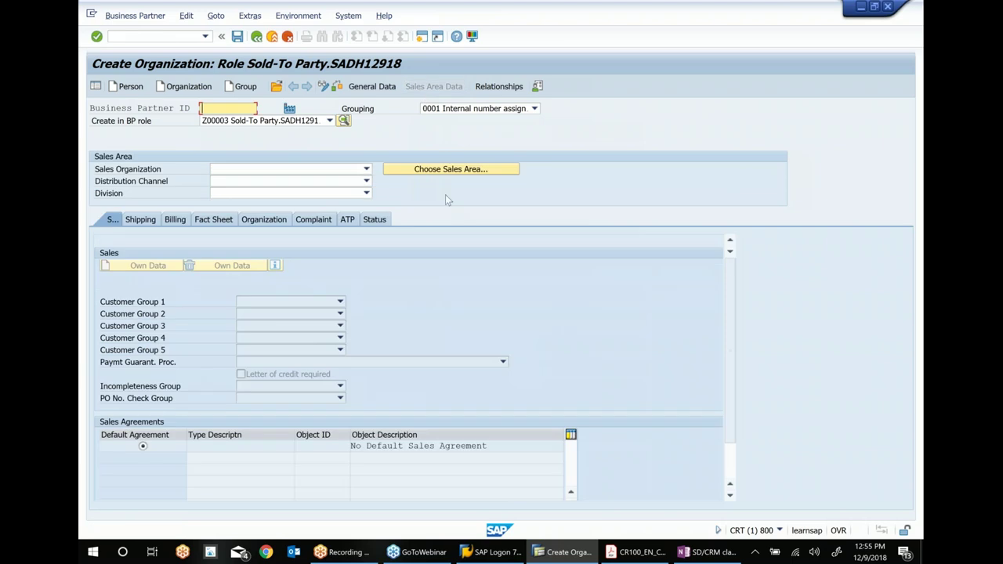
pyautogui.click(366, 169)
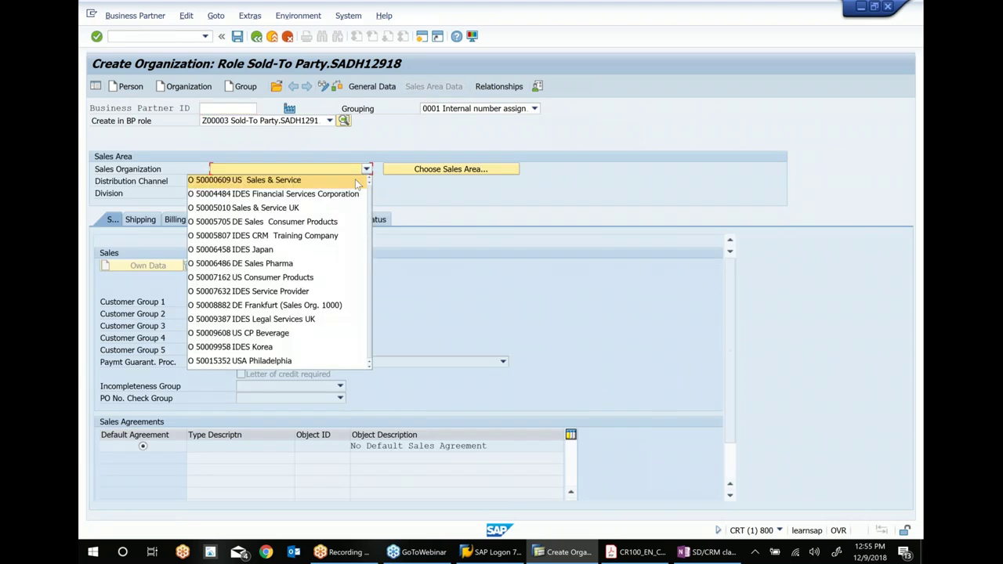
pyautogui.click(302, 175)
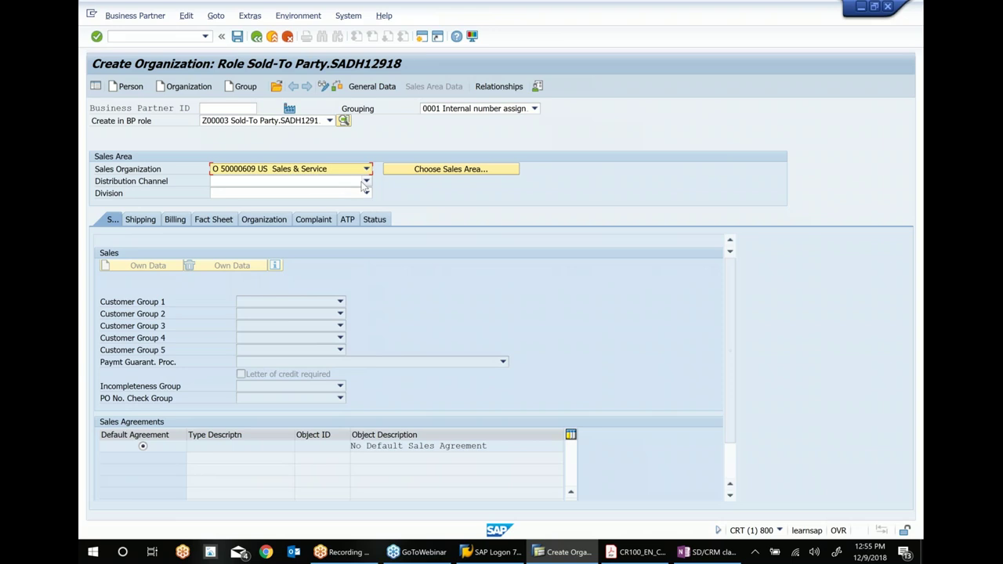
pyautogui.click(338, 182)
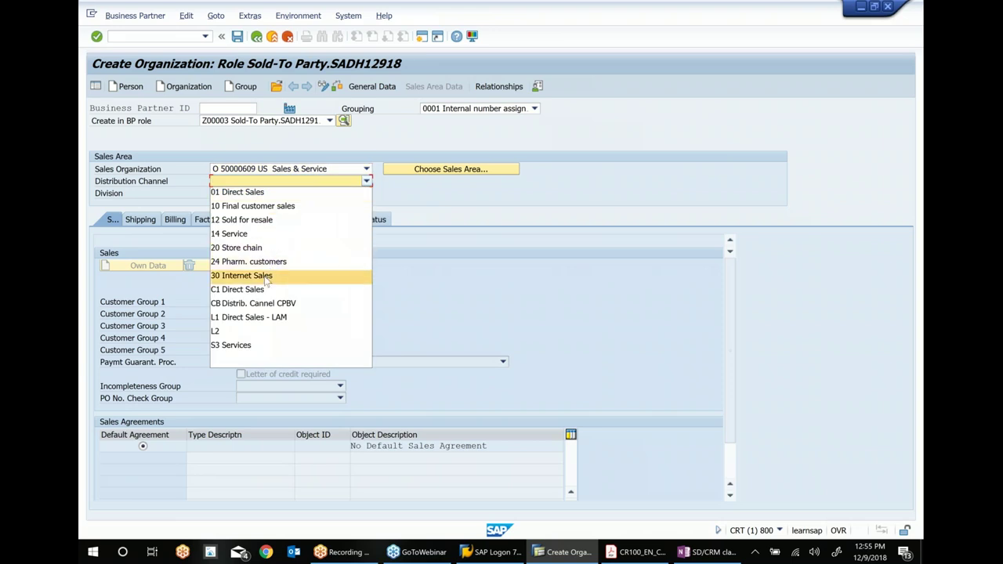
pyautogui.click(268, 276)
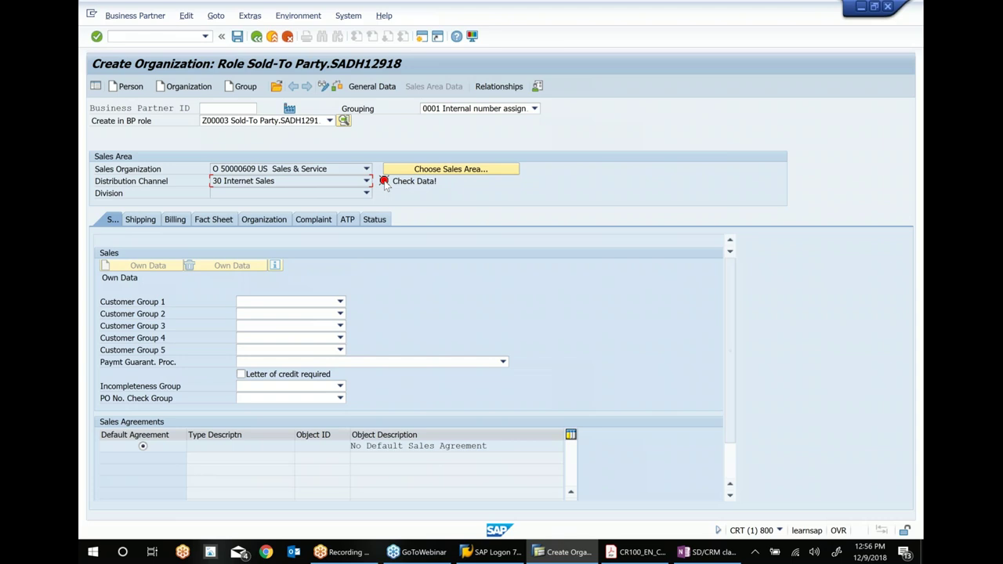
# - Set Customer Group 1 to 01 Customer Group 01, Customer Group 2 to AP and Customer Group 3 to I, checking required entries after each
pyautogui.click(342, 304)
pyautogui.click(300, 314)
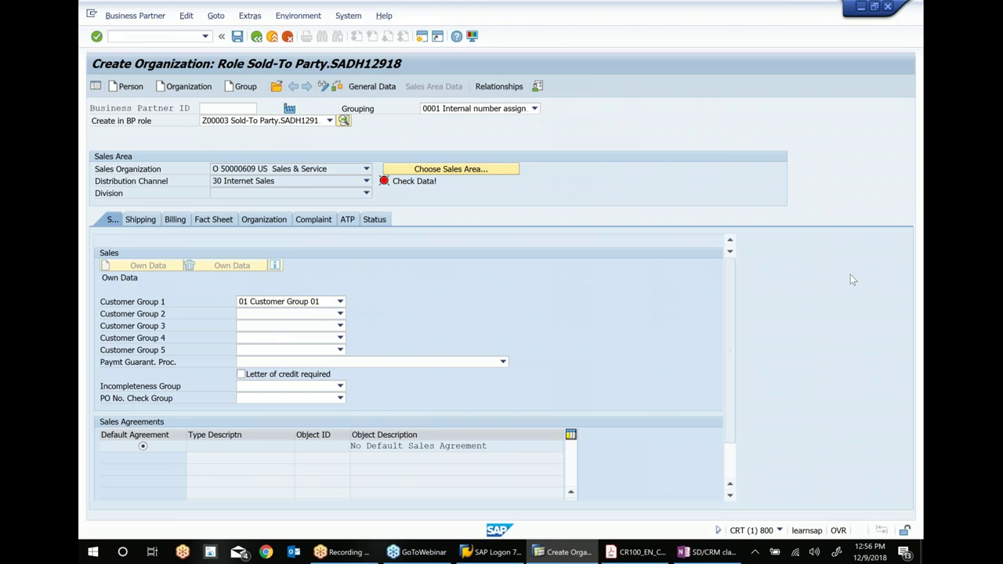
pyautogui.press('Return')
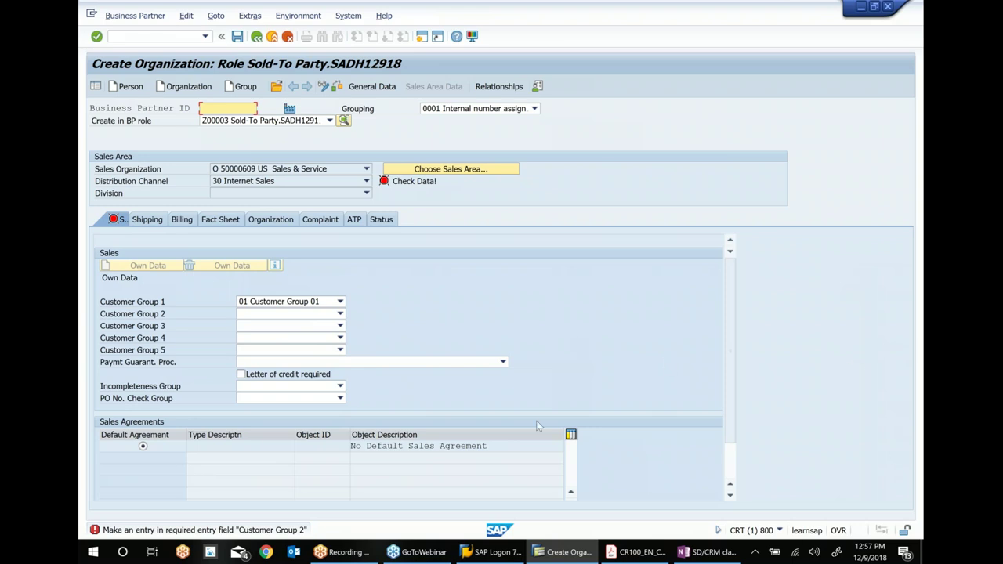
pyautogui.click(340, 314)
pyautogui.click(274, 328)
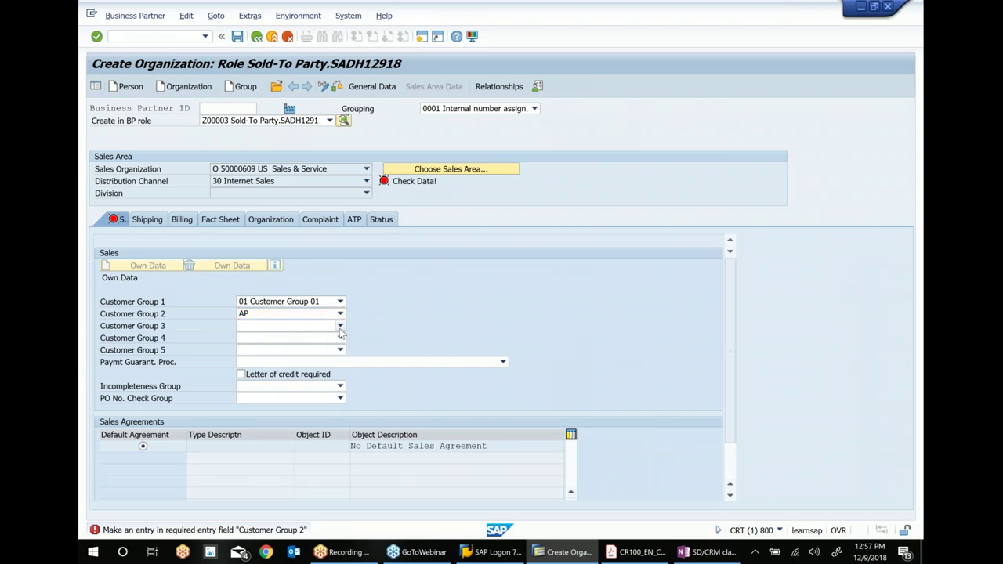
pyautogui.press('Return')
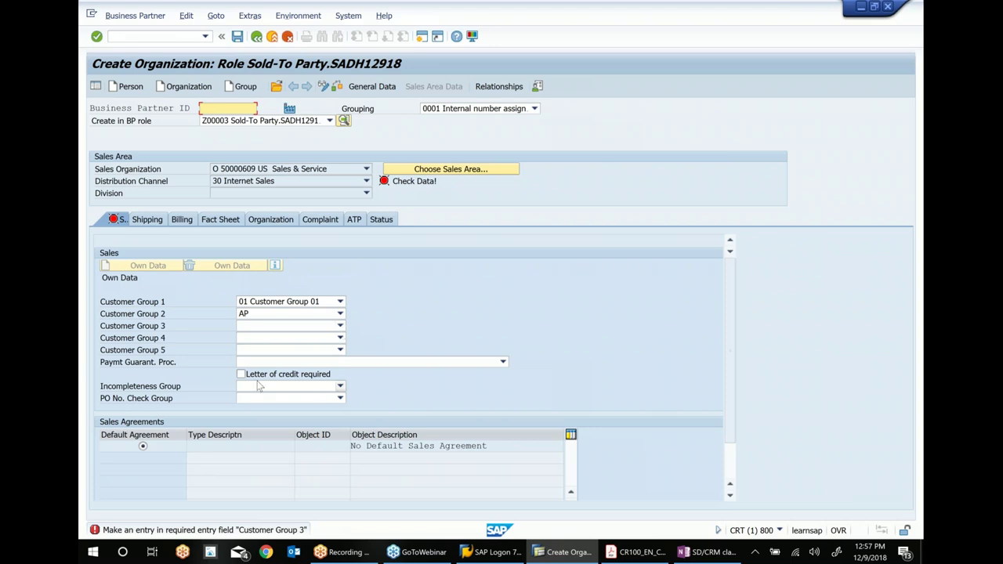
pyautogui.click(341, 326)
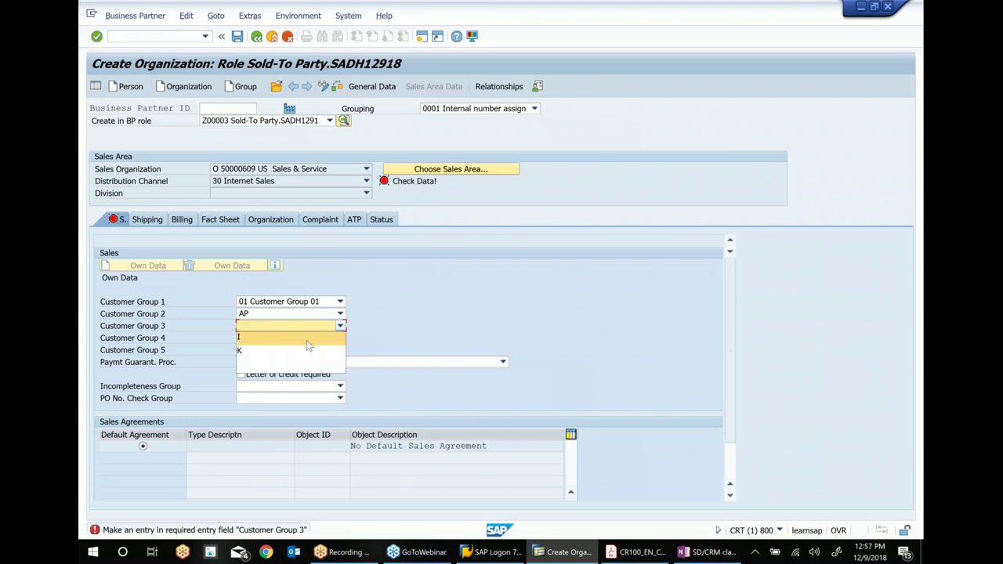
pyautogui.click(281, 339)
pyautogui.press('Return')
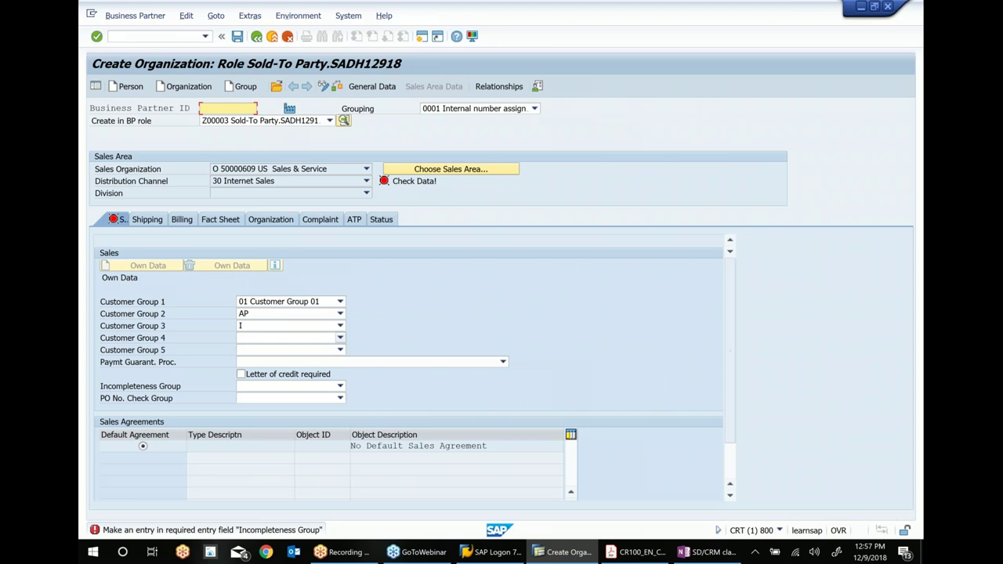
# - Set the sales data's Incompleteness Group to HTX1 First BP Group and validate the entry
pyautogui.click(339, 388)
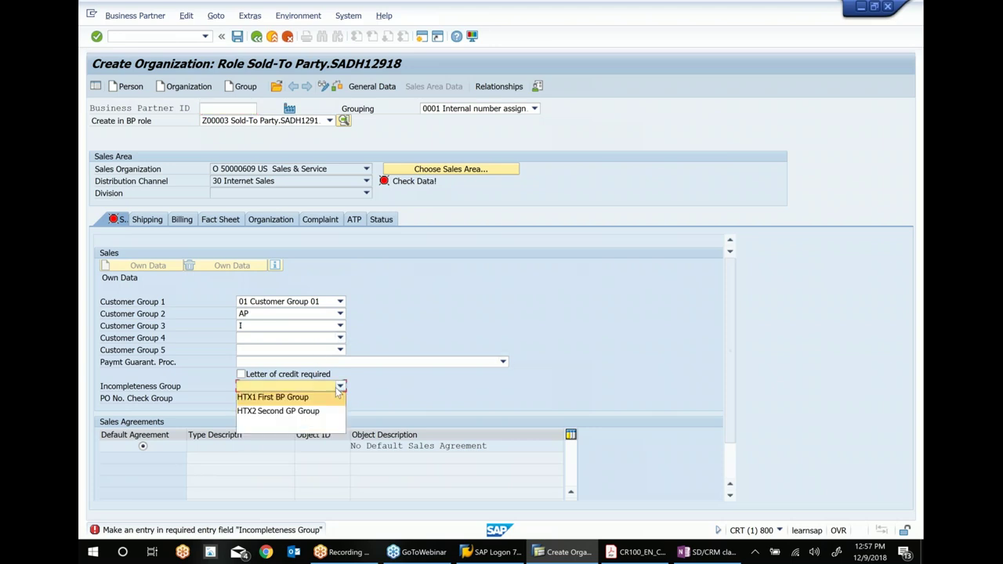
pyautogui.click(342, 393)
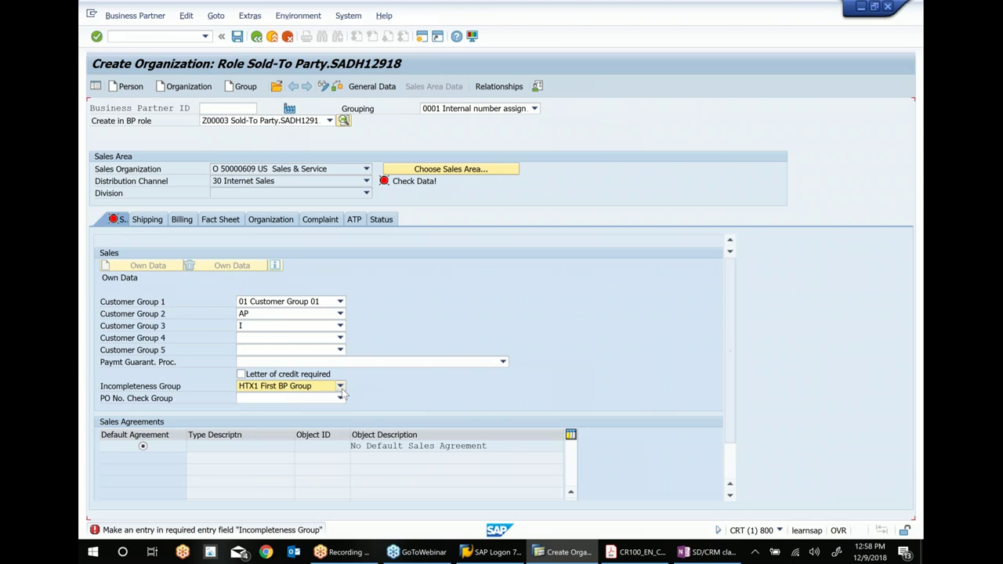
pyautogui.press('Return')
pyautogui.click(340, 388)
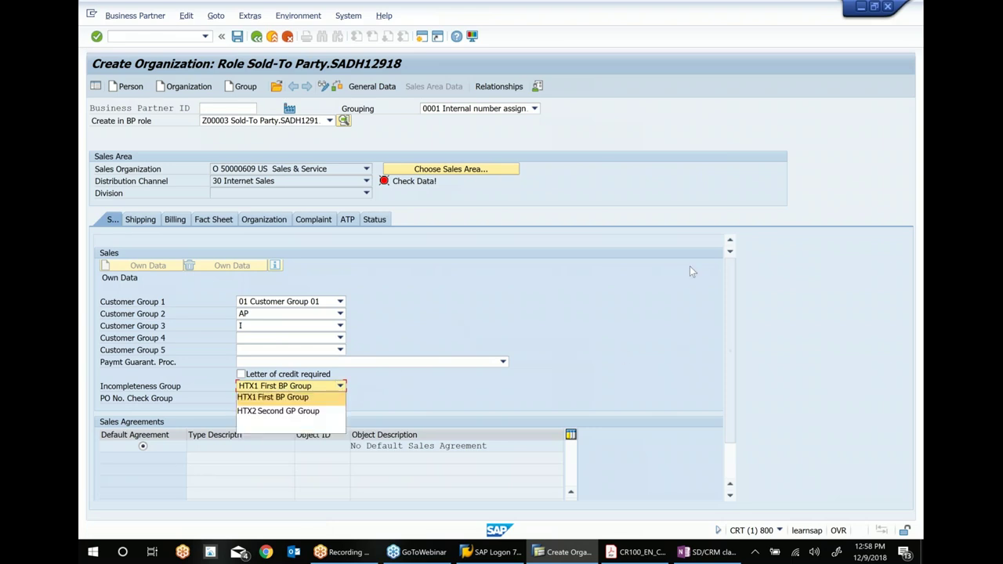
pyautogui.click(729, 303)
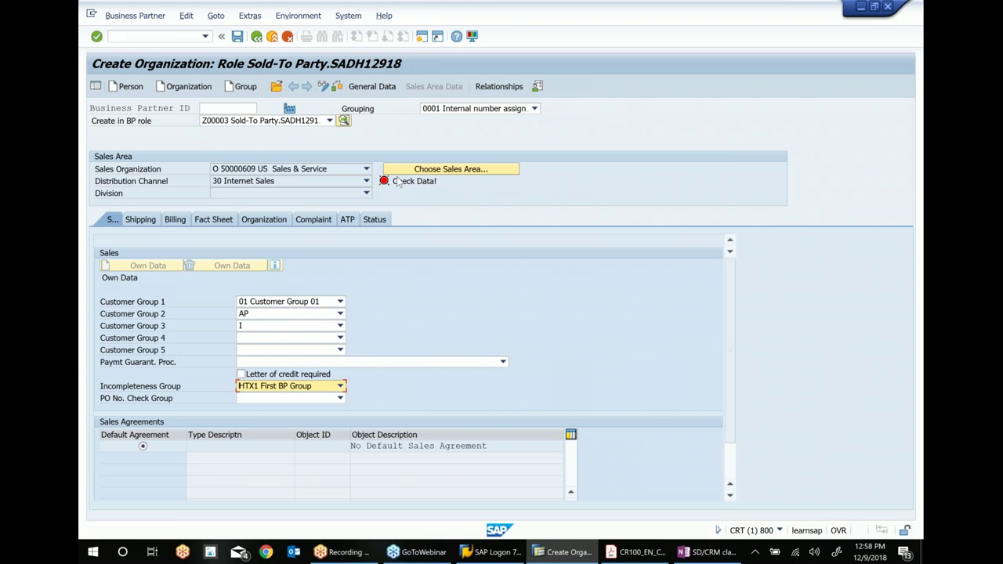
# - In the shipping data, set the Incoterms to FOB with "warehouse" as the second part, and validate them
pyautogui.click(135, 224)
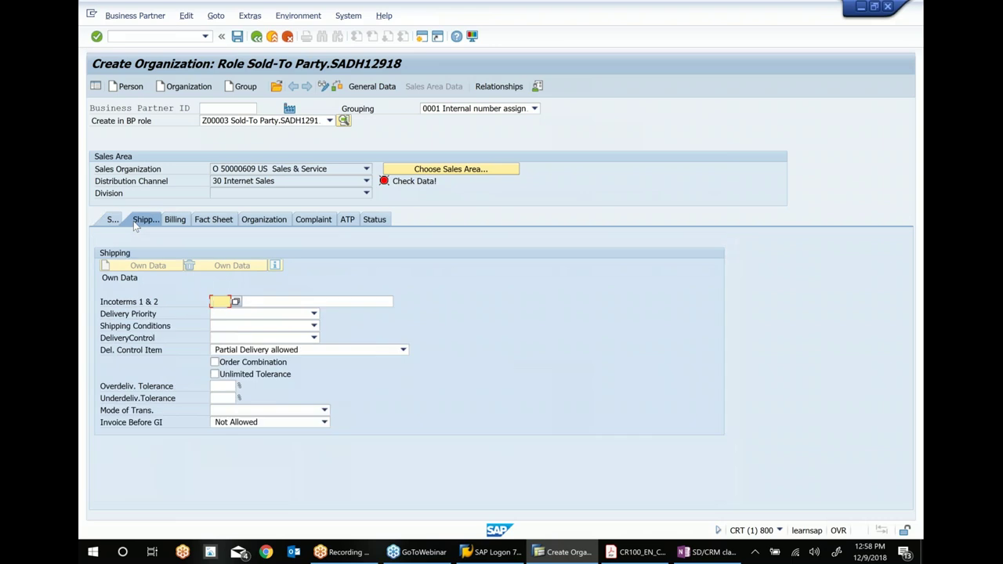
pyautogui.write('fob')
pyautogui.press('Tab')
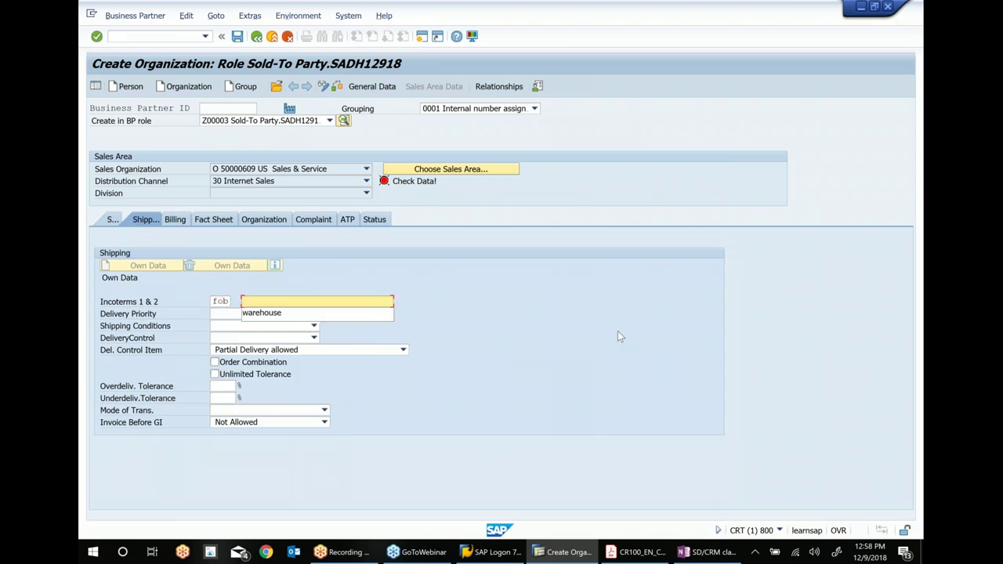
pyautogui.press('Return')
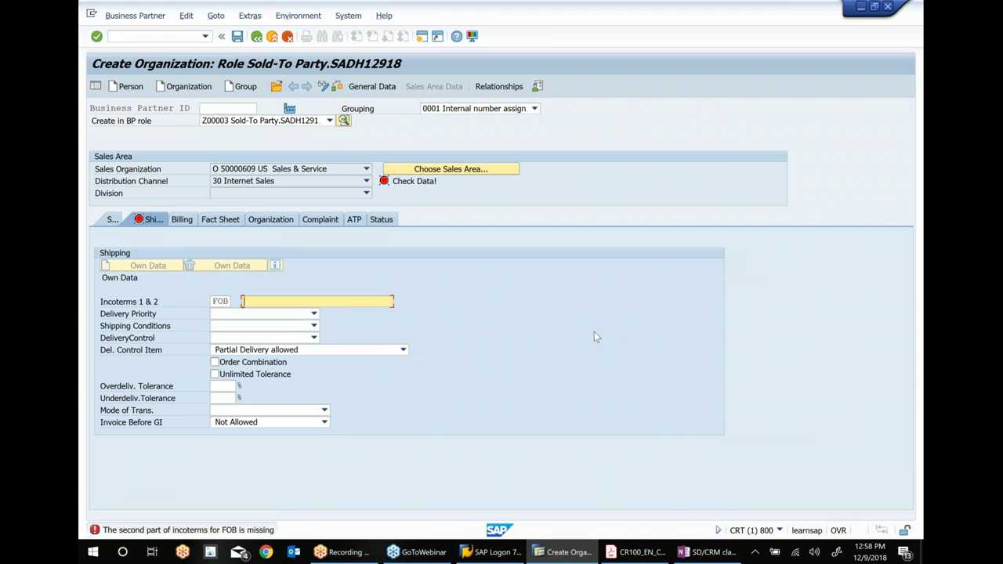
pyautogui.write('w')
pyautogui.press('Return')
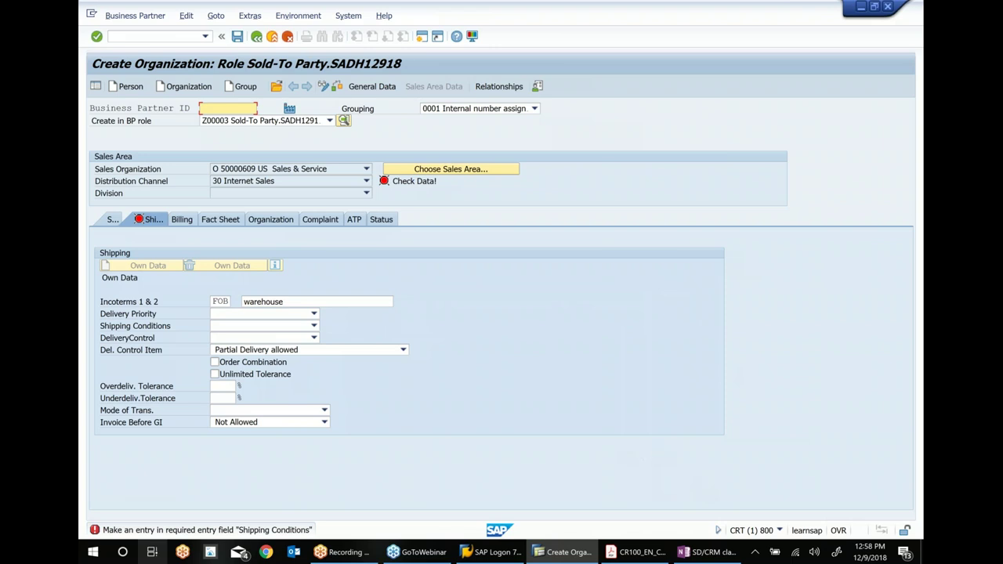
# - Set Shipping Conditions to 01 As soon as possible, recheck the required entries and enter an overdelivery tolerance of 10%
pyautogui.click(314, 328)
pyautogui.click(263, 342)
pyautogui.press('Return')
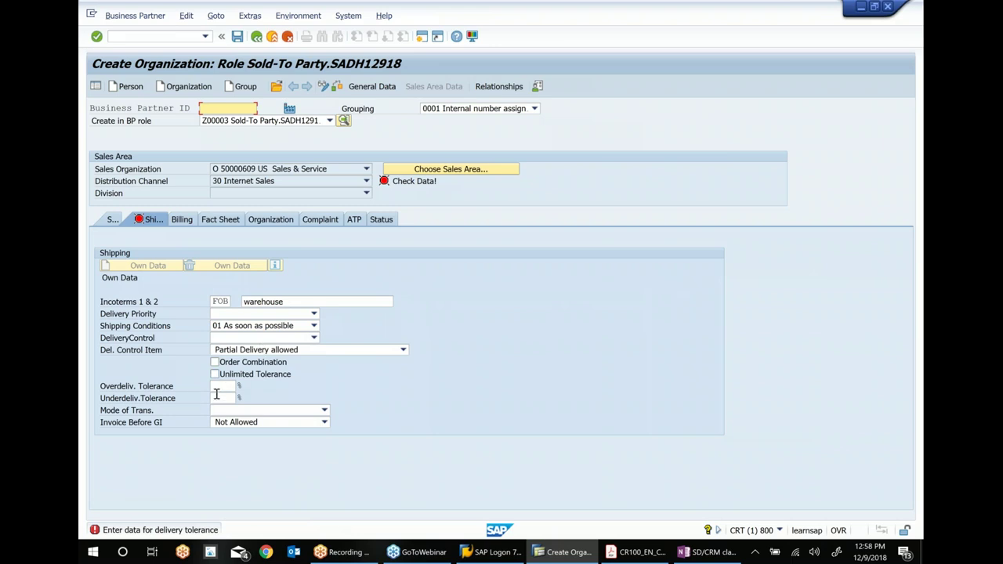
pyautogui.click(219, 386)
pyautogui.write('10')
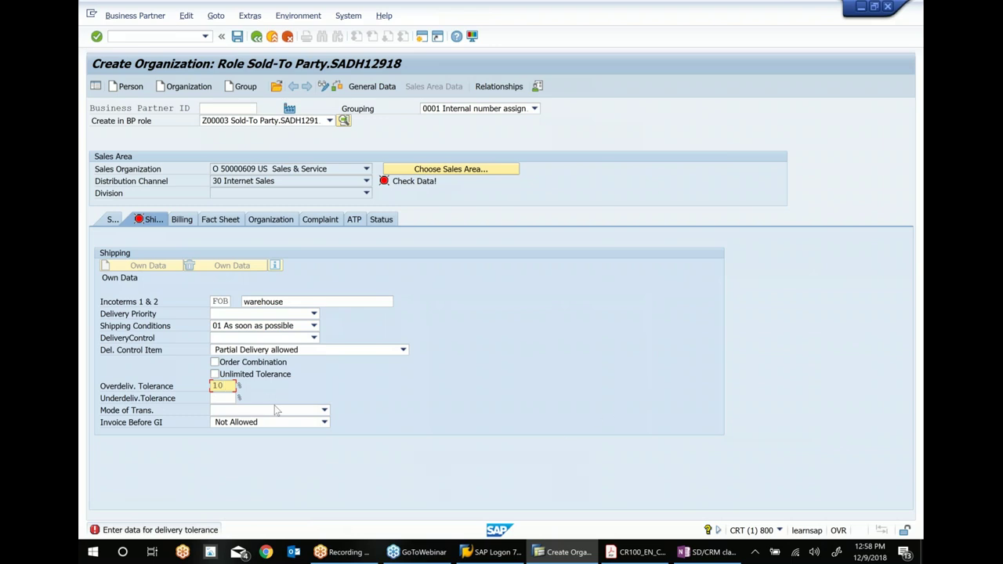
# - Set the underdelivery tolerance to 10% and the mode of transport to 01 Road in the shipping data
pyautogui.click(224, 398)
pyautogui.write('10')
pyautogui.press('Return')
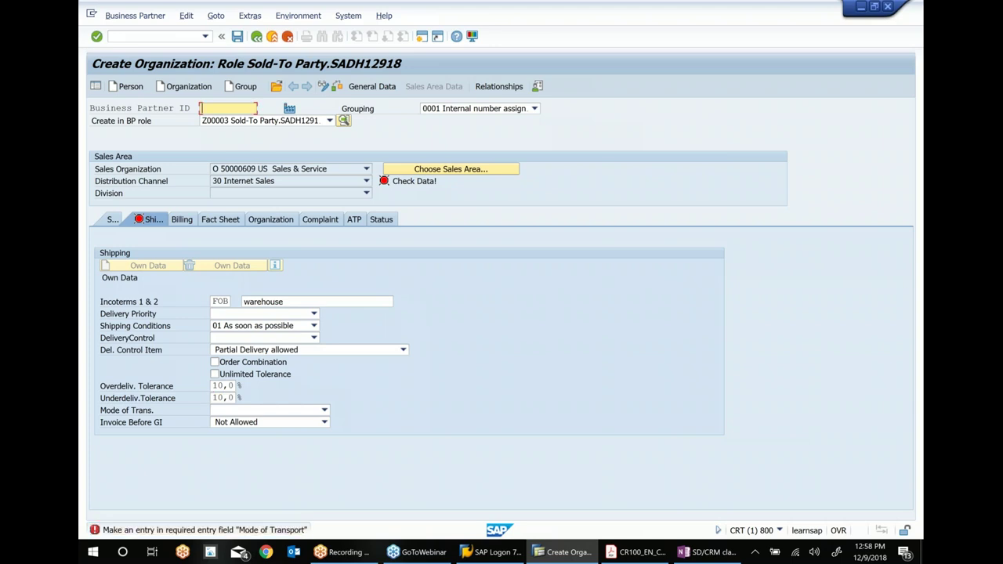
pyautogui.click(322, 410)
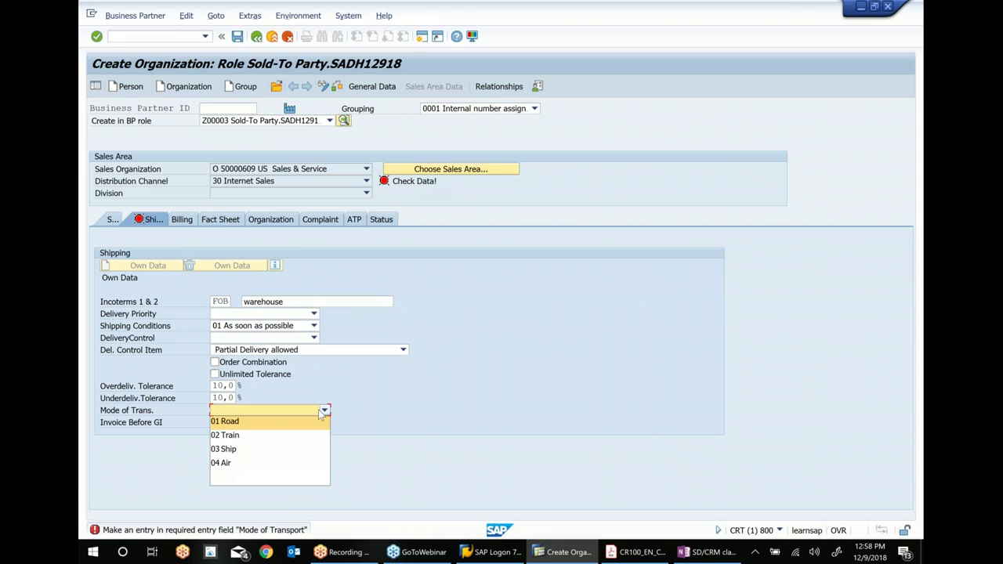
pyautogui.click(239, 423)
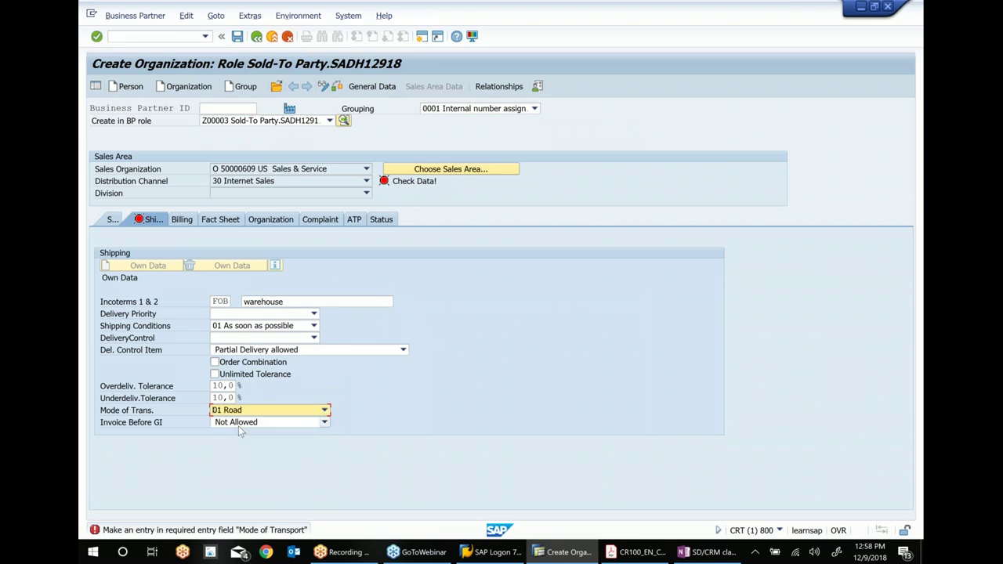
pyautogui.press('Return')
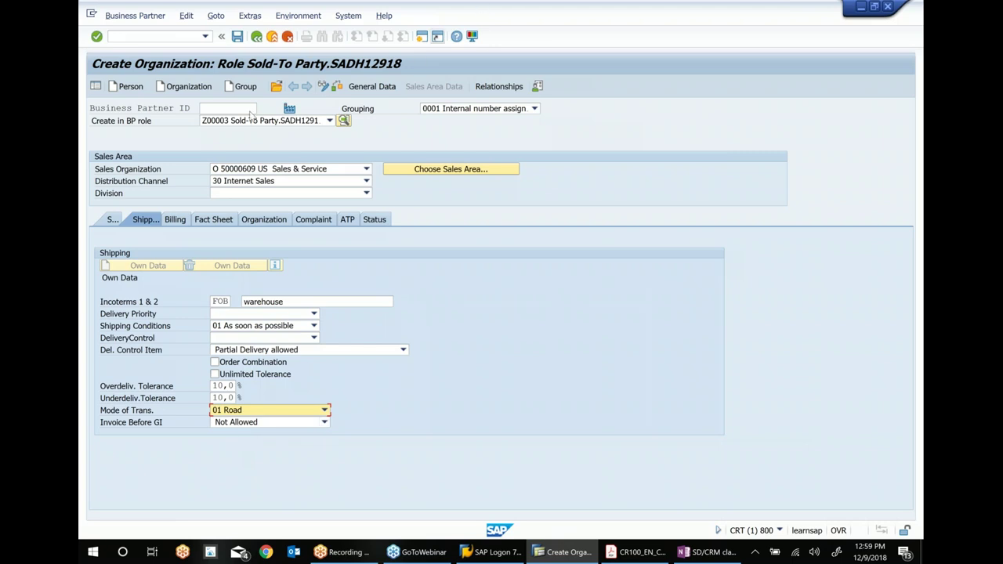
# - In the billing data, set customer pricing procedure 1 Standard, exchange rate type 001 Current exchange rate, and currency USD
pyautogui.click(179, 223)
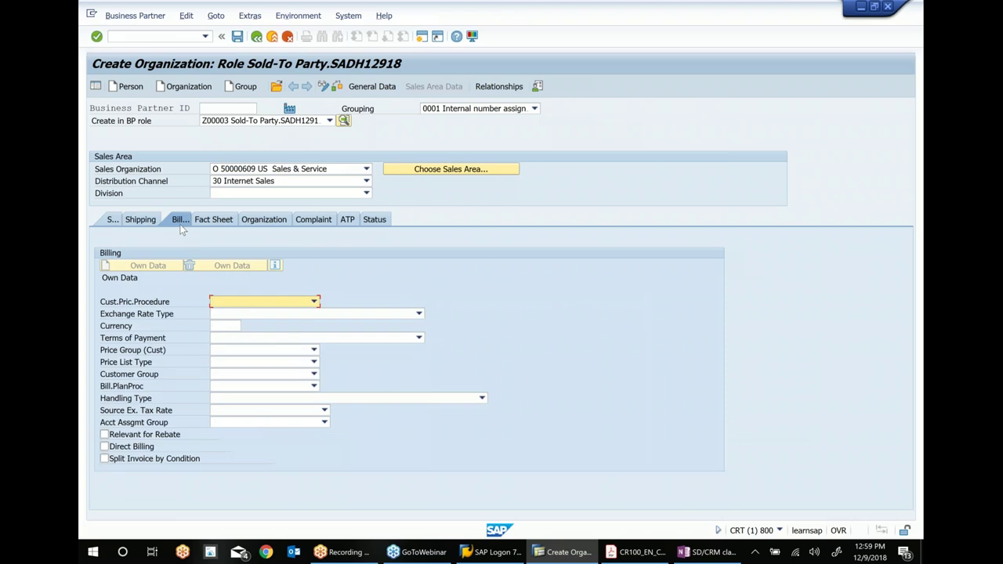
pyautogui.click(314, 302)
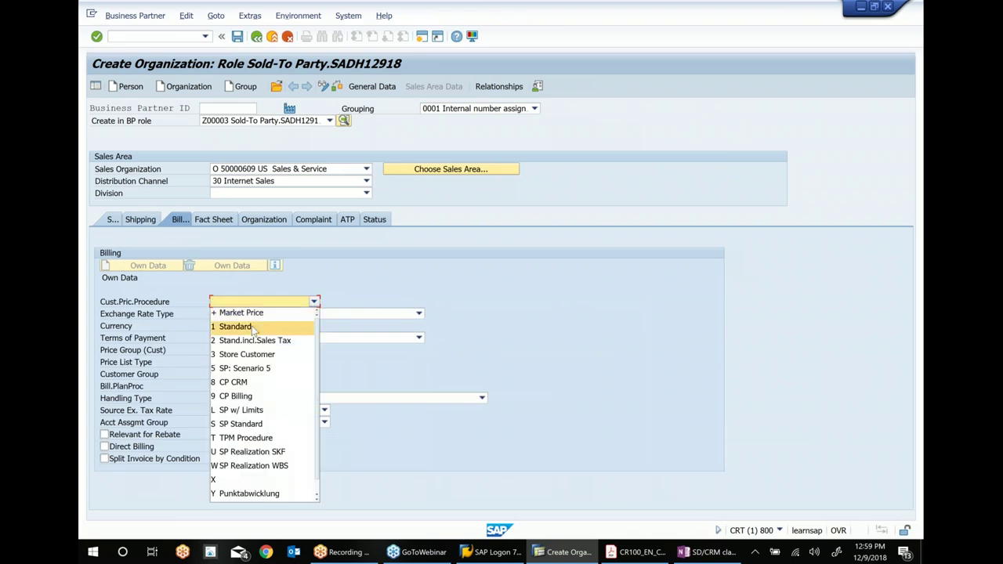
pyautogui.click(253, 328)
pyautogui.click(391, 315)
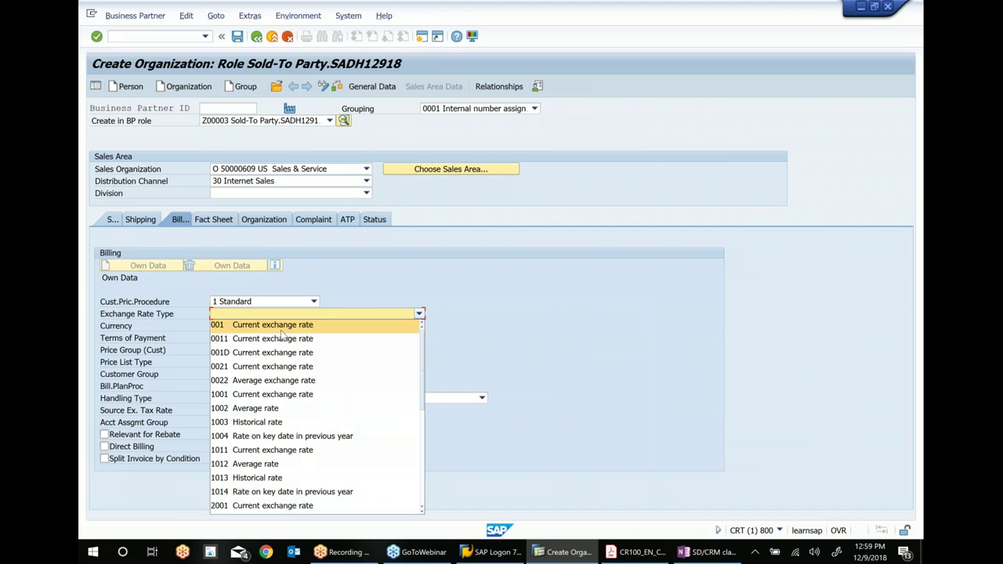
pyautogui.click(280, 326)
pyautogui.write('USD')
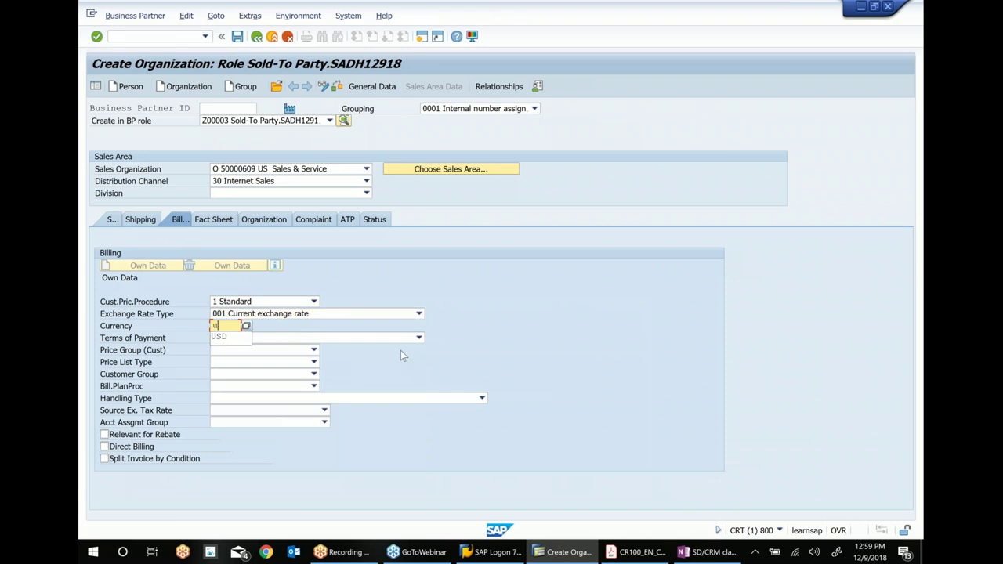
pyautogui.press('Return')
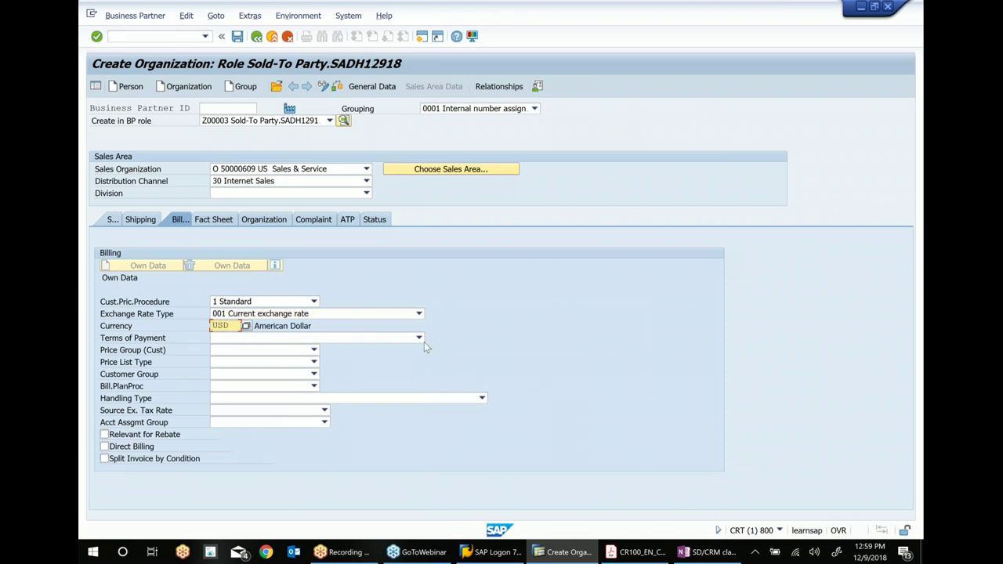
# - Choose payment terms 0001 Special Payment Term 0001 and price list type 01 Wholesale, and save the business partner
pyautogui.click(424, 342)
pyautogui.click(299, 350)
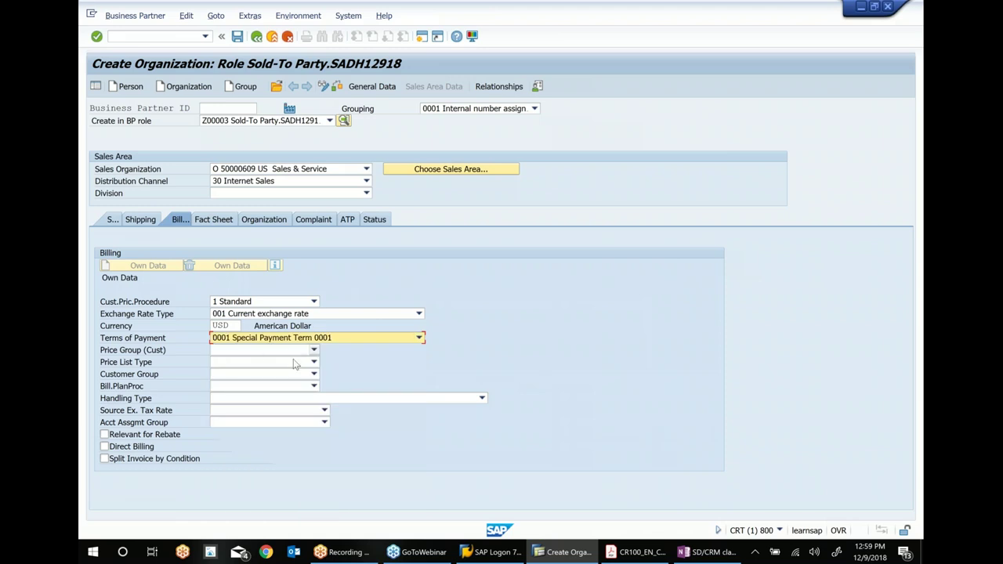
pyautogui.click(313, 362)
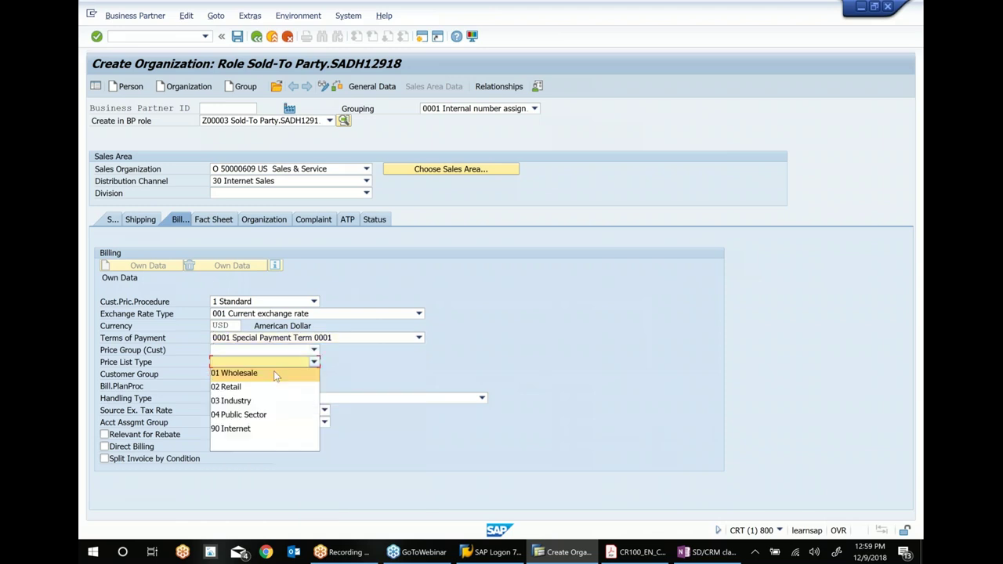
pyautogui.click(274, 371)
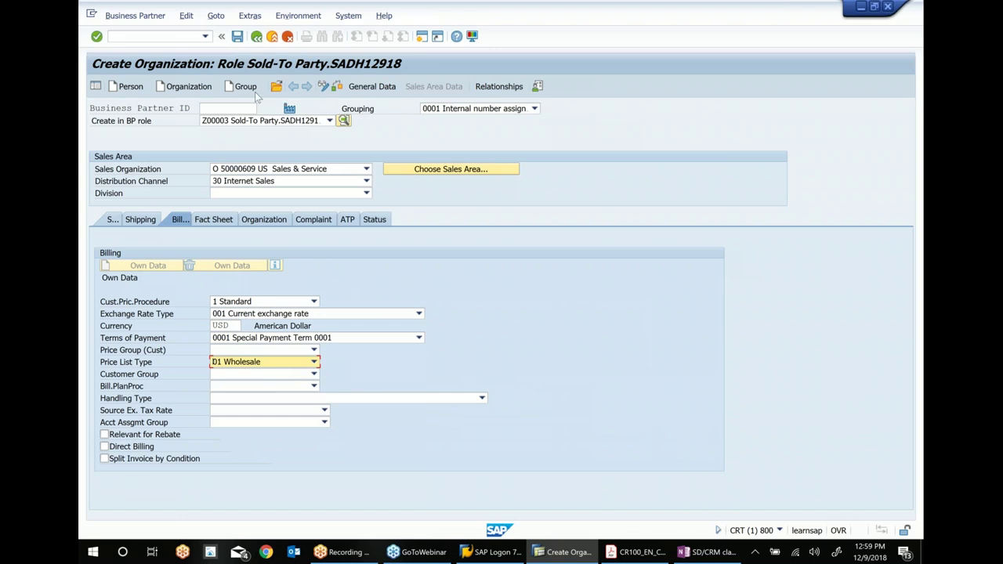
pyautogui.click(238, 37)
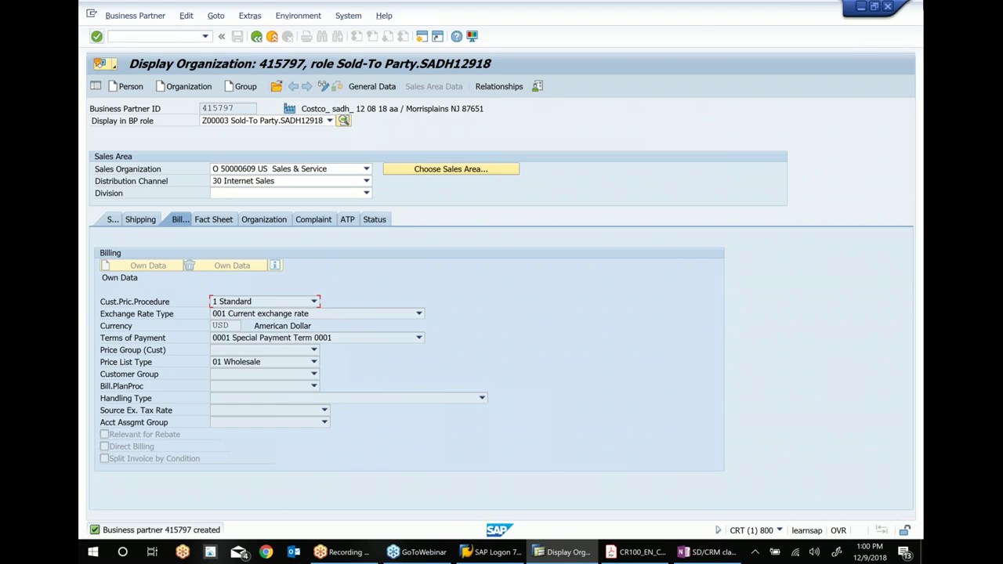
# - Copy the new business partner's ID to the OneNote class notes, appending it after "..." to the "Verify field attribute in BP" line
pyautogui.click(235, 108)
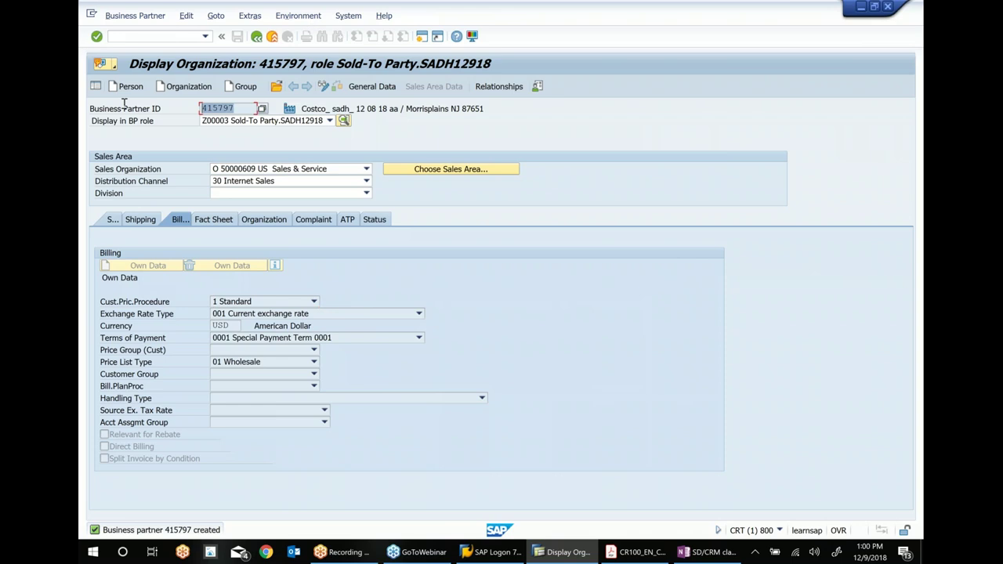
pyautogui.click(636, 552)
pyautogui.click(708, 552)
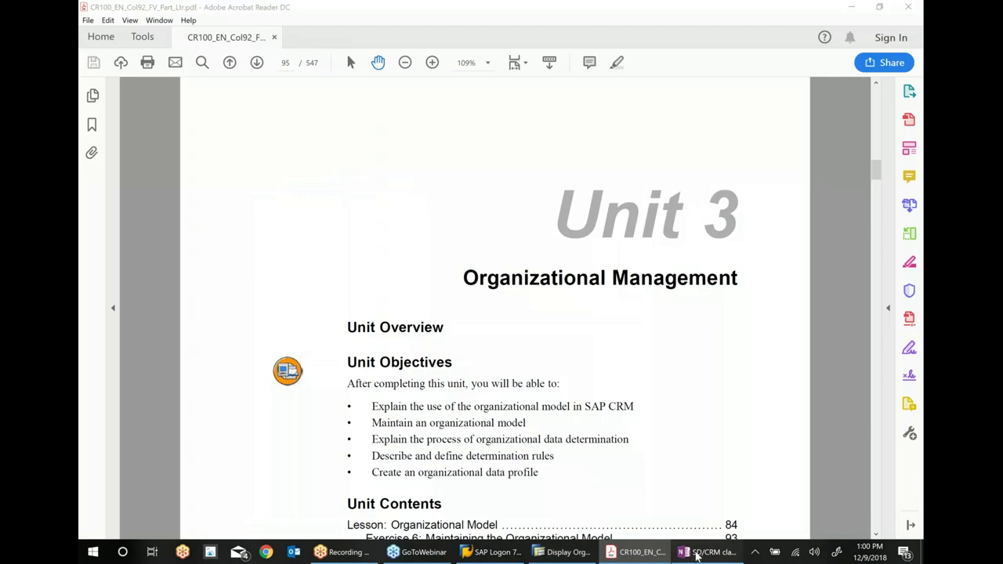
pyautogui.click(365, 373)
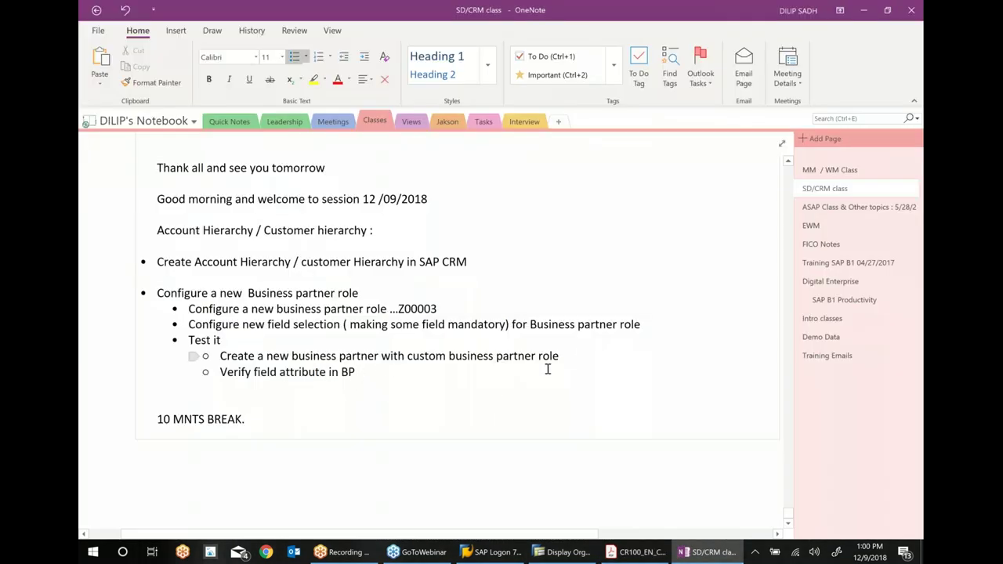
pyautogui.write('...')
pyautogui.write('415797')
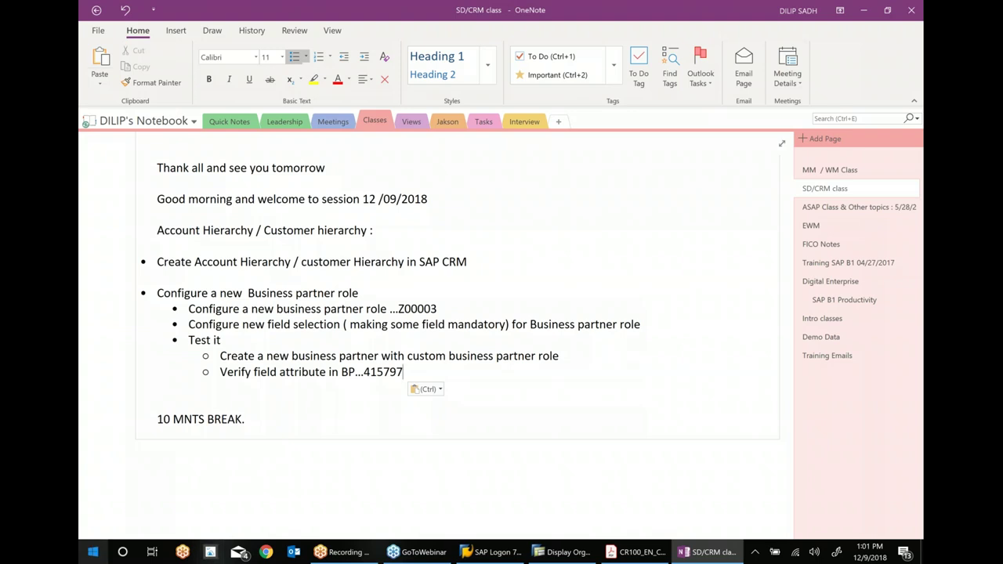
# - Switch to the CR100 PDF in Acrobat Reader and read on to the lesson "Set Types, Attributes, Categories, and Hierarchies"
pyautogui.click(639, 553)
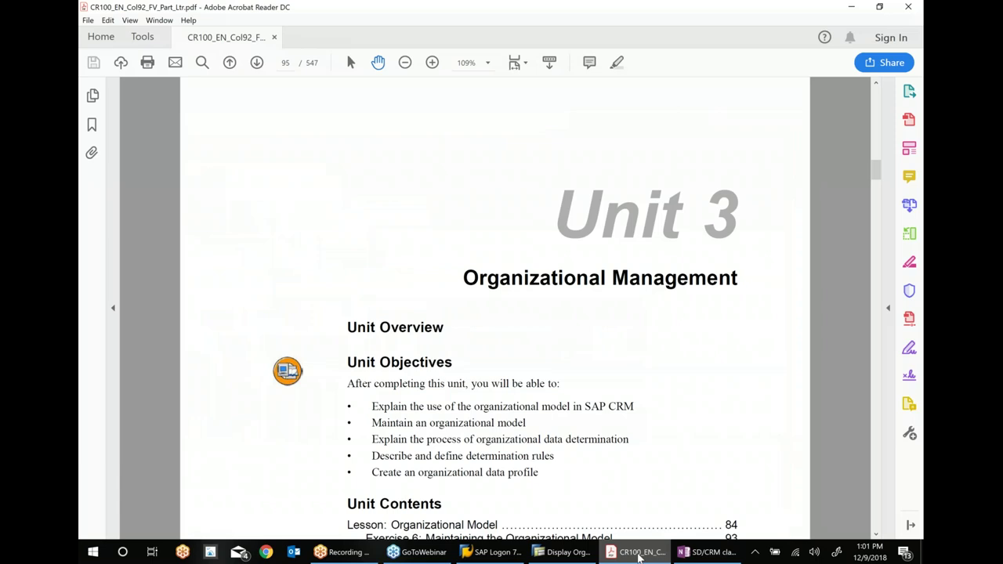
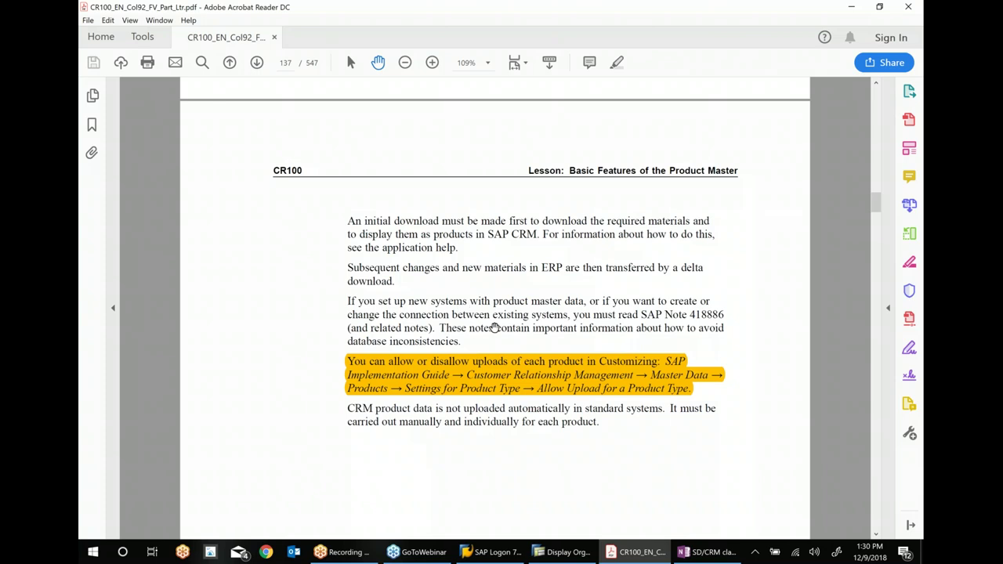
pyautogui.scroll(-4, 604, 406)
pyautogui.scroll(-12, 605, 405)
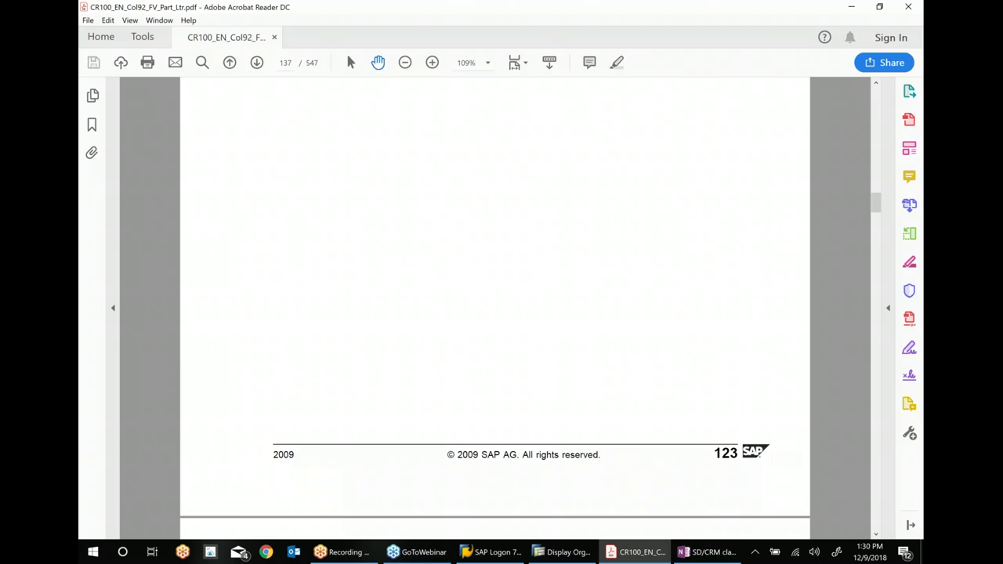
pyautogui.scroll(-14, 604, 405)
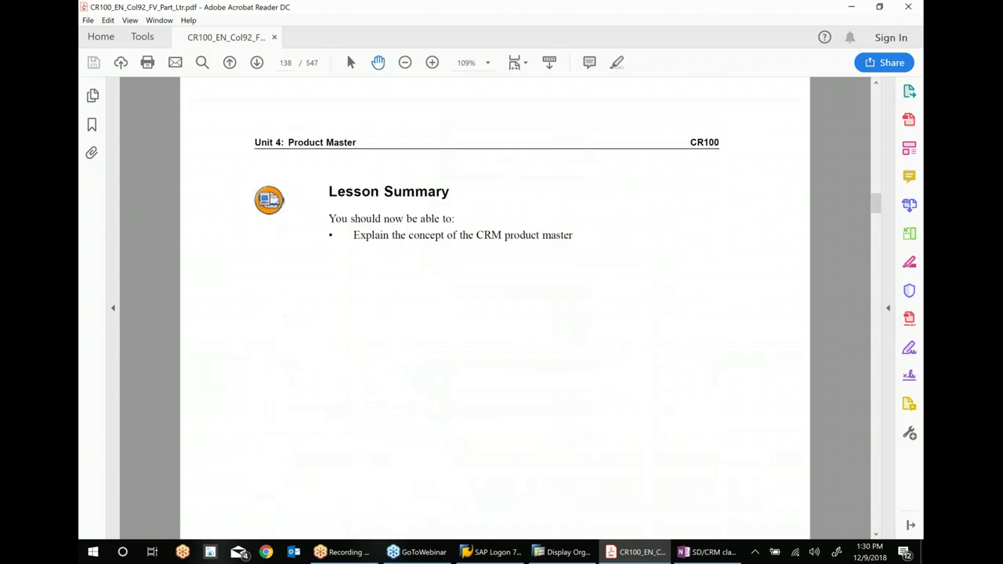
pyautogui.scroll(-12, 602, 408)
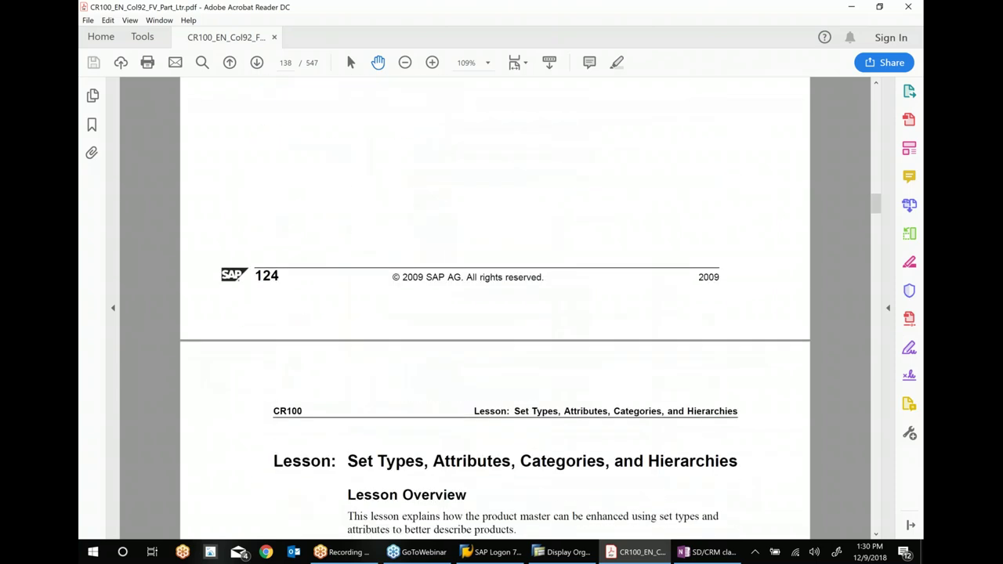
pyautogui.scroll(-1, 602, 407)
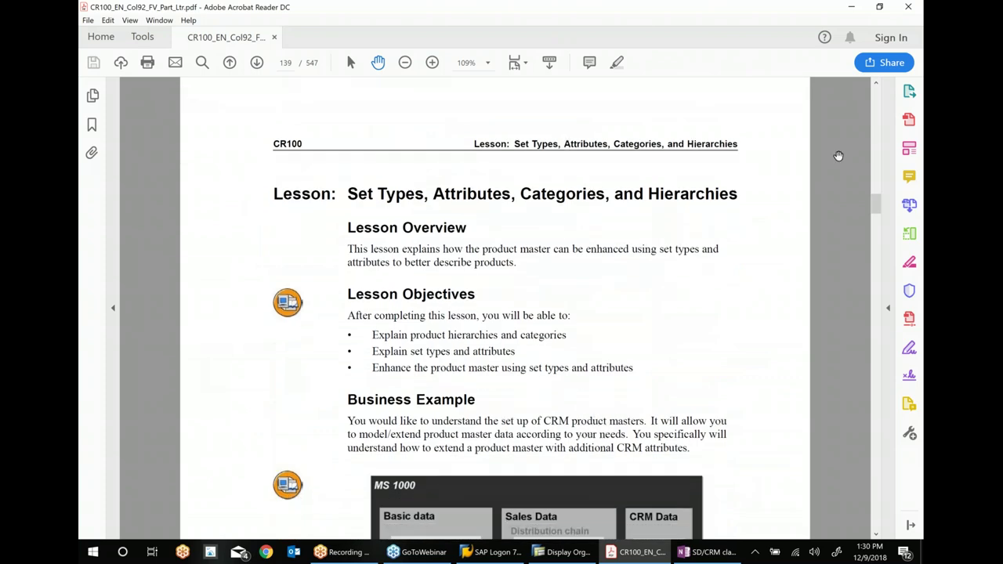
# - Return to the OneNote class notes and add the bullet "Create Product master exercise" a few lines below the customer material note
pyautogui.click(846, 10)
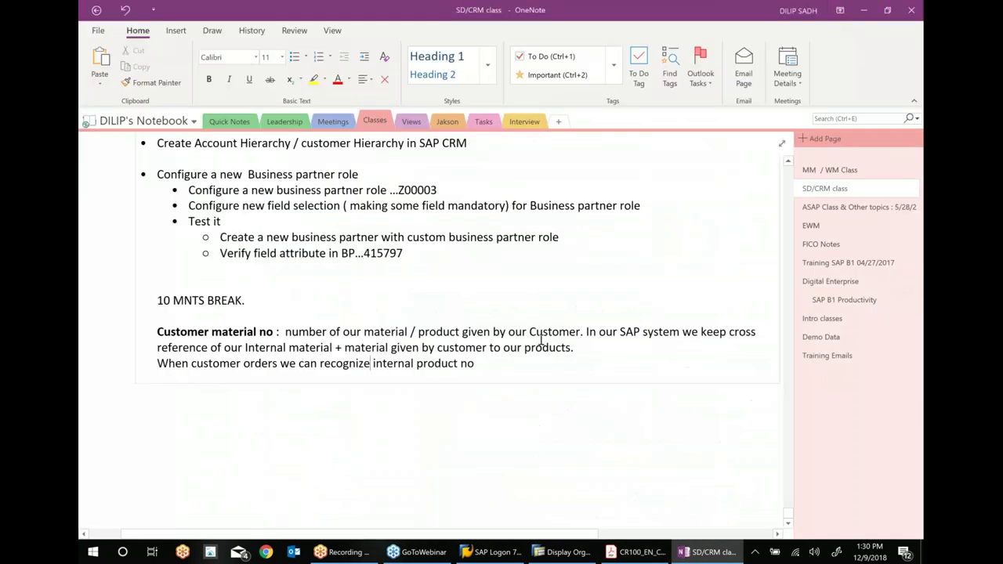
pyautogui.press('Return')
pyautogui.press('Return')
pyautogui.press('Return')
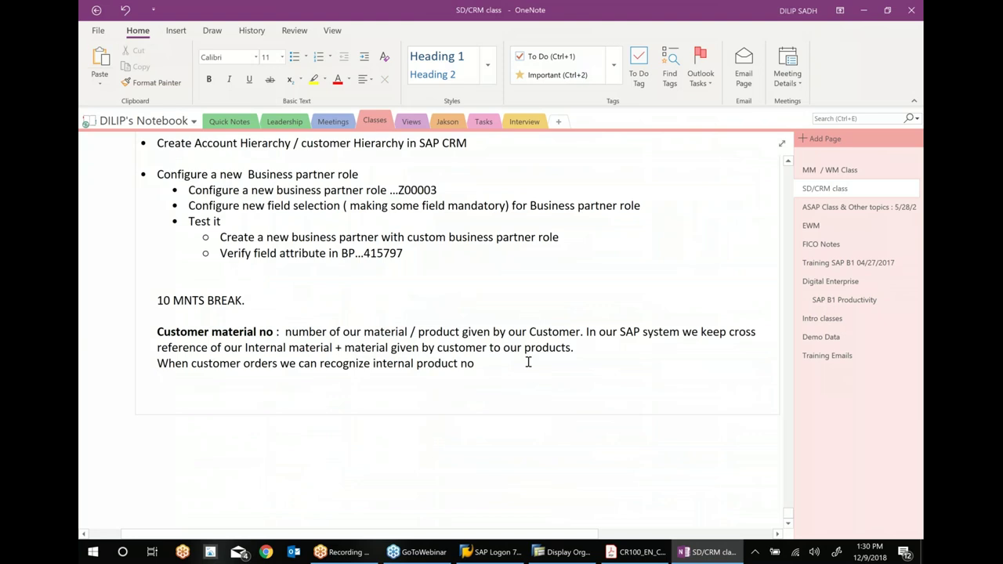
pyautogui.hotkey('ctrl', '.')
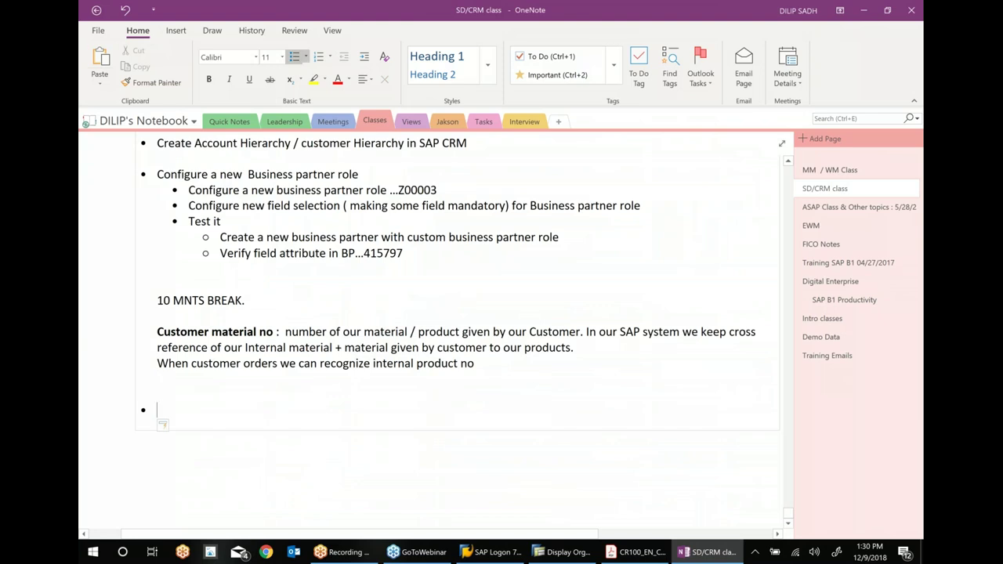
pyautogui.write('Create Product ex')
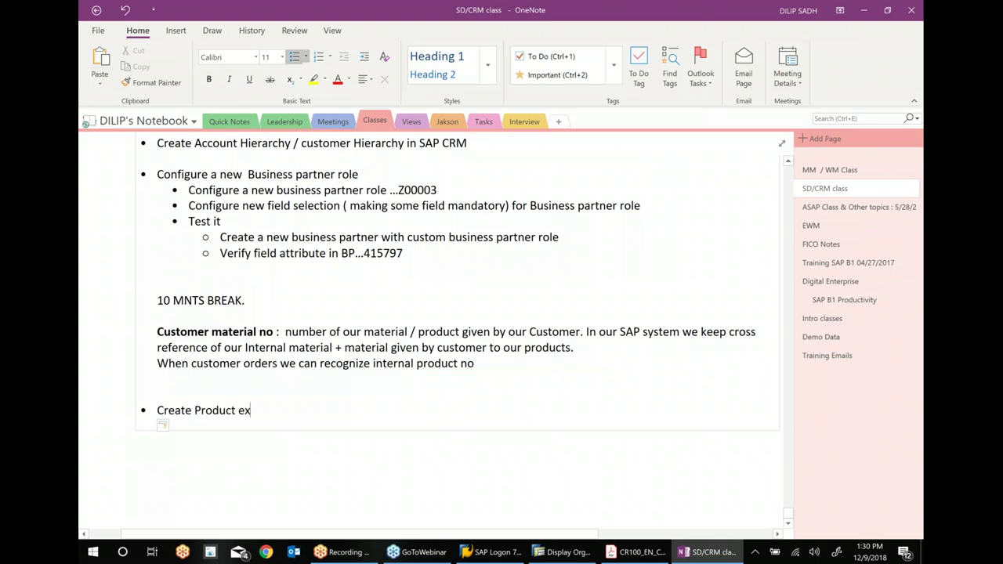
pyautogui.press('BackSpace')
pyautogui.press('BackSpace')
pyautogui.write('ma')
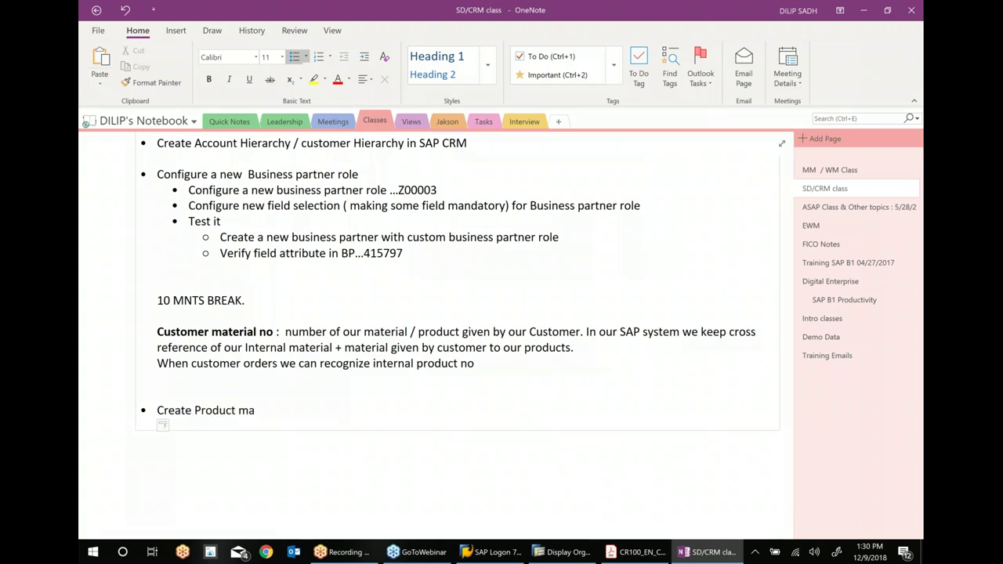
pyautogui.write('ster exercise')
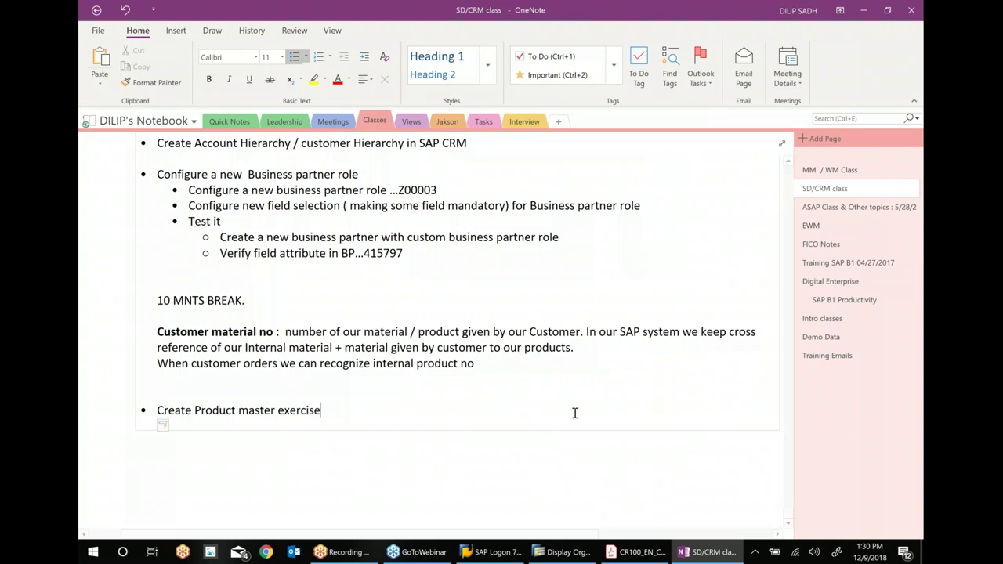
# - Add an indented sub-bullet "Create a Material product" under the product master exercise, correcting the misspelled word to "Material"
pyautogui.scroll(-3, 790, 525)
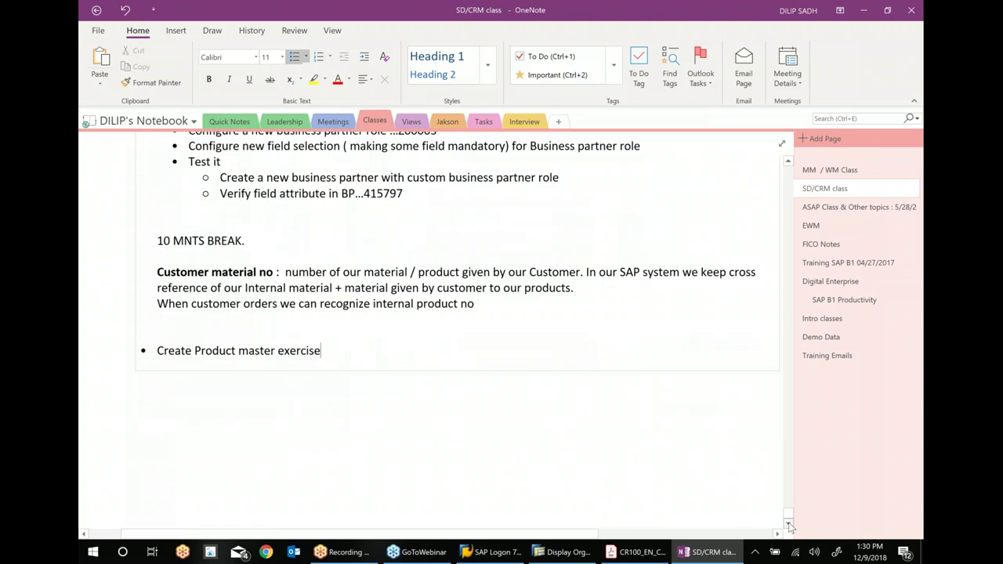
pyautogui.press('Return')
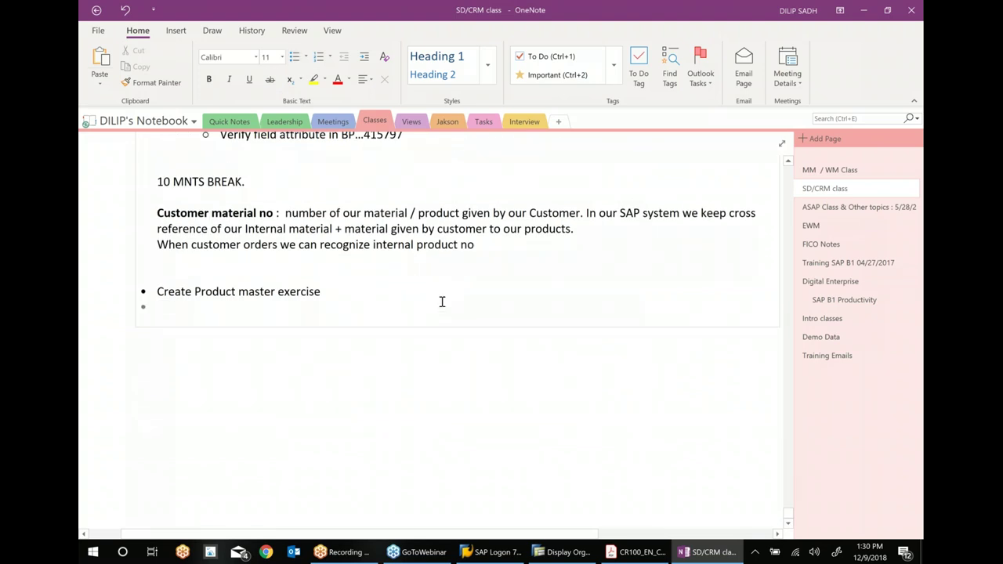
pyautogui.click(366, 58)
pyautogui.write('Create a')
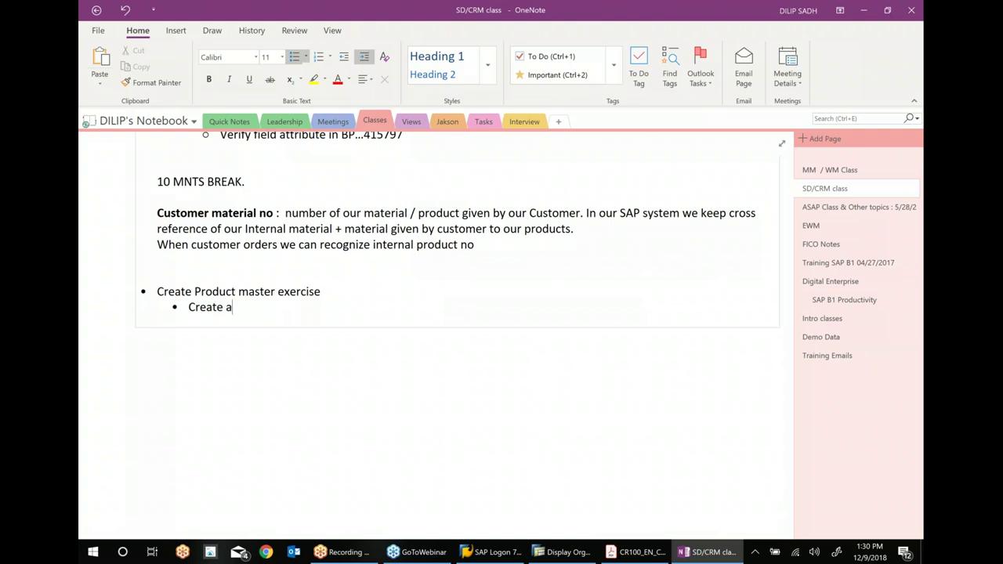
pyautogui.write(' N')
pyautogui.press('BackSpace')
pyautogui.write('mAYETIAL product')
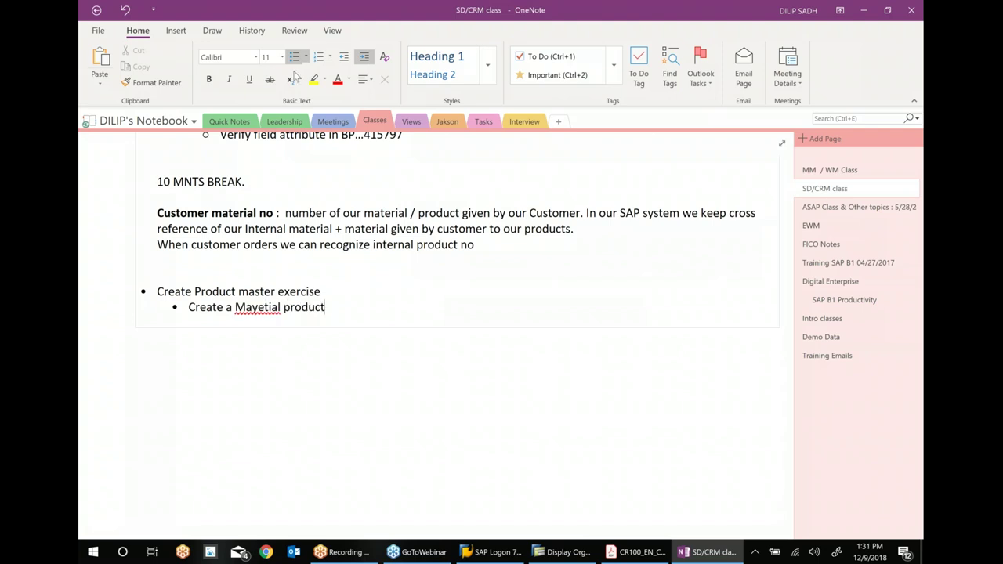
pyautogui.rightClick(258, 307)
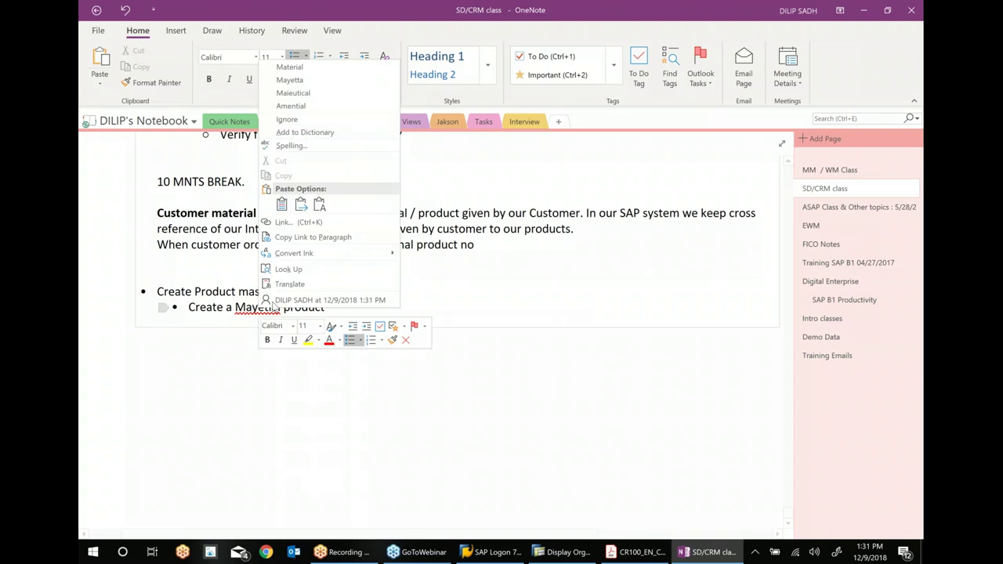
pyautogui.click(294, 66)
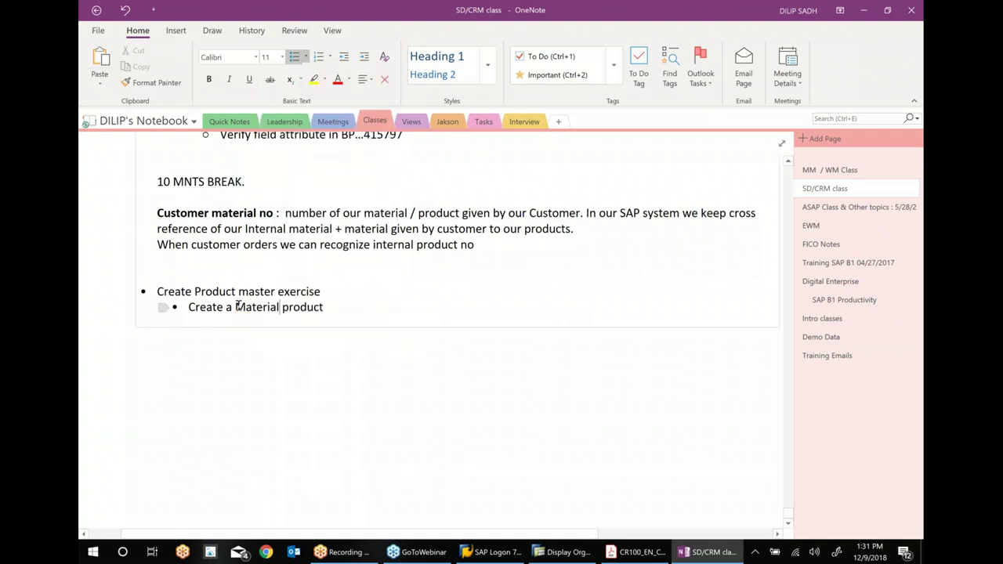
# - Put the word "Material" in quotation marks in the "Create a Material product" sub-bullet of the class notes
pyautogui.click(236, 306)
pyautogui.write('"')
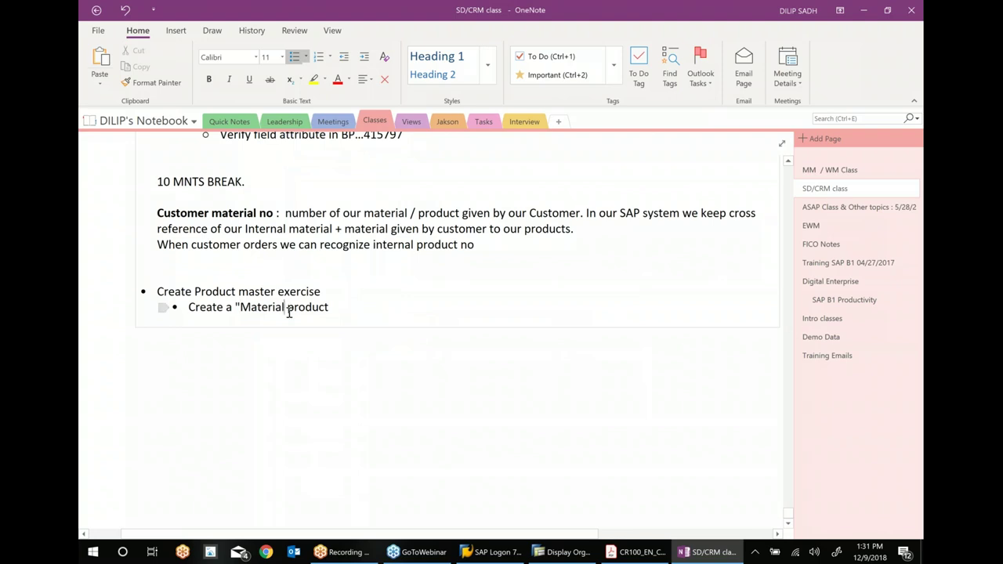
pyautogui.write('"')
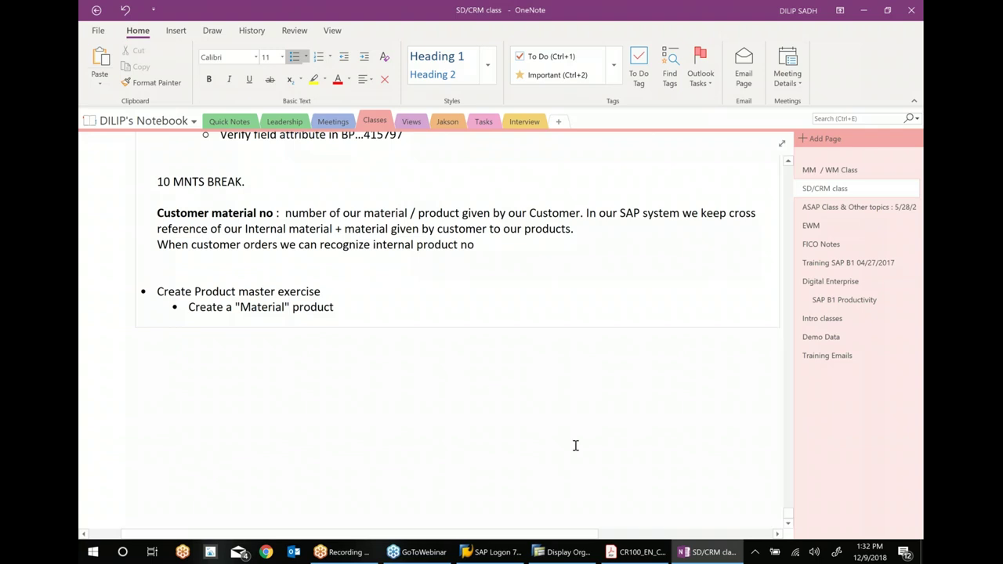
# - Switch to SAP, leave the business partner display, and start COMMPR01 - Maintain Products from the Products folder under Master Data
pyautogui.click(560, 552)
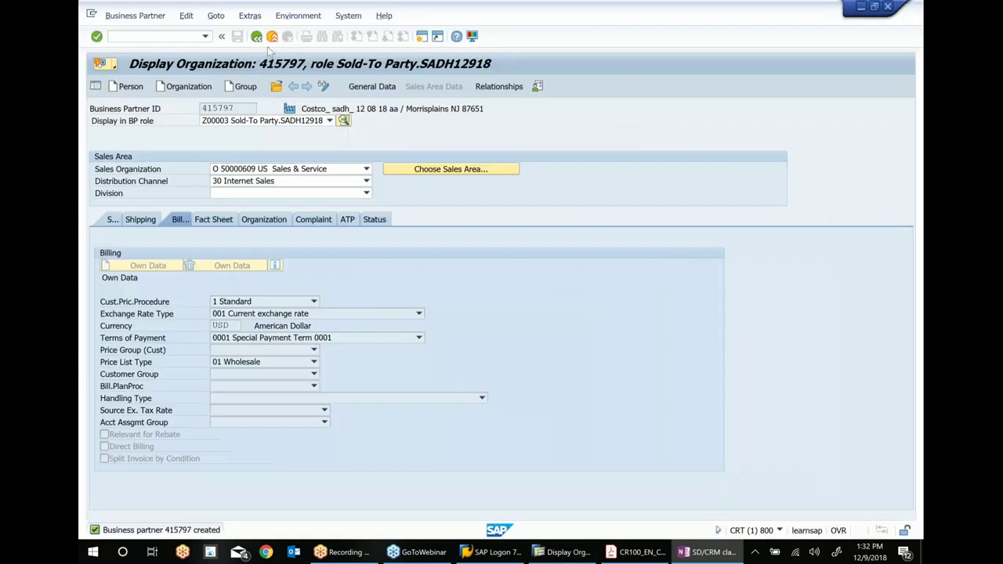
pyautogui.click(257, 37)
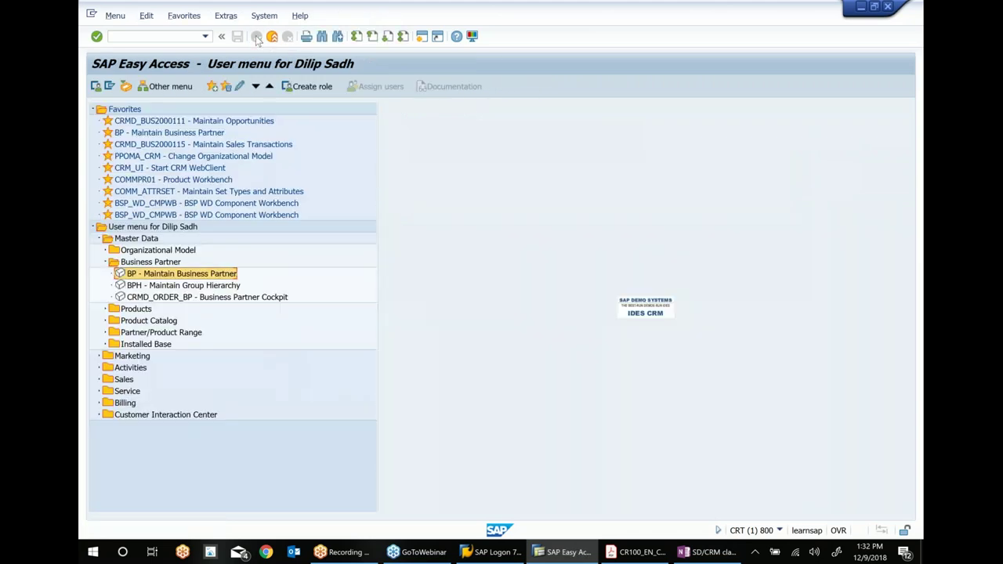
pyautogui.click(107, 263)
pyautogui.click(125, 276)
pyautogui.click(107, 275)
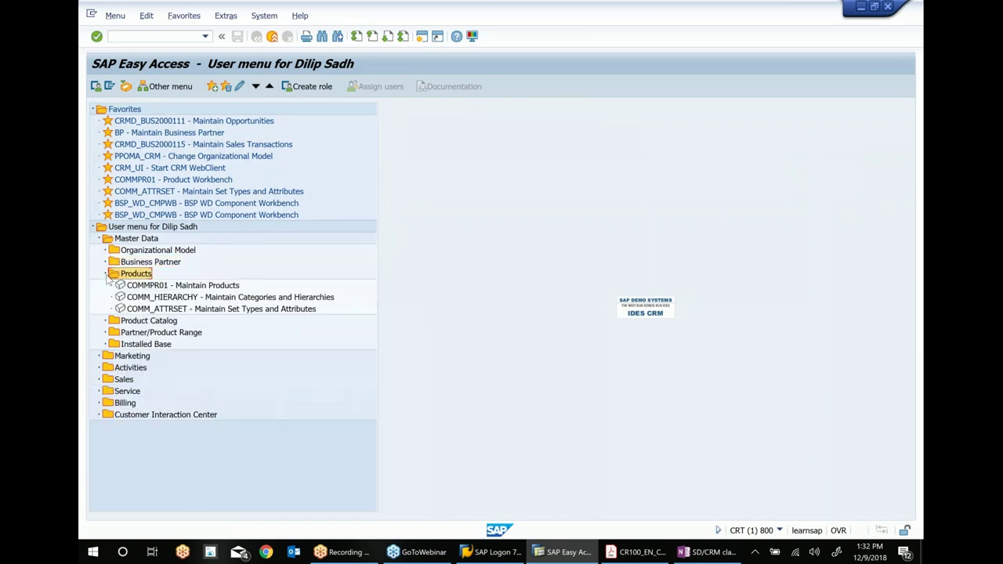
pyautogui.click(181, 287)
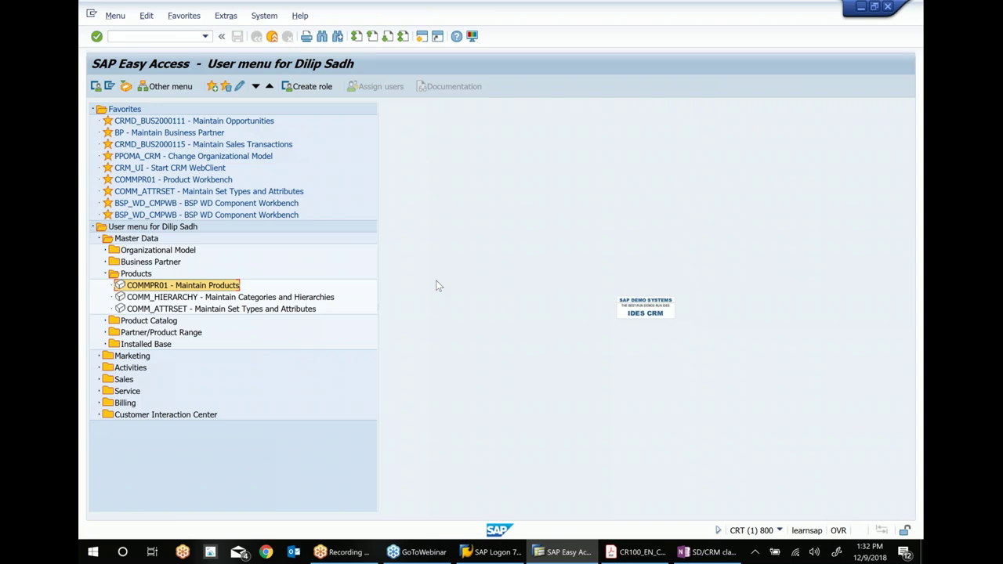
pyautogui.doubleClick(133, 287)
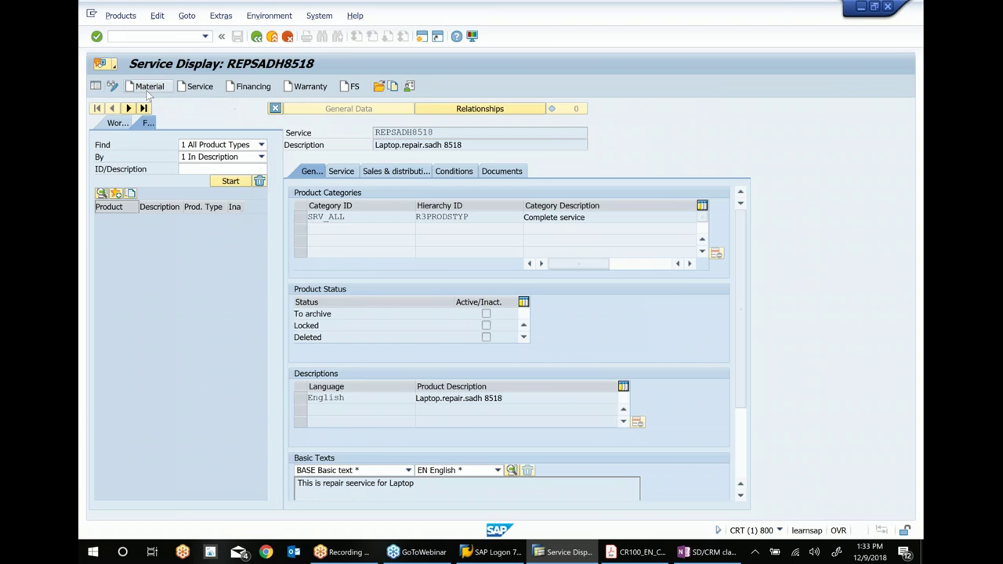
# - Start creating a material in the finished product category MAT_FERT and continue to its data entry
pyautogui.click(148, 87)
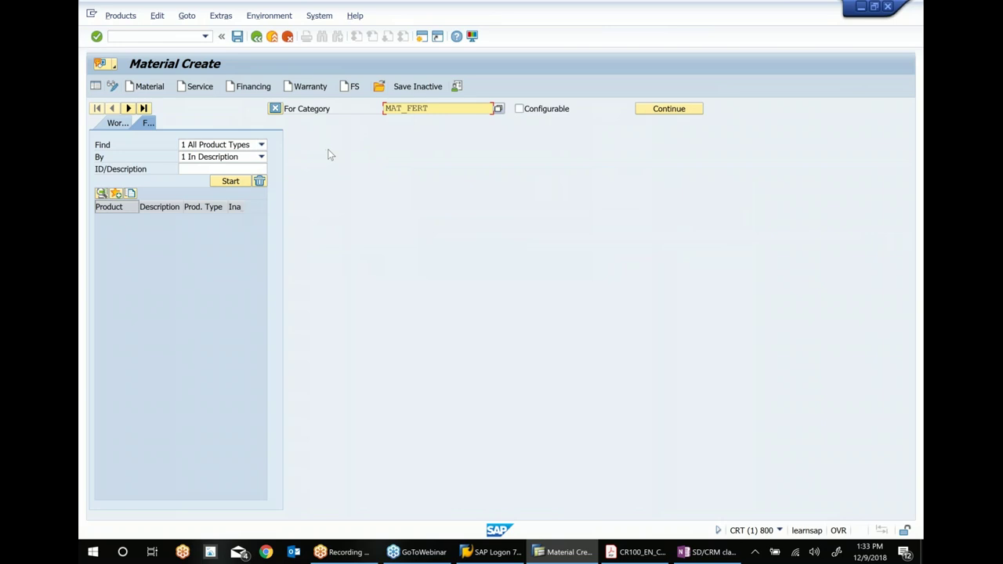
pyautogui.click(498, 109)
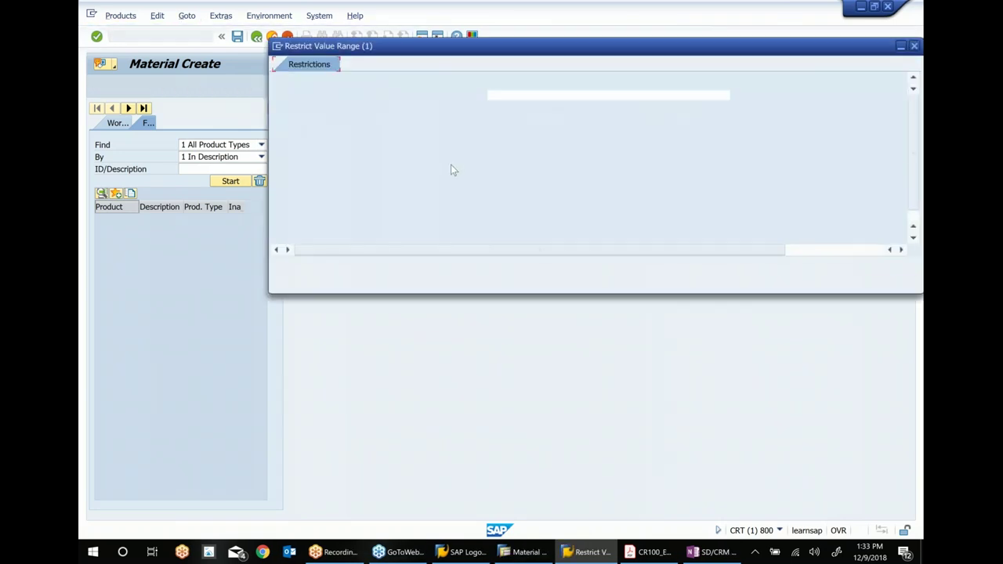
pyautogui.click(869, 264)
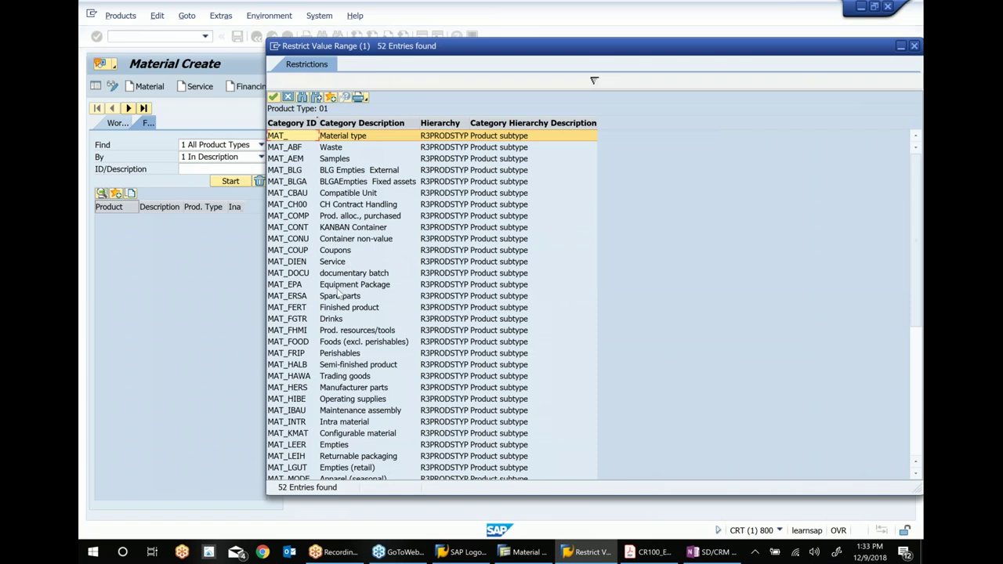
pyautogui.click(358, 311)
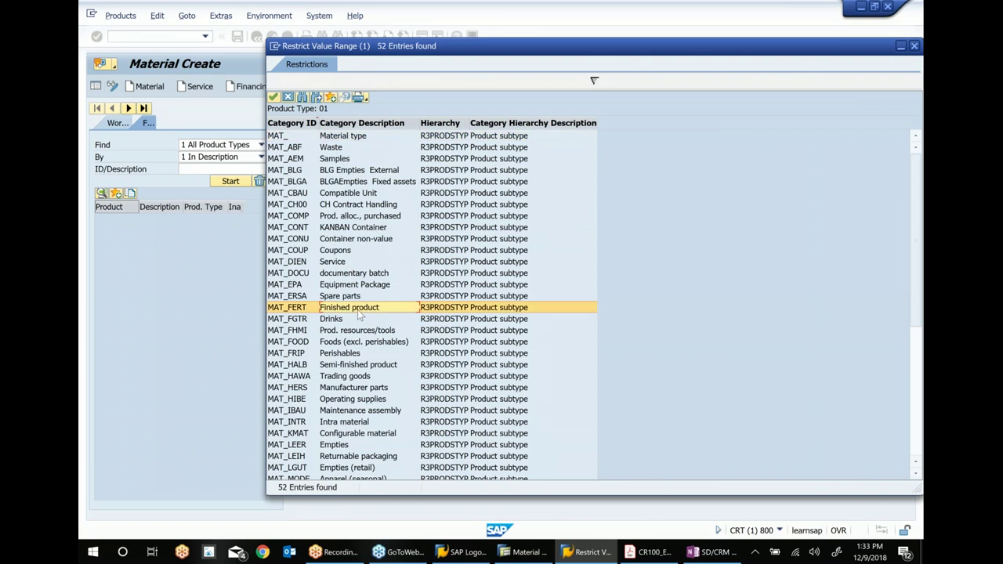
pyautogui.doubleClick(358, 311)
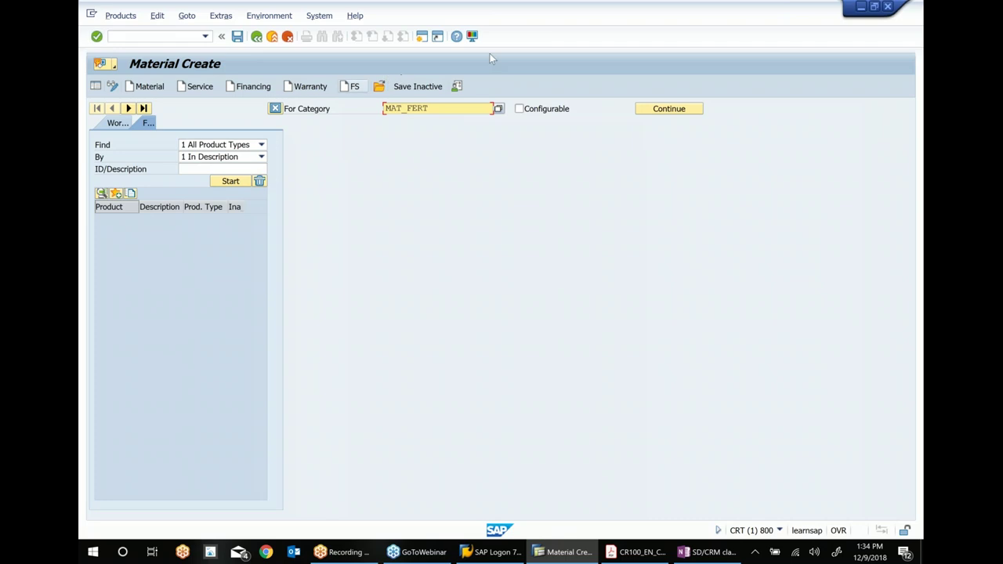
pyautogui.click(684, 113)
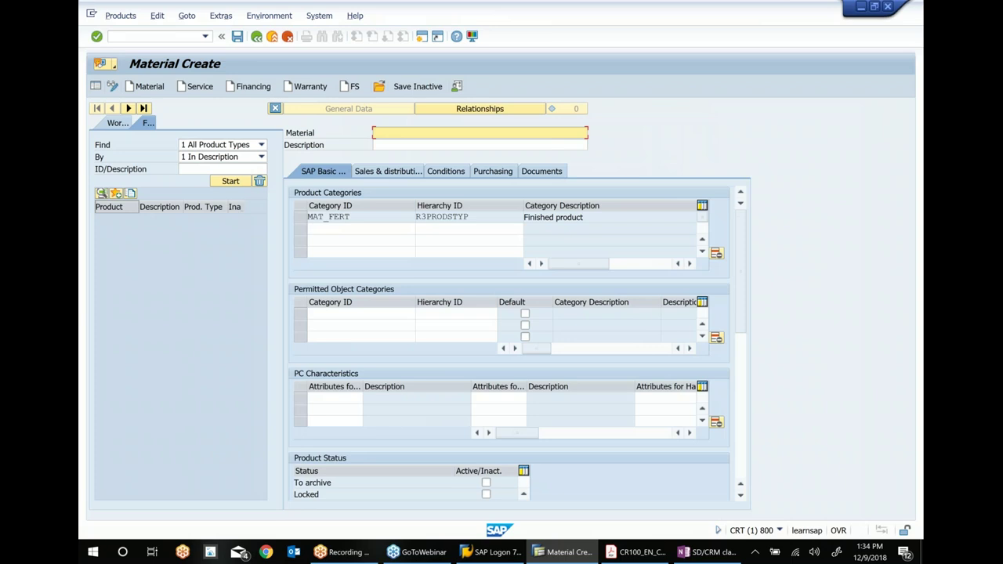
# - Set the new material's description to "Laptop_" followed by the instructor's surname and "12 09 18"
pyautogui.click(400, 145)
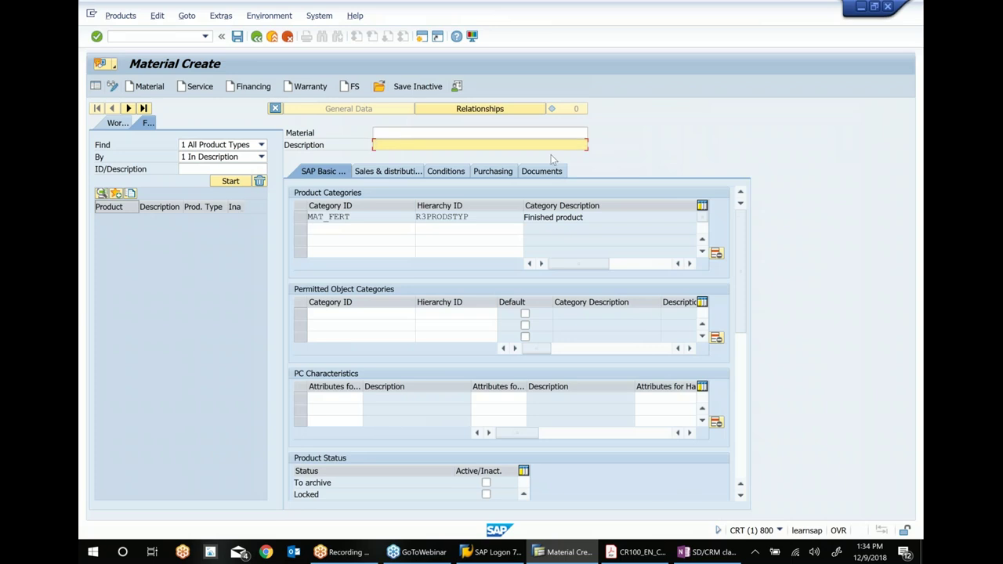
pyautogui.write('Laptop_sadh 12 09 18')
pyautogui.press('Return')
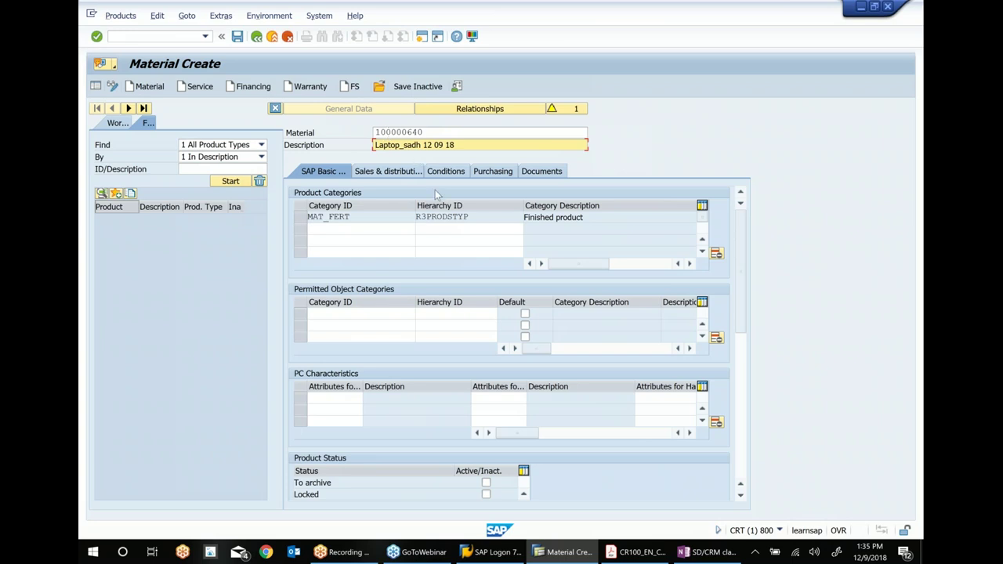
# - Display the Units of Measure set type in the material's basic data and set the base unit of measure to EA
pyautogui.moveTo(739, 270); pyautogui.dragTo(758, 363)
pyautogui.moveTo(738, 295); pyautogui.dragTo(744, 379)
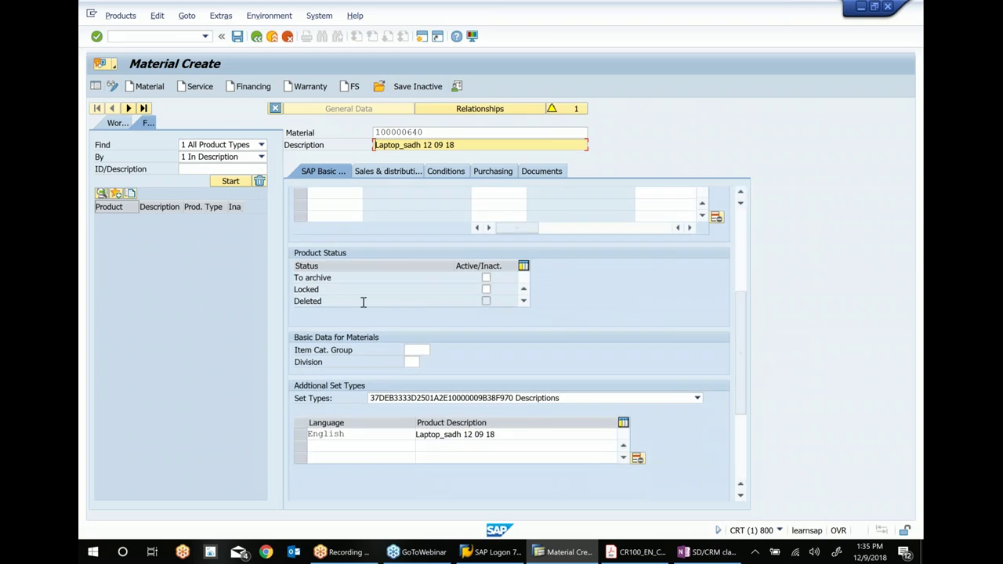
pyautogui.click(638, 400)
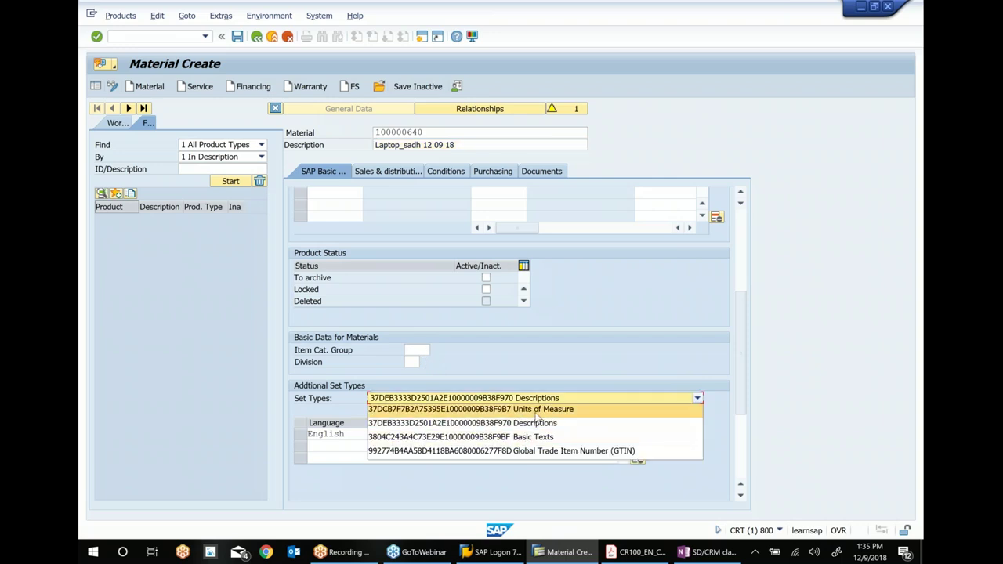
pyautogui.click(538, 411)
pyautogui.moveTo(741, 295); pyautogui.dragTo(743, 427)
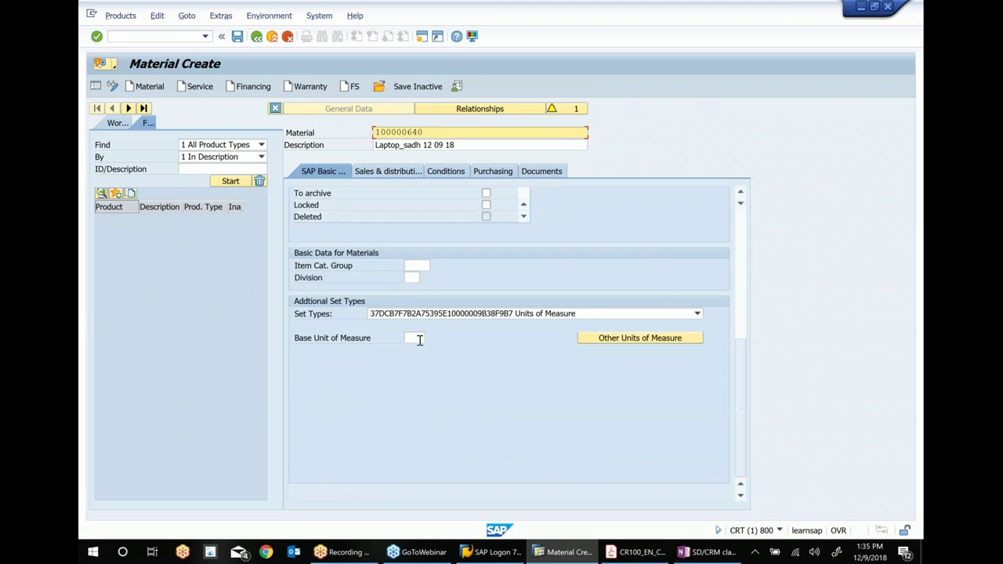
pyautogui.click(420, 339)
pyautogui.write('ea')
pyautogui.press('Return')
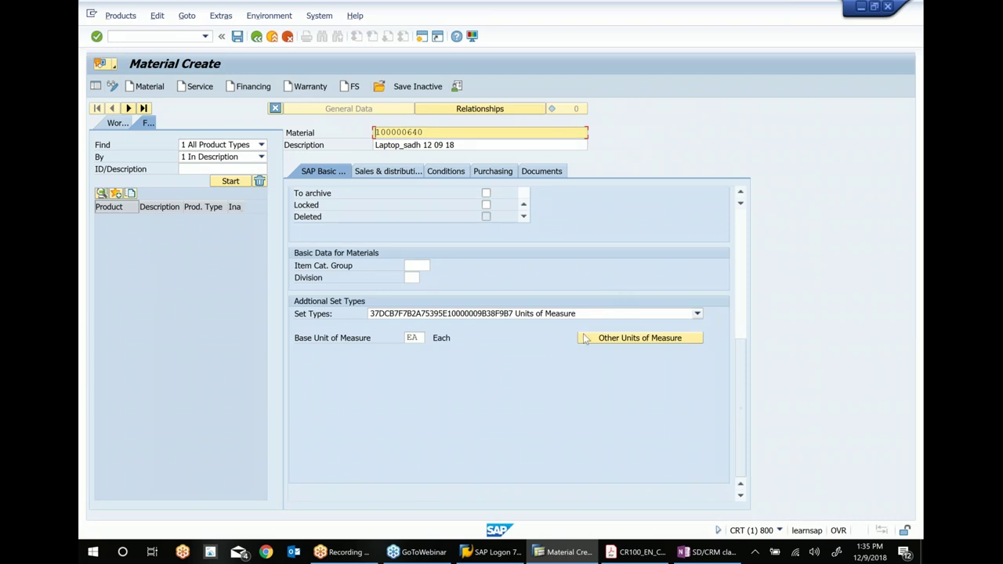
# - Assign the distribution chain with sales organization Sales US and distribution channel 30 to the material in its sales and distribution data
pyautogui.scroll(5, 737, 347)
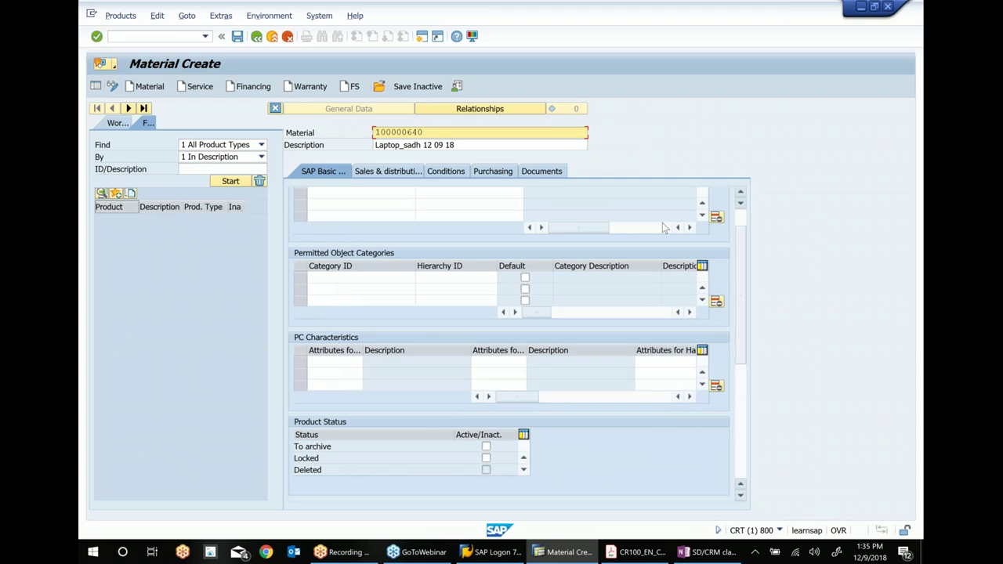
pyautogui.click(408, 178)
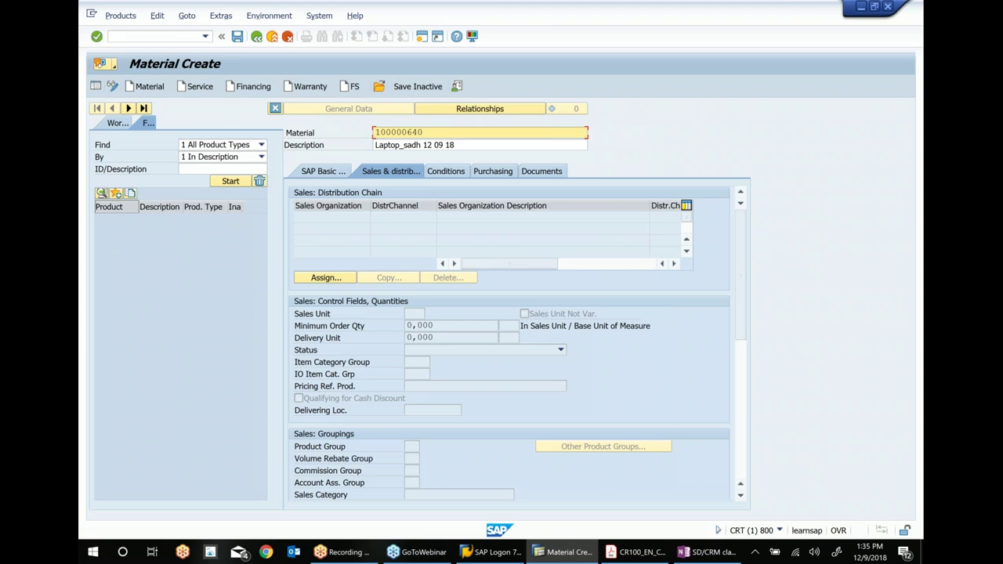
pyautogui.click(325, 281)
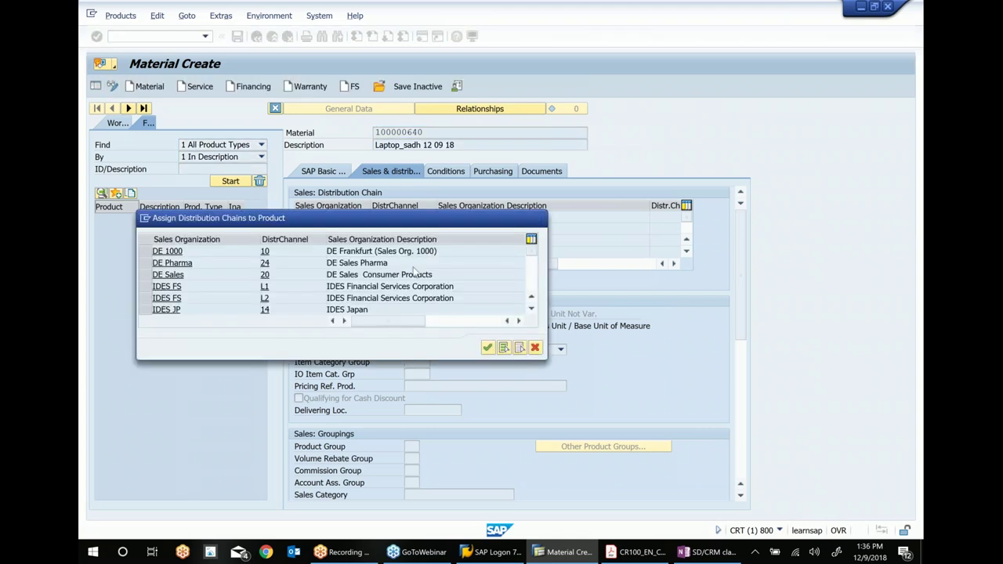
pyautogui.scroll(-2, 414, 273)
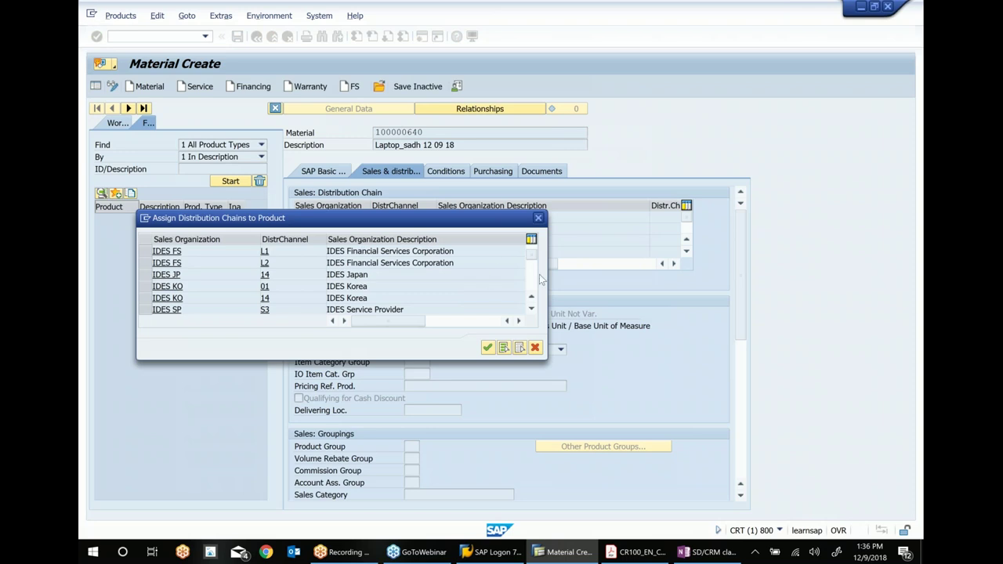
pyautogui.click(533, 251)
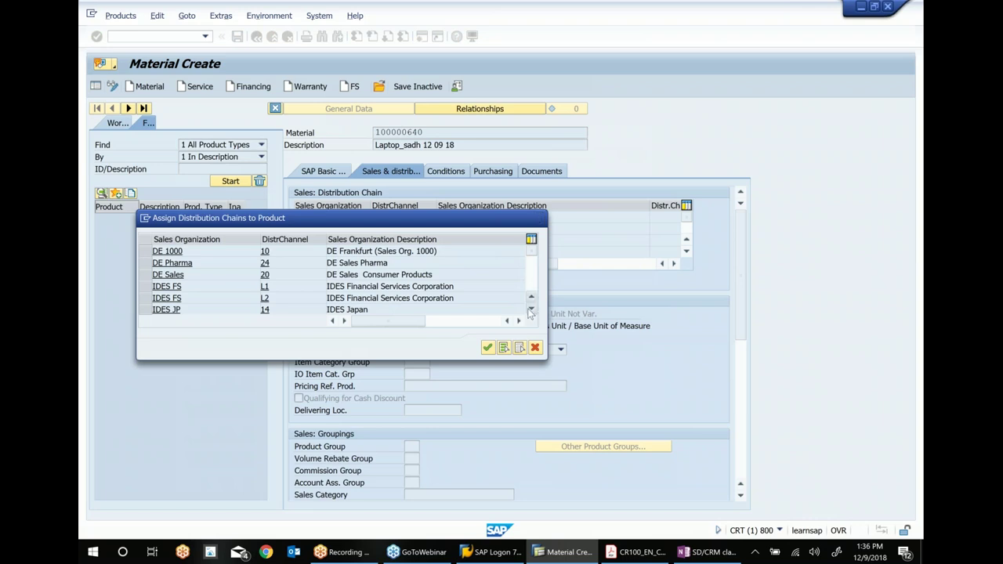
pyautogui.click(531, 309)
pyautogui.click(531, 309)
pyautogui.click(532, 310)
pyautogui.click(531, 310)
pyautogui.click(531, 310)
pyautogui.click(532, 309)
pyautogui.click(531, 309)
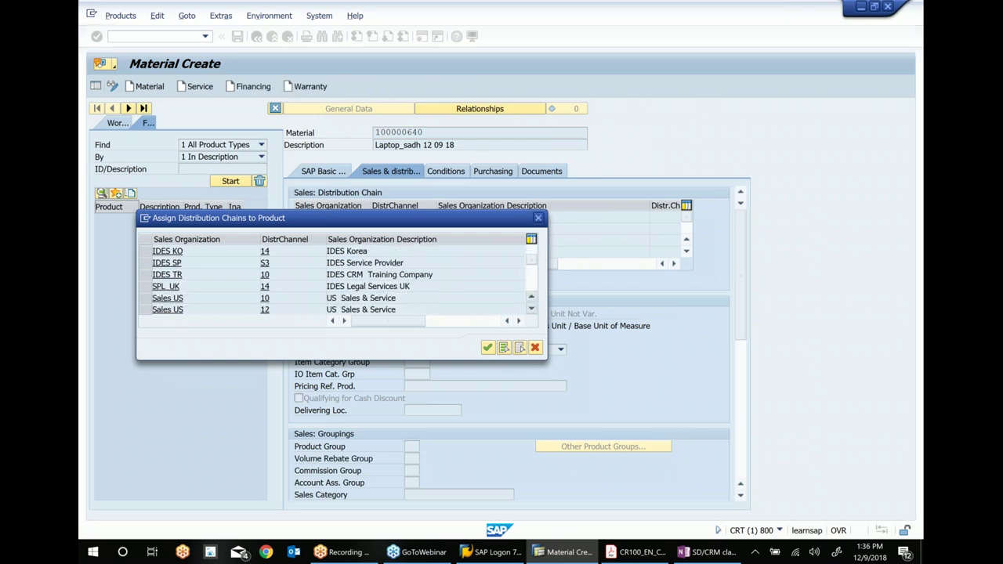
pyautogui.click(532, 311)
pyautogui.click(532, 310)
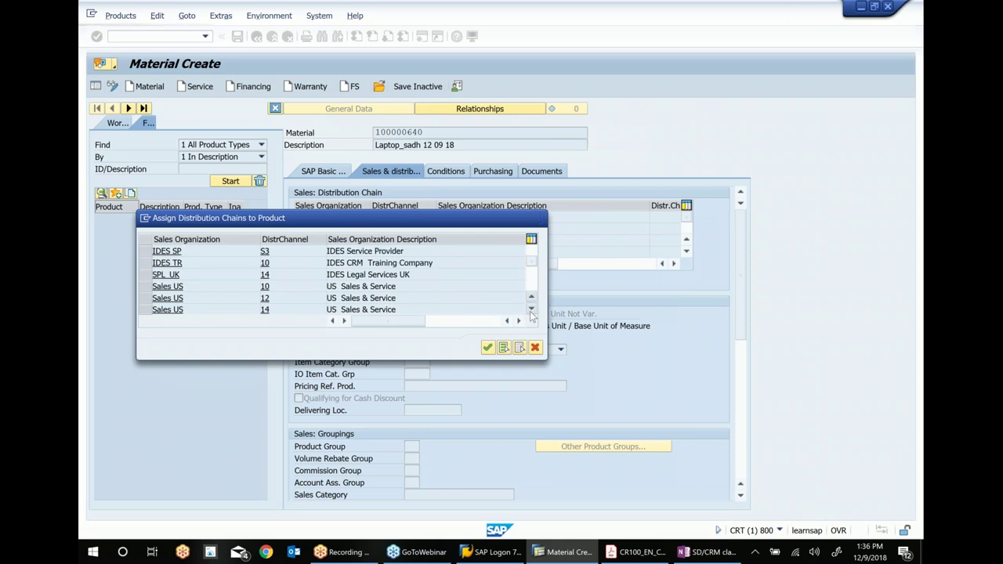
pyautogui.click(531, 310)
pyautogui.click(146, 310)
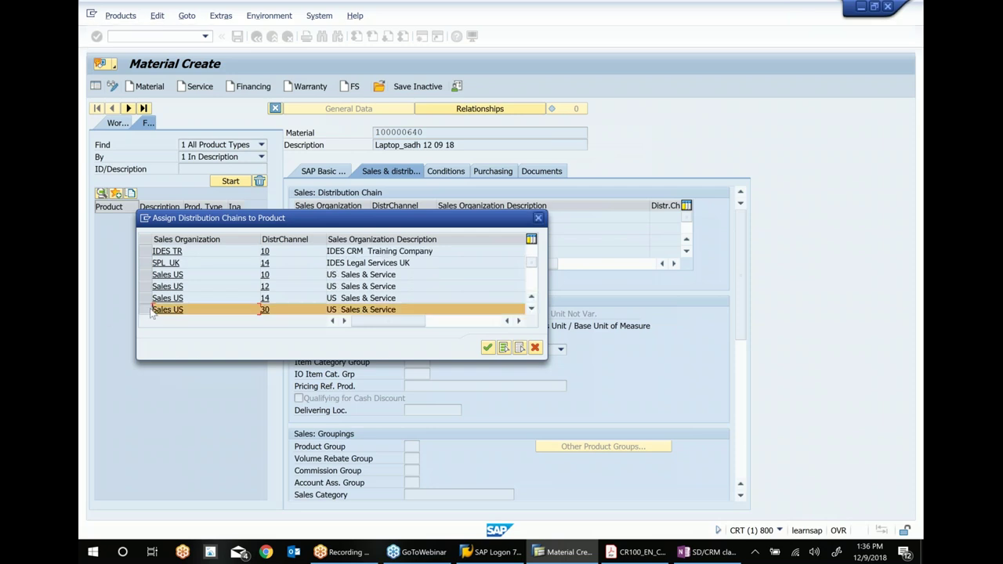
pyautogui.click(488, 348)
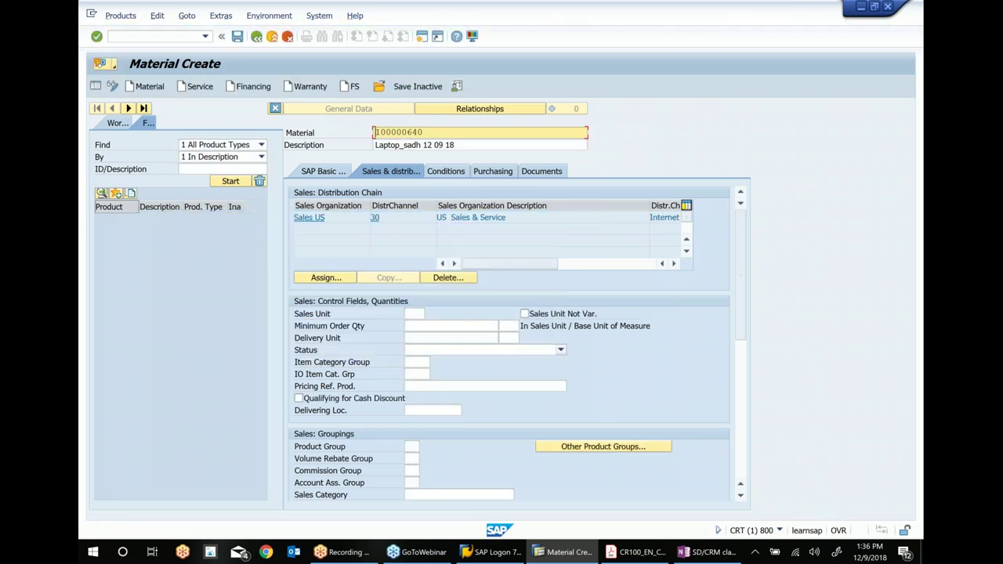
# - Set the sales unit to EA and the item category group to NORM for the assigned distribution chain
pyautogui.click(412, 315)
pyautogui.write('ea')
pyautogui.press('Return')
pyautogui.press('Return')
pyautogui.click(416, 362)
pyautogui.write('norm')
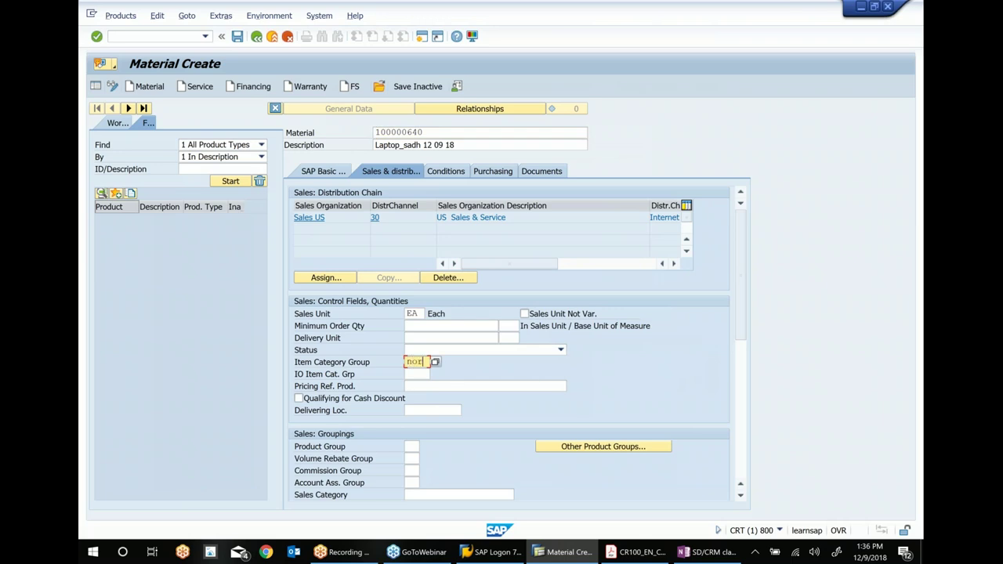
pyautogui.press('Return')
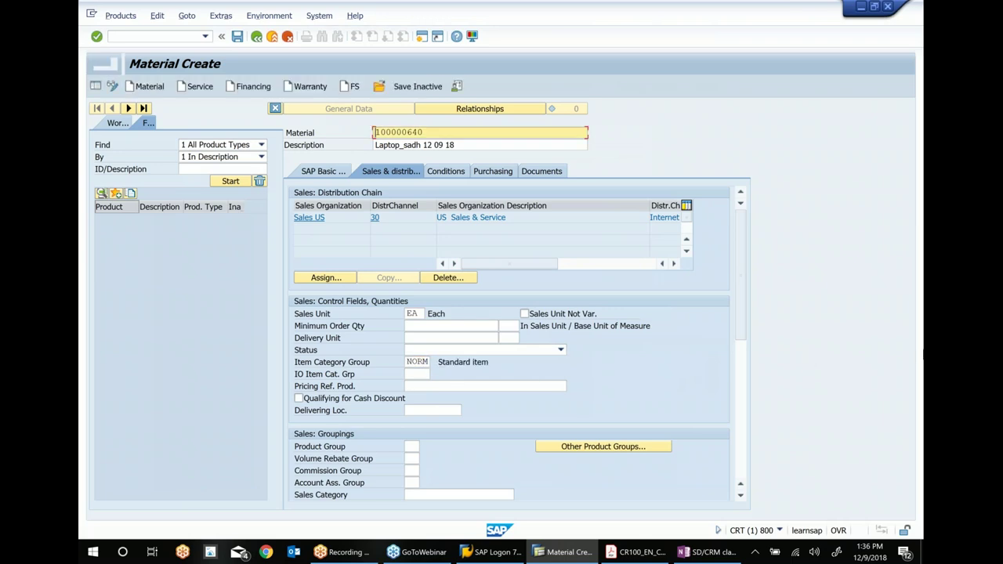
# - Add a product tax entry for country US with tax type UTXJ and tax group NONE
pyautogui.moveTo(740, 268); pyautogui.dragTo(735, 353)
pyautogui.click(309, 375)
pyautogui.write('us')
pyautogui.click(394, 375)
pyautogui.press('Return')
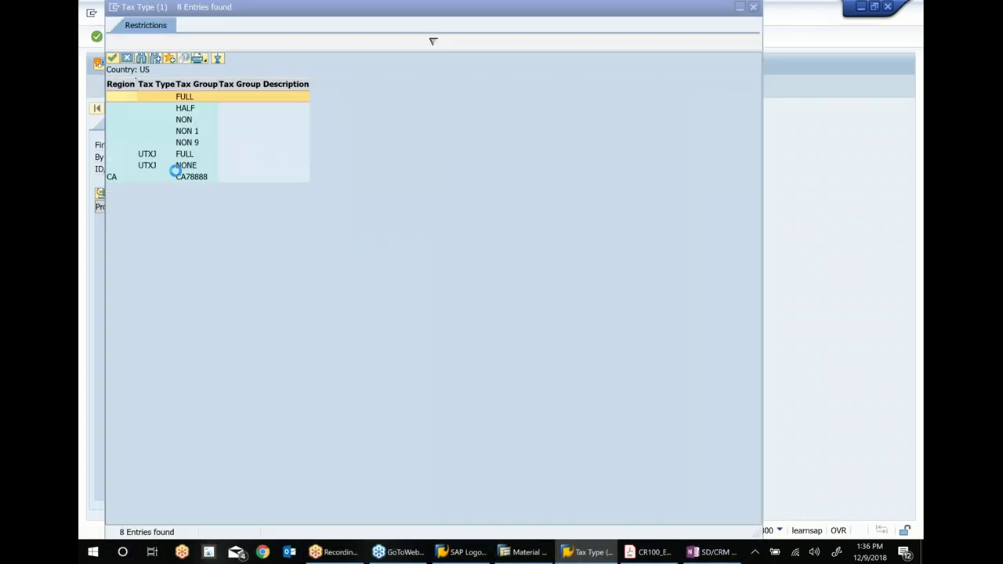
pyautogui.doubleClick(188, 165)
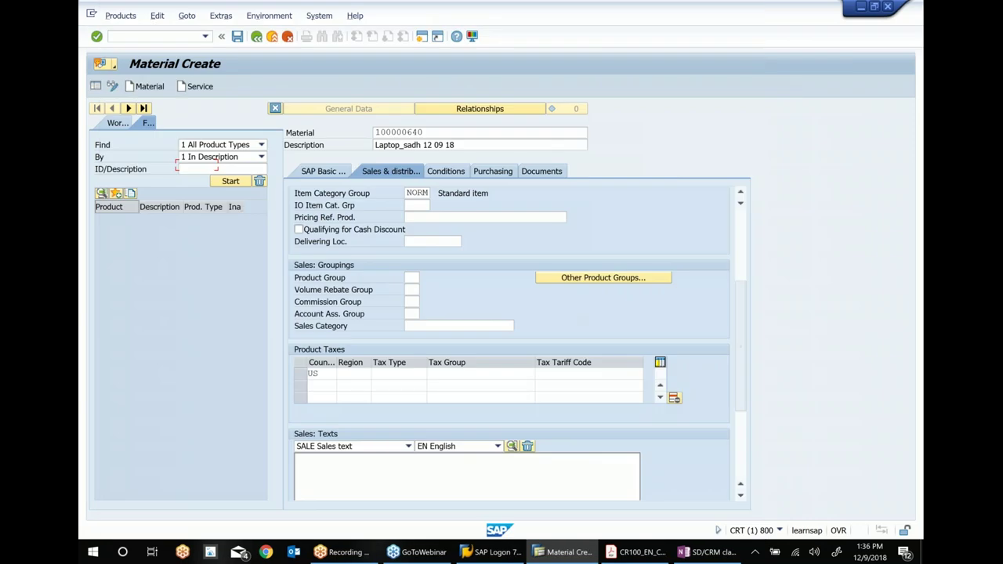
pyautogui.press('Return')
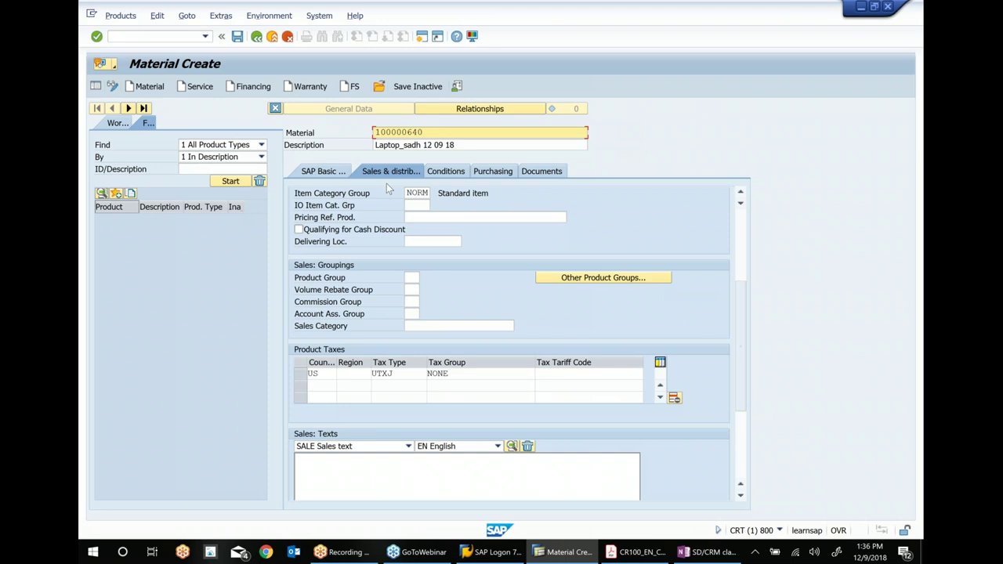
# - Add a condition record of type 0PR0 Price to the laptop material's CRM Sales/Service conditions
pyautogui.click(451, 172)
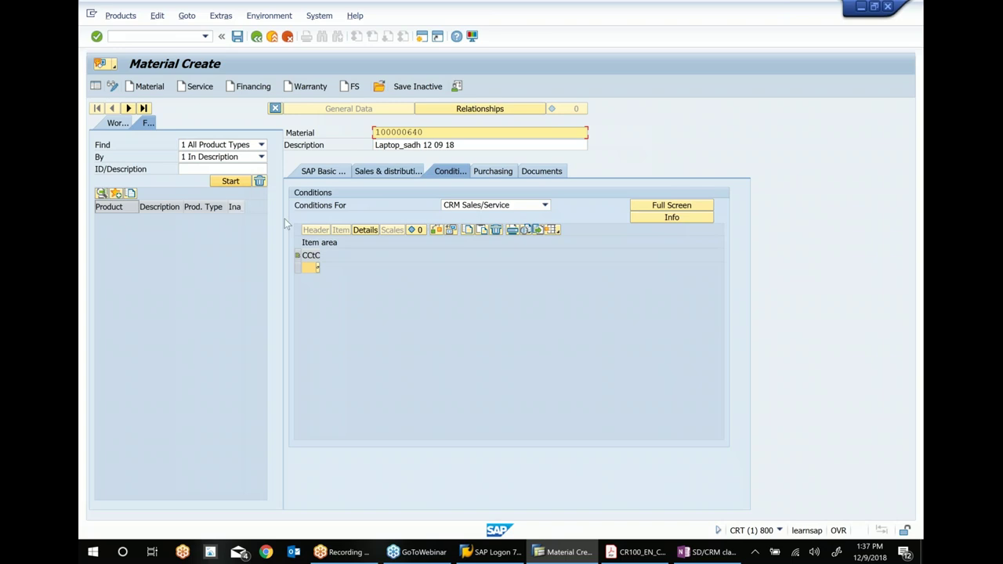
pyautogui.click(324, 265)
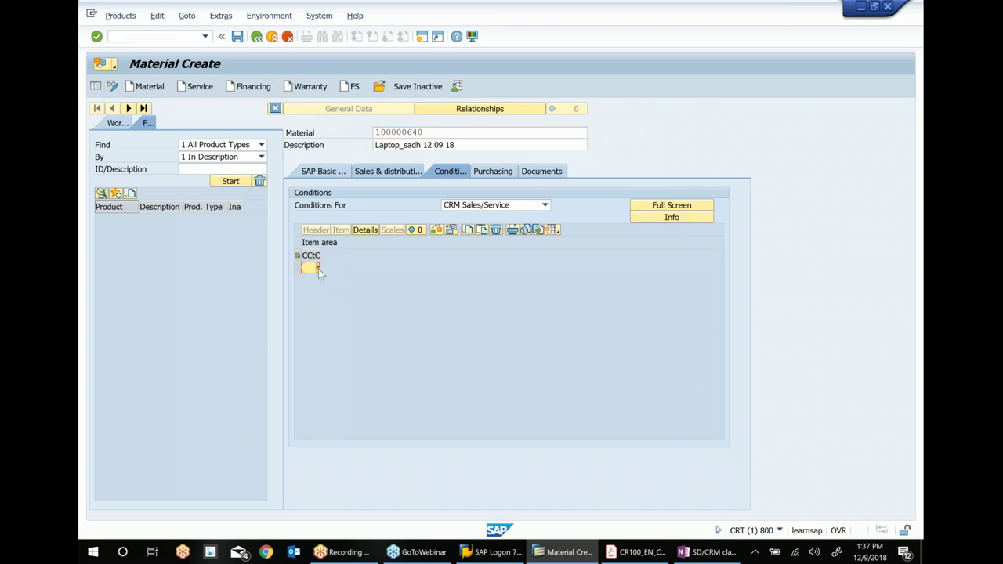
pyautogui.press('F4')
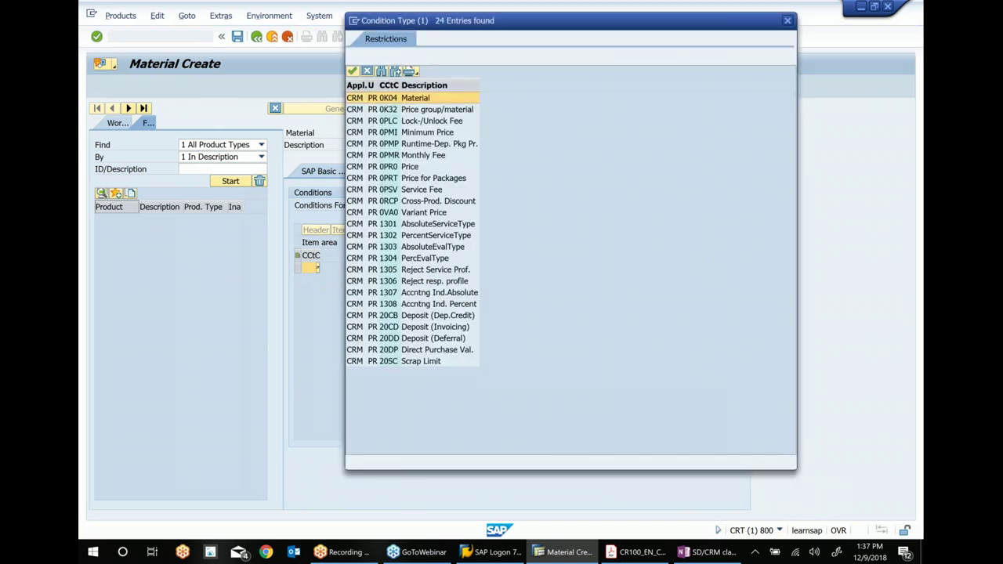
pyautogui.doubleClick(388, 166)
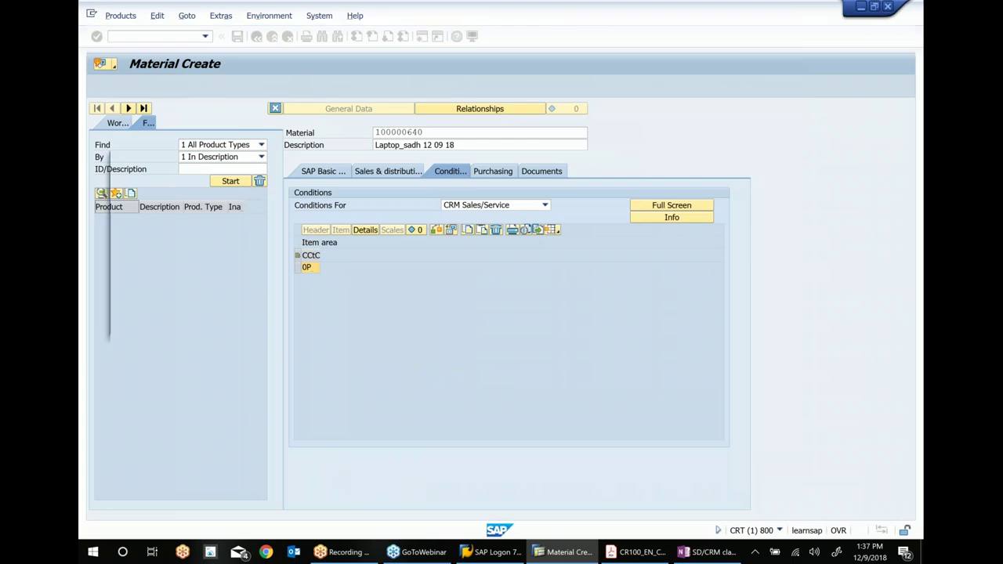
pyautogui.click(244, 193)
pyautogui.click(413, 323)
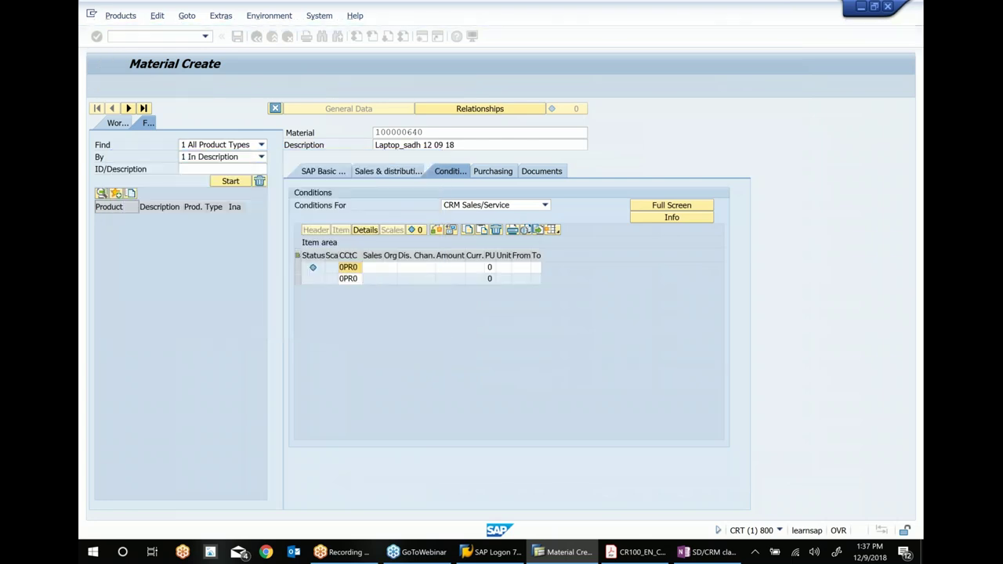
# - Assign sales organization Sales US with distribution channel 30 to the 0PR0 price condition
pyautogui.click(392, 270)
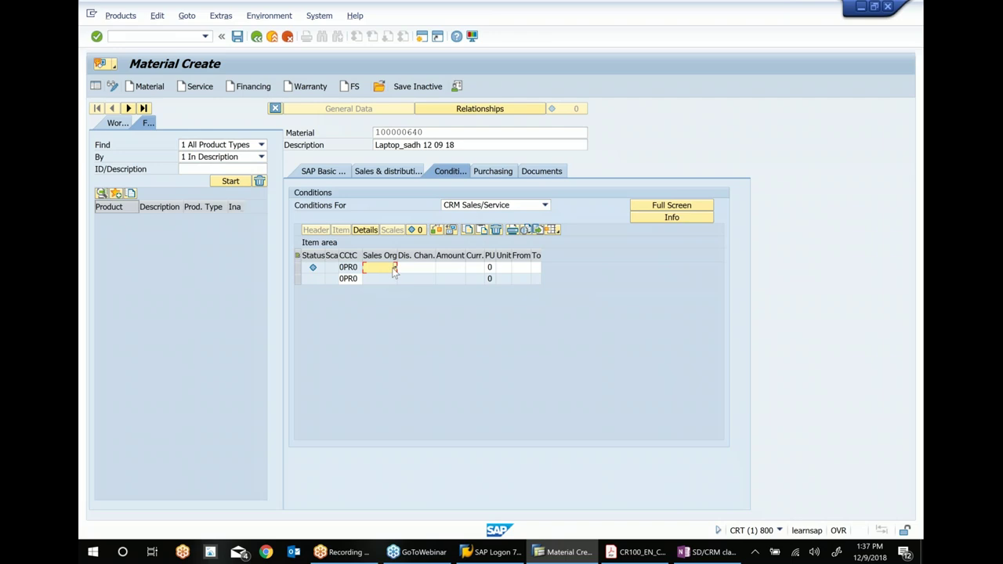
pyautogui.click(394, 268)
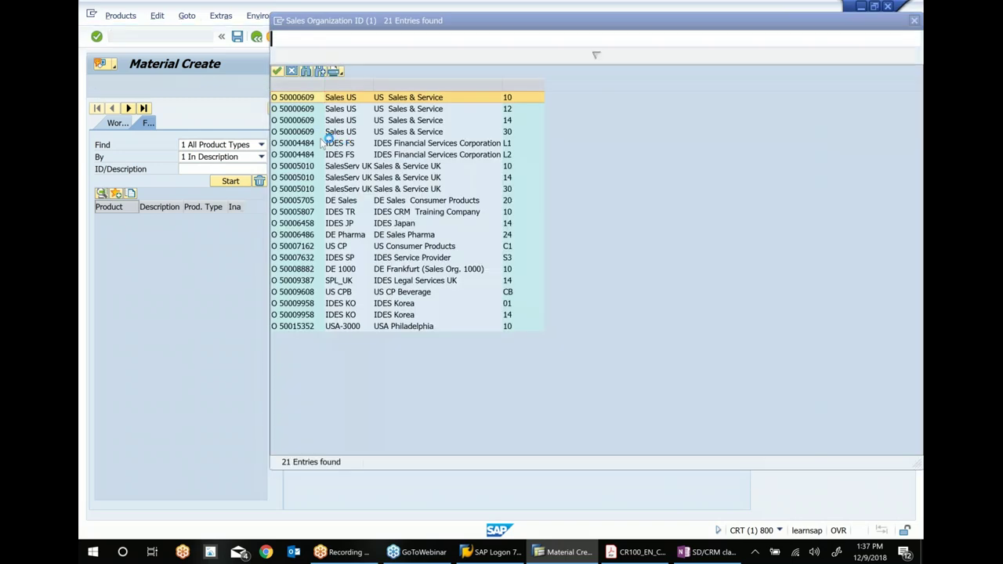
pyautogui.doubleClick(300, 132)
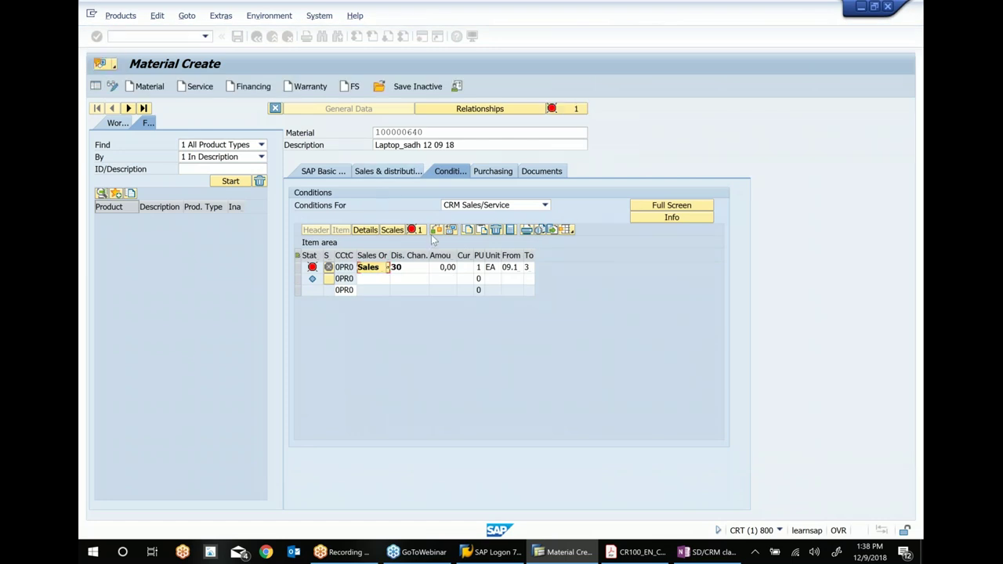
# - Set the 0PR0 price condition's amount to 550 with currency USD
pyautogui.click(439, 268)
pyautogui.press('Delete')
pyautogui.press('Delete')
pyautogui.press('Delete')
pyautogui.press('Delete')
pyautogui.write('550')
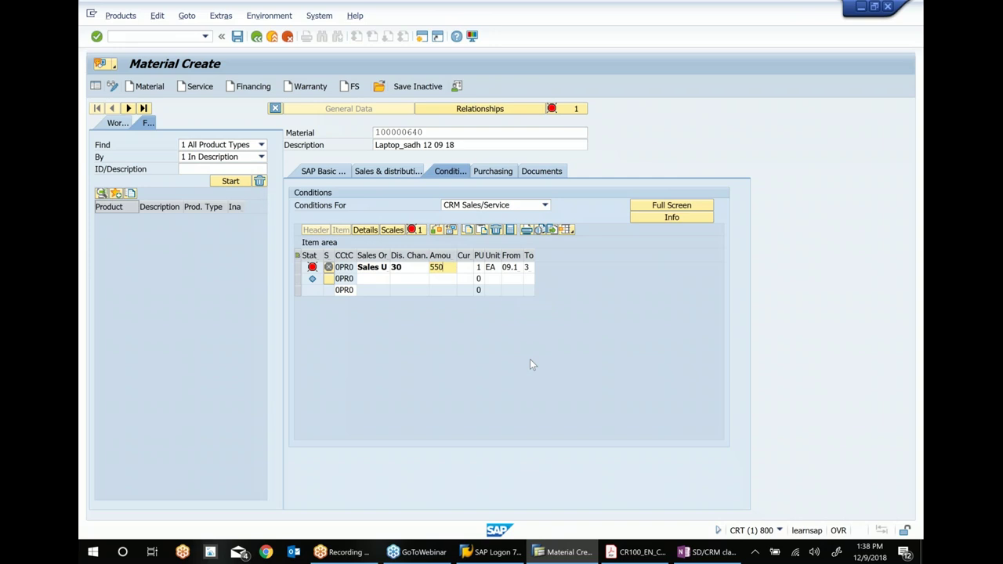
pyautogui.press('Tab')
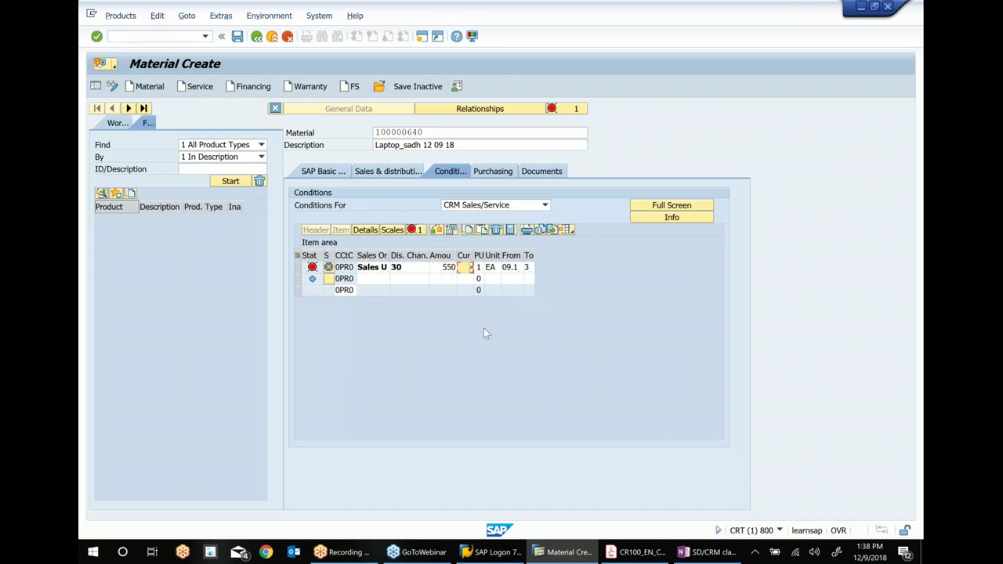
pyautogui.write('usd')
pyautogui.press('Return')
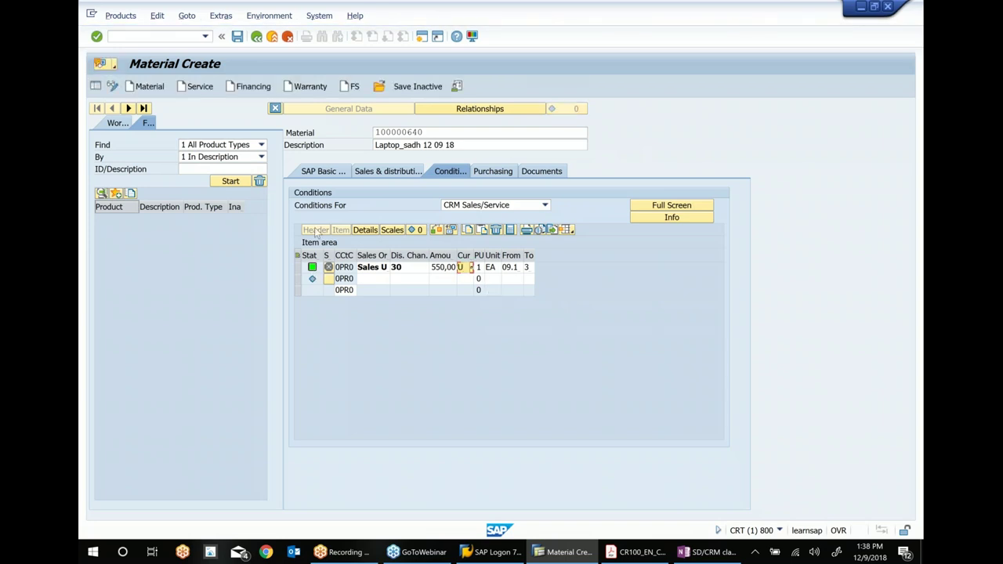
# - Save the laptop material and append "....100000640" to the Create a "Material" product bullet in the OneNote class notes
pyautogui.click(321, 171)
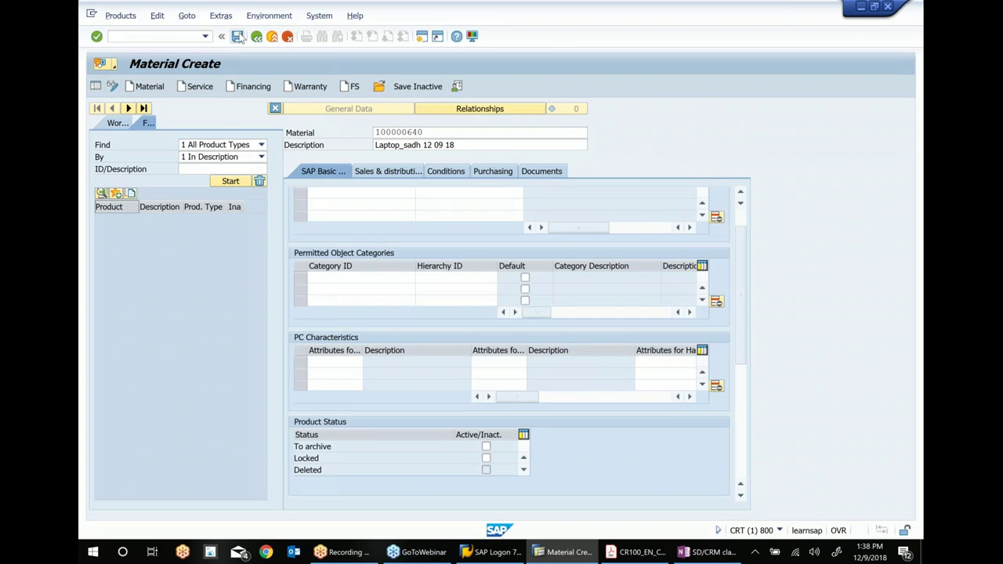
pyautogui.click(239, 37)
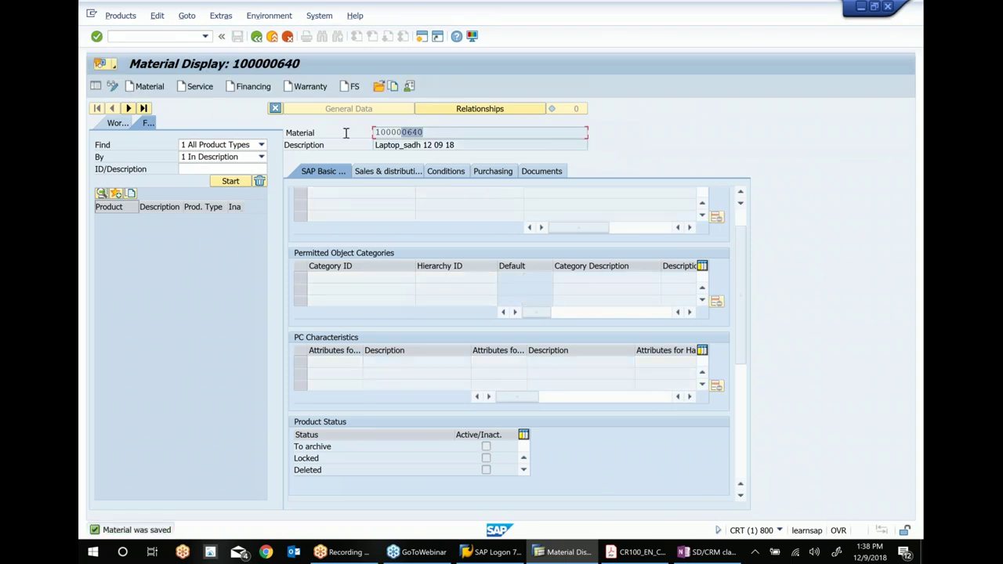
pyautogui.click(700, 555)
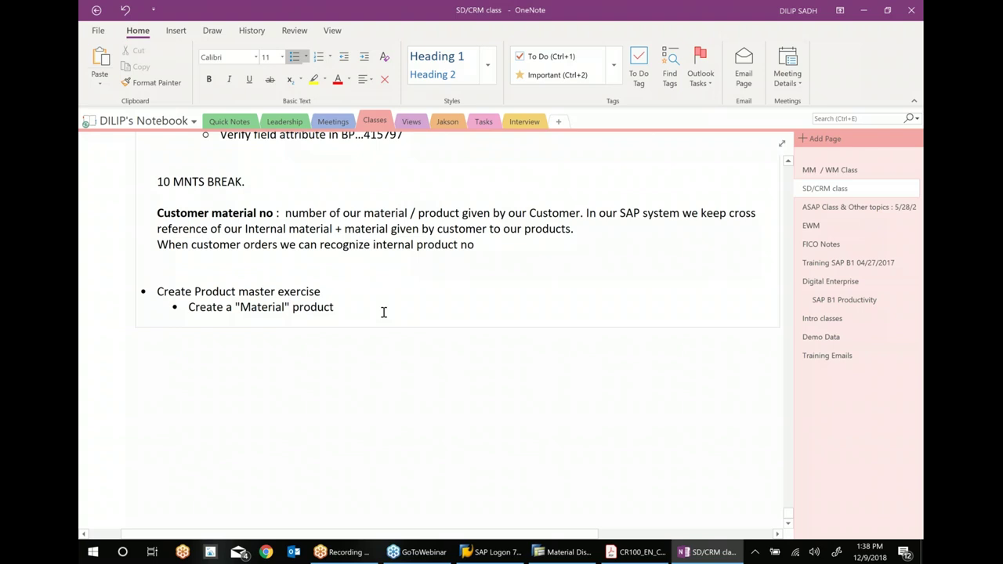
pyautogui.click(384, 312)
pyautogui.write('....')
pyautogui.write('100000640')
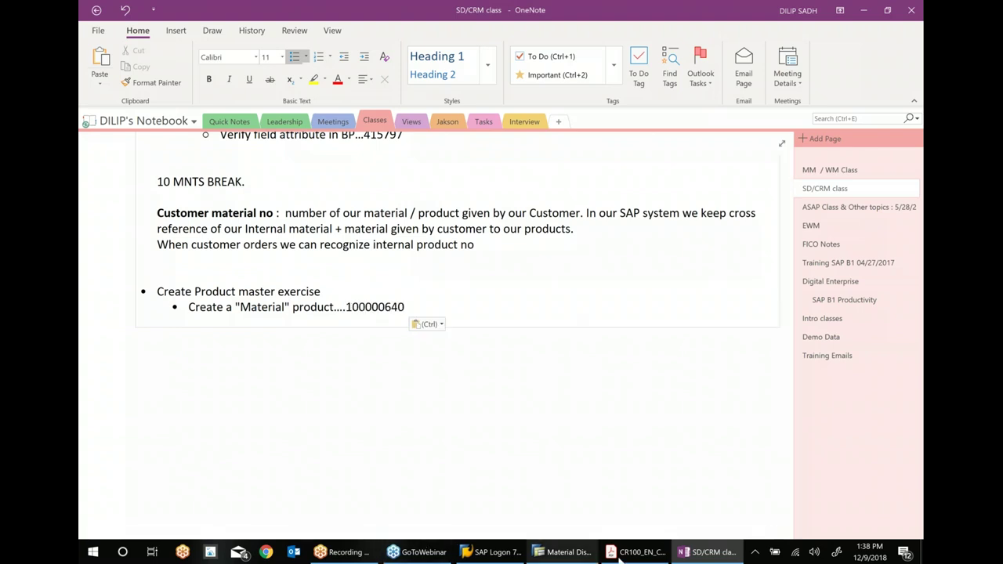
# - Add the line "10 mnts break." below the product master exercise in the class notes, separated by blank lines
pyautogui.click(712, 553)
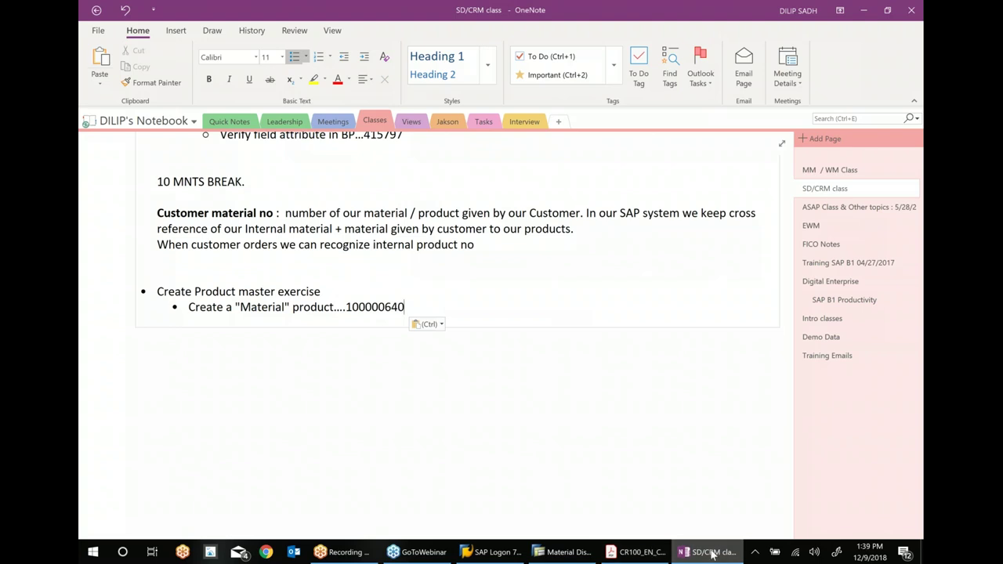
pyautogui.click(712, 554)
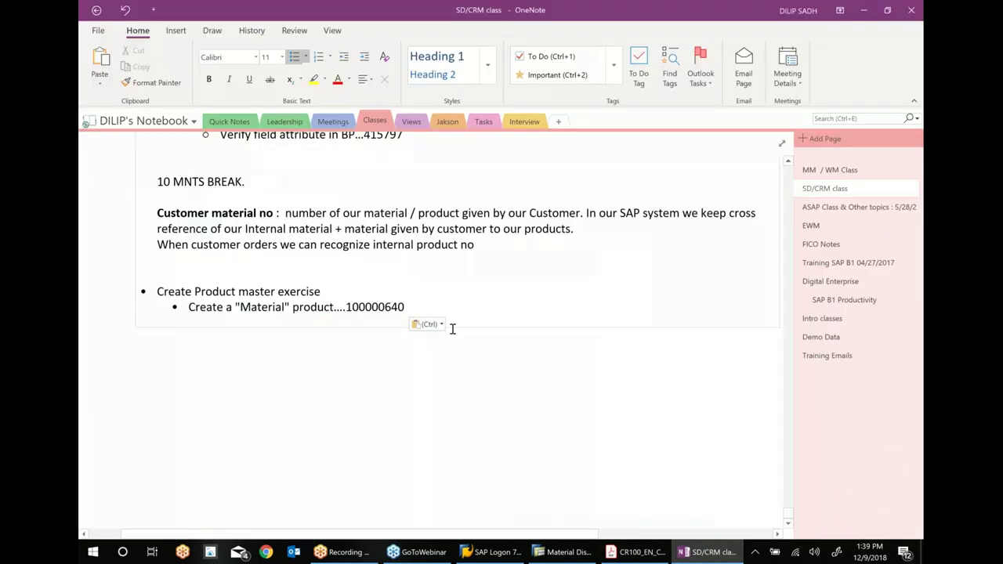
pyautogui.press('Return')
pyautogui.press('Return')
pyautogui.press('Return')
pyautogui.write('10 mnts br')
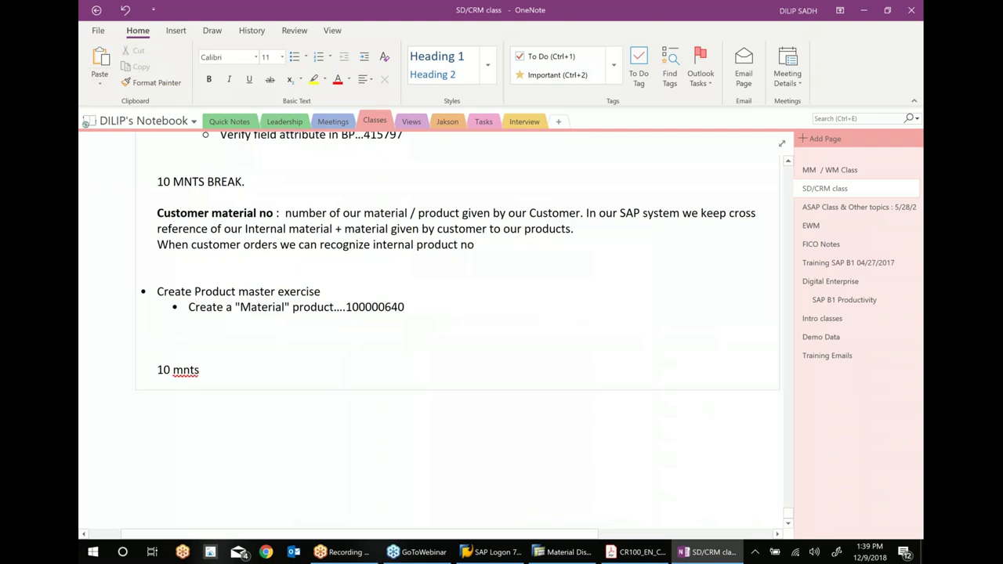
pyautogui.write('eak.')
# - Add a sub-bullet reading Create a "Material " product ( accessories) under the product number 100000640 bullet
pyautogui.click(420, 313)
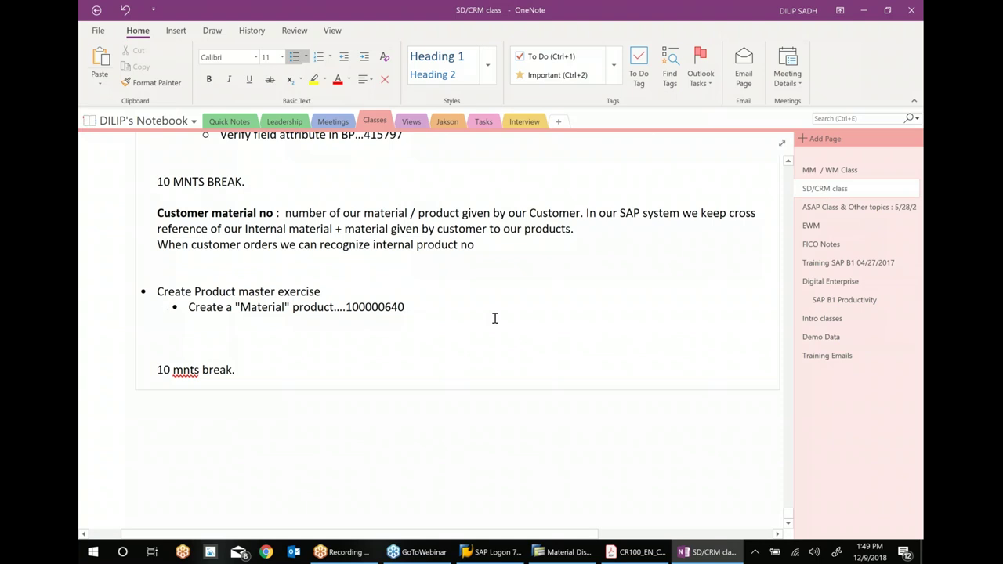
pyautogui.press('Return')
pyautogui.write('Create')
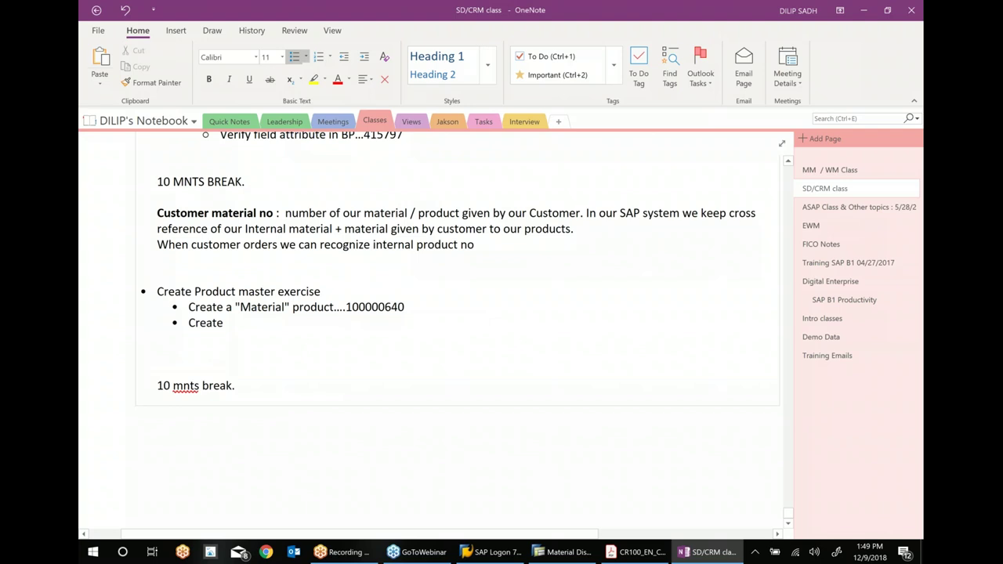
pyautogui.write(' a "M')
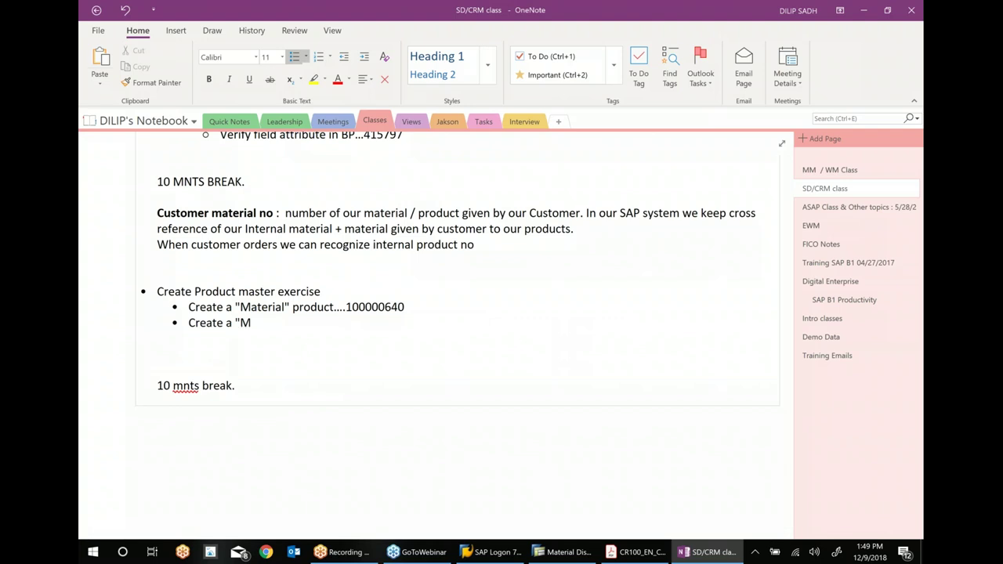
pyautogui.write('aterial " product (')
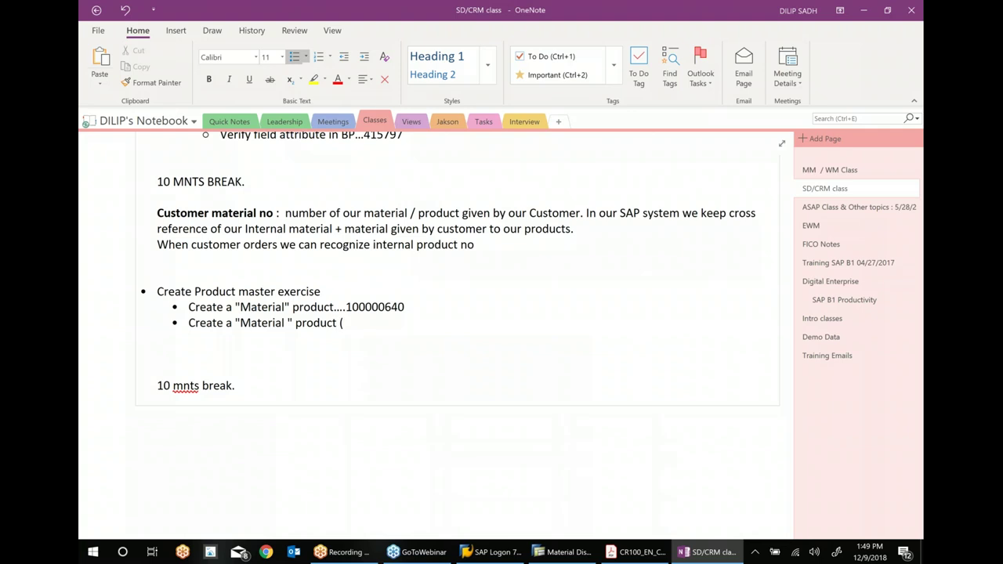
pyautogui.write(' accessories)')
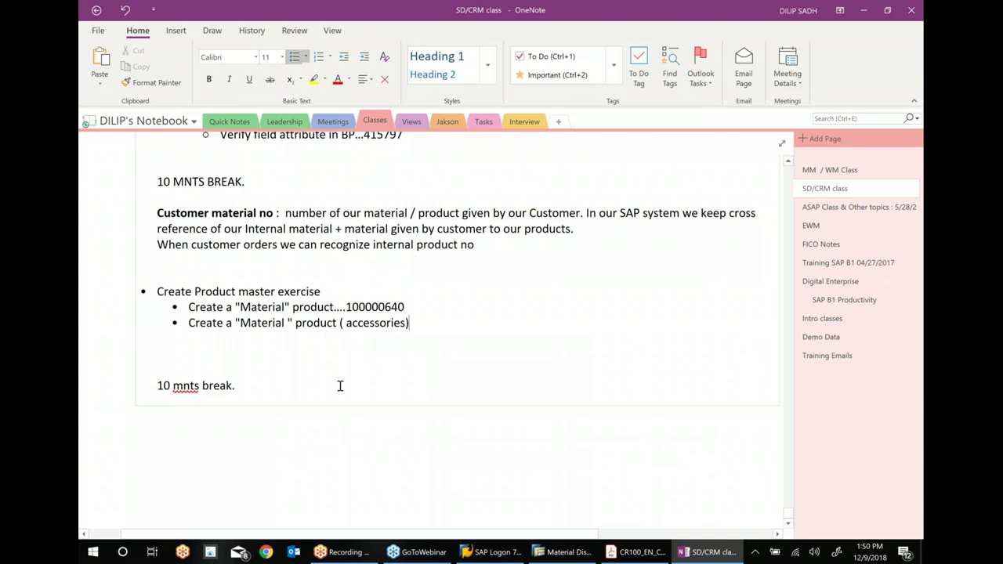
# - Switch back to SAP, reopen Maintain Products and start a new material in category MAT_FERT
pyautogui.click(563, 551)
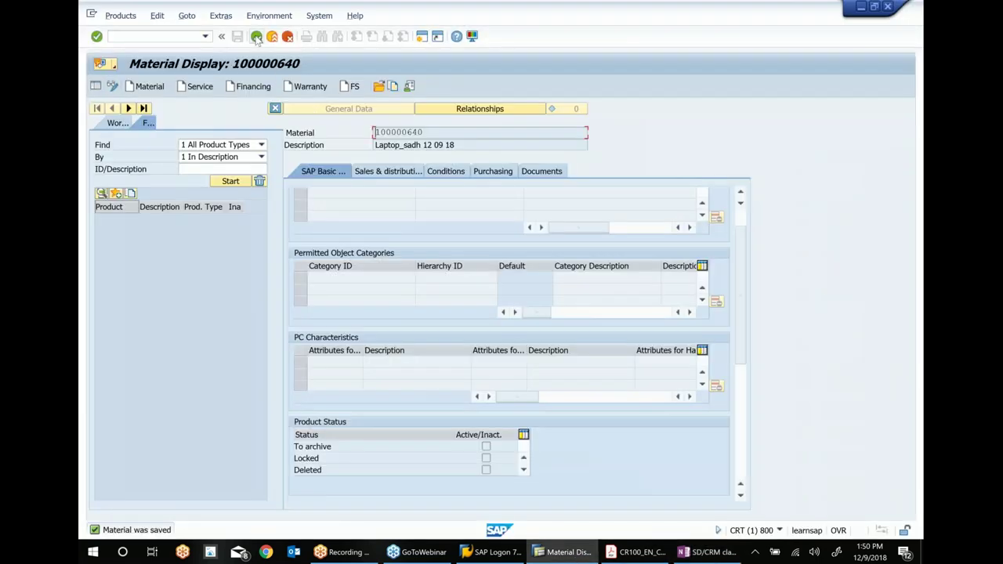
pyautogui.click(257, 37)
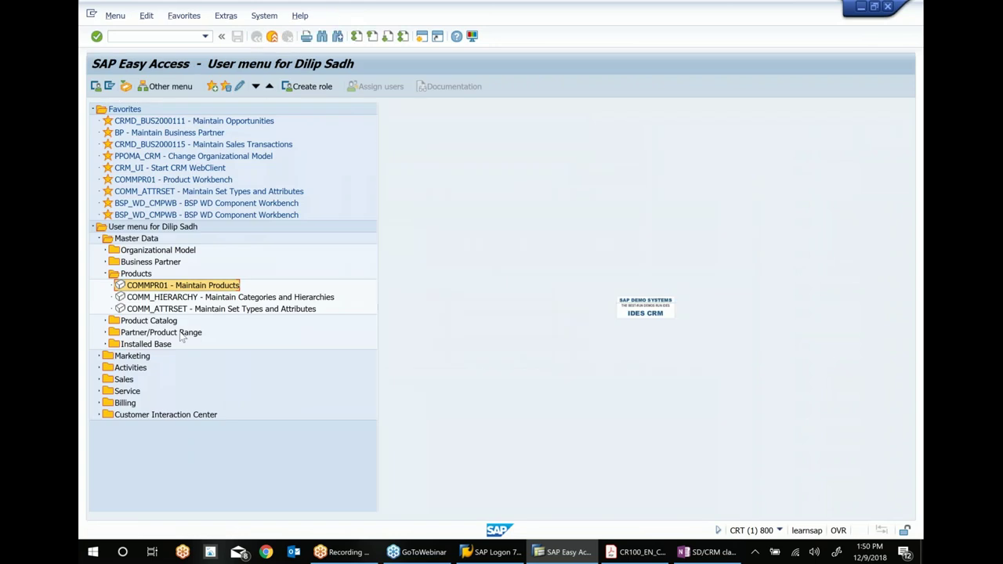
pyautogui.doubleClick(194, 286)
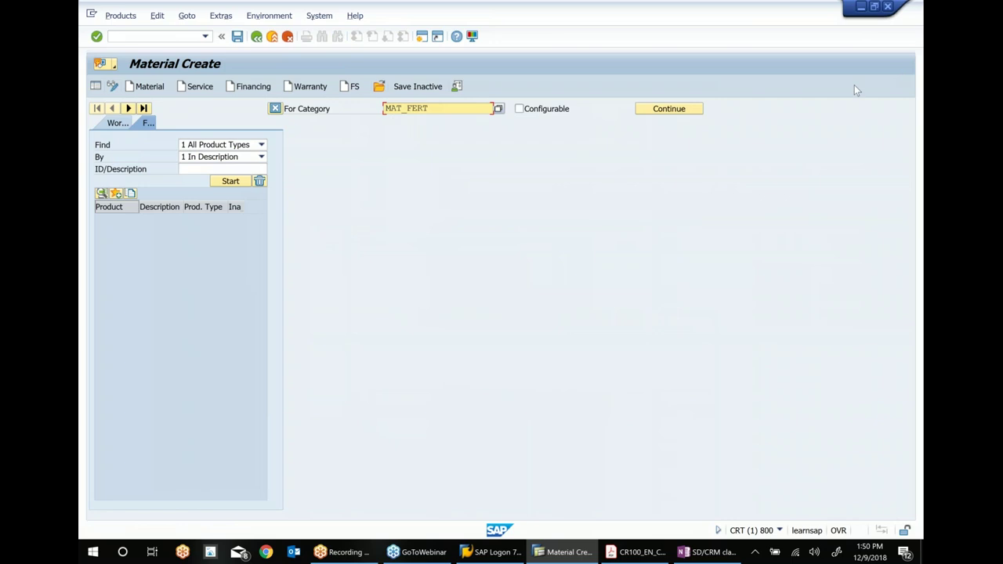
pyautogui.click(699, 110)
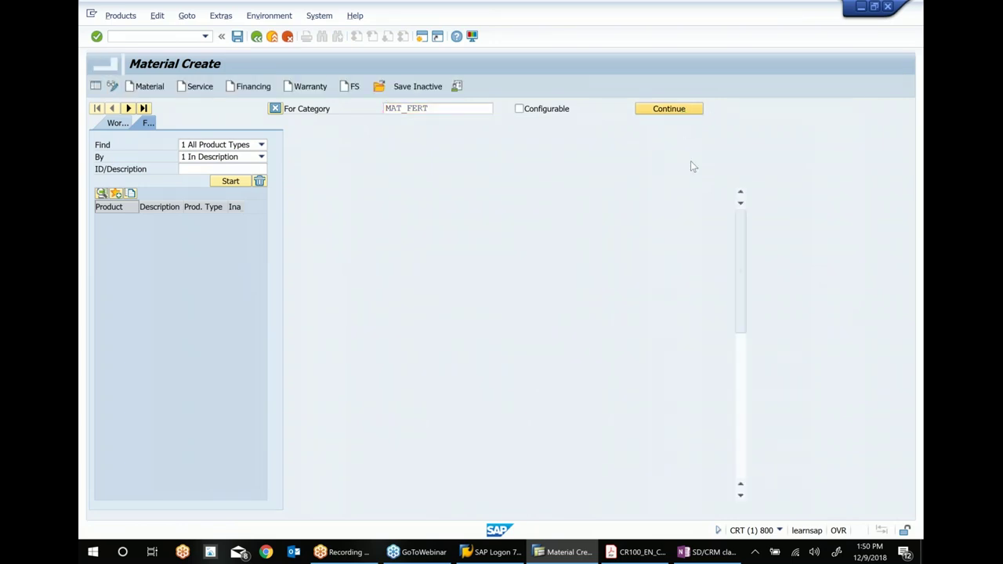
# - Enter the new material's description as "Laptop _bag _" followed by the owner's surname and "12 9 18"
pyautogui.click(405, 144)
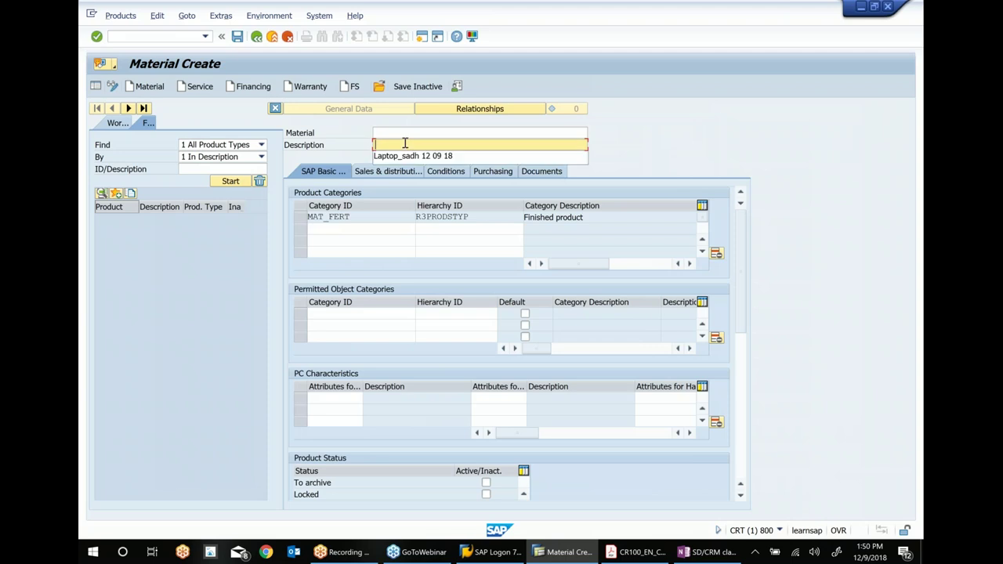
pyautogui.write('Laptop bag ')
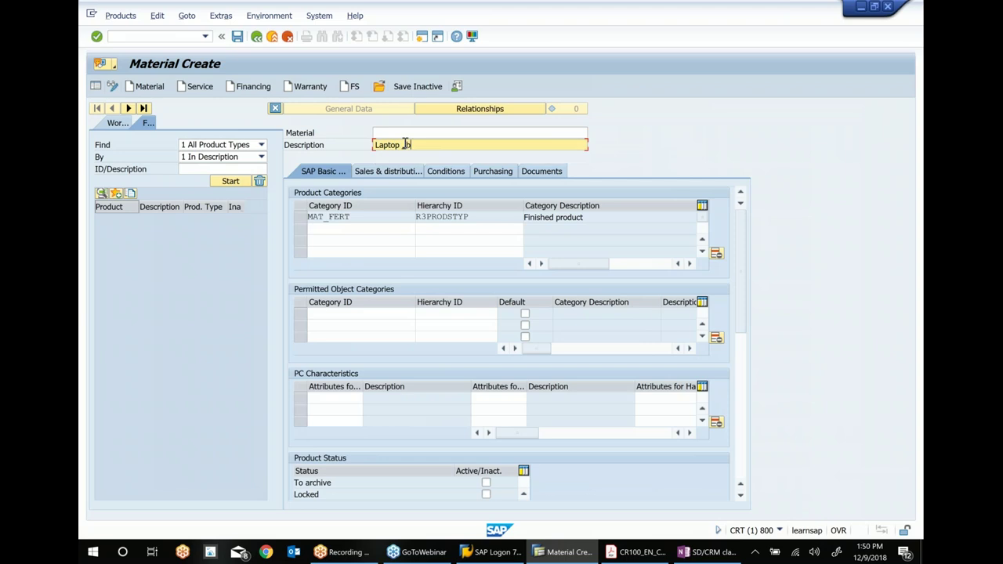
pyautogui.write('_ SAD')
pyautogui.press('BackSpace')
pyautogui.write('DH')
pyautogui.press('BackSpace')
pyautogui.press('BackSpace')
pyautogui.write('DH')
pyautogui.press('BackSpace')
pyautogui.press('BackSpace')
pyautogui.press('BackSpace')
pyautogui.write('adh 12 9 18')
pyautogui.press('Return')
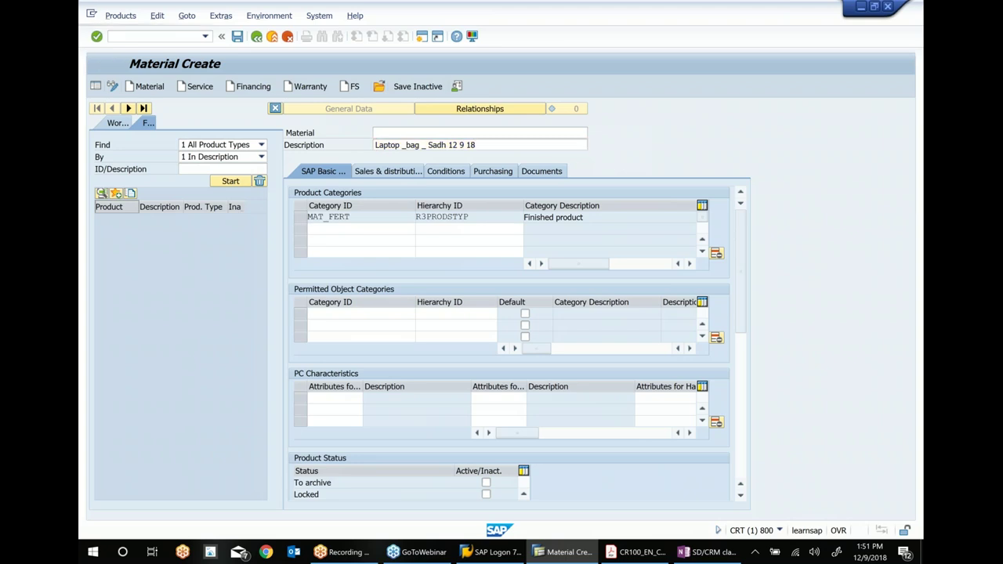
# - Copy the new material's number and append "....100000641" to the accessories bullet in the OneNote class notes
pyautogui.click(441, 133)
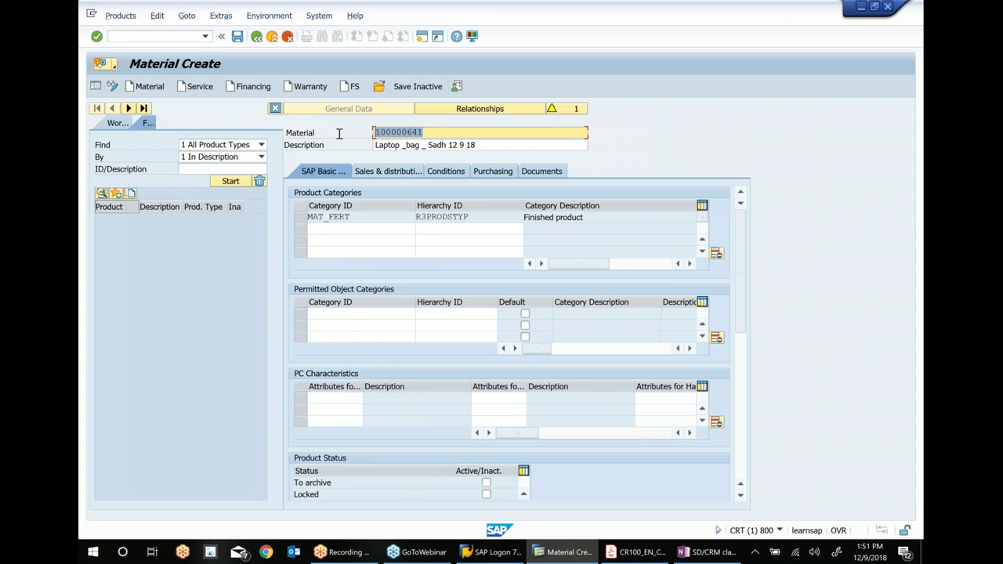
pyautogui.click(709, 552)
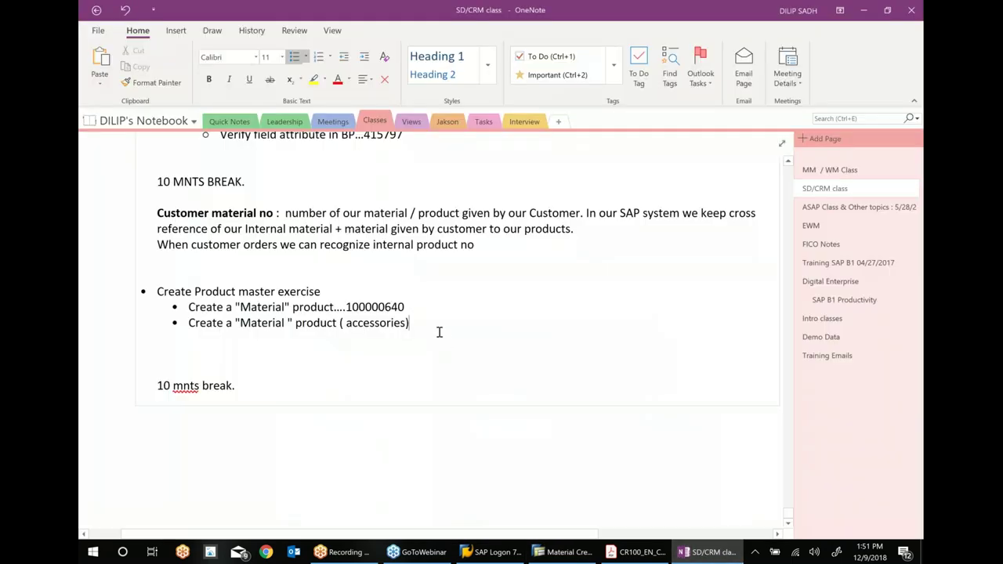
pyautogui.write('....')
pyautogui.write('100000641')
# - Back in SAP, display the Units of Measure set type for the laptop bag and set its base unit to EA
pyautogui.click(569, 552)
pyautogui.moveTo(739, 253); pyautogui.dragTo(740, 340)
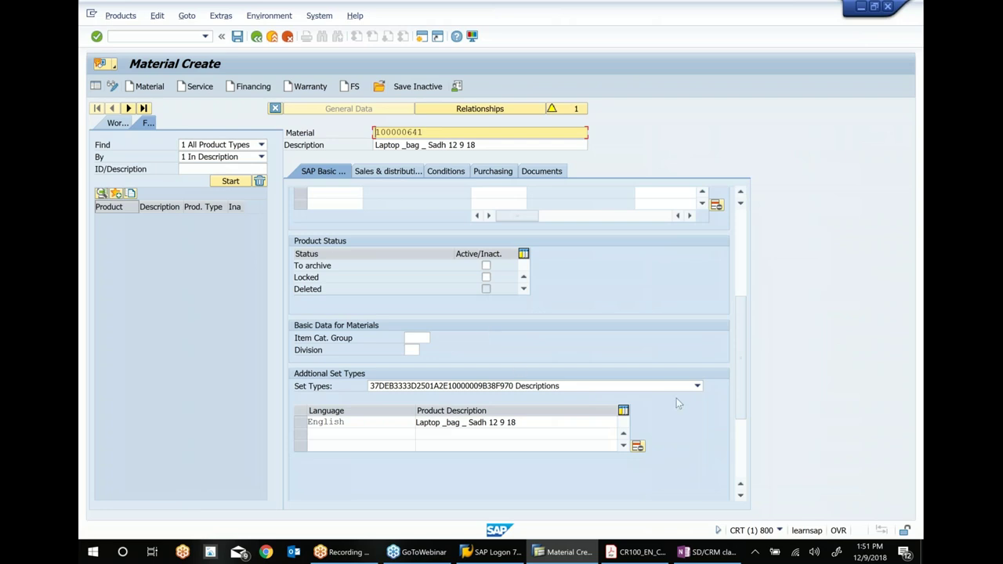
pyautogui.click(690, 390)
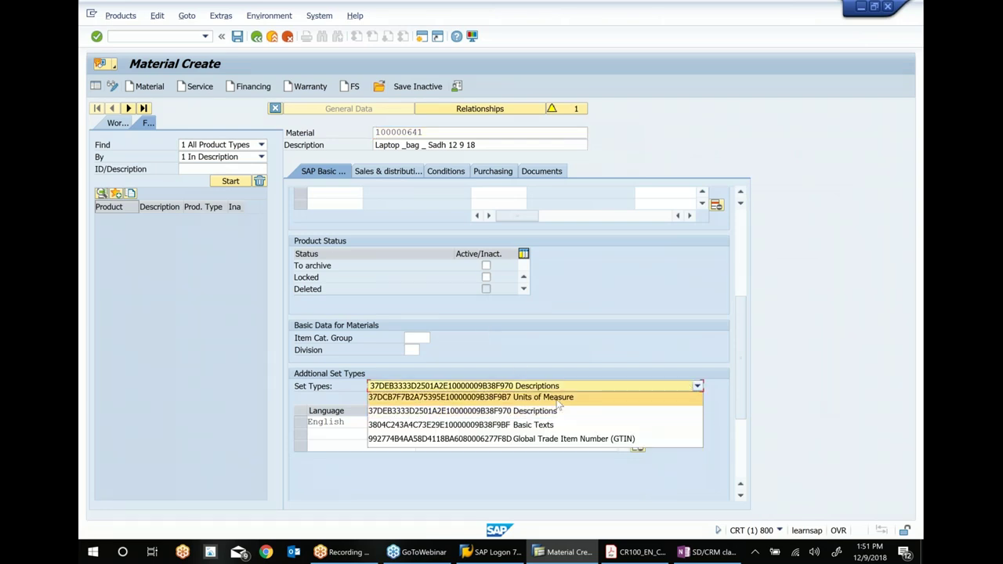
pyautogui.click(556, 399)
pyautogui.moveTo(740, 348); pyautogui.dragTo(755, 429)
pyautogui.click(413, 340)
pyautogui.write('ea')
pyautogui.press('Return')
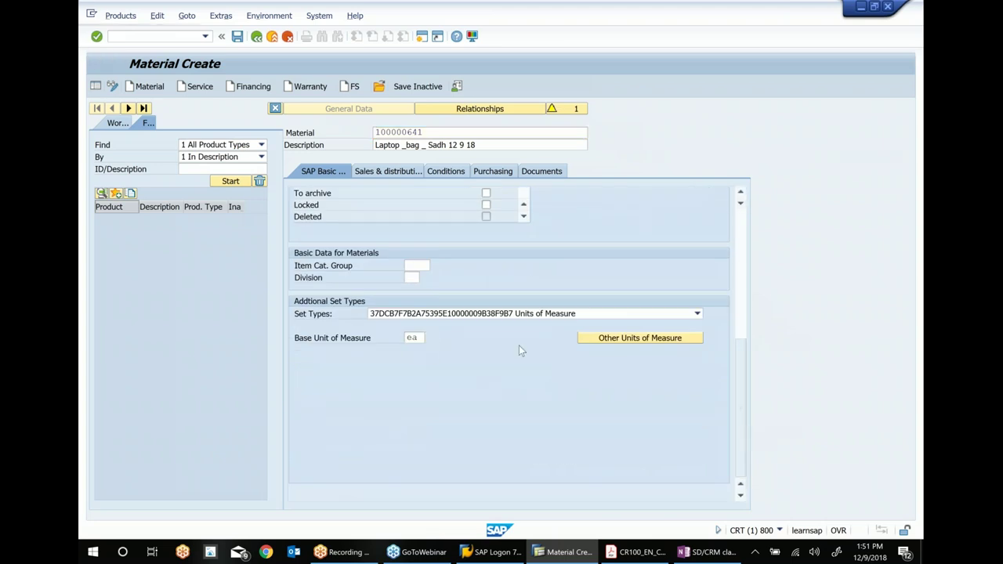
# - Assign the Sales US distribution chain with distribution channel 30 to the laptop bag in its sales and distribution data
pyautogui.click(375, 180)
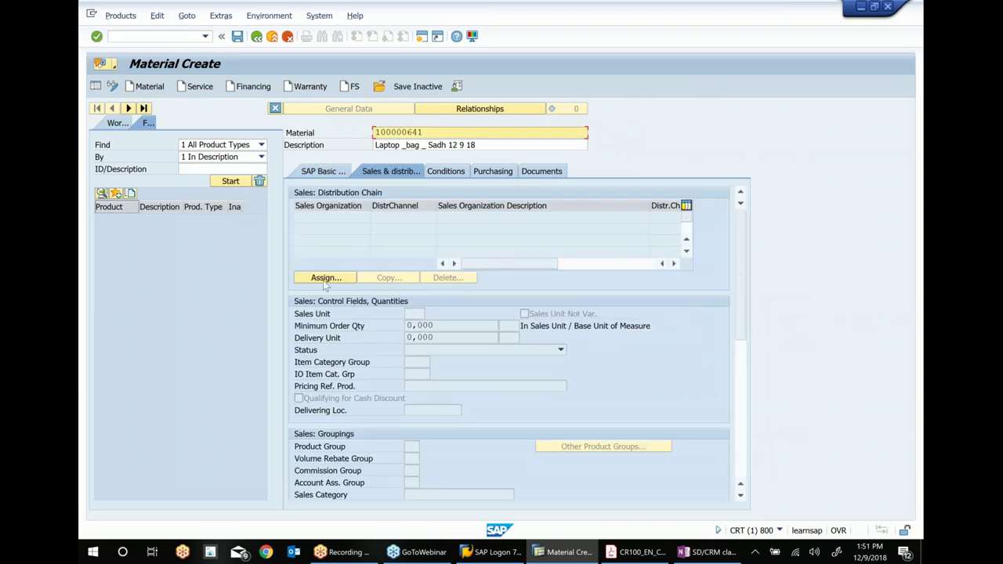
pyautogui.click(326, 284)
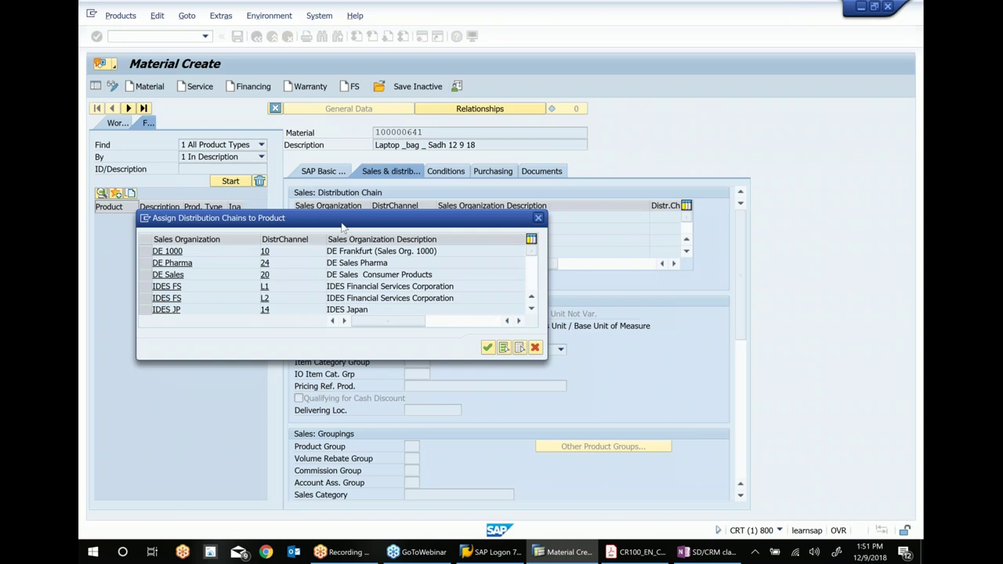
pyautogui.moveTo(342, 227); pyautogui.dragTo(552, 192)
pyautogui.click(742, 274)
pyautogui.click(743, 274)
pyautogui.click(742, 275)
pyautogui.click(742, 274)
pyautogui.click(743, 274)
pyautogui.click(743, 275)
pyautogui.click(742, 274)
pyautogui.click(743, 274)
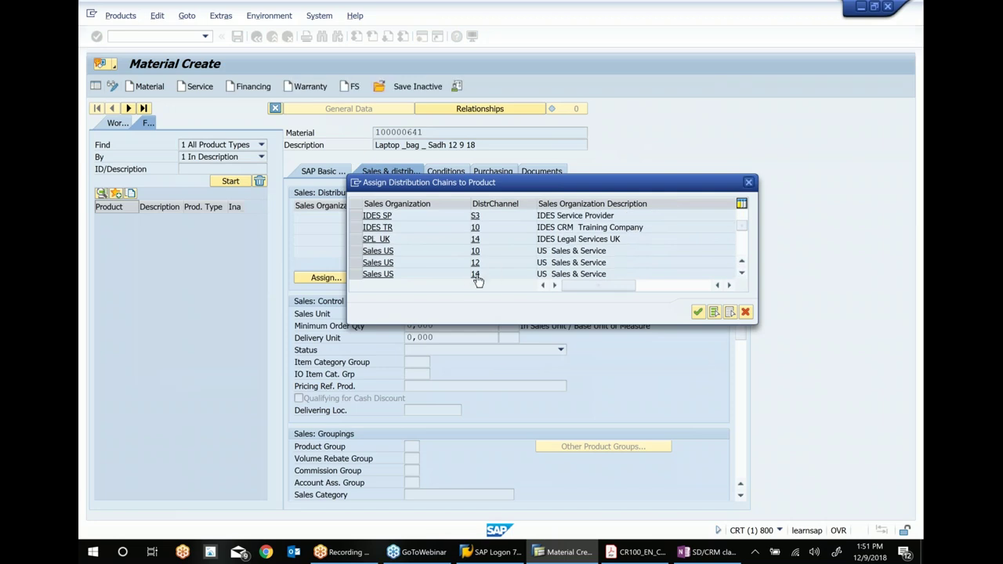
pyautogui.click(742, 274)
pyautogui.click(742, 274)
pyautogui.click(742, 275)
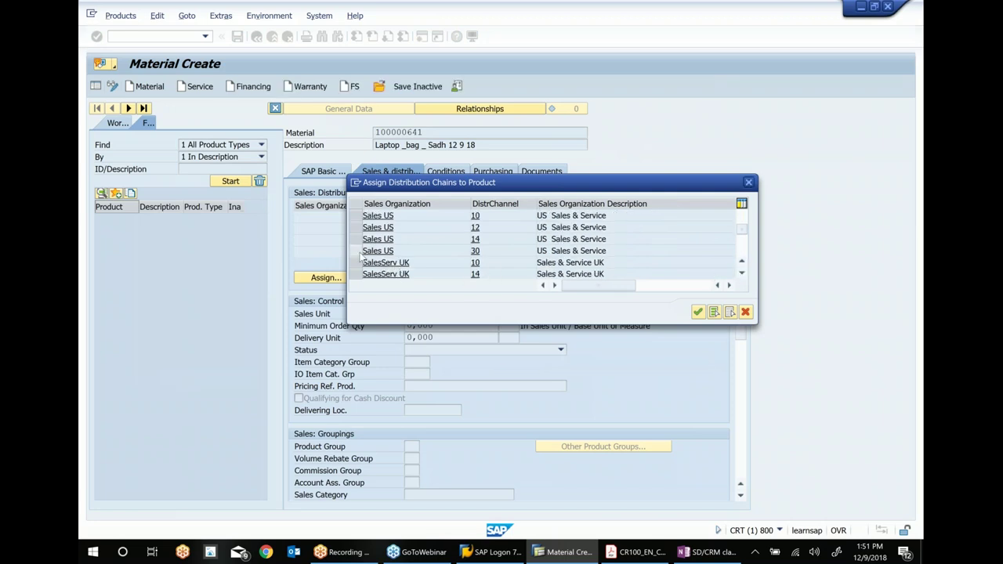
pyautogui.click(360, 252)
pyautogui.click(698, 312)
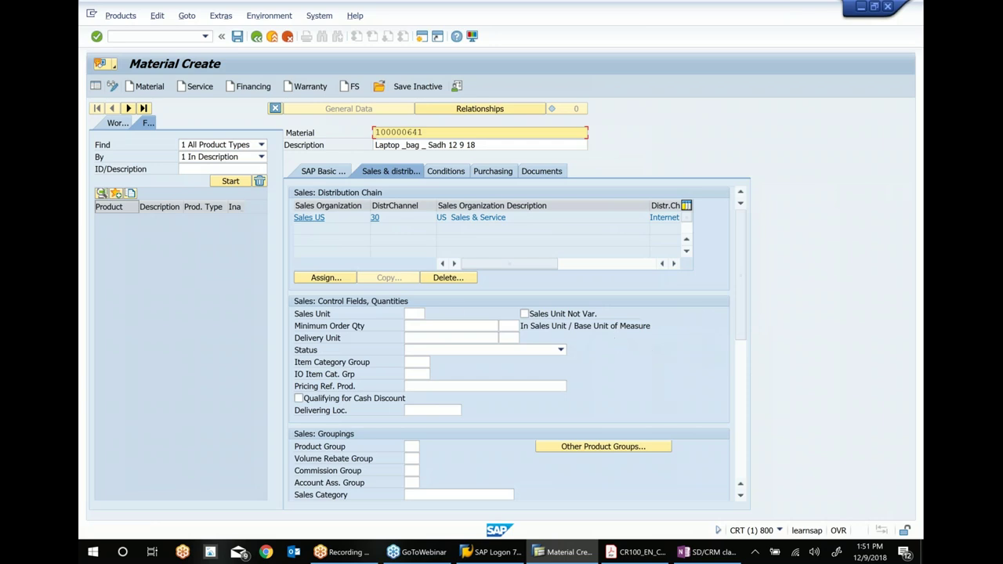
# - Set the laptop bag's sales unit to EA and its item category group to NORM
pyautogui.click(421, 313)
pyautogui.write('EA')
pyautogui.press('Return')
pyautogui.click(415, 362)
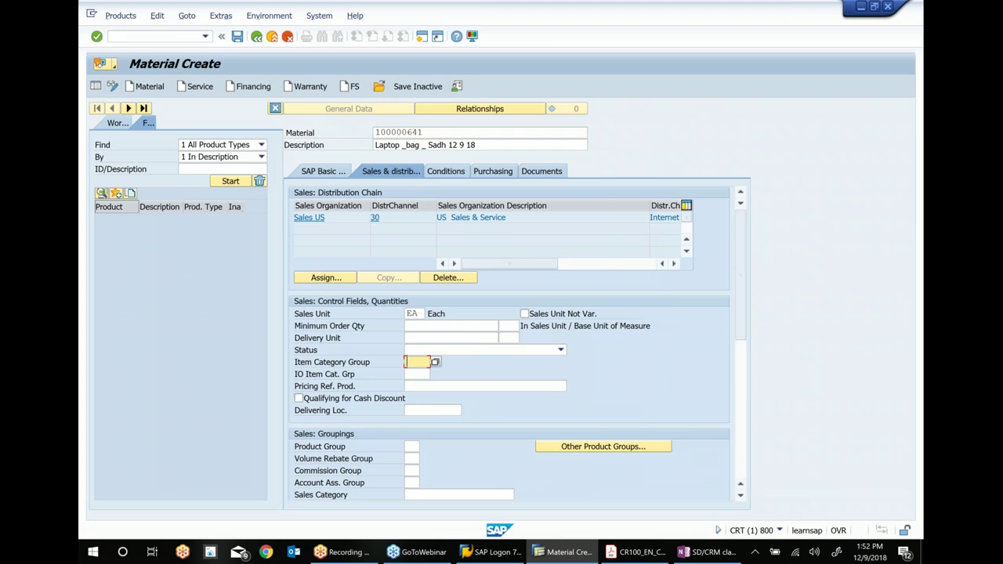
pyautogui.write('norm')
pyautogui.press('Return')
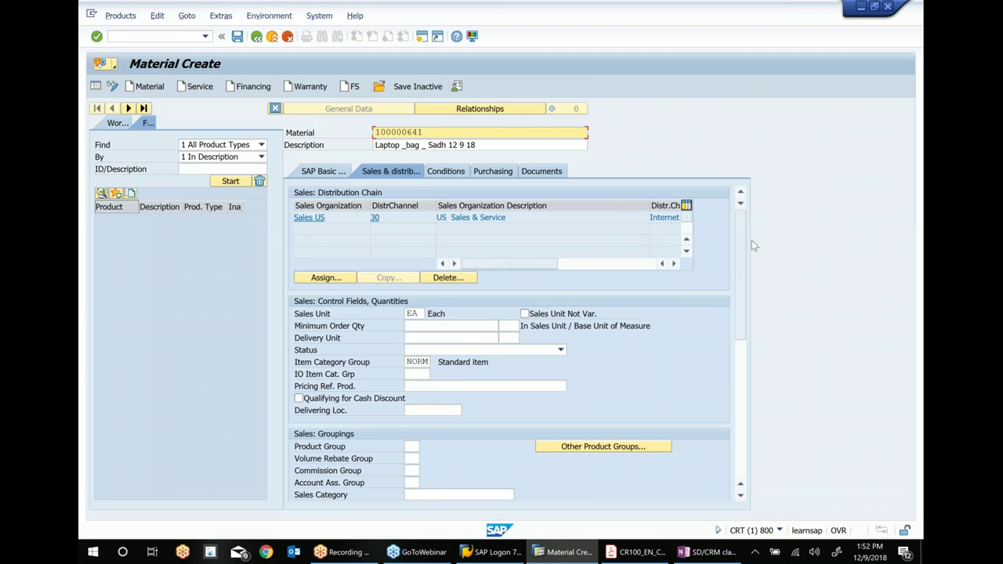
# - Add a product tax entry for country US with tax type UTXJ and tax group NONE
pyautogui.scroll(-3, 740, 282)
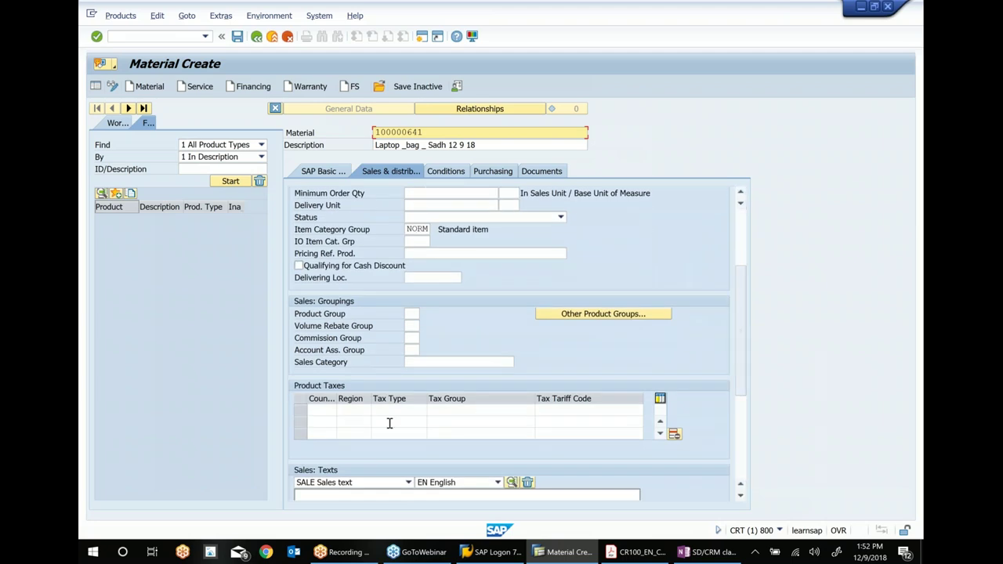
pyautogui.click(312, 410)
pyautogui.click(313, 421)
pyautogui.click(402, 410)
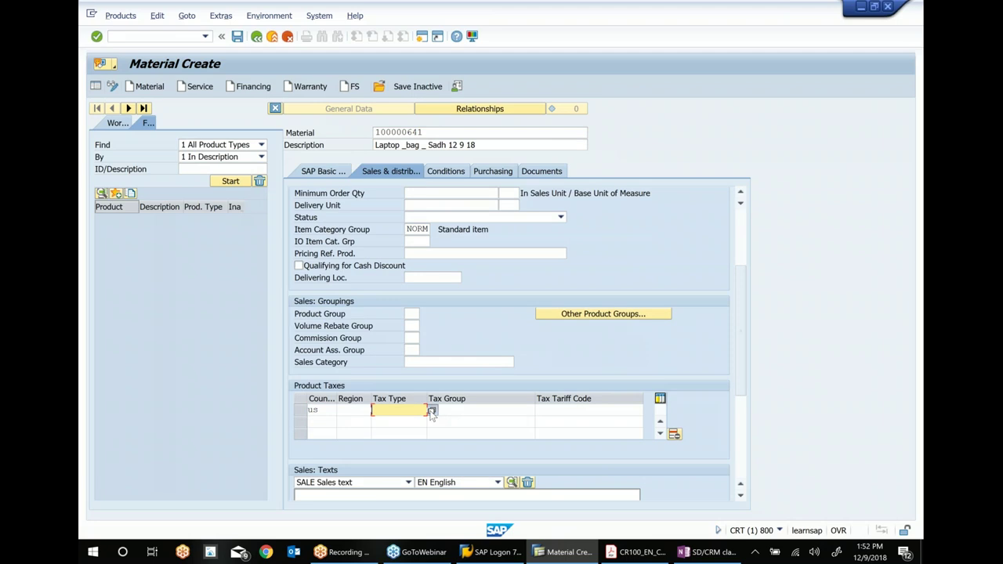
pyautogui.click(432, 412)
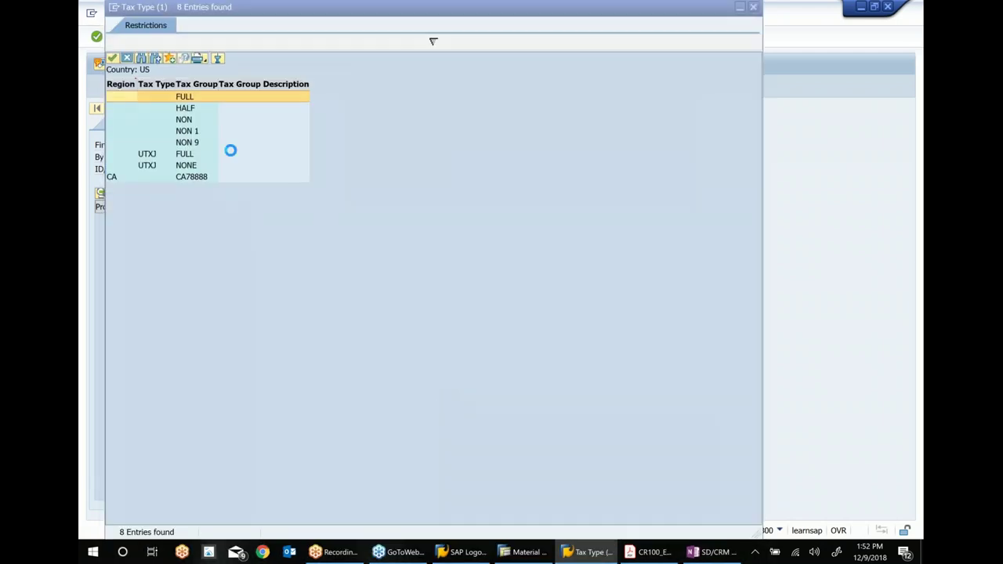
pyautogui.doubleClick(196, 165)
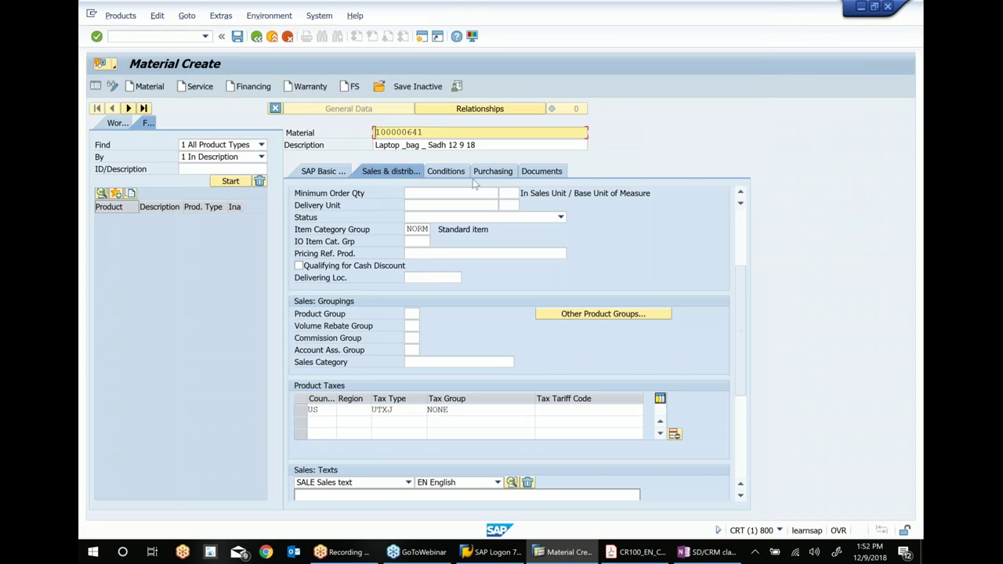
# - Add a price condition of type 0PR0 to the laptop bag using the Sales Organization/Distribution Channel/Product key combination
pyautogui.click(450, 172)
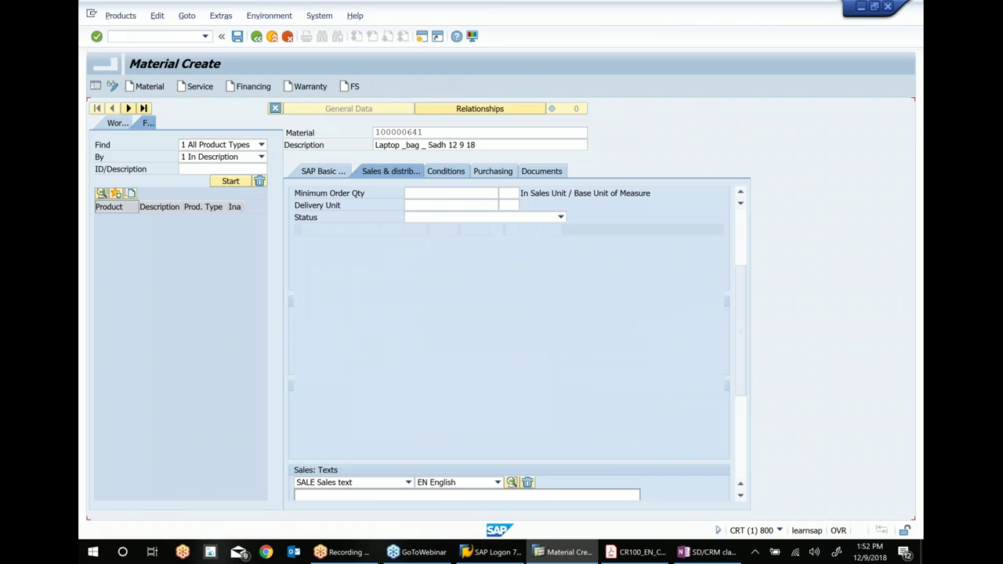
pyautogui.click(317, 267)
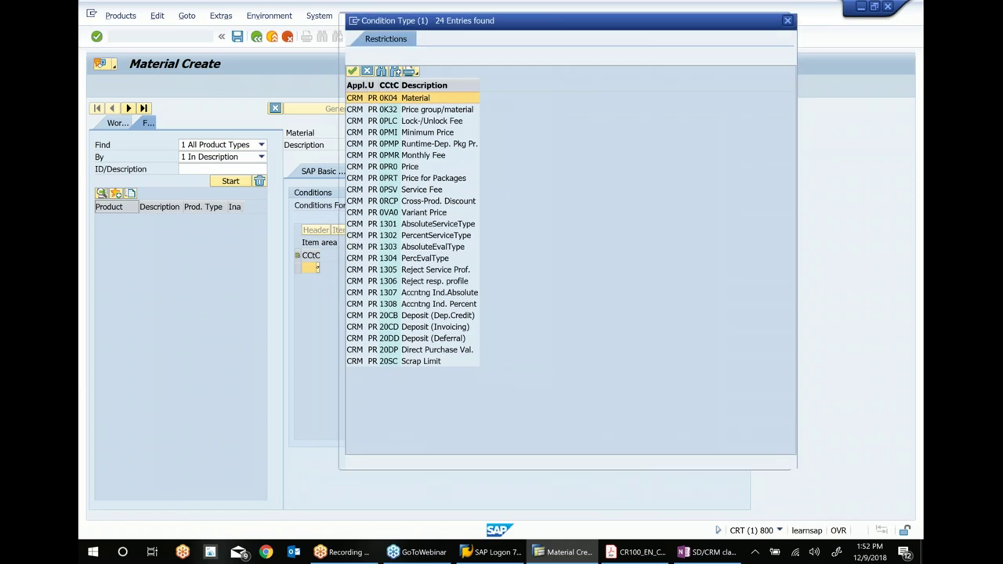
pyautogui.doubleClick(411, 167)
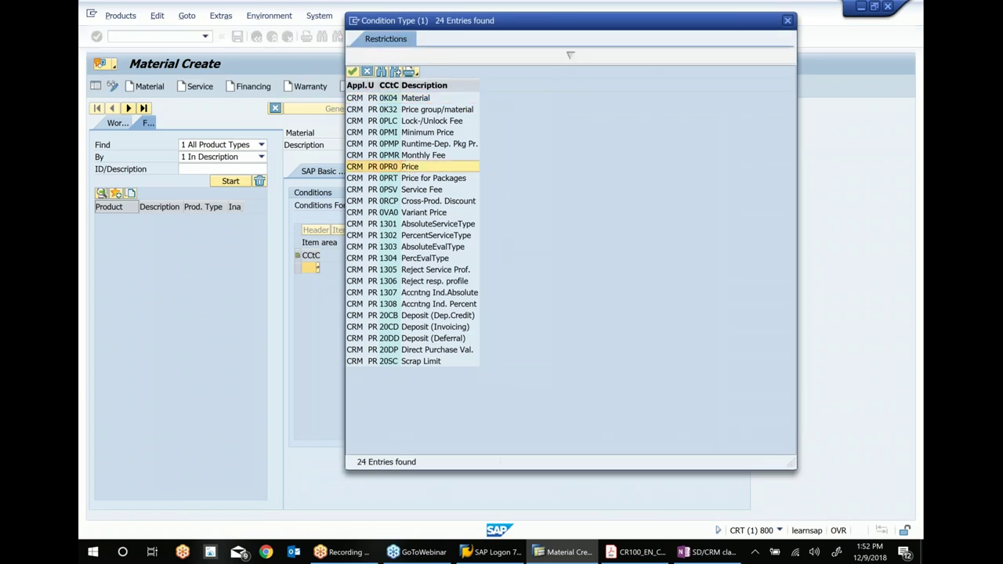
pyautogui.press('Return')
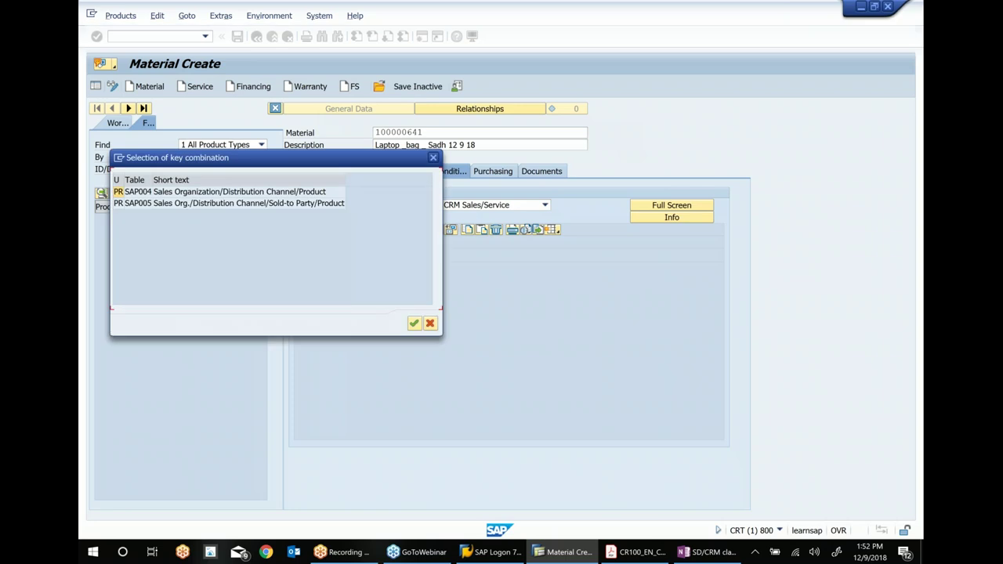
pyautogui.doubleClick(260, 191)
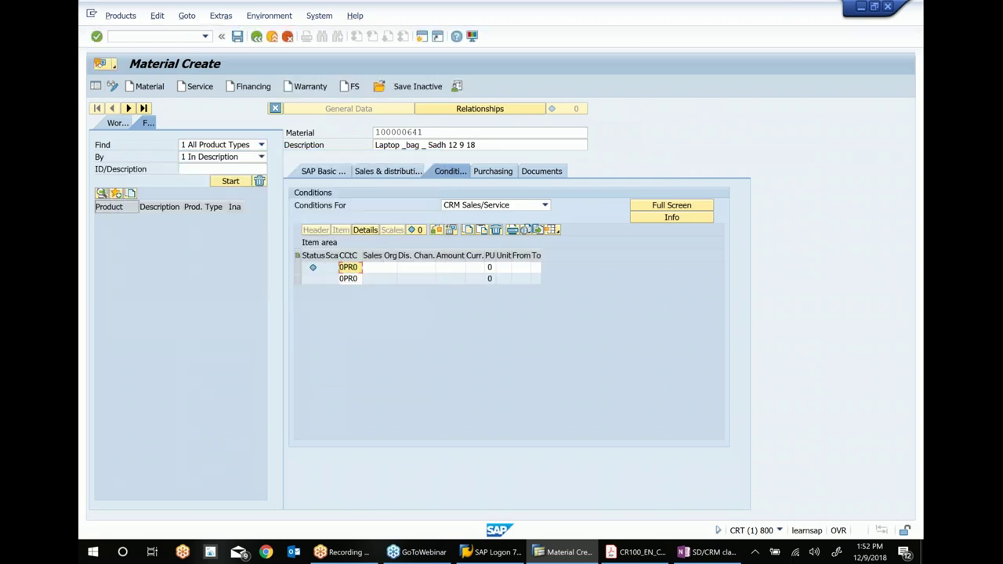
# - Assign sales organization Sales US with distribution channel 30 to the 0PR0 condition record
pyautogui.click(379, 268)
pyautogui.click(396, 268)
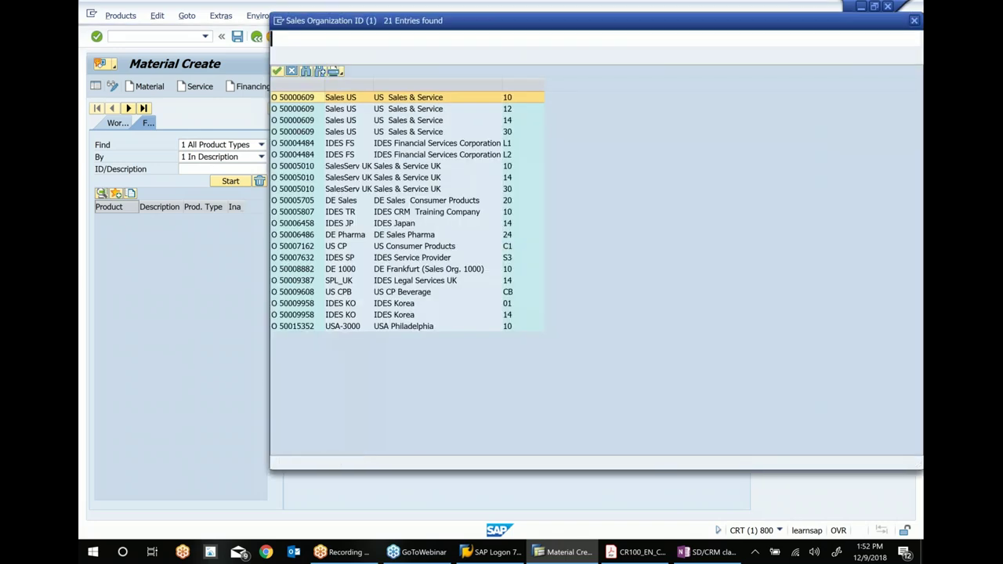
pyautogui.click(302, 135)
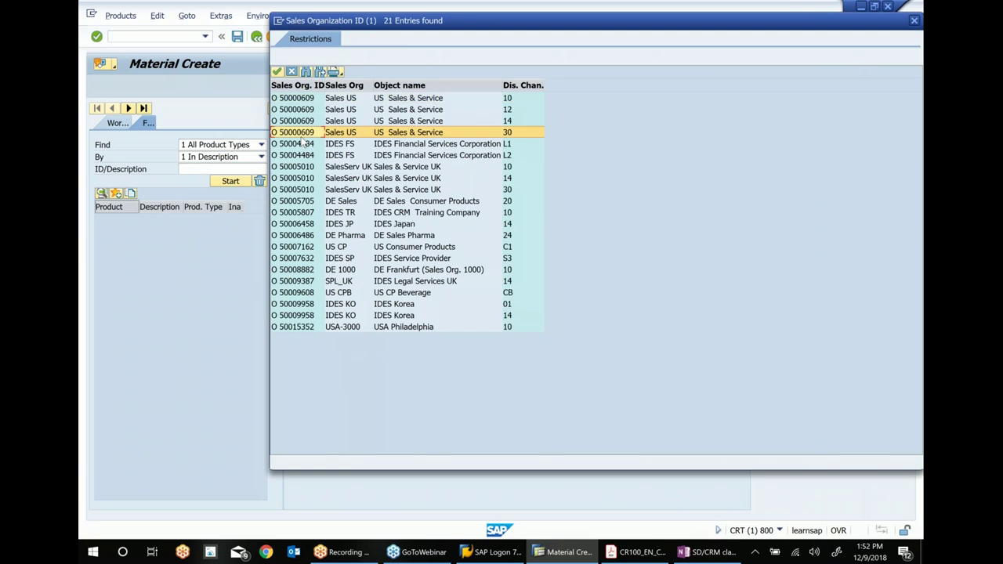
pyautogui.doubleClick(303, 133)
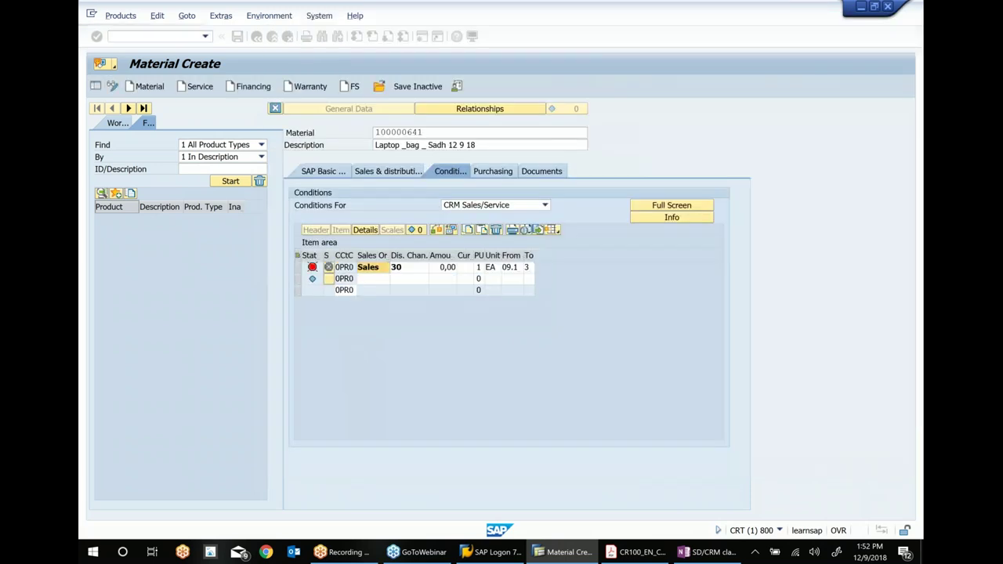
# - Set the 0PR0 condition's amount to 60 USD and save the laptop bag material
pyautogui.click(439, 267)
pyautogui.press('BackSpace')
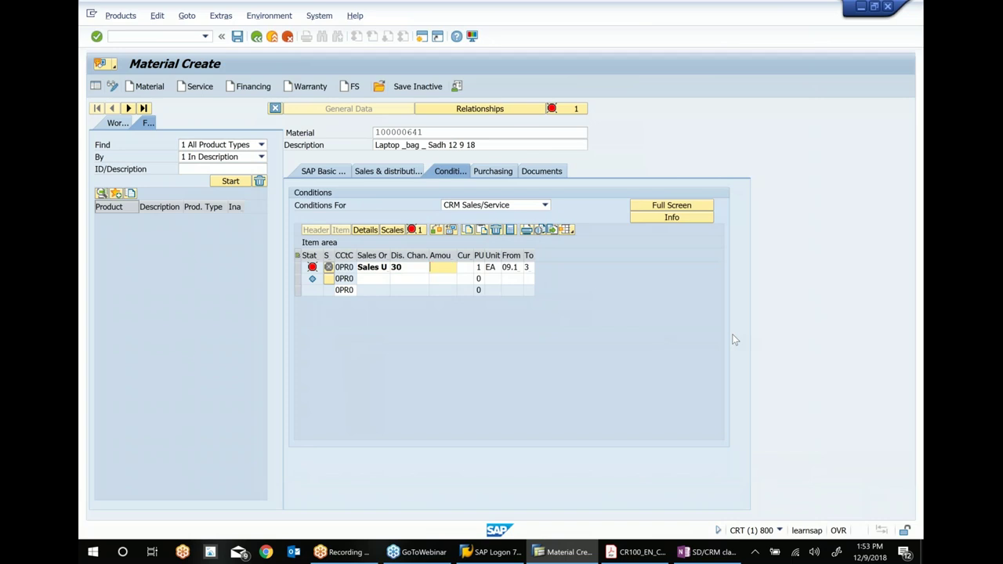
pyautogui.write('60')
pyautogui.press('Tab')
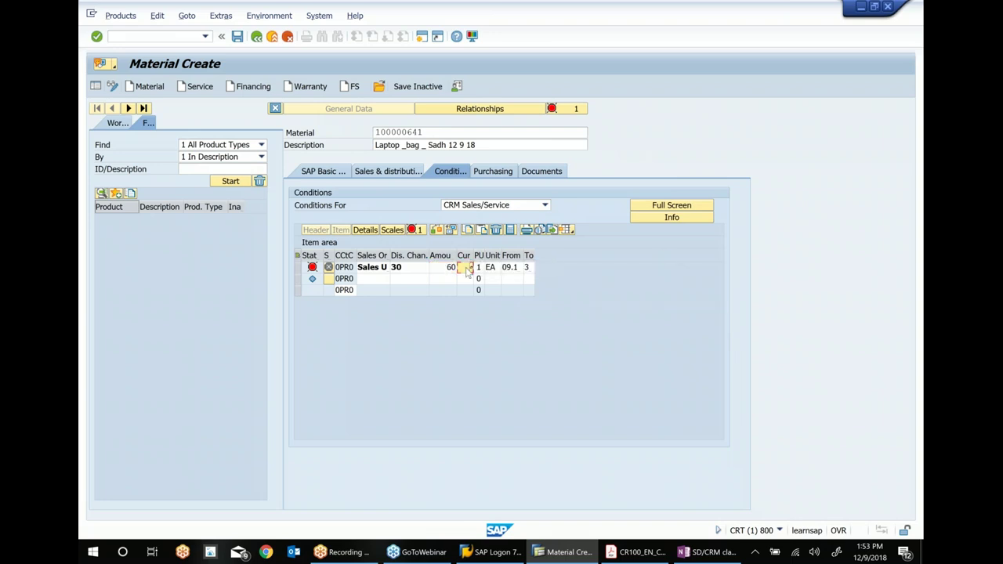
pyautogui.write('us')
pyautogui.press('Return')
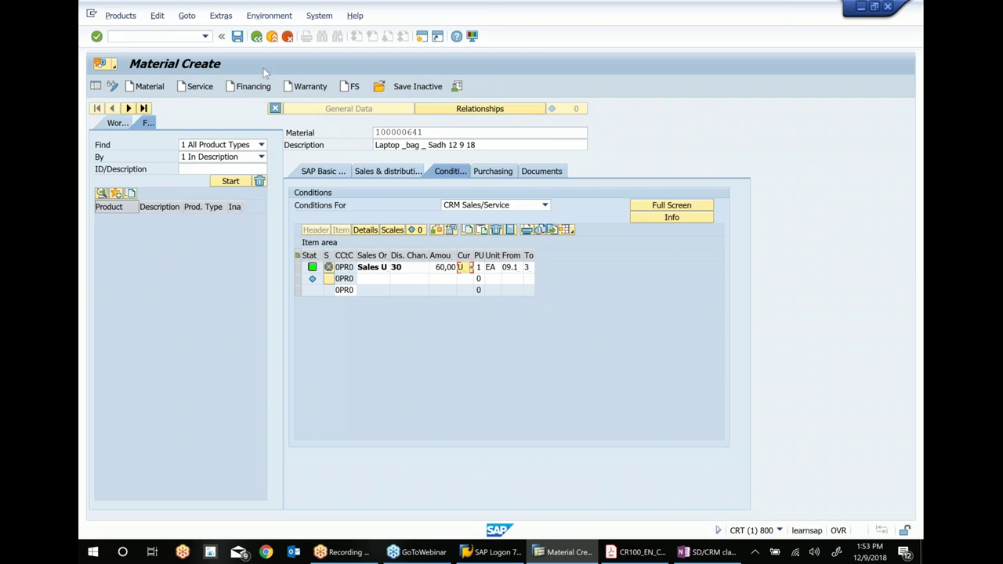
pyautogui.click(236, 37)
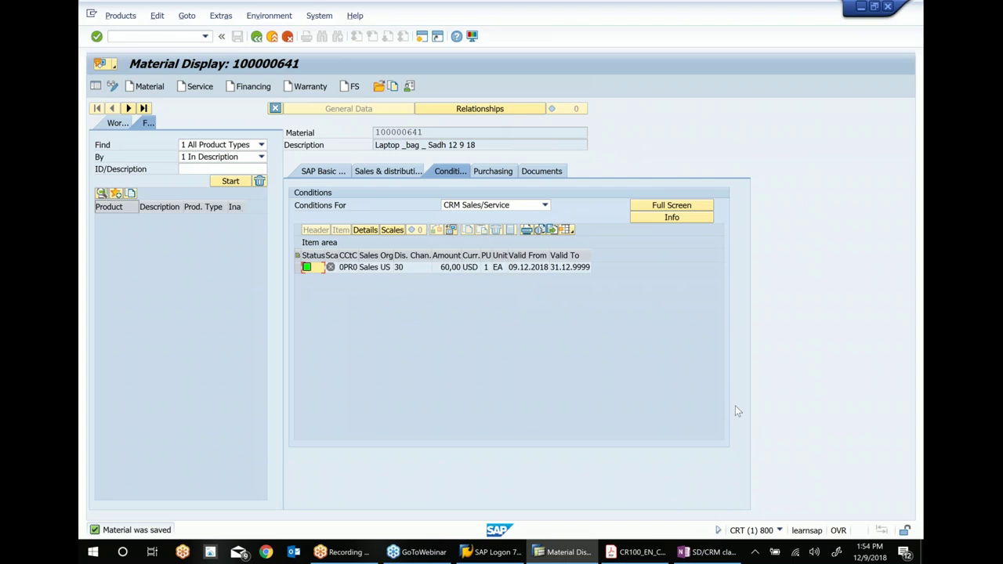
# - Switch to the OneNote class notes and add the bullet "Link Main Material to Accessories Material .." below the accessories bullet
pyautogui.click(701, 553)
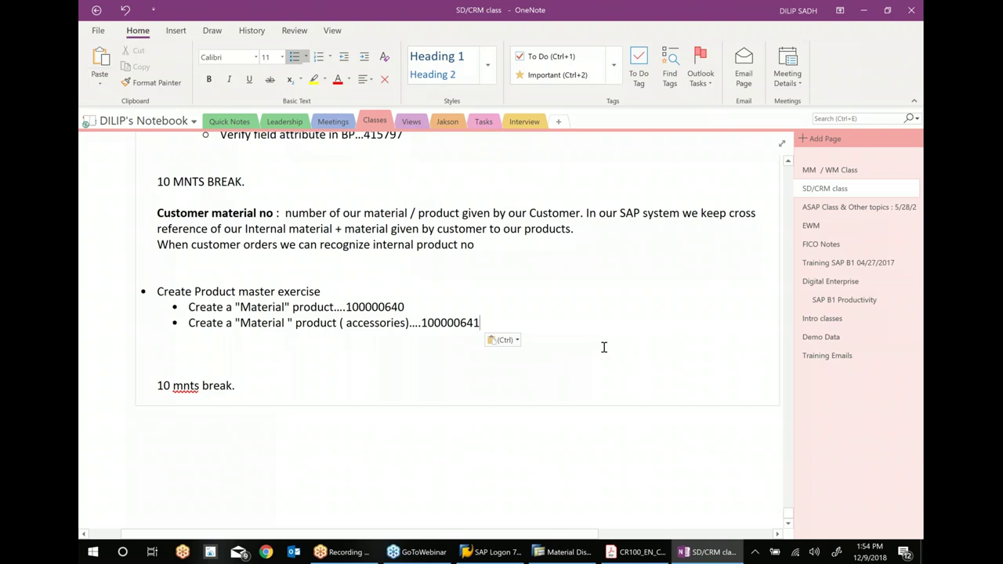
pyautogui.press('Return')
pyautogui.write('Li')
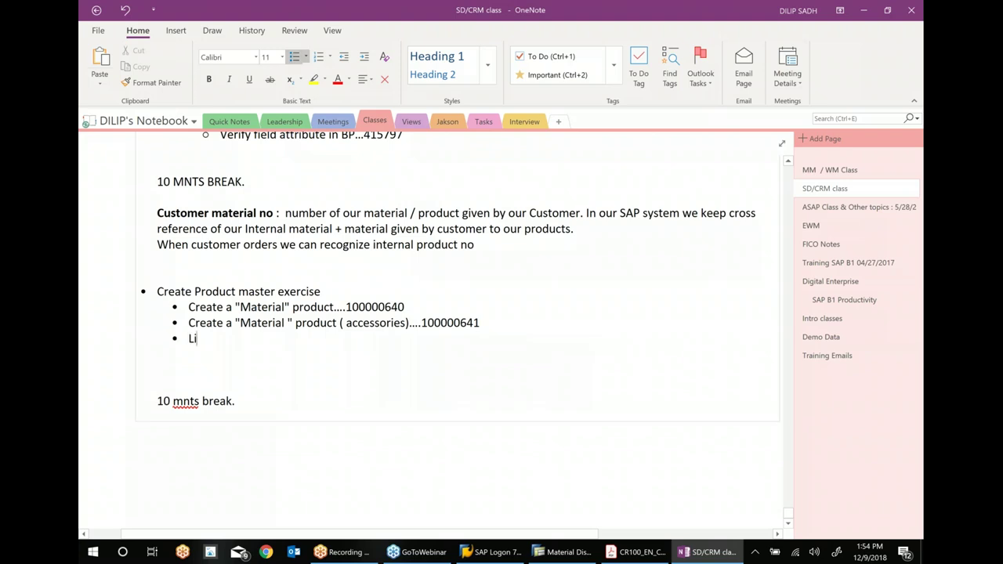
pyautogui.write('nk Main Material t')
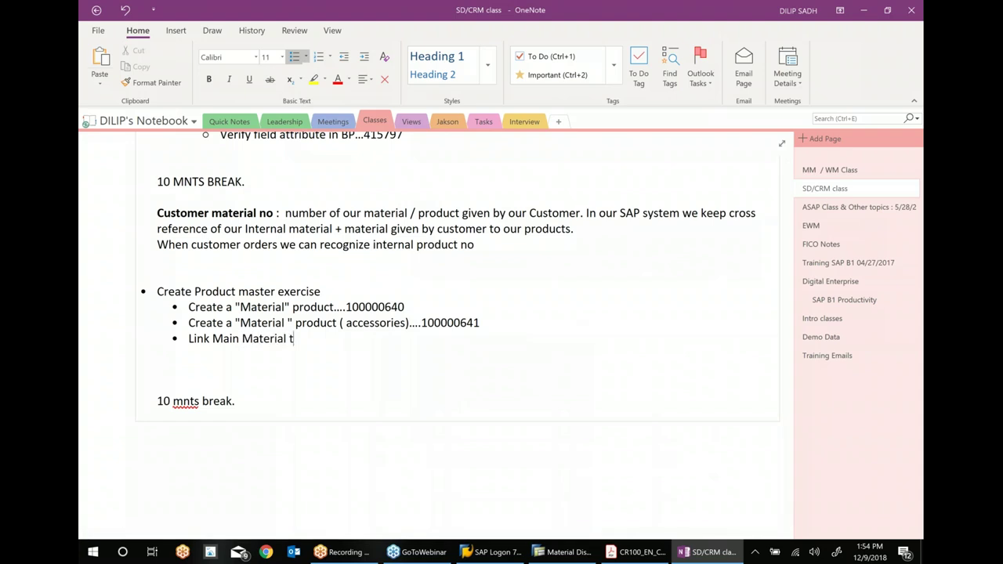
pyautogui.write('o Accessories Material ..')
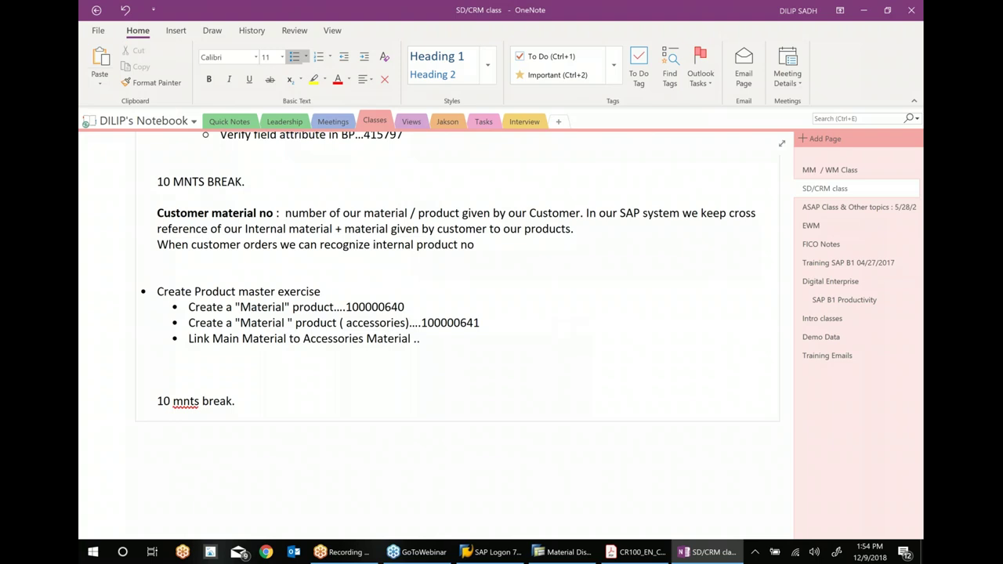
# - Insert 100000641 after "Accessories Material" and 100000640 after "Main Material" in the new bullet
pyautogui.press('Left')
pyautogui.press('Left')
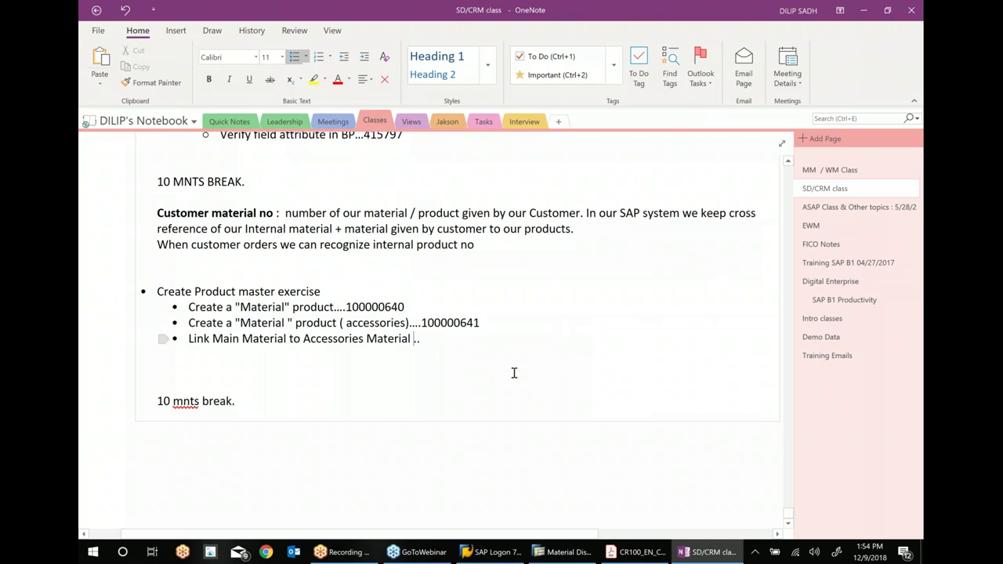
pyautogui.write('100000641')
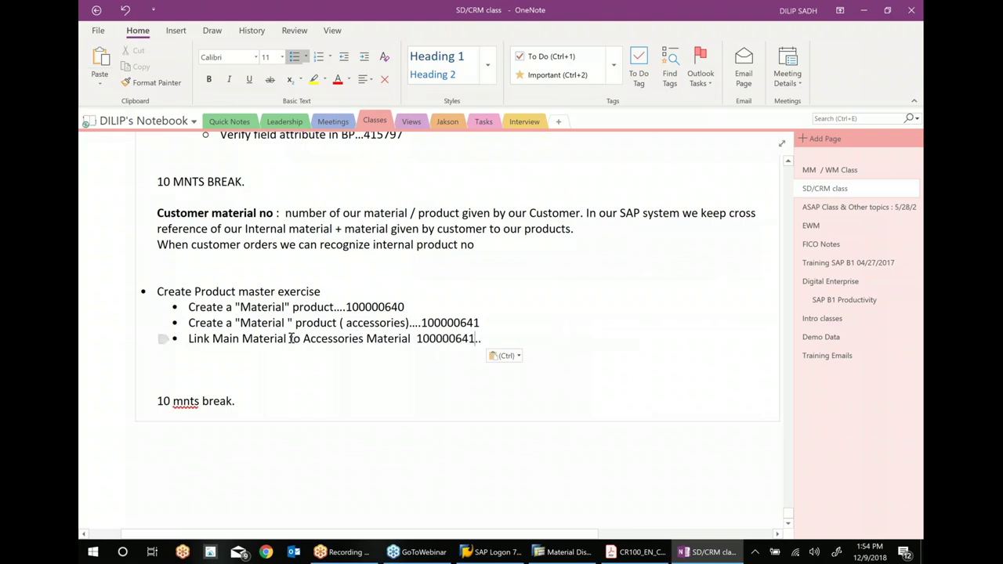
pyautogui.write('100000641')
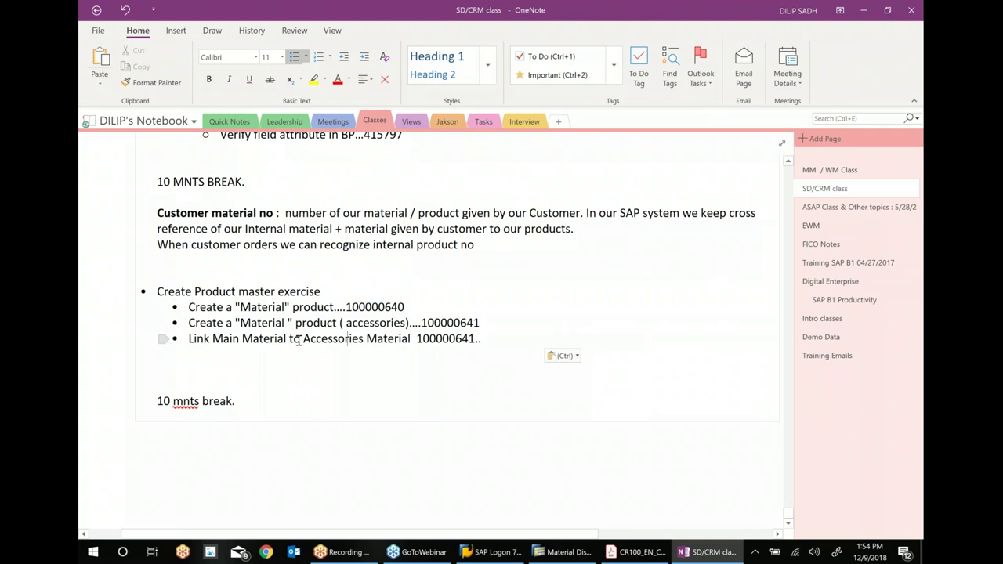
pyautogui.press('BackSpace')
pyautogui.write('00000640')
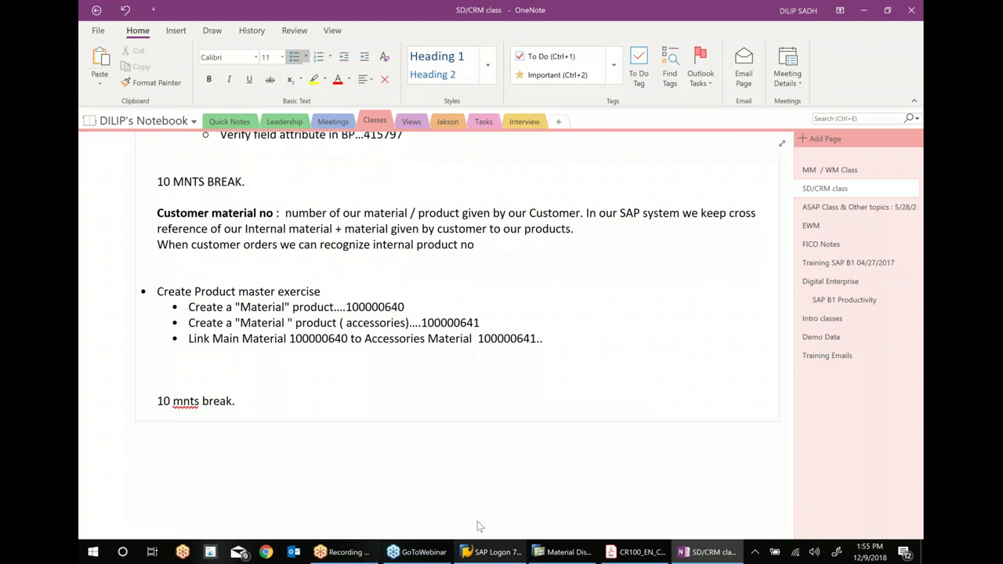
# - Switch back to SAP and open the main laptop material 100000640 in change mode
pyautogui.click(563, 552)
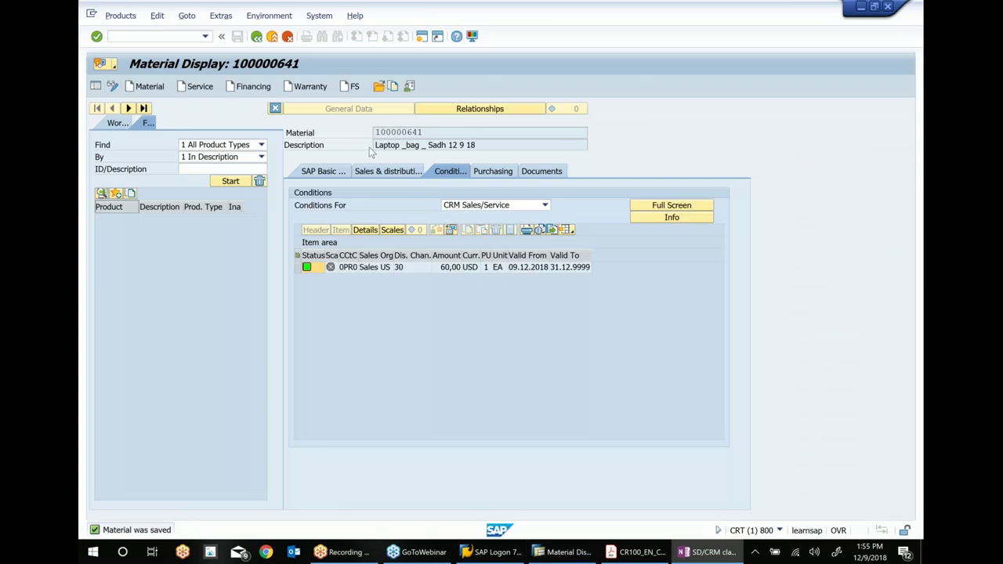
pyautogui.click(120, 15)
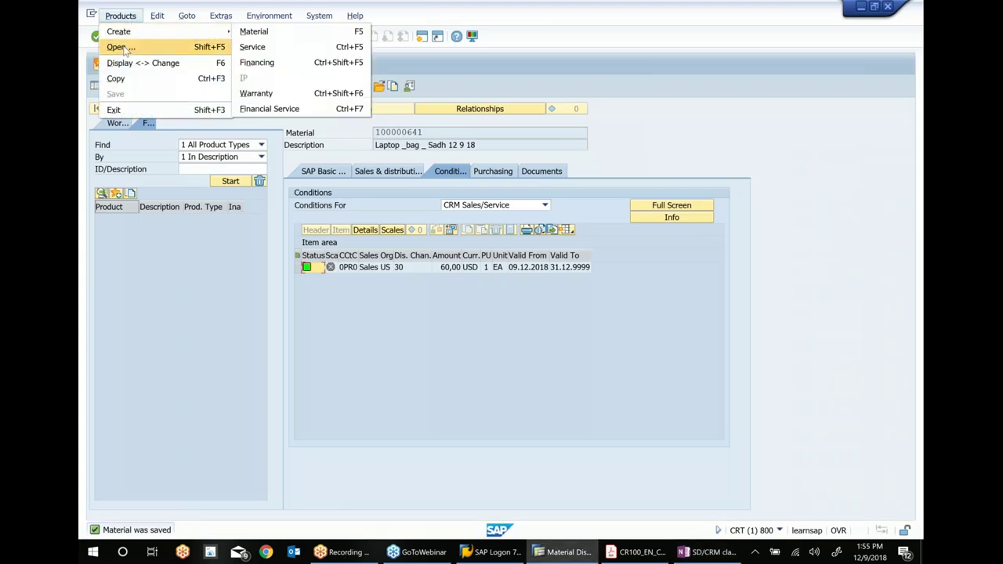
pyautogui.click(137, 66)
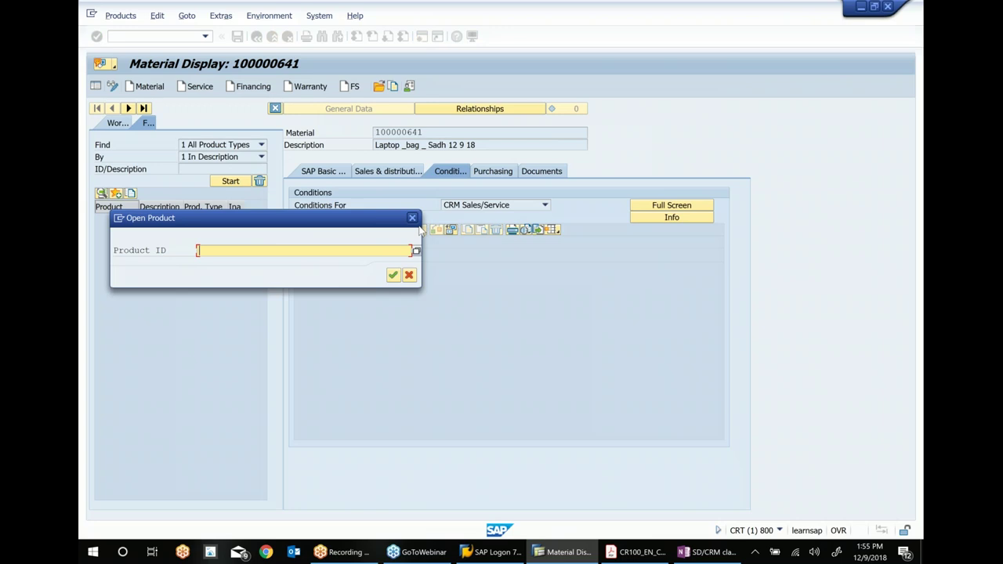
pyautogui.write('100000641')
pyautogui.press('BackSpace')
pyautogui.write('0')
pyautogui.press('Return')
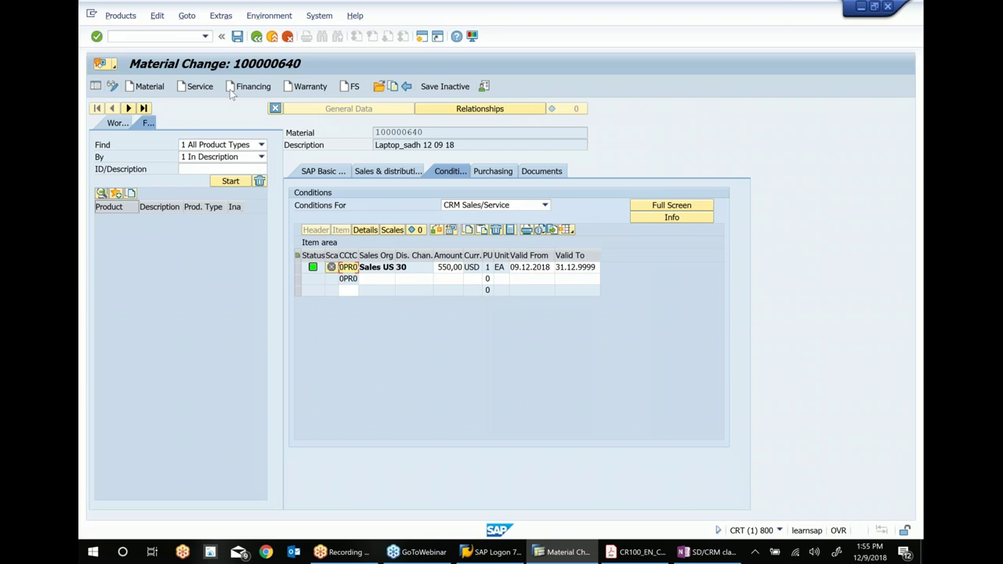
# - Add product 100000641 as an accessory in the relationships of material 100000640 and save the material
pyautogui.click(493, 108)
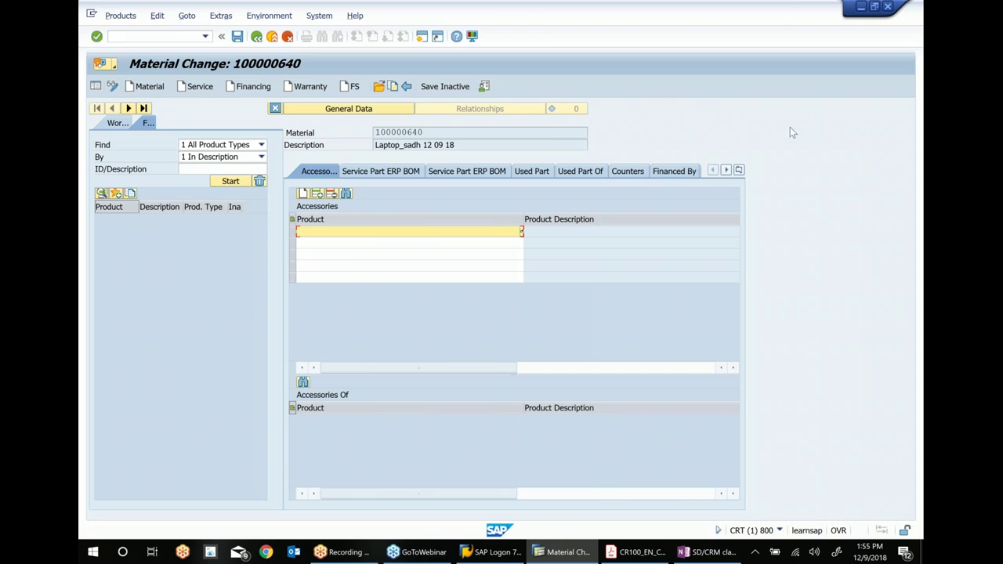
pyautogui.click(738, 171)
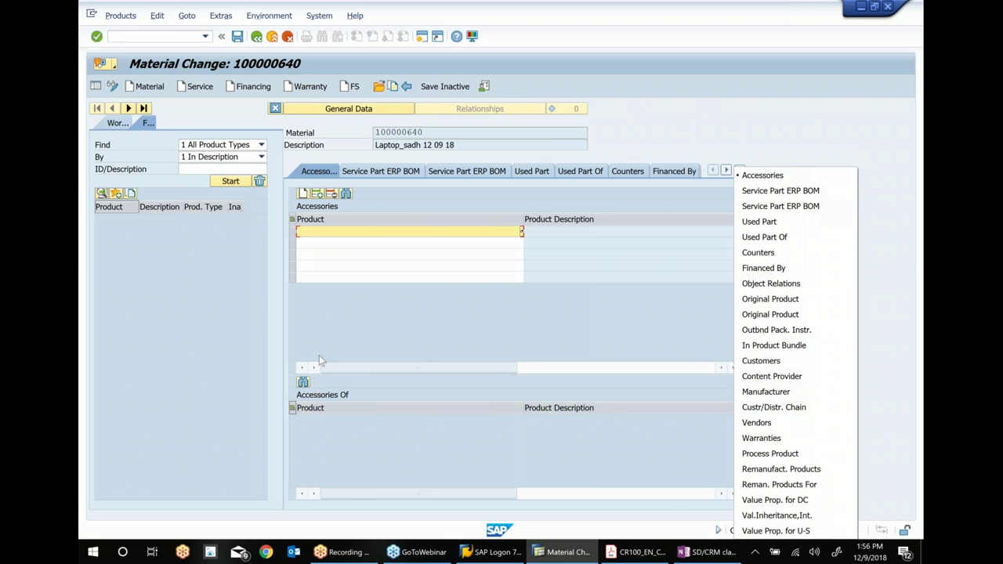
pyautogui.click(350, 240)
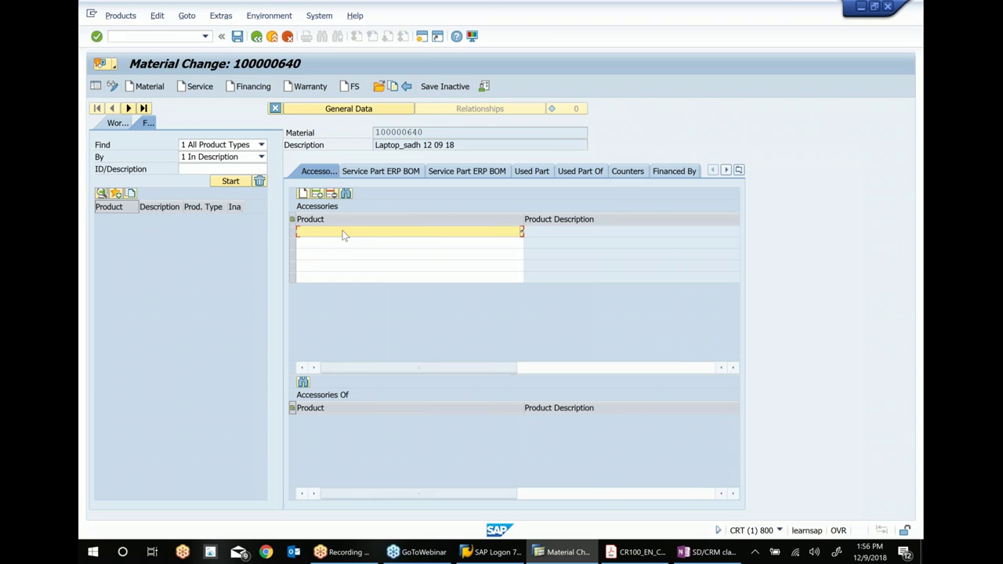
pyautogui.write('100000641')
pyautogui.press('Return')
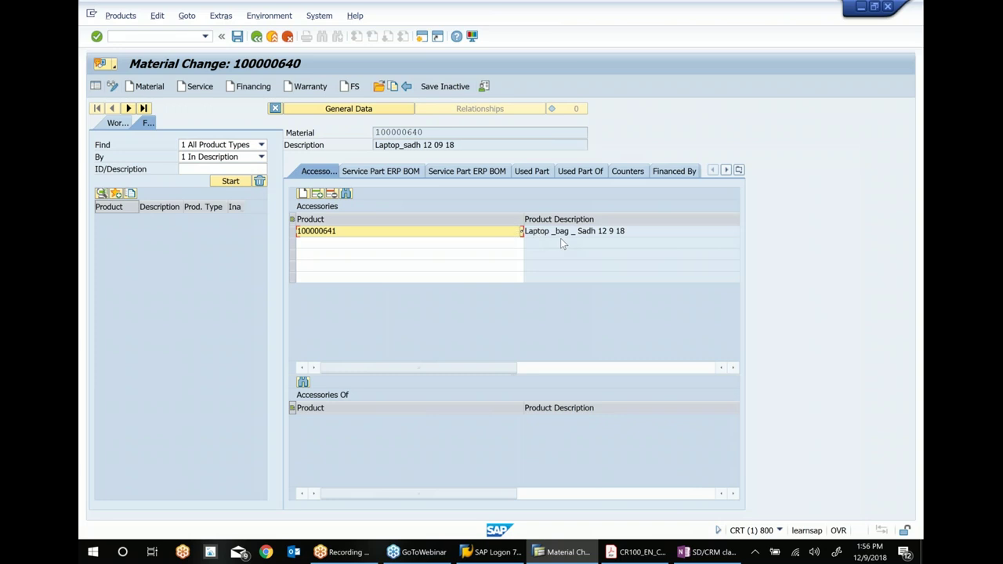
pyautogui.click(237, 36)
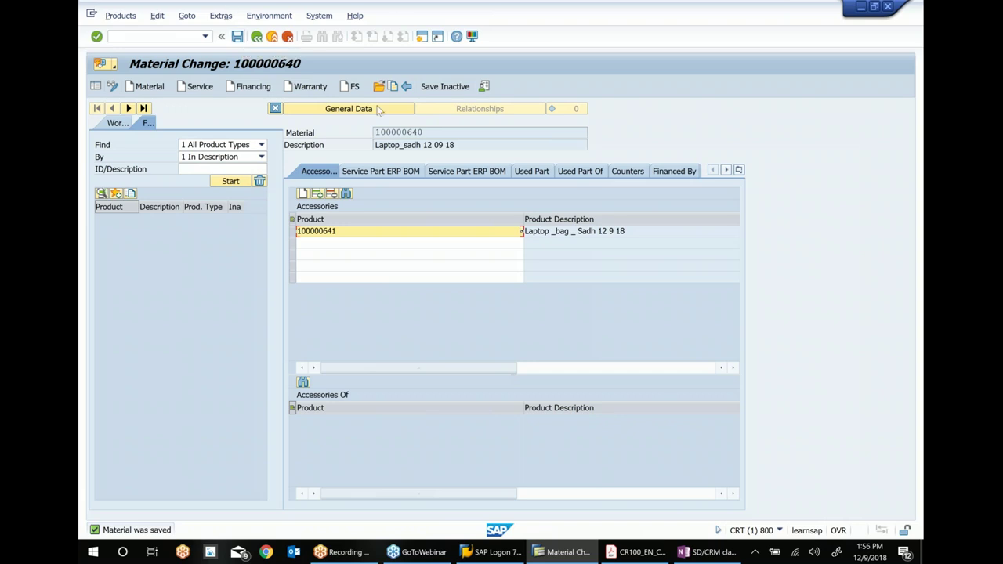
# - Switch to the OneNote class notes and add the bullet Create a "Service" Product below the link bullet
pyautogui.click(693, 554)
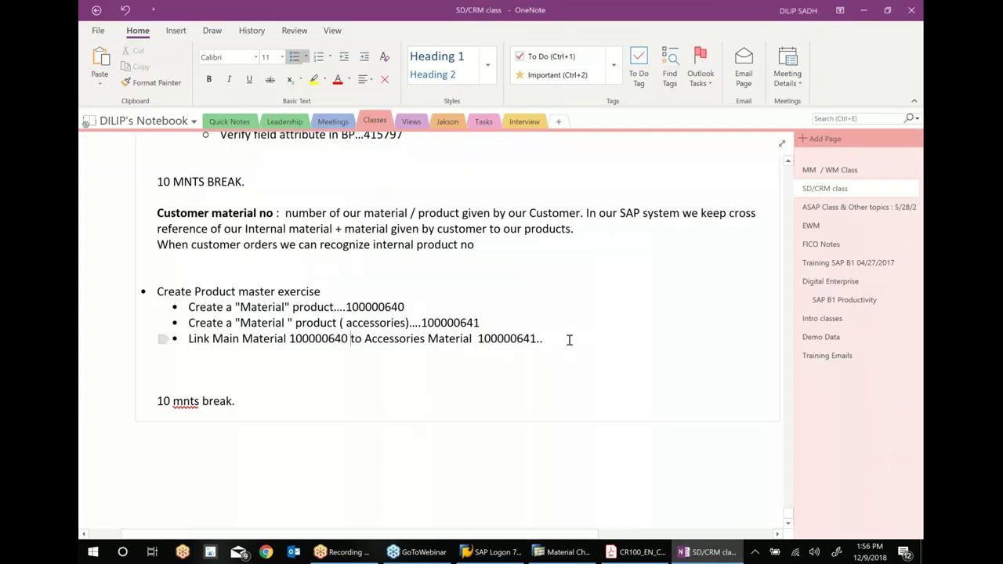
pyautogui.click(570, 339)
pyautogui.press('Return')
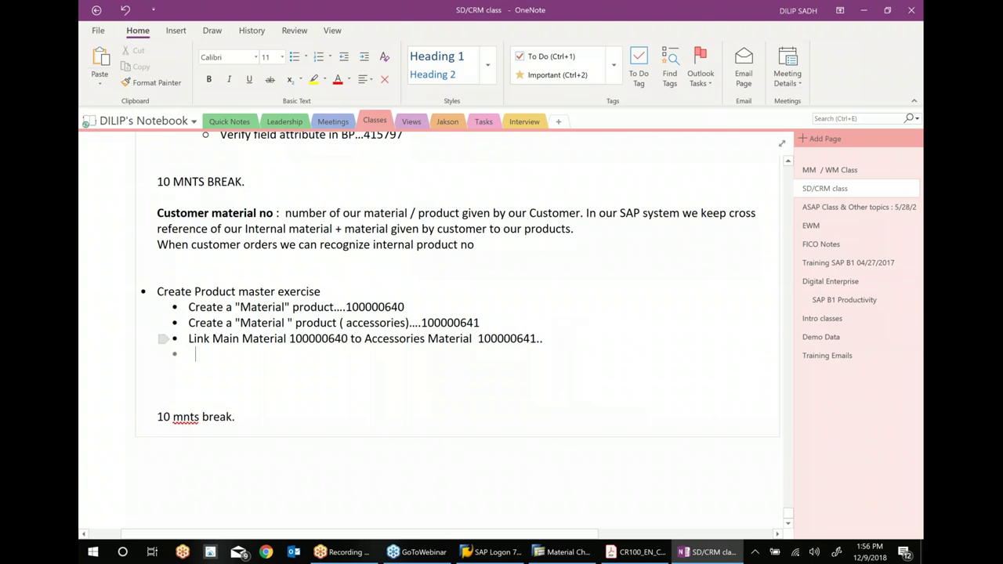
pyautogui.write('Create a ')
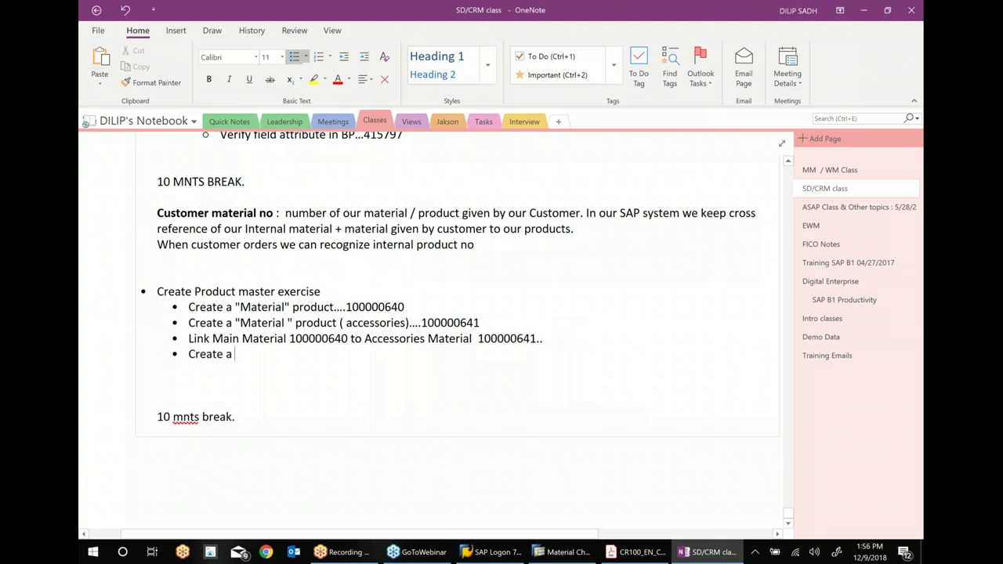
pyautogui.write('"Service" Product')
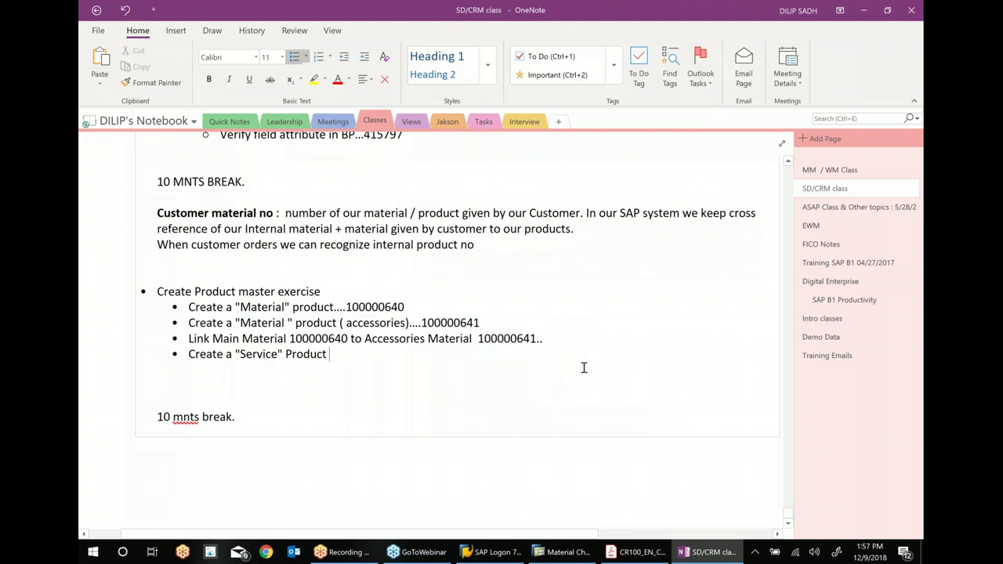
# - Switch back to SAP, leave the laptop material, reopen Maintain Products and start creating a service
pyautogui.click(561, 552)
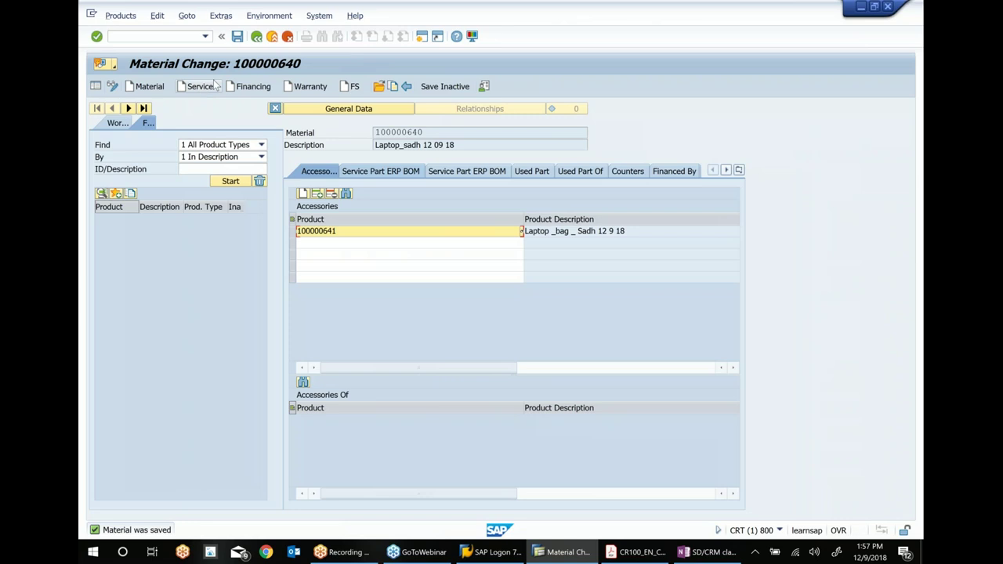
pyautogui.click(256, 36)
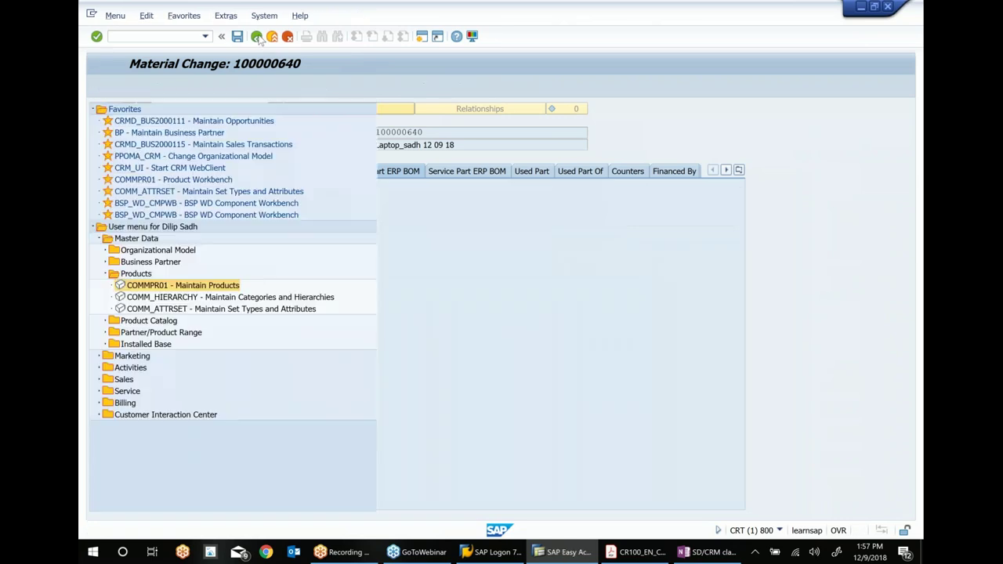
pyautogui.doubleClick(225, 287)
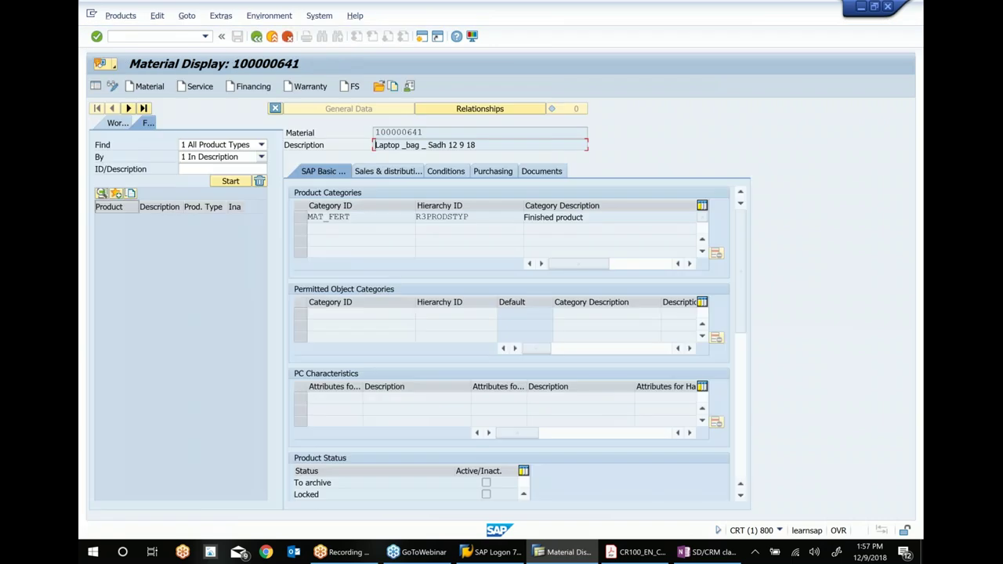
pyautogui.click(200, 89)
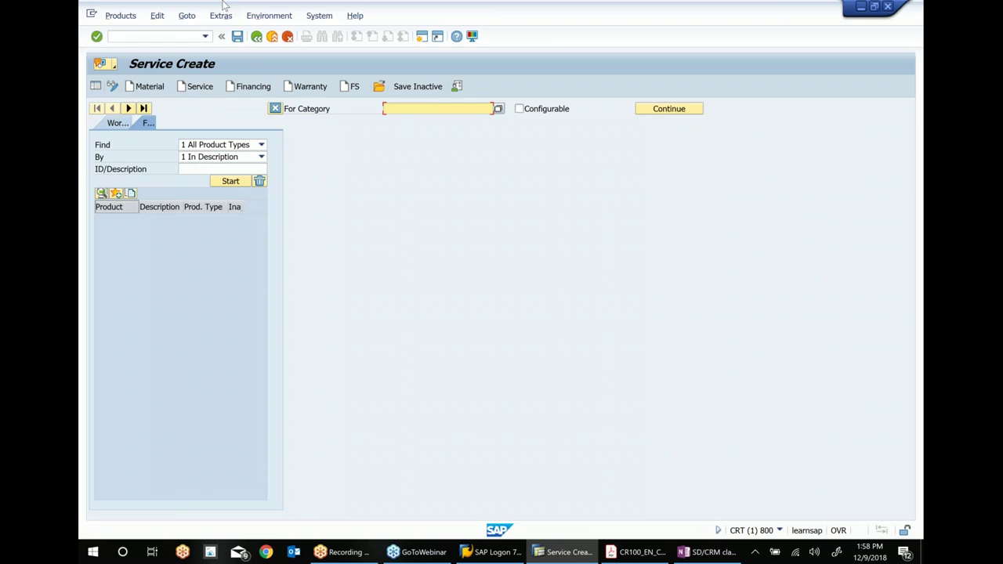
# - Choose the category SRV_ALL (Complete service) for the new service and continue to its general data
pyautogui.click(498, 110)
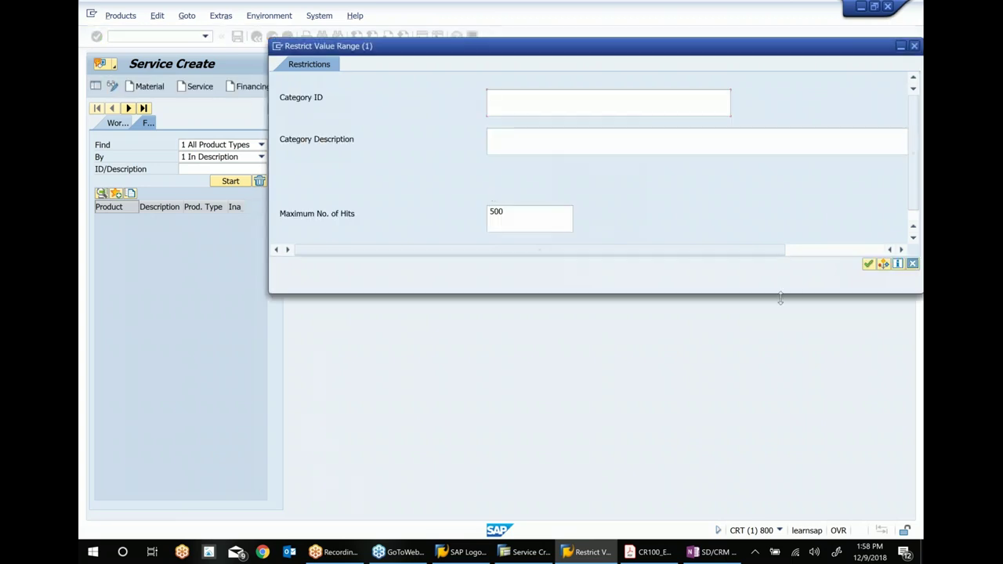
pyautogui.click(868, 264)
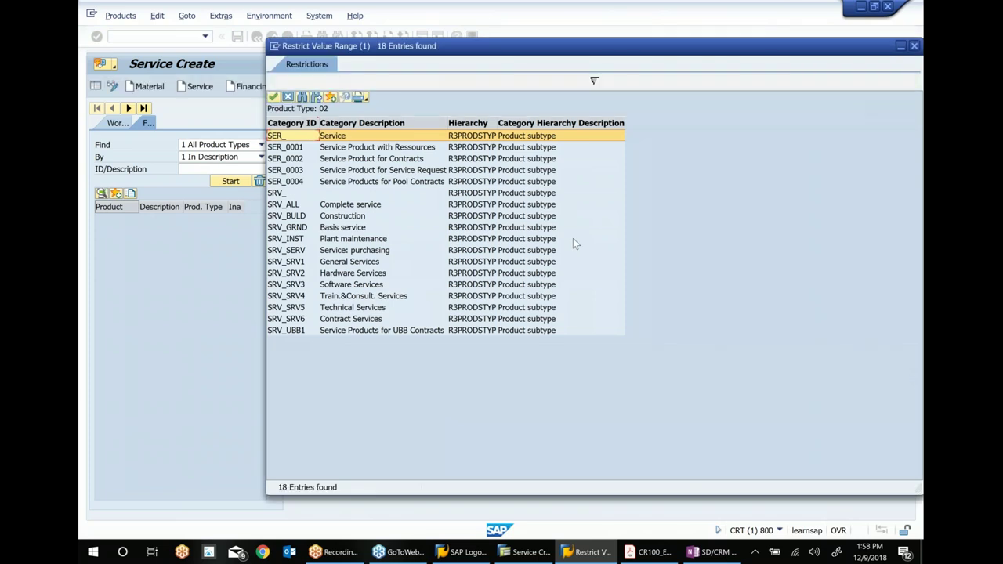
pyautogui.click(342, 206)
pyautogui.doubleClick(341, 207)
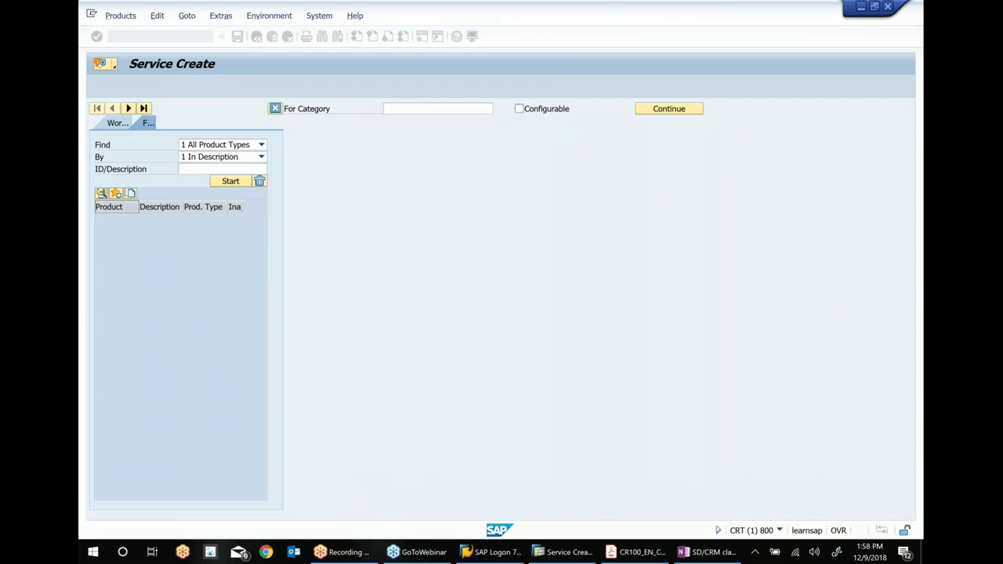
pyautogui.click(655, 112)
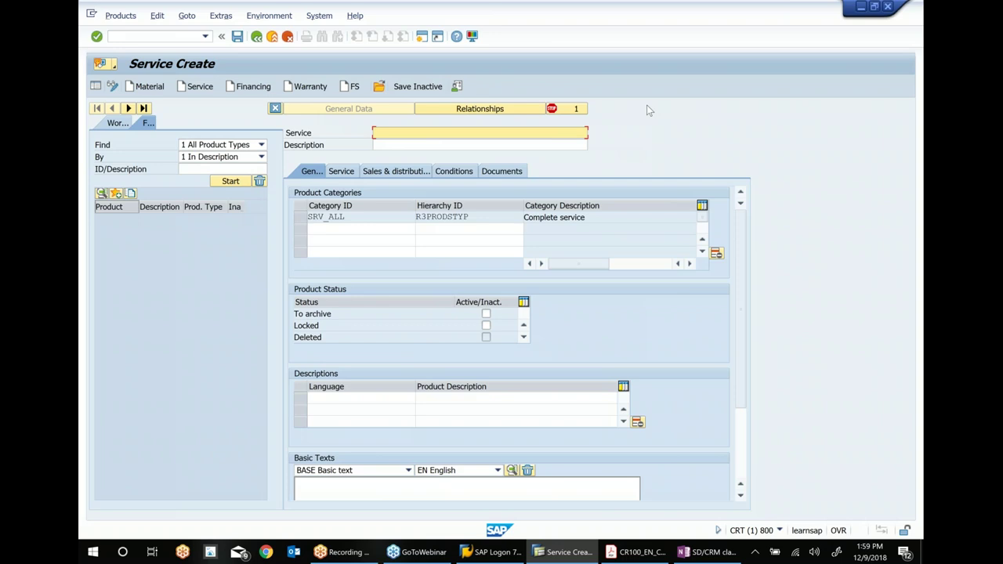
# - Enter the service description as Laptop_repair_service_ followed by the instructor's surname and 12918
pyautogui.click(390, 146)
pyautogui.write('Laop')
pyautogui.press('BackSpace')
pyautogui.press('BackSpace')
pyautogui.write('pt')
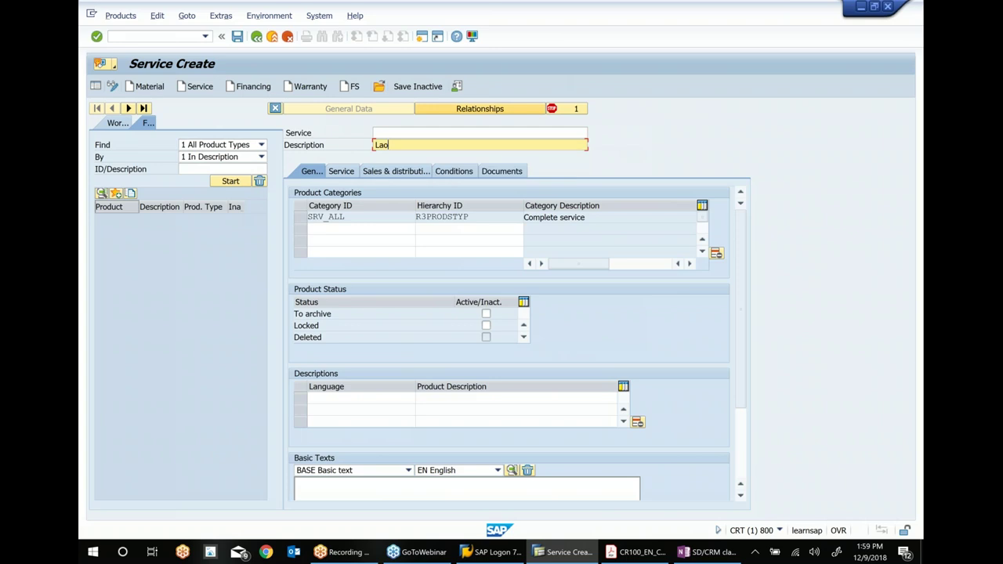
pyautogui.write('op')
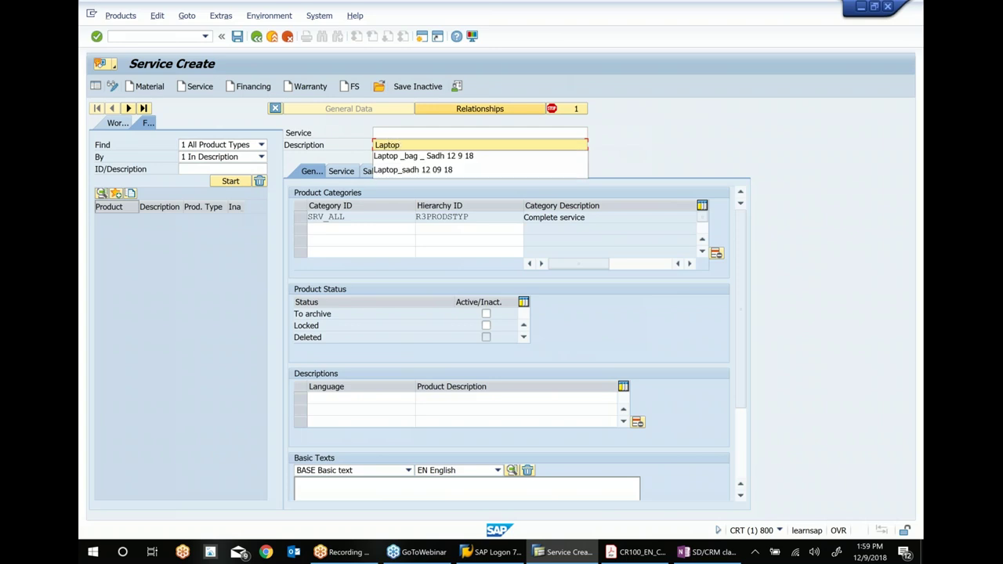
pyautogui.write('_repair')
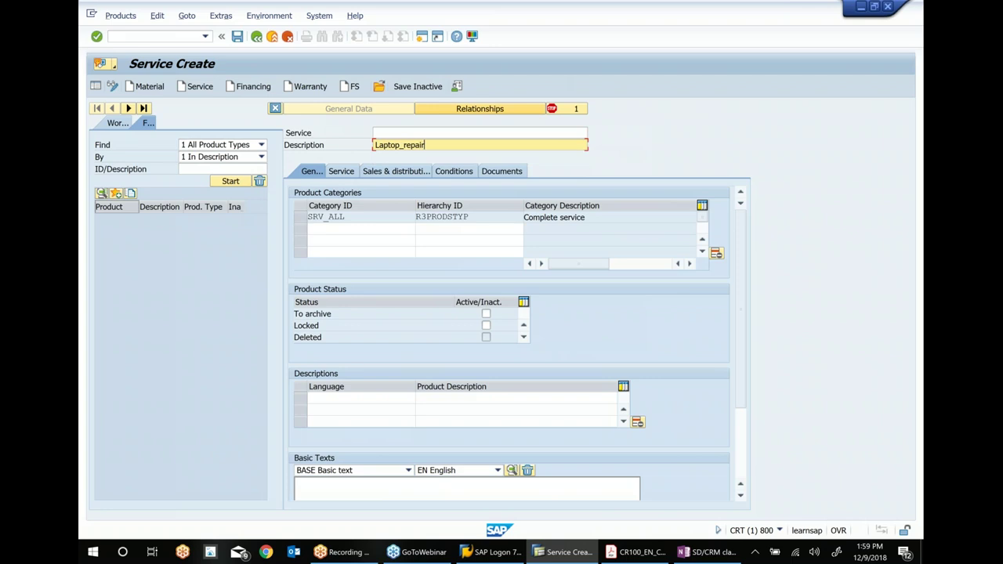
pyautogui.write('_service_sadh 12918')
pyautogui.press('Return')
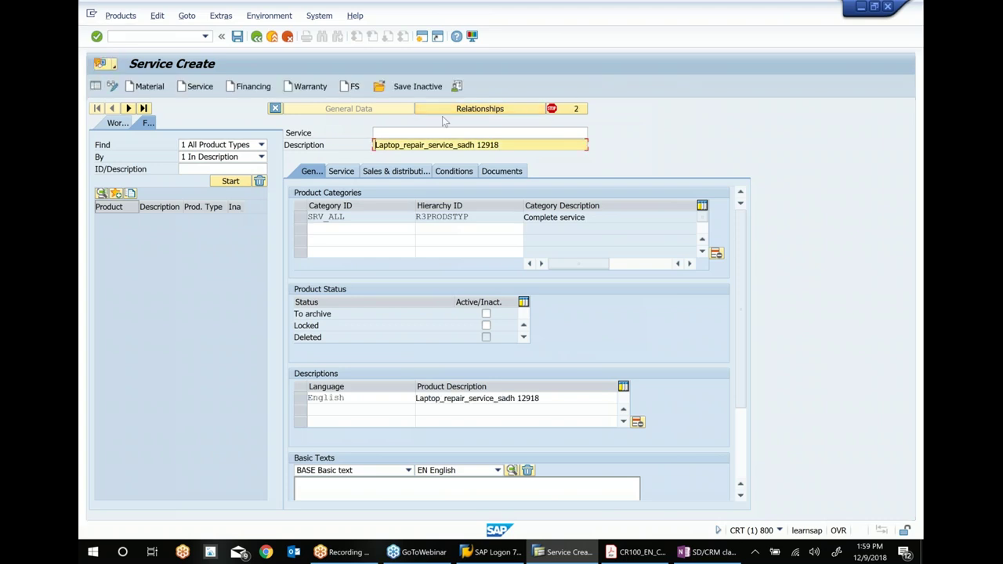
# - Enter the service ID as repar followed by the instructor's surname and 12918
pyautogui.click(388, 133)
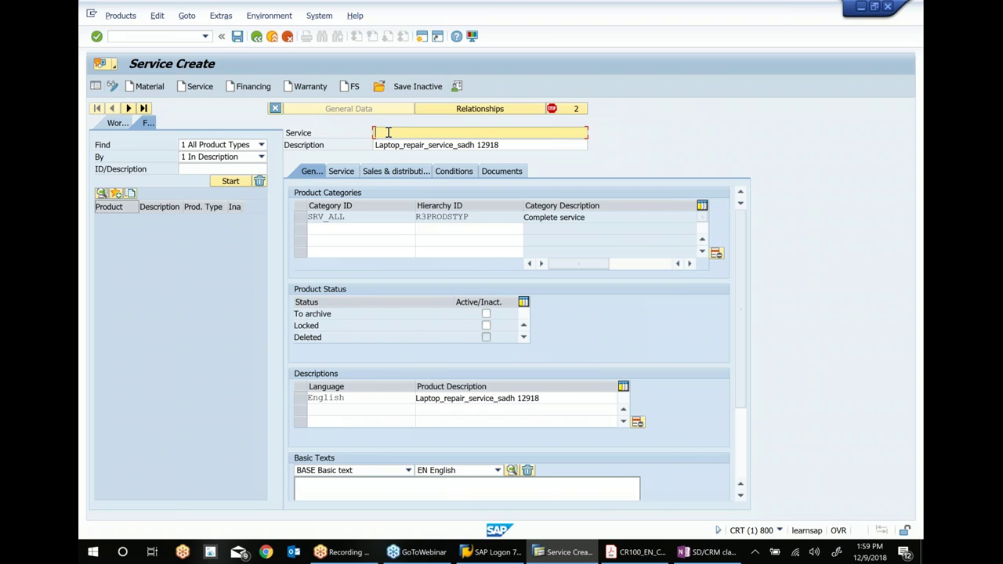
pyautogui.write('1')
pyautogui.write('re')
pyautogui.write('par')
pyautogui.write('sadh')
pyautogui.write('129')
pyautogui.write('18')
pyautogui.press('Return')
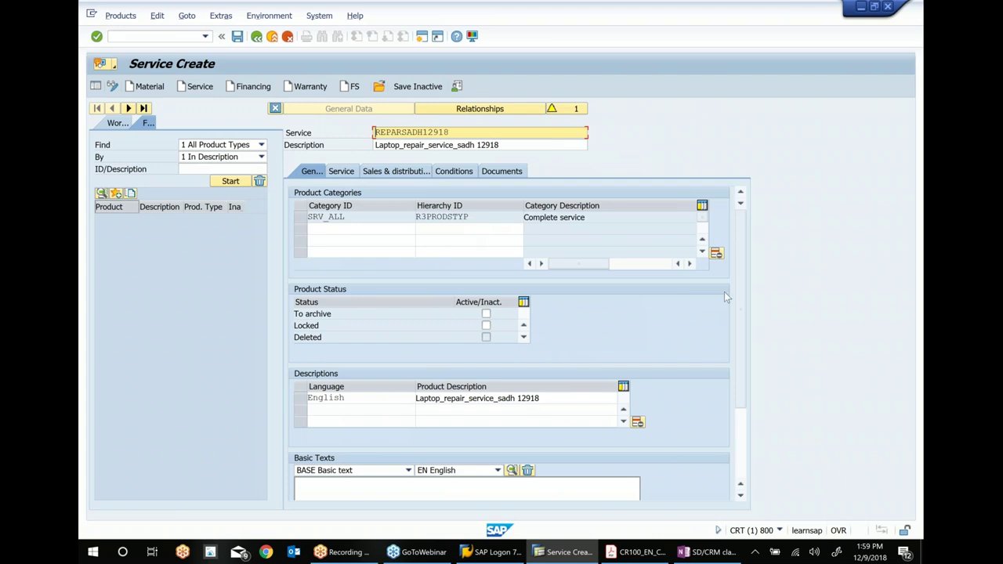
# - Enter "test" as the English basic text of the service
pyautogui.scroll(-3, 743, 287)
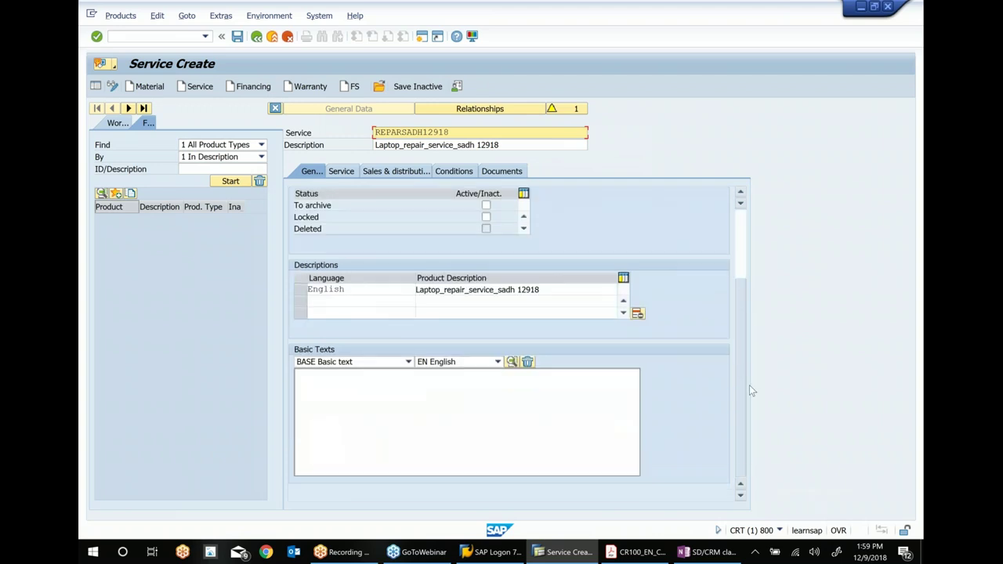
pyautogui.click(384, 407)
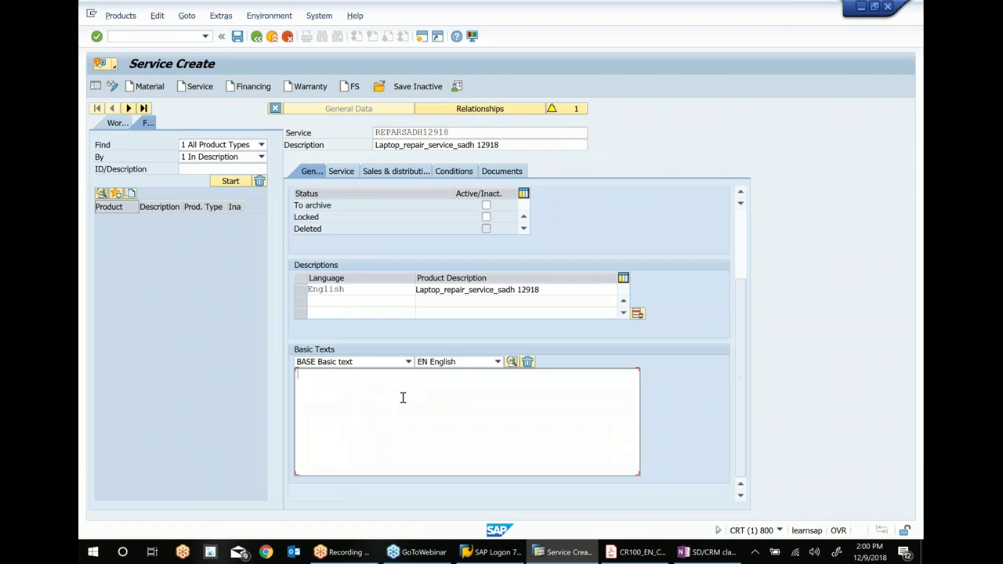
pyautogui.write('test')
# - Set the item category group in the service data to SRVP (Service product)
pyautogui.click(343, 174)
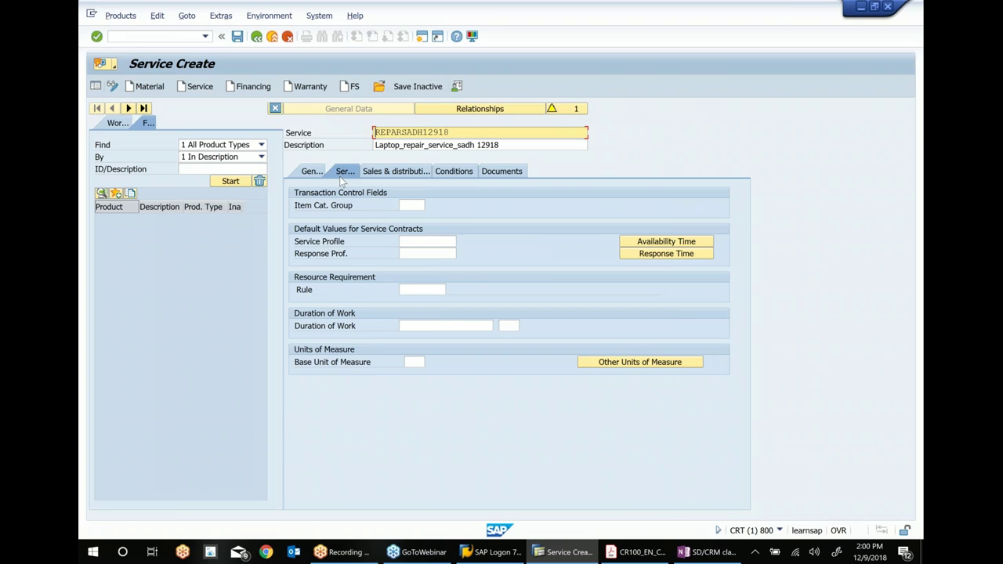
pyautogui.click(417, 205)
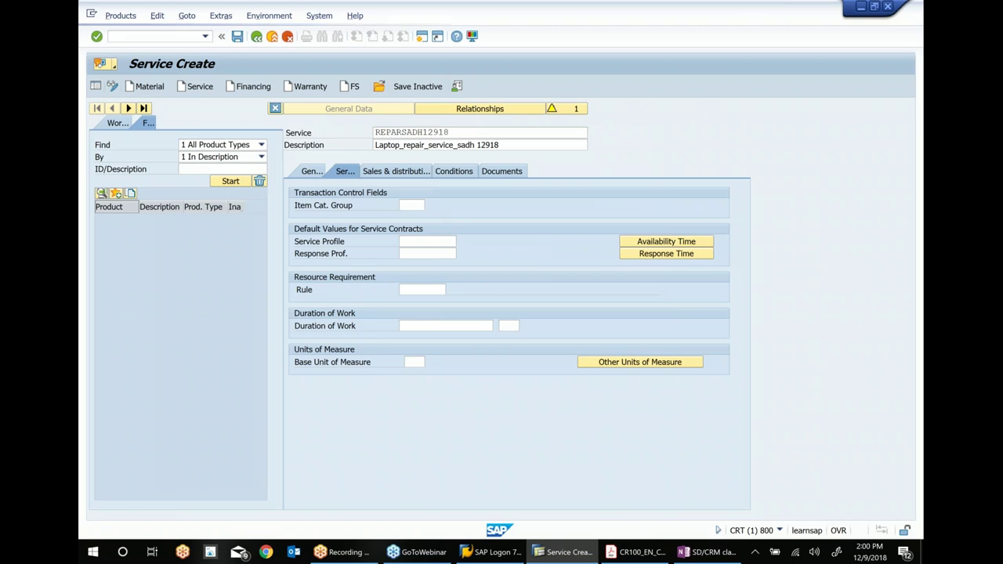
pyautogui.press('F4')
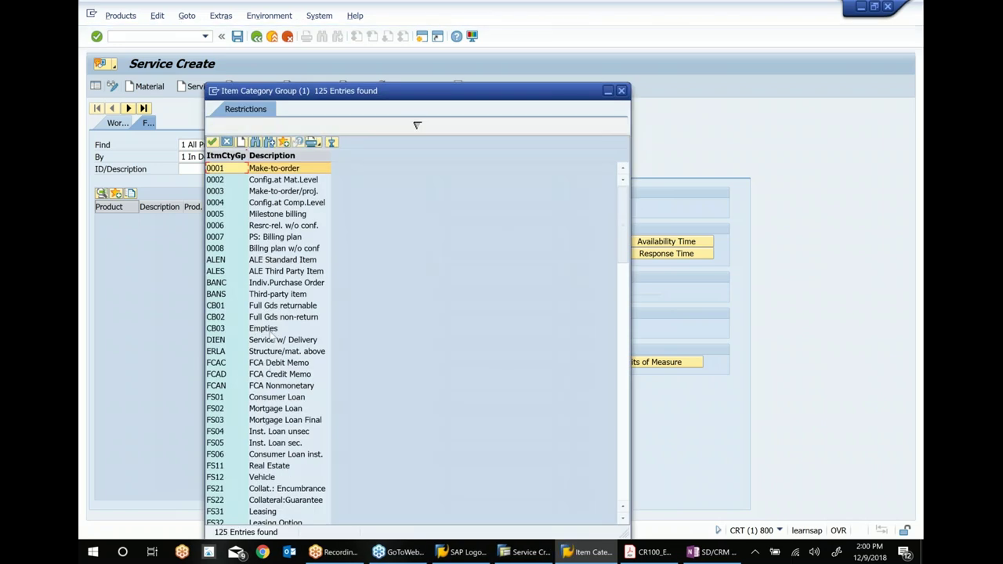
pyautogui.scroll(-20, 272, 336)
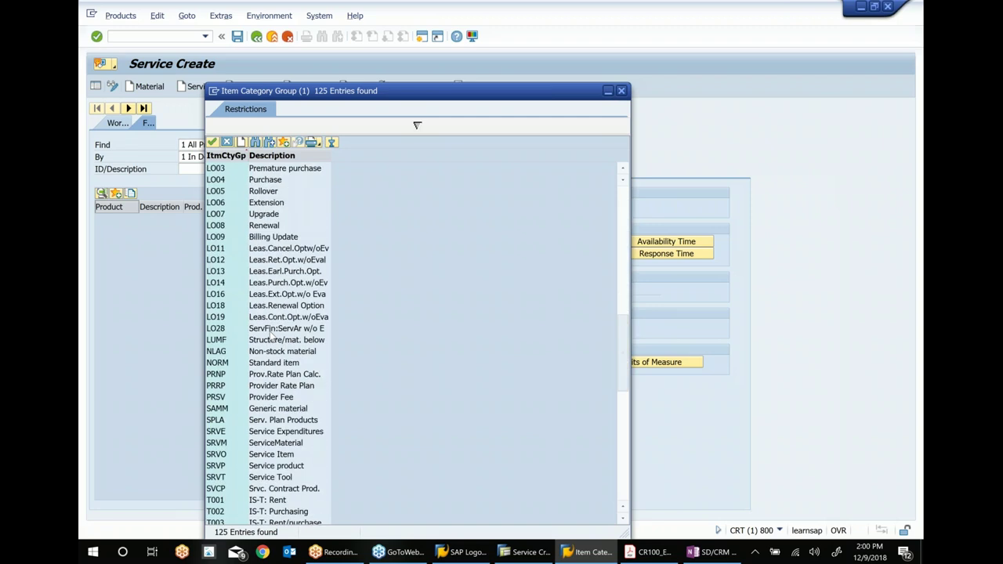
pyautogui.click(267, 468)
pyautogui.doubleClick(270, 468)
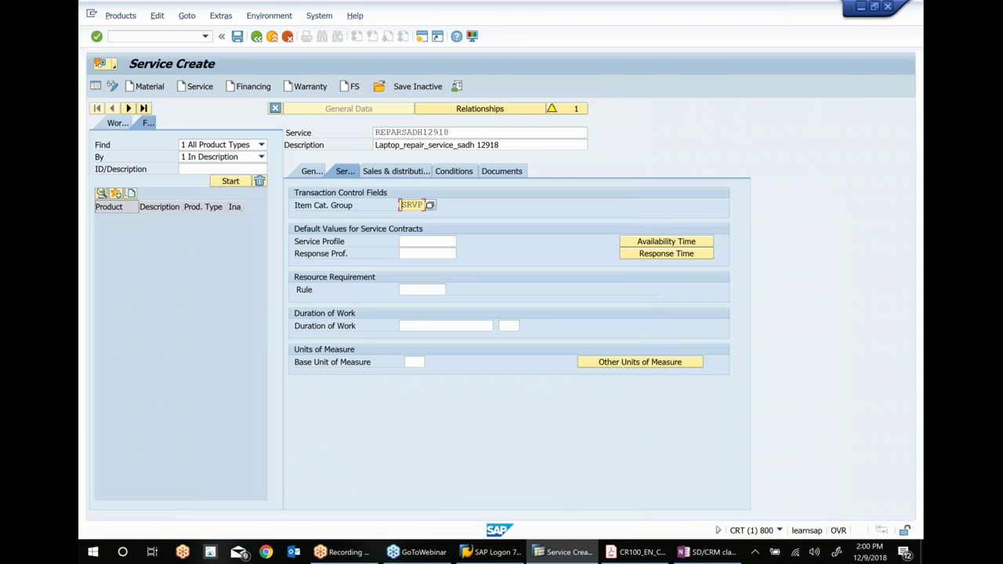
pyautogui.press('Return')
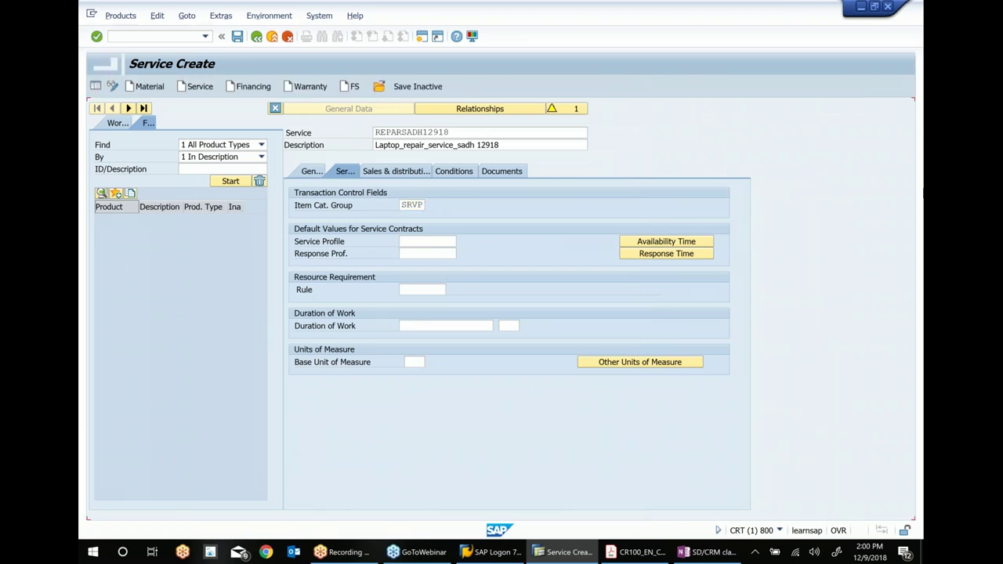
# - Set the default service profile to 24 X 7 and the response profile to BUSINESS
pyautogui.click(447, 242)
pyautogui.click(462, 242)
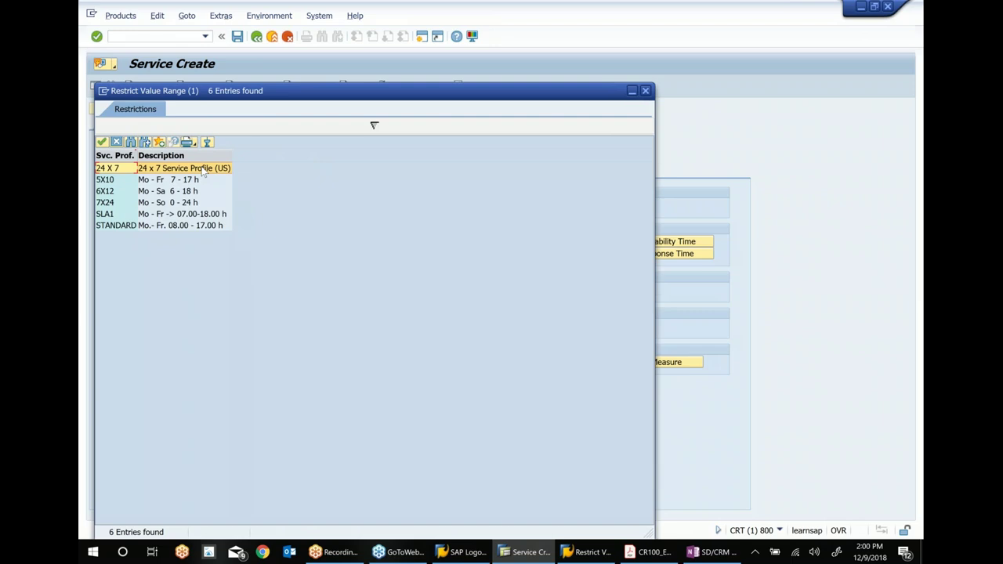
pyautogui.press('Escape')
pyautogui.click(424, 252)
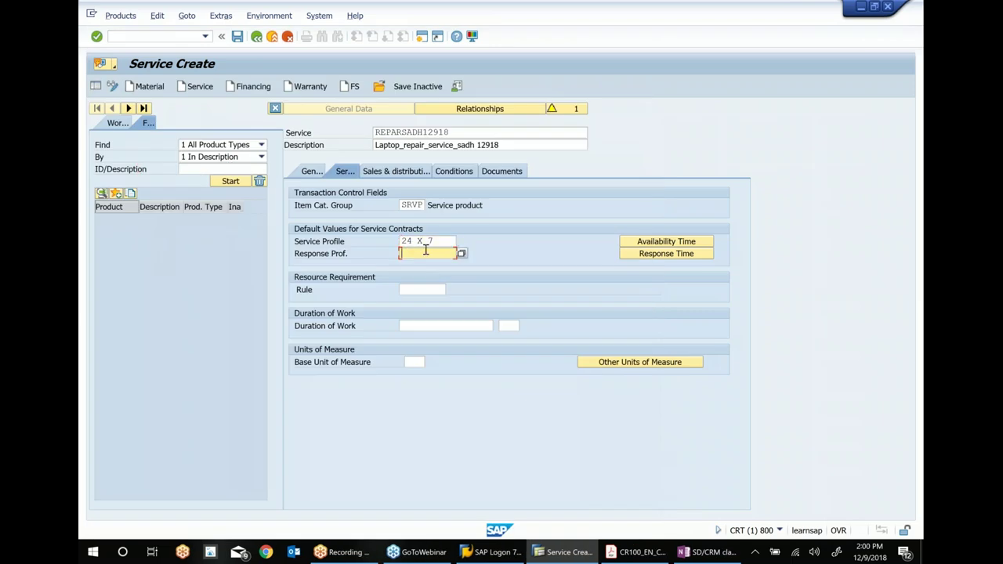
pyautogui.click(462, 254)
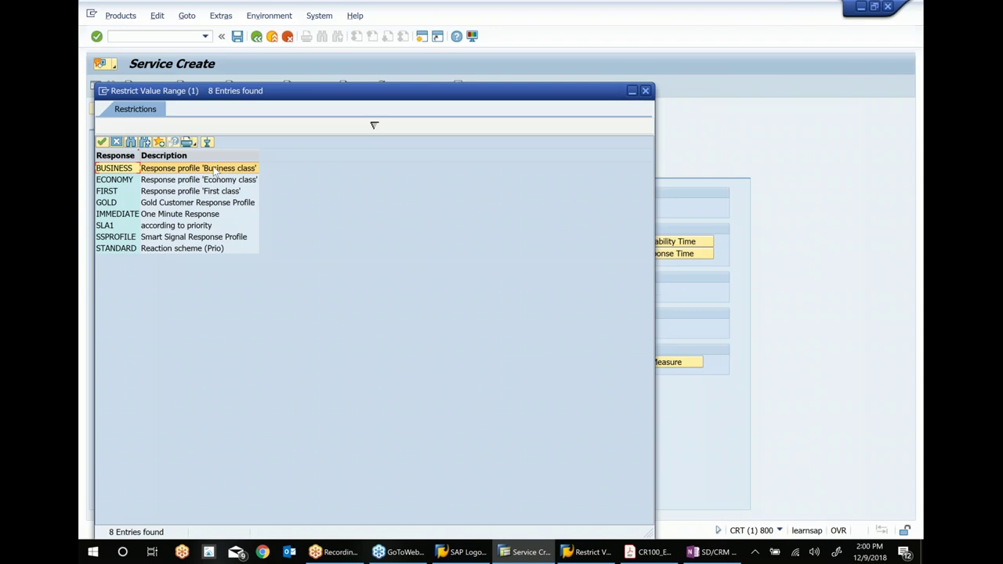
pyautogui.press('Escape')
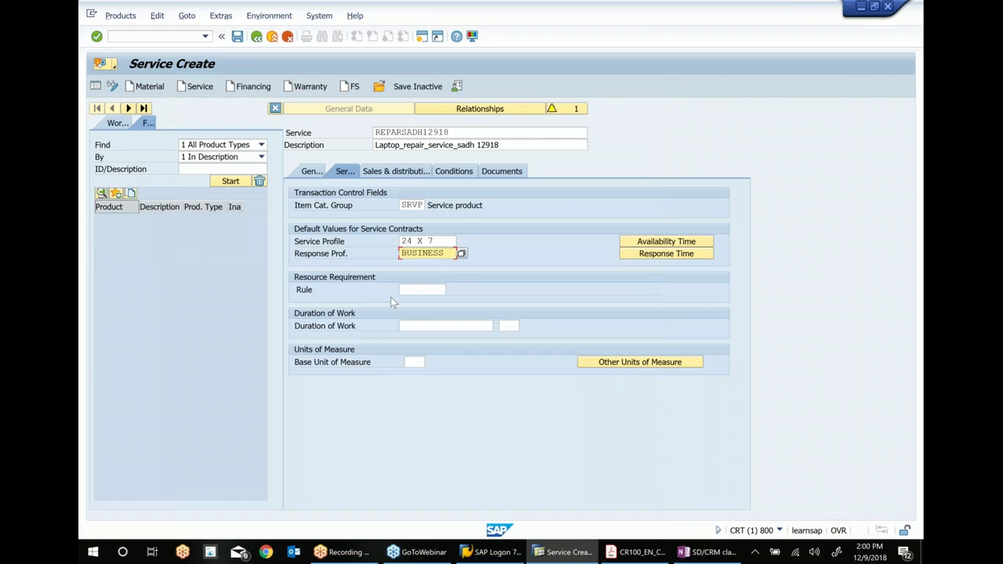
# - Set the service's base unit of measure to H (Hour)
pyautogui.click(431, 326)
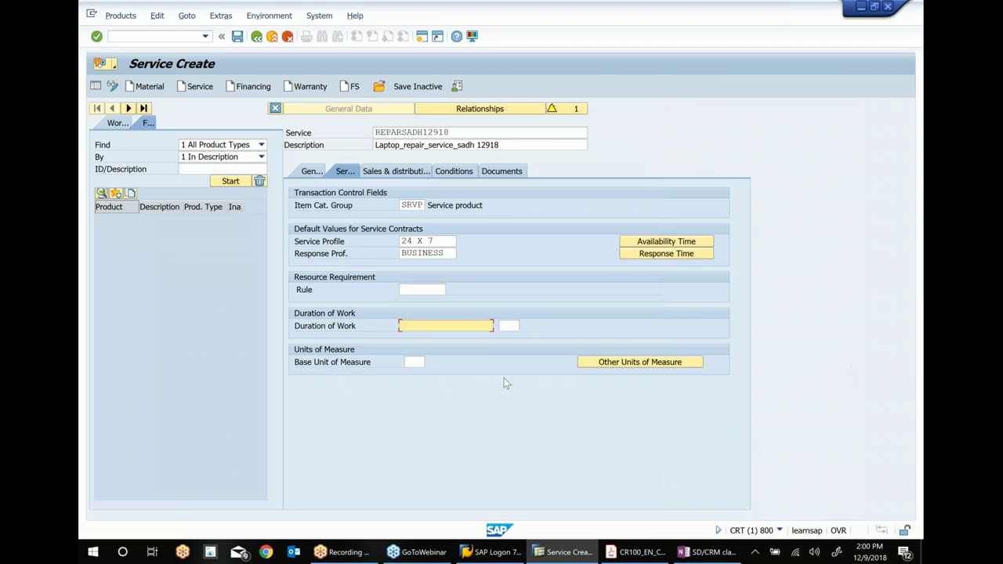
pyautogui.click(414, 362)
pyautogui.write('h')
pyautogui.press('Return')
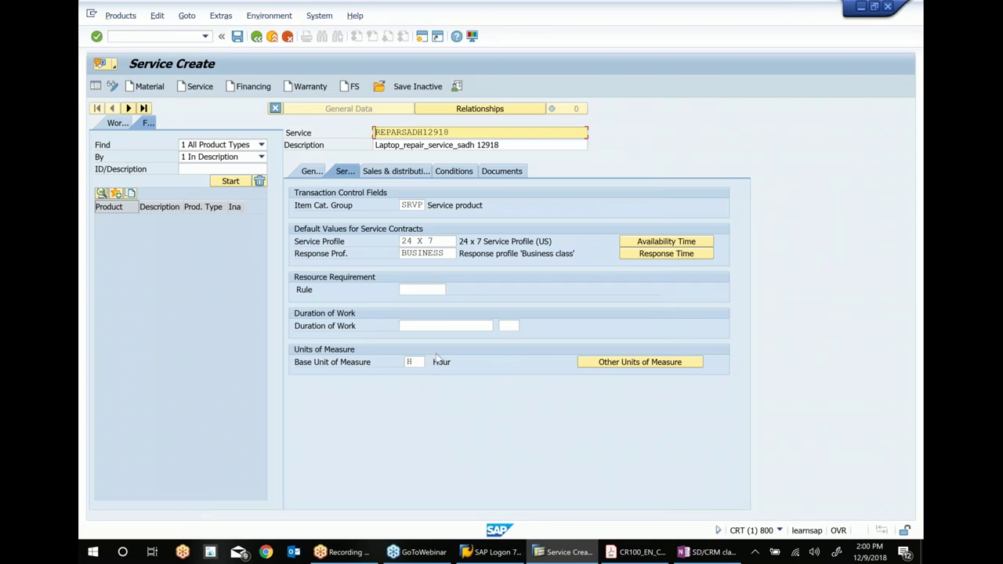
# - Assign the Sales US distribution chain with distribution channel 30 to the service
pyautogui.click(406, 179)
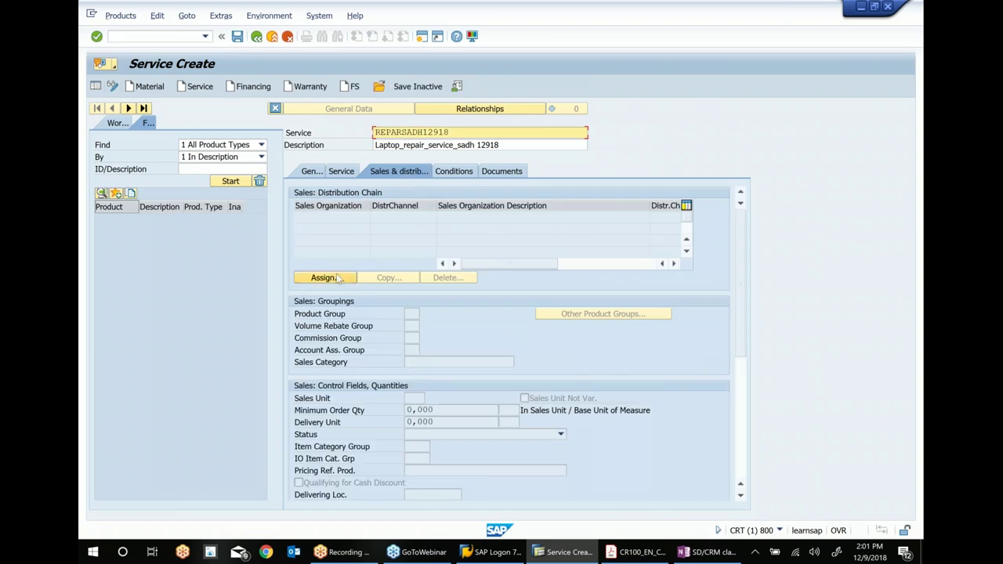
pyautogui.click(328, 279)
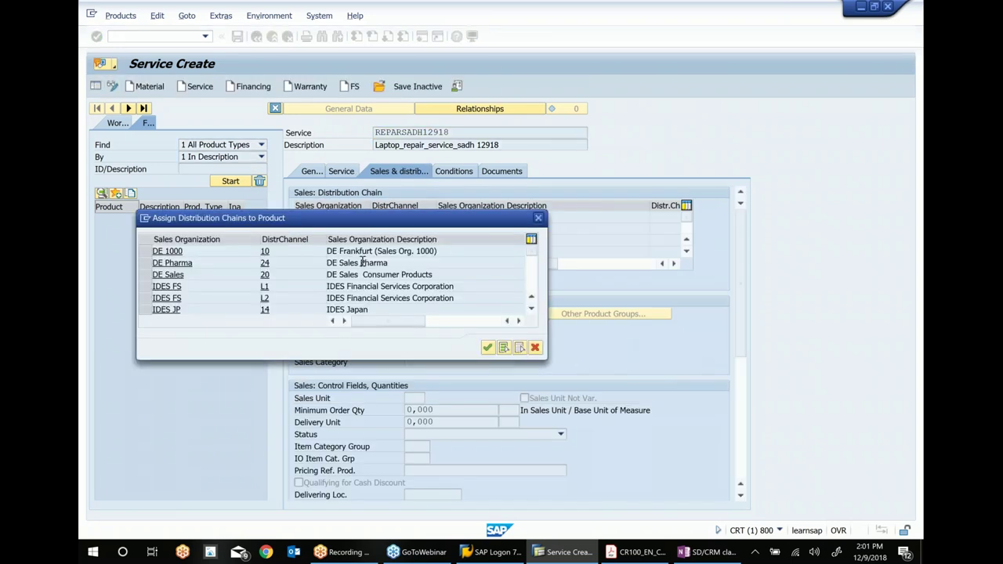
pyautogui.scroll(-2, 364, 271)
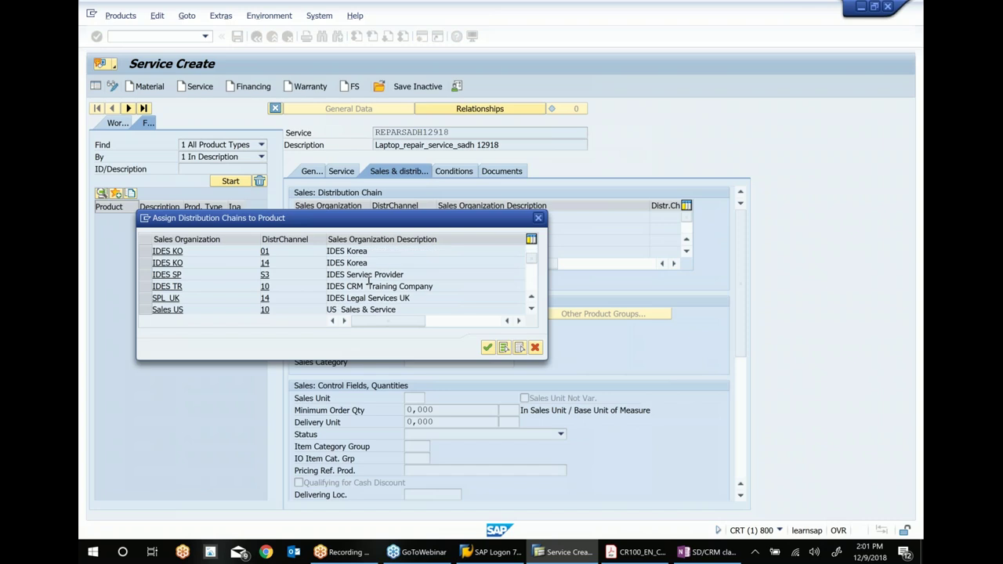
pyautogui.scroll(-2, 368, 279)
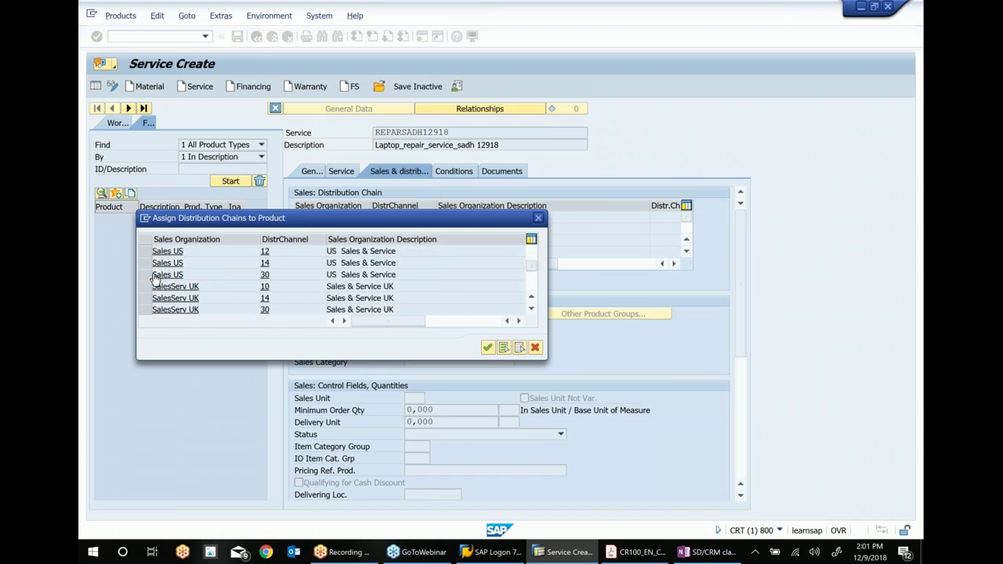
pyautogui.click(156, 276)
pyautogui.click(488, 348)
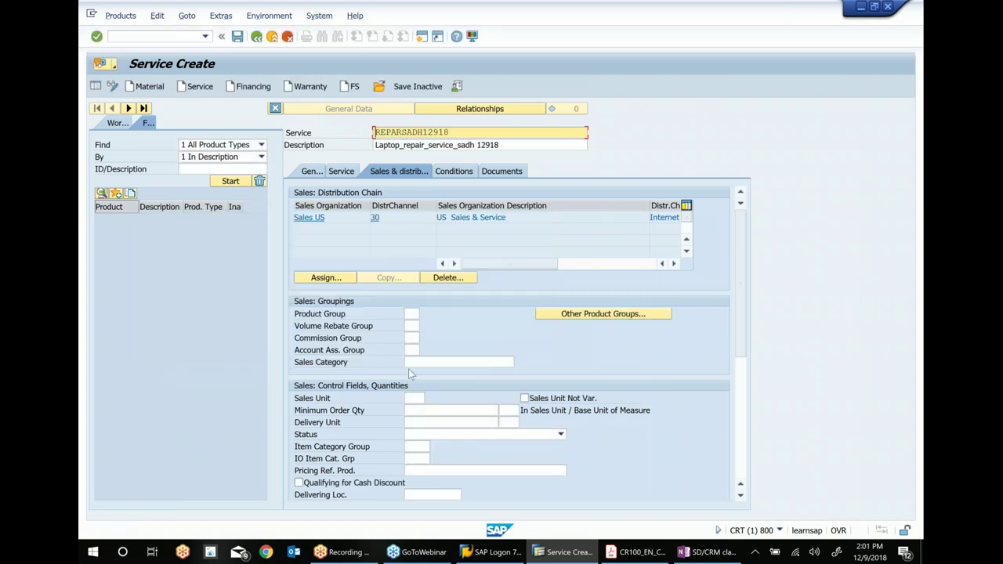
# - In the sales control data, set the item category group to SRVP and the sales unit to H (Hour)
pyautogui.click(418, 447)
pyautogui.write('srvp')
pyautogui.press('Return')
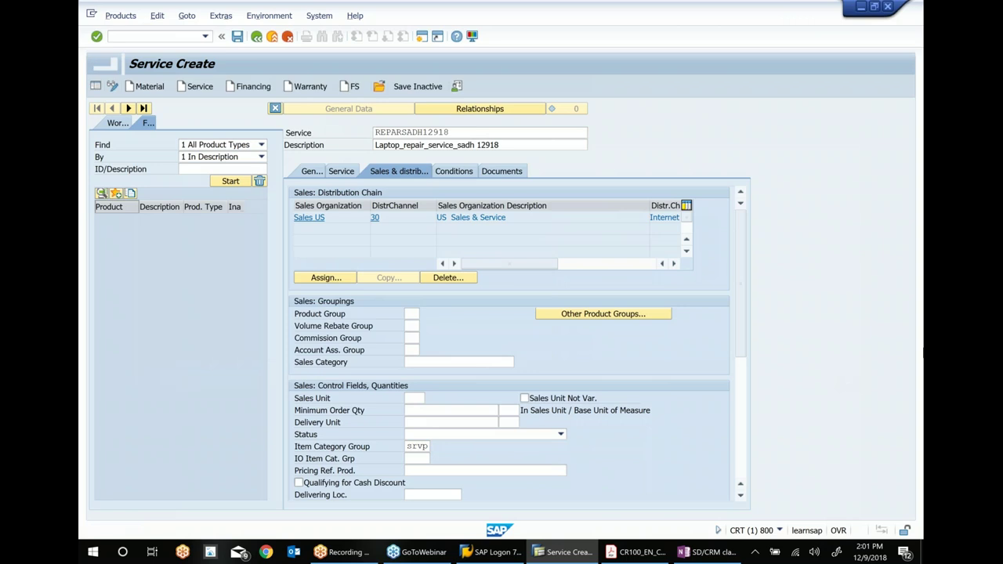
pyautogui.click(471, 411)
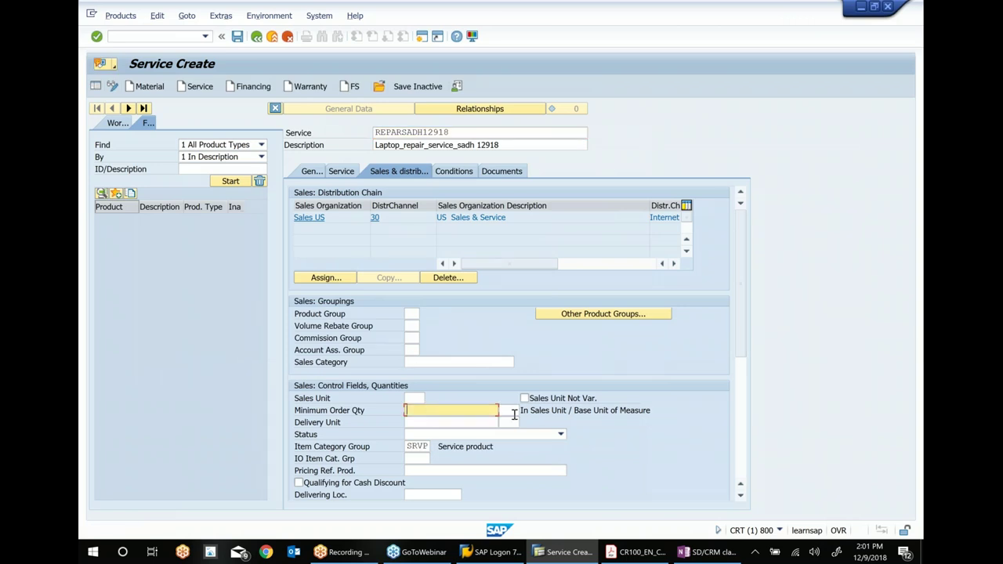
pyautogui.click(409, 398)
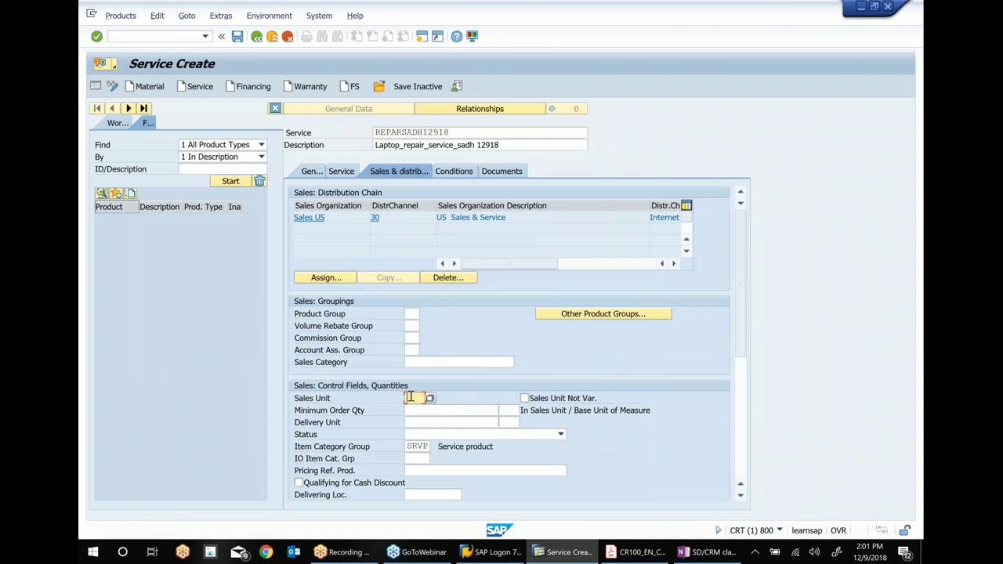
pyautogui.write('h')
pyautogui.press('Return')
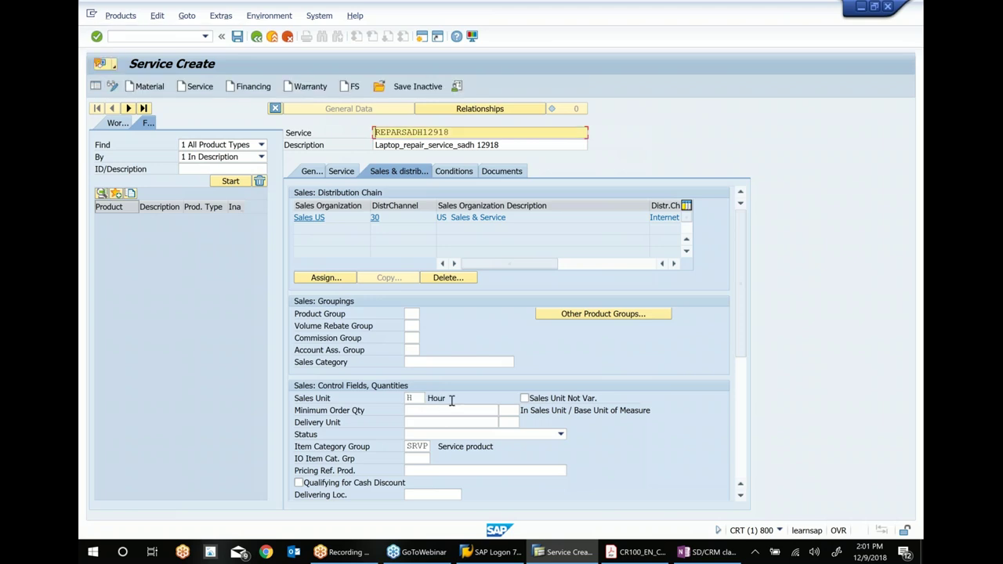
# - Add a product tax entry for country US with tax type UTXJ and tax group NONE
pyautogui.scroll(-5, 741, 272)
pyautogui.scroll(5, 753, 352)
pyautogui.scroll(-5, 748, 325)
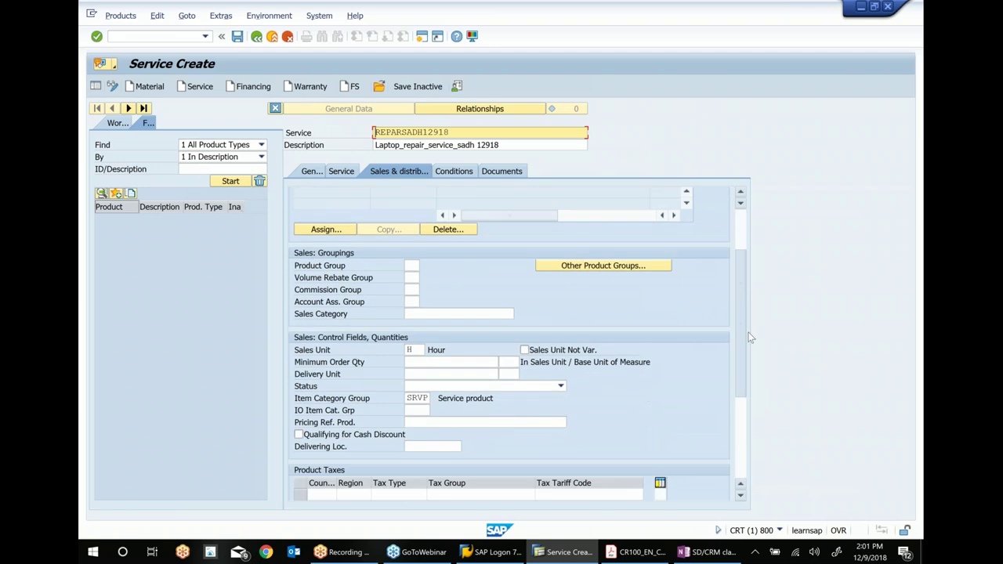
pyautogui.click(322, 301)
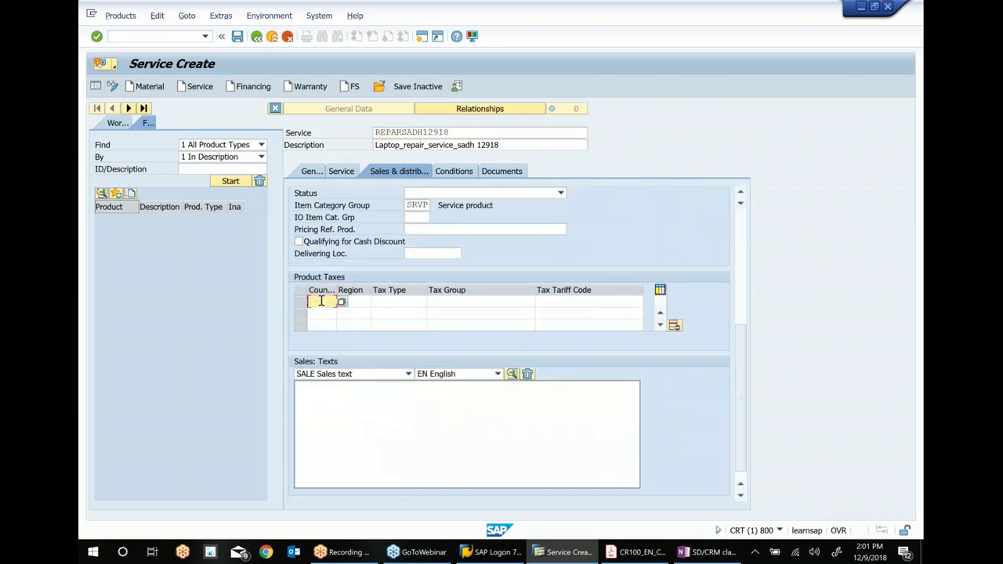
pyautogui.write('us')
pyautogui.click(384, 303)
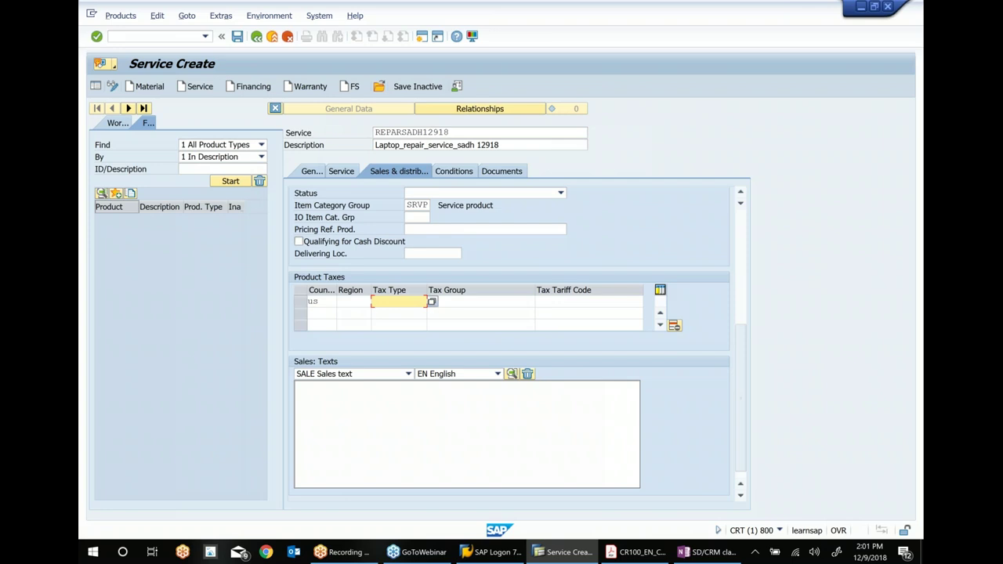
pyautogui.click(431, 301)
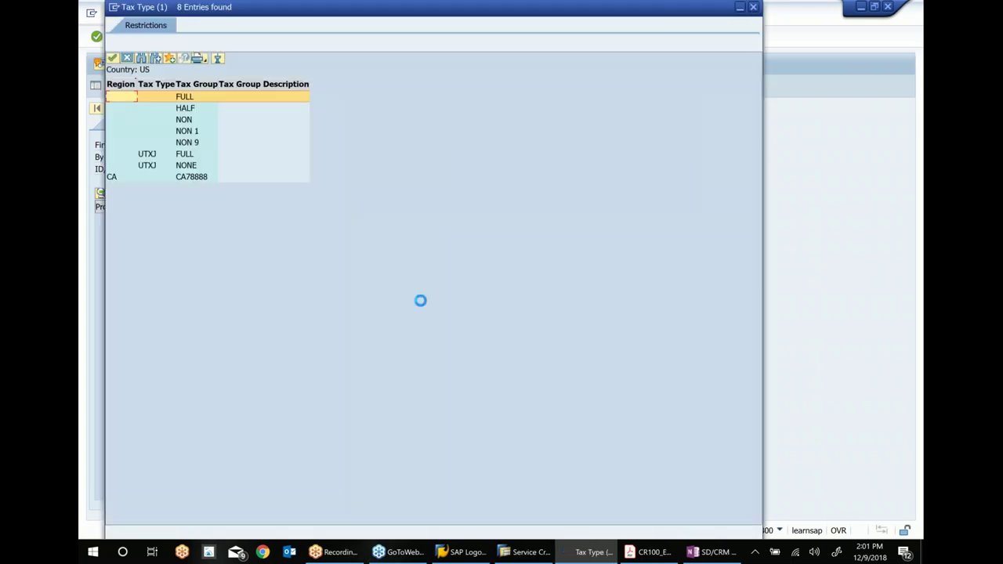
pyautogui.doubleClick(190, 166)
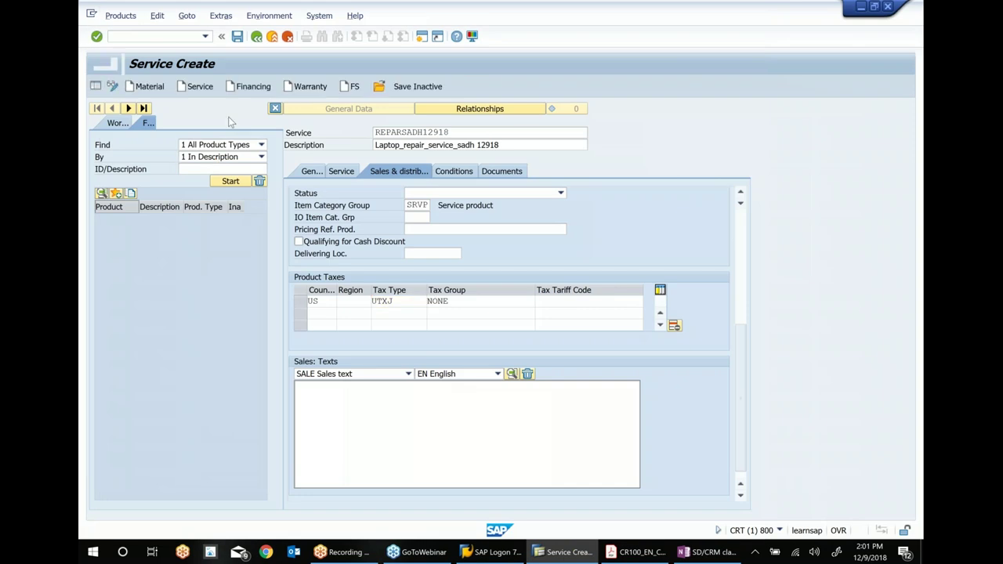
# - Add a 0PR0 (Price) condition to the service for sales organization Sales US and distribution channel 30
pyautogui.click(462, 172)
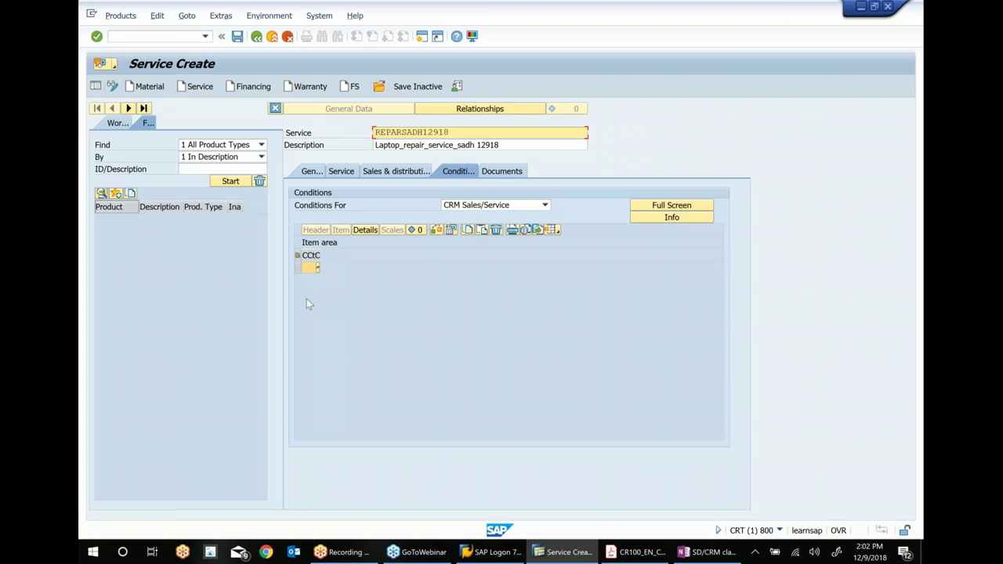
pyautogui.click(316, 267)
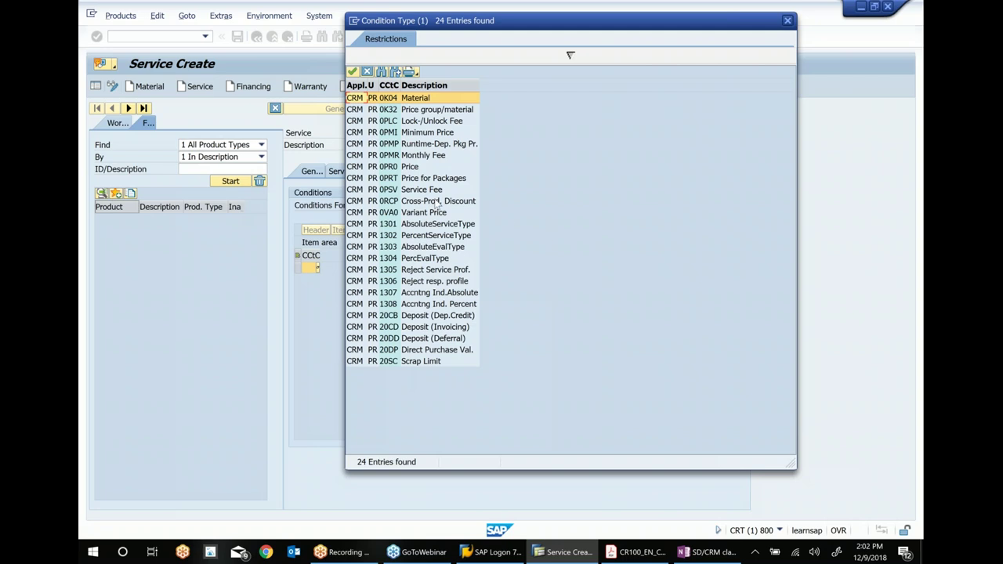
pyautogui.doubleClick(411, 167)
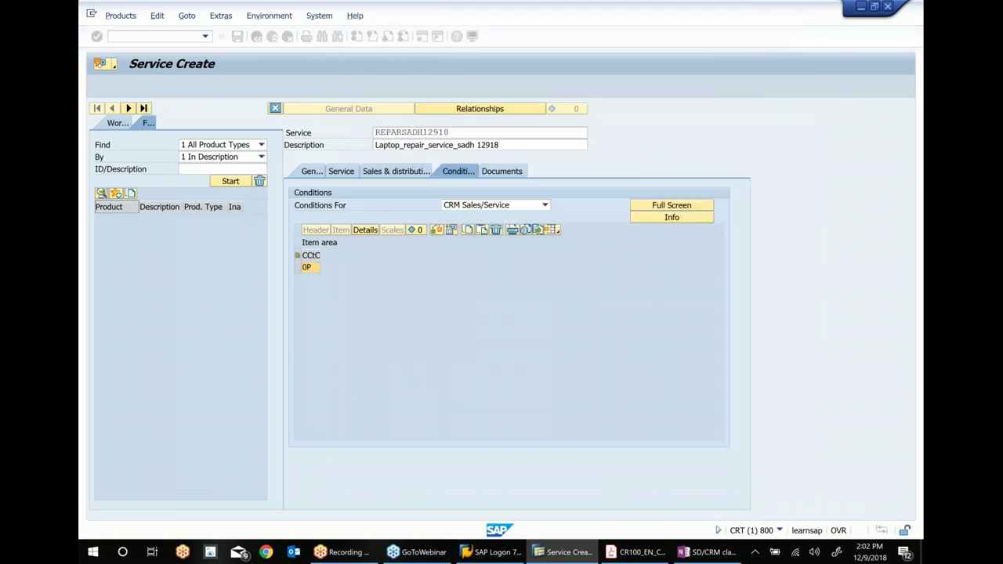
pyautogui.doubleClick(314, 193)
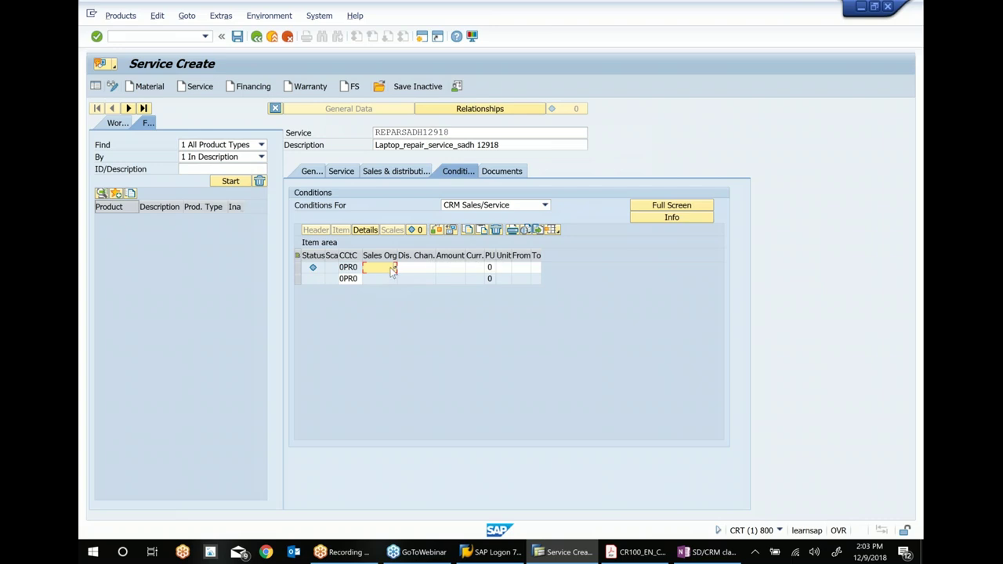
pyautogui.click(395, 268)
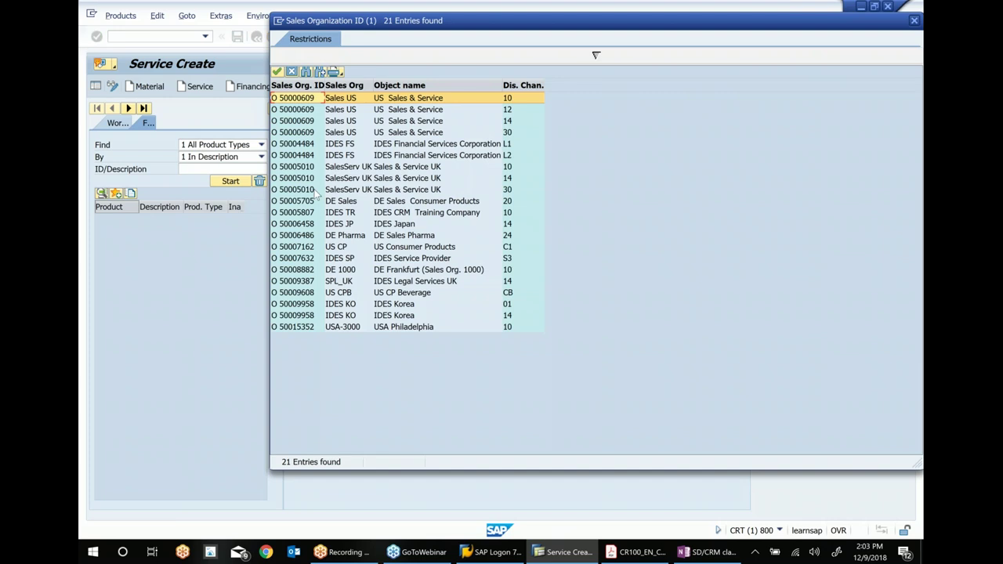
pyautogui.click(349, 133)
pyautogui.doubleClick(348, 135)
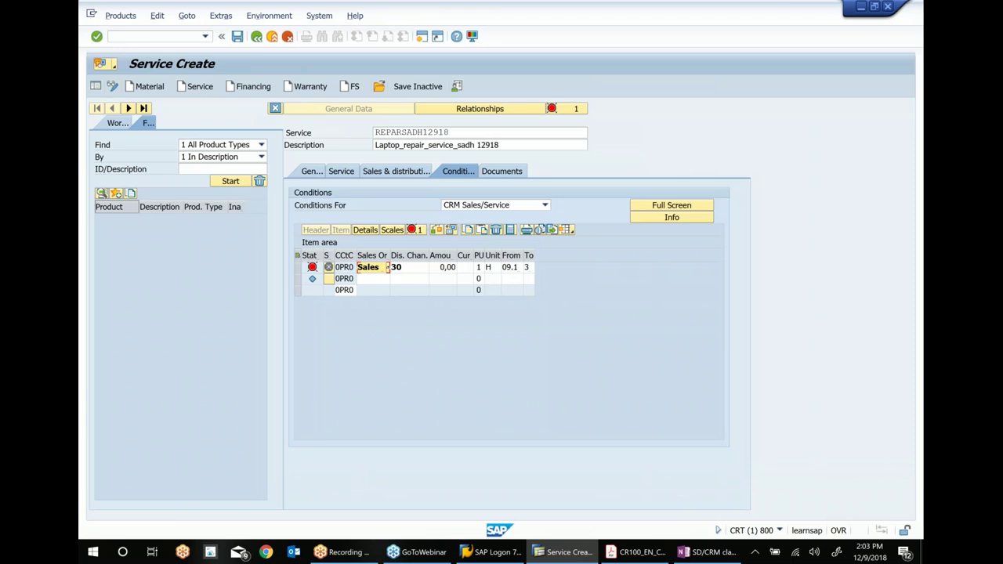
# - Set the price condition's amount to 40 USD and save the service
pyautogui.press('Tab')
pyautogui.write('0100')
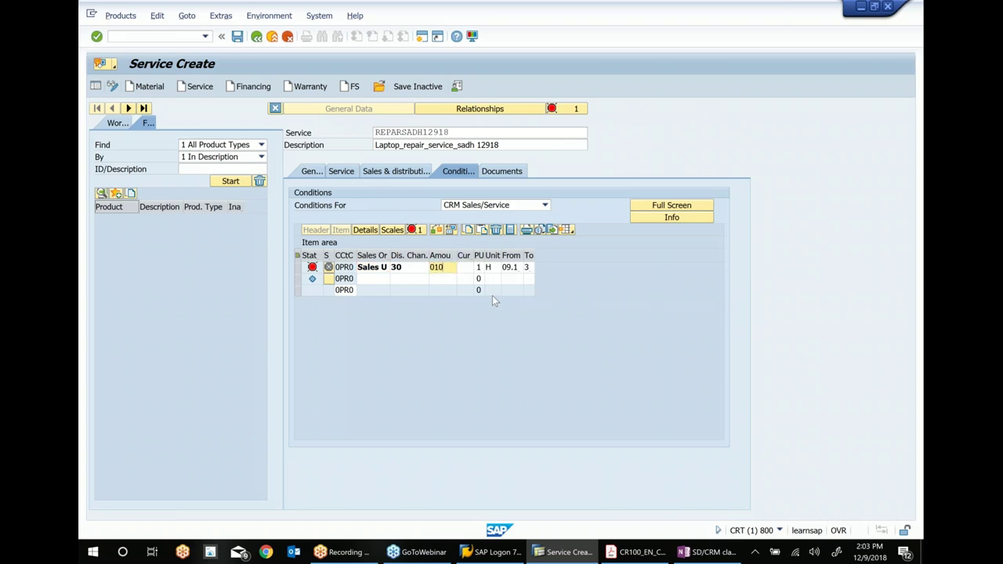
pyautogui.press('BackSpace')
pyautogui.press('BackSpace')
pyautogui.press('BackSpace')
pyautogui.press('BackSpace')
pyautogui.write('40')
pyautogui.press('Return')
pyautogui.press('Tab')
pyautogui.write('sd')
pyautogui.press('Return')
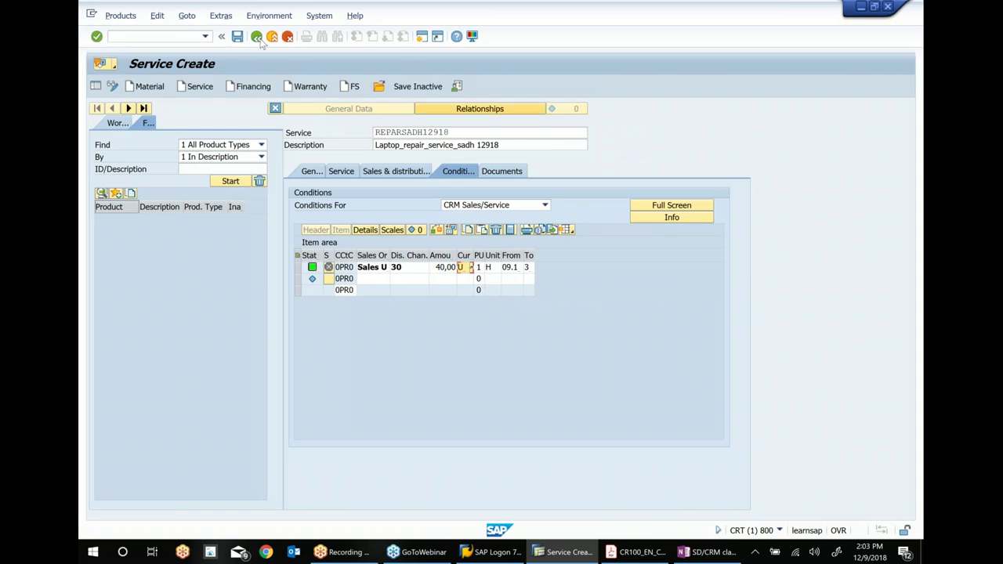
pyautogui.click(237, 38)
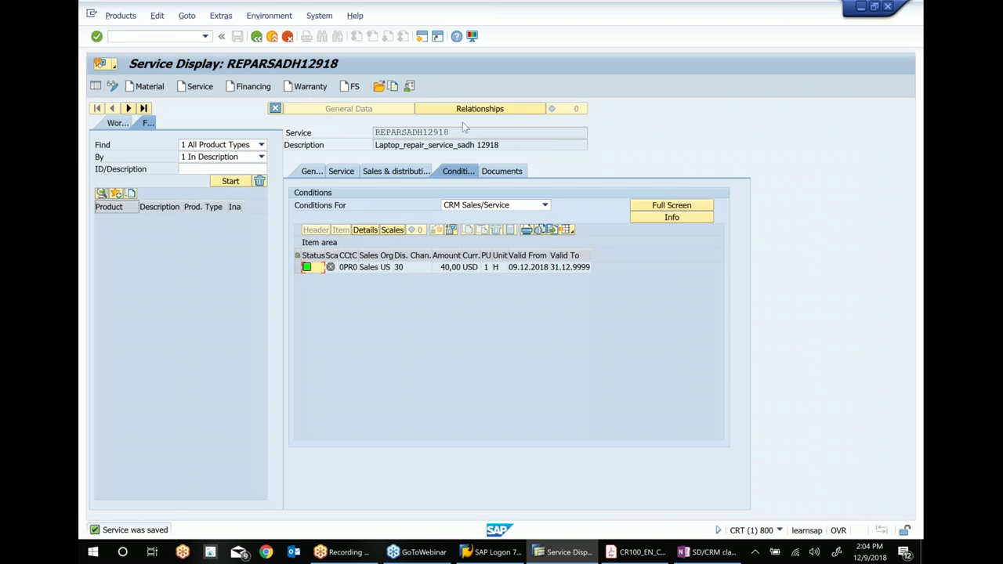
# - Copy the saved service's ID into the "Create a "Service" Product" line of the OneNote class notes
pyautogui.moveTo(461, 132); pyautogui.dragTo(338, 138)
pyautogui.hotkey('ctrl', 'c')
pyautogui.click(691, 553)
pyautogui.hotkey('ctrl', 'v')
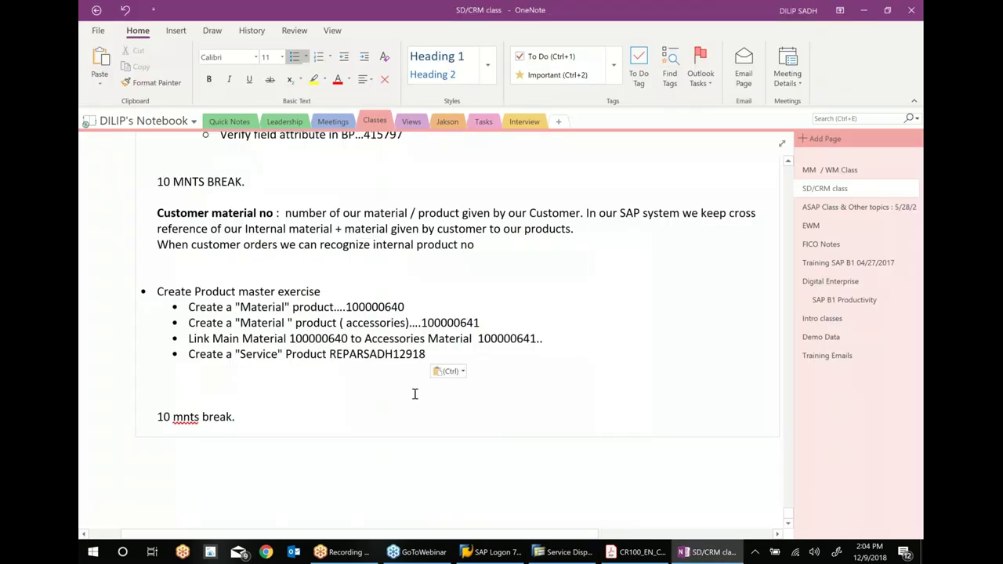
# - Add a bullet below it reading "Link main Material 100000640 to Service Product", reusing the material number from the accessories line
pyautogui.press('Return')
pyautogui.write('Link maun')
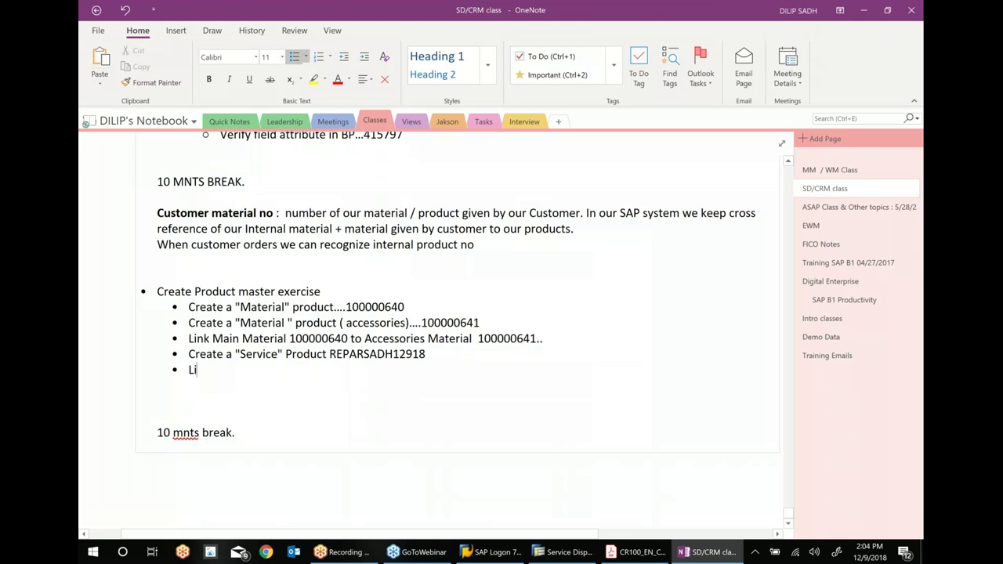
pyautogui.press('BackSpace')
pyautogui.press('BackSpace')
pyautogui.write('in Material')
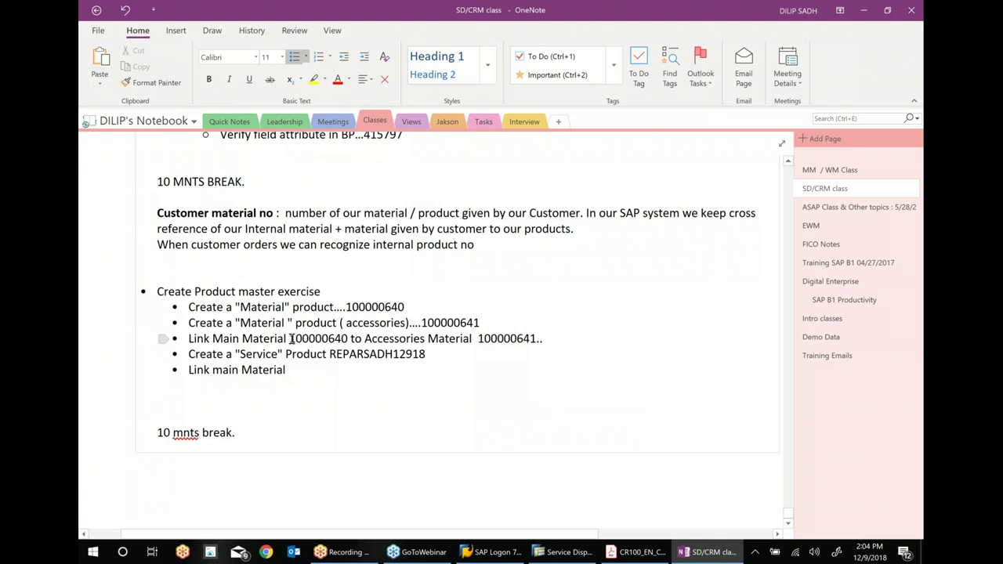
pyautogui.moveTo(289, 337); pyautogui.dragTo(363, 337)
pyautogui.hotkey('ctrl', 'c')
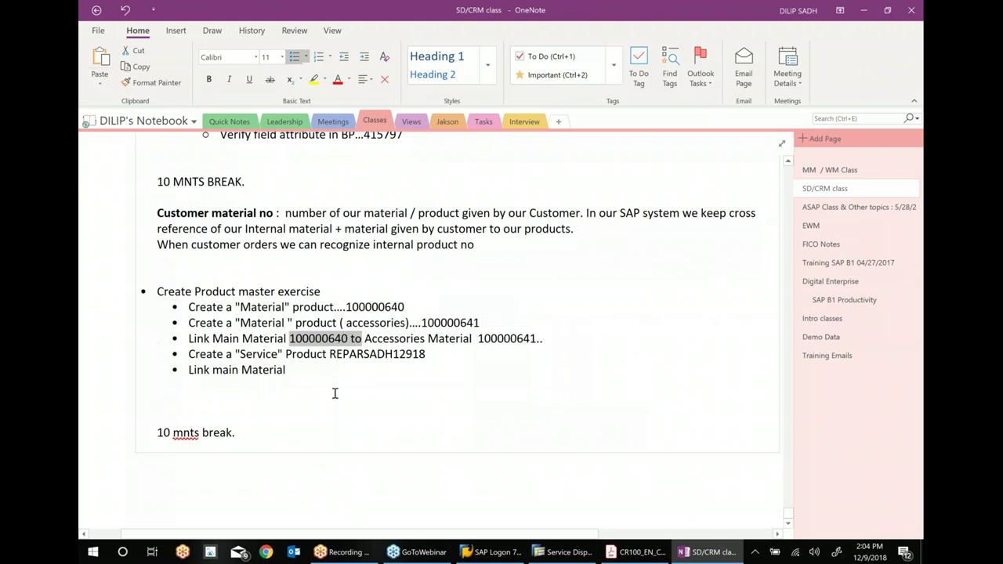
pyautogui.click(301, 371)
pyautogui.hotkey('ctrl', 'v')
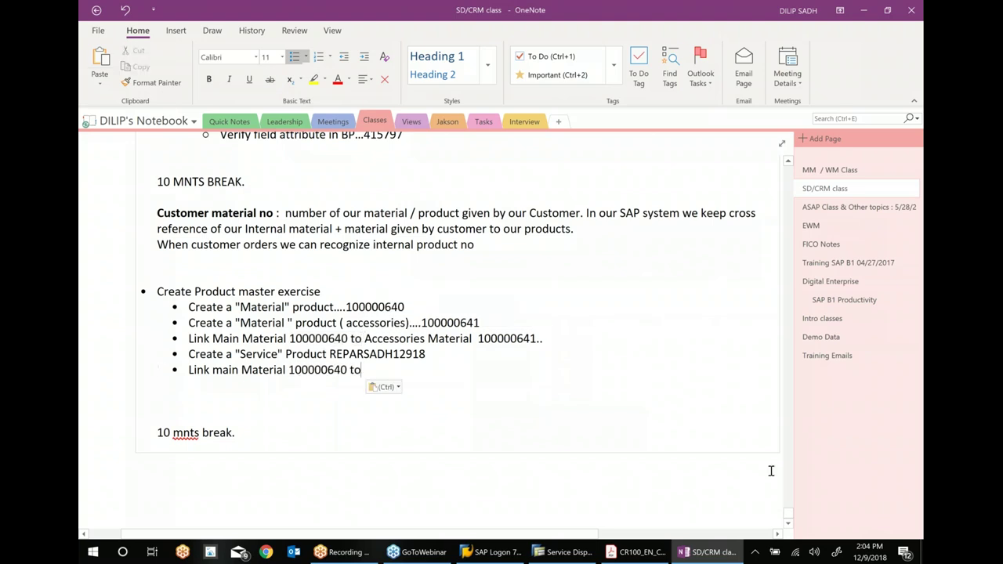
pyautogui.write('Serv')
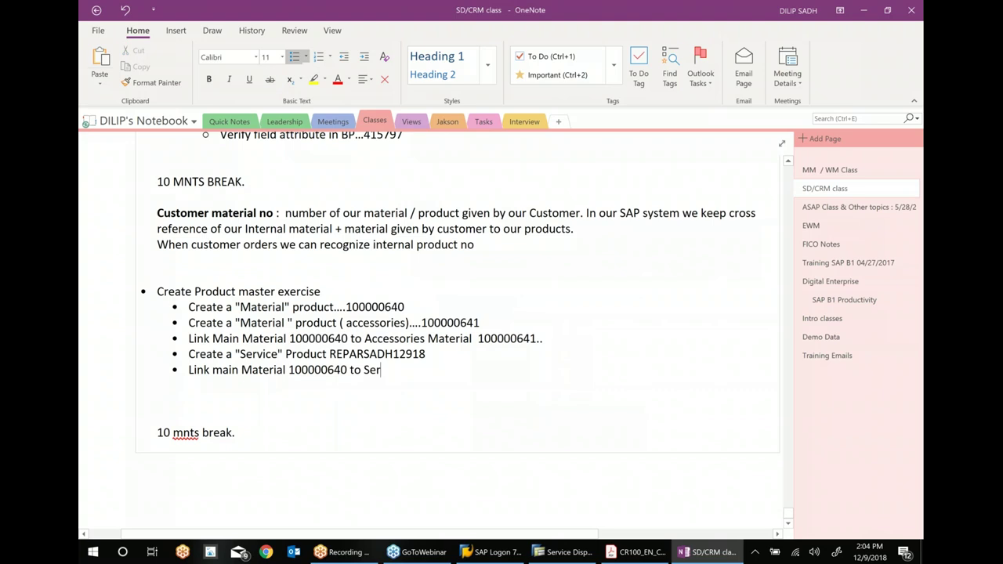
pyautogui.write('e Product')
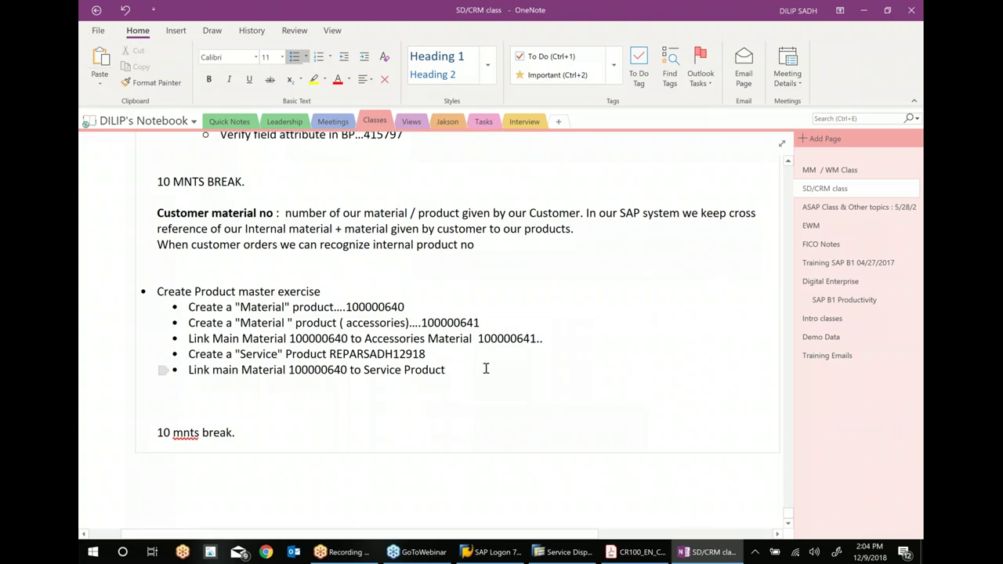
# - Append the service ID from the bullet above to the end of the new service-linking bullet
pyautogui.moveTo(329, 354); pyautogui.dragTo(428, 355)
pyautogui.hotkey('ctrl', 'c')
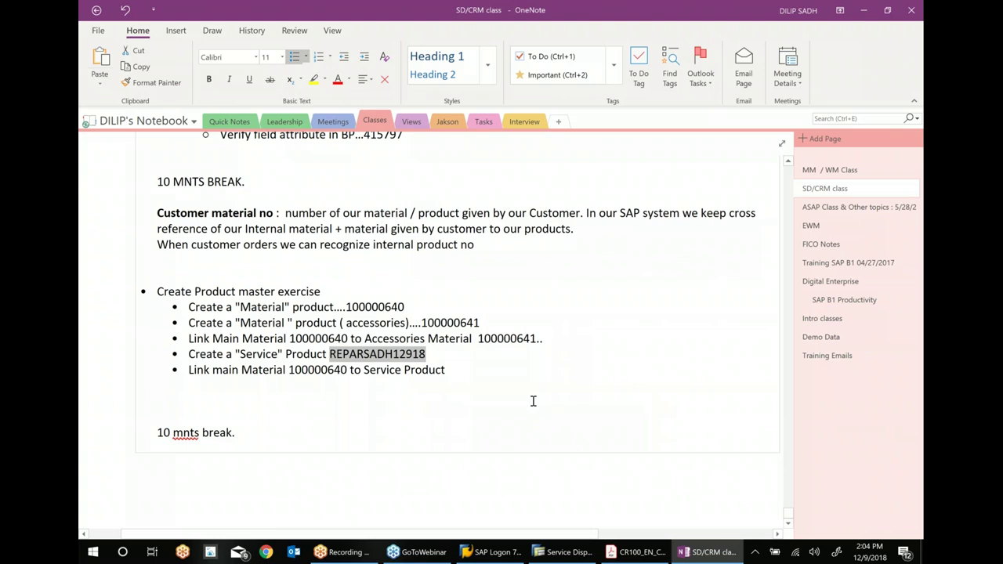
pyautogui.click(481, 370)
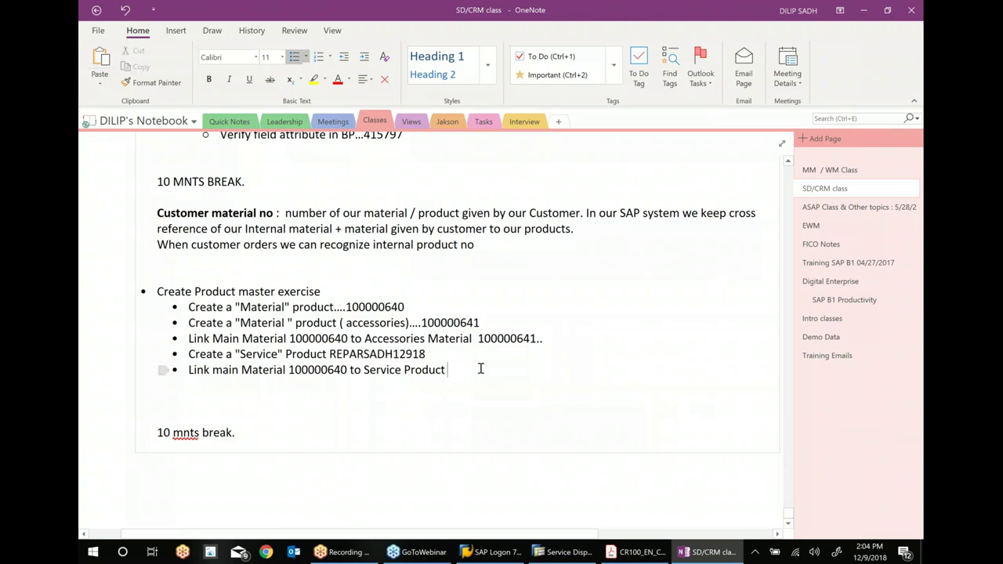
pyautogui.hotkey('ctrl', 'v')
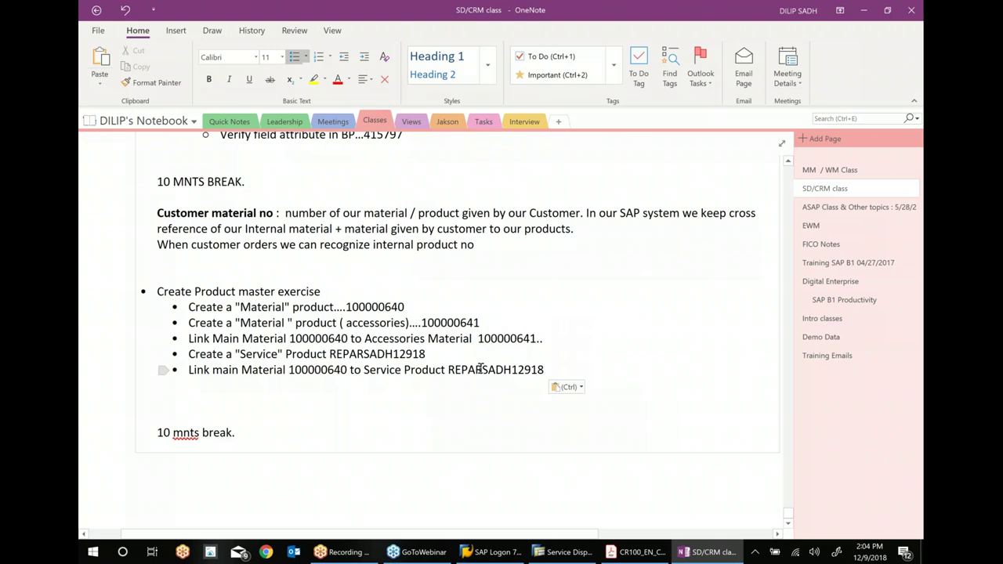
# - Switch to SAP CRM and open laptop material 100000640 in change mode
pyautogui.click(562, 552)
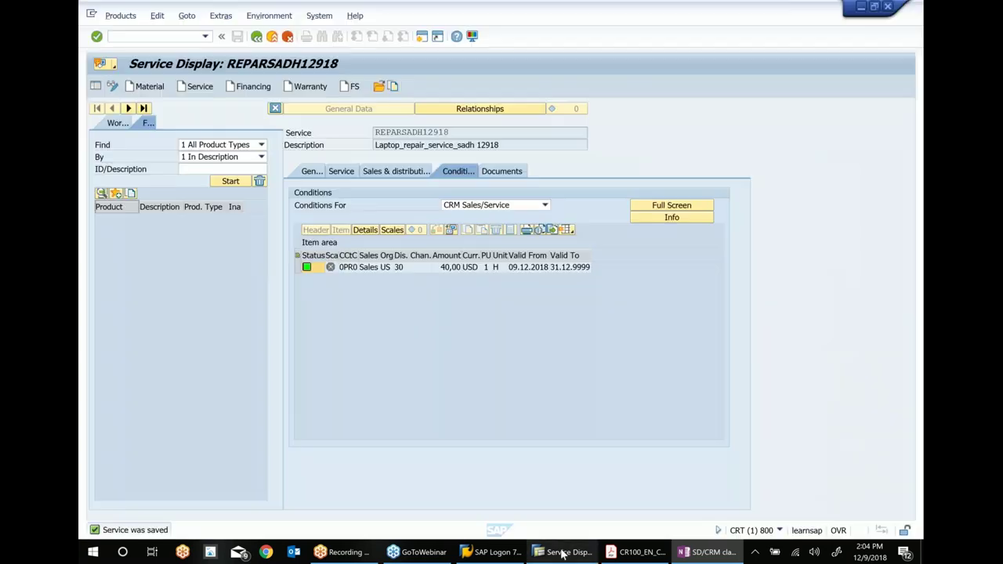
pyautogui.click(121, 16)
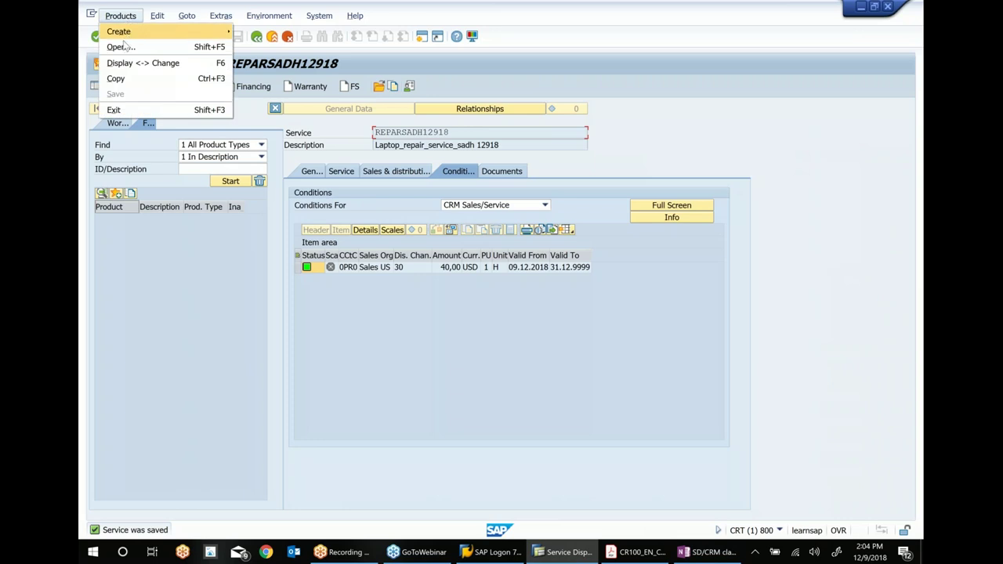
pyautogui.click(122, 47)
pyautogui.press('Down')
pyautogui.press('Down')
pyautogui.press('Return')
pyautogui.press('Return')
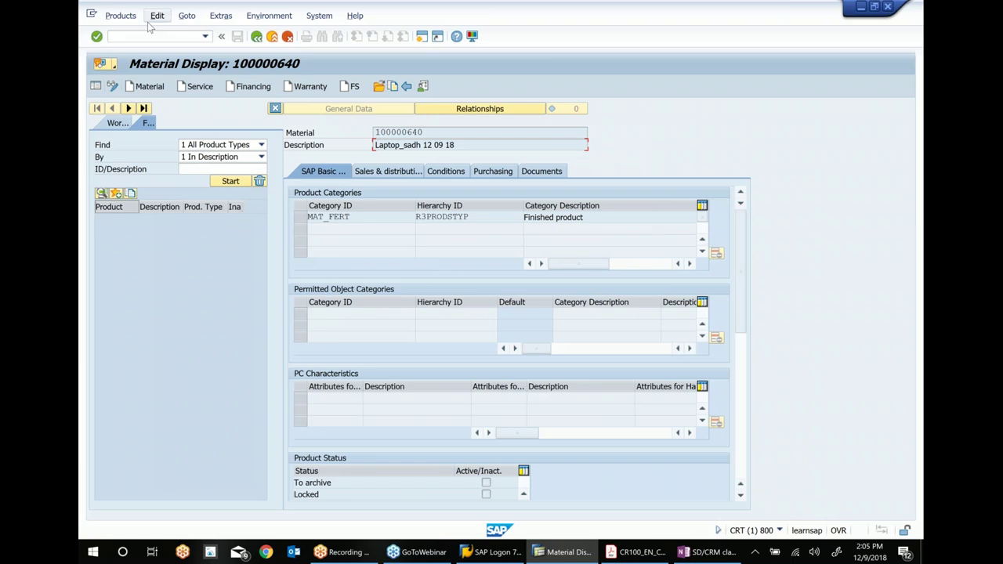
pyautogui.click(114, 87)
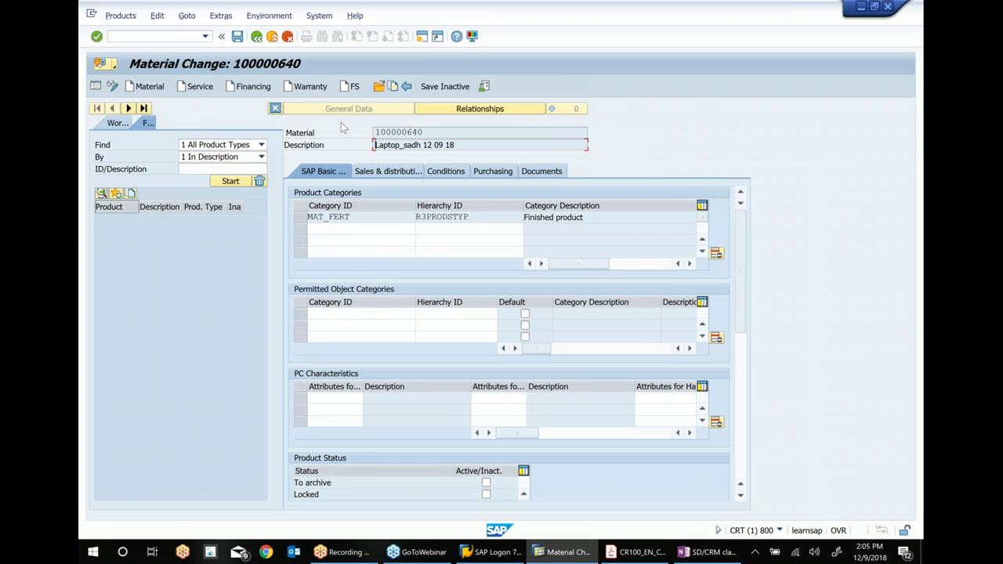
# - Add the laptop repair service as a new entry in the material's Accessories relationships, and open its Customers relationships
pyautogui.click(474, 111)
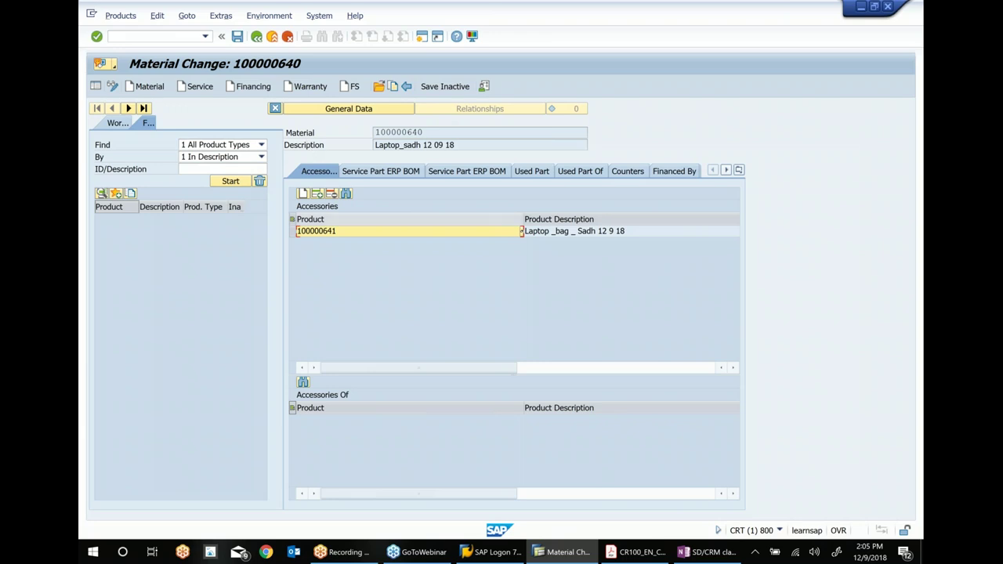
pyautogui.click(318, 193)
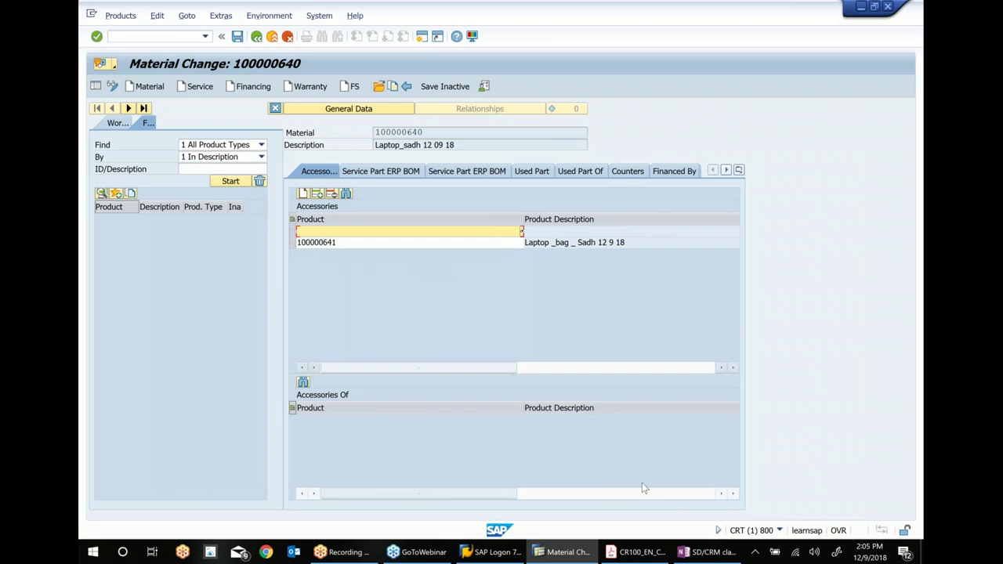
pyautogui.hotkey('ctrl', 'v')
pyautogui.press('Return')
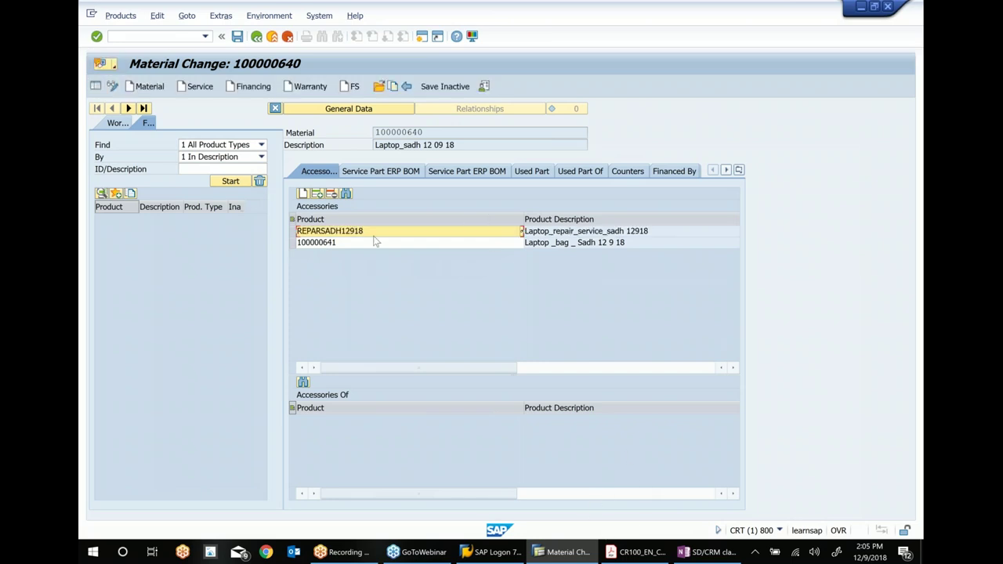
pyautogui.click(235, 36)
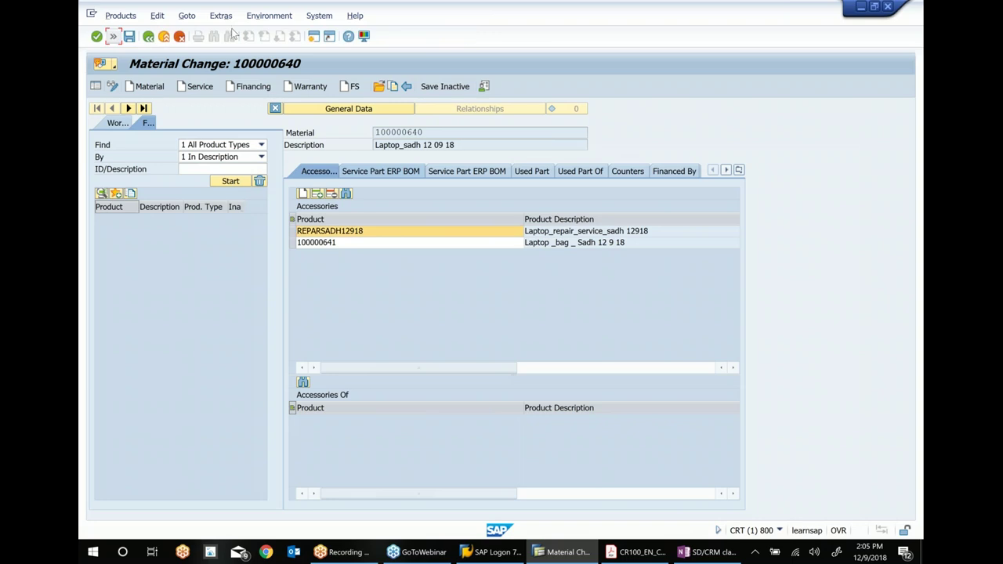
pyautogui.click(739, 171)
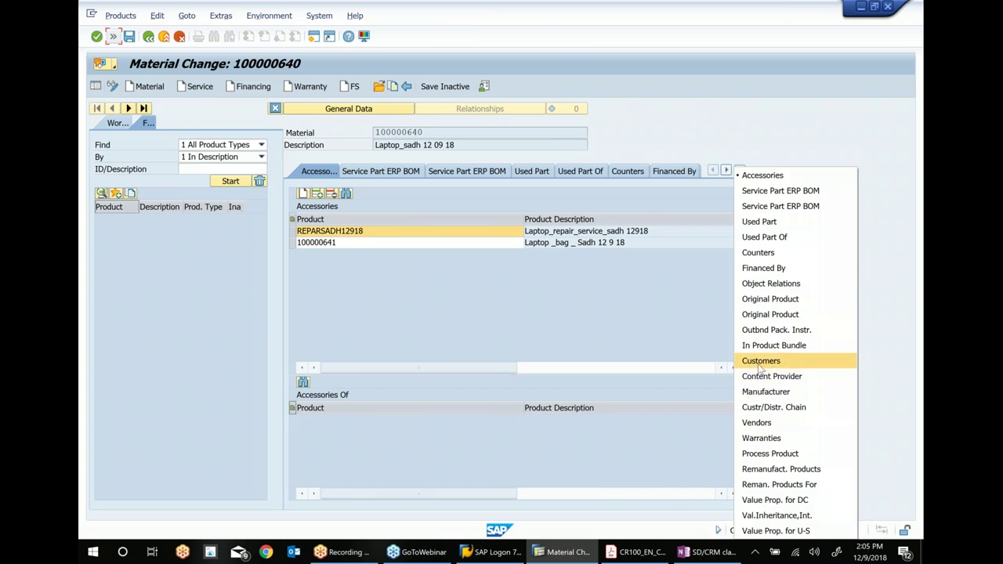
pyautogui.click(761, 362)
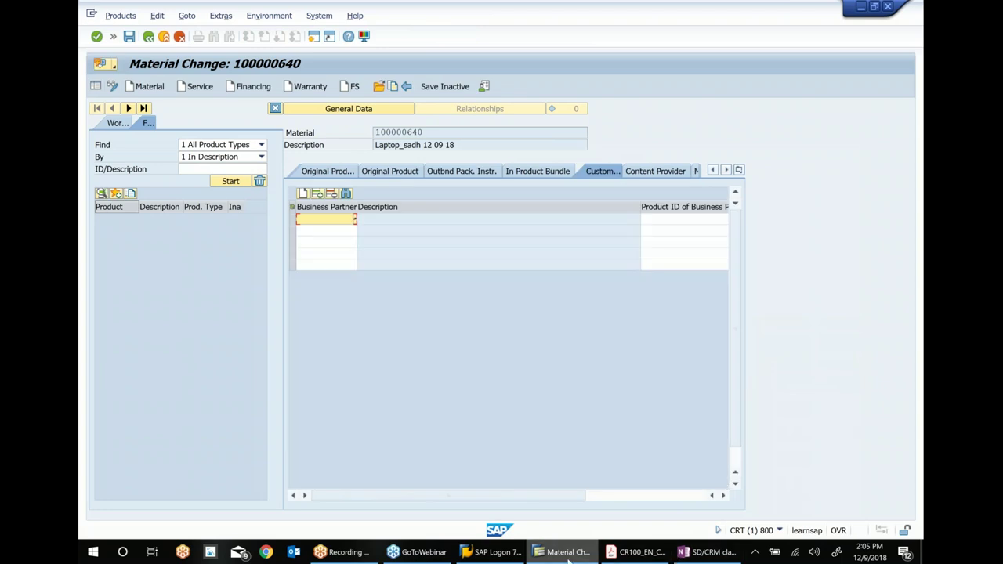
# - In the OneNote class notes, add a bullet below the service-linking line reading "Linking Main material with Customer material info record"
pyautogui.click(705, 552)
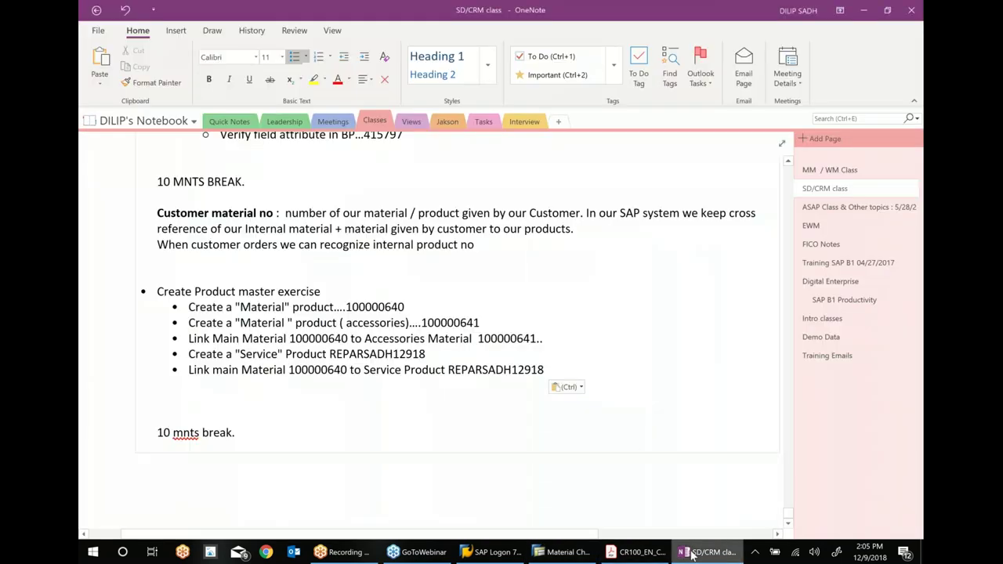
pyautogui.moveTo(693, 555)
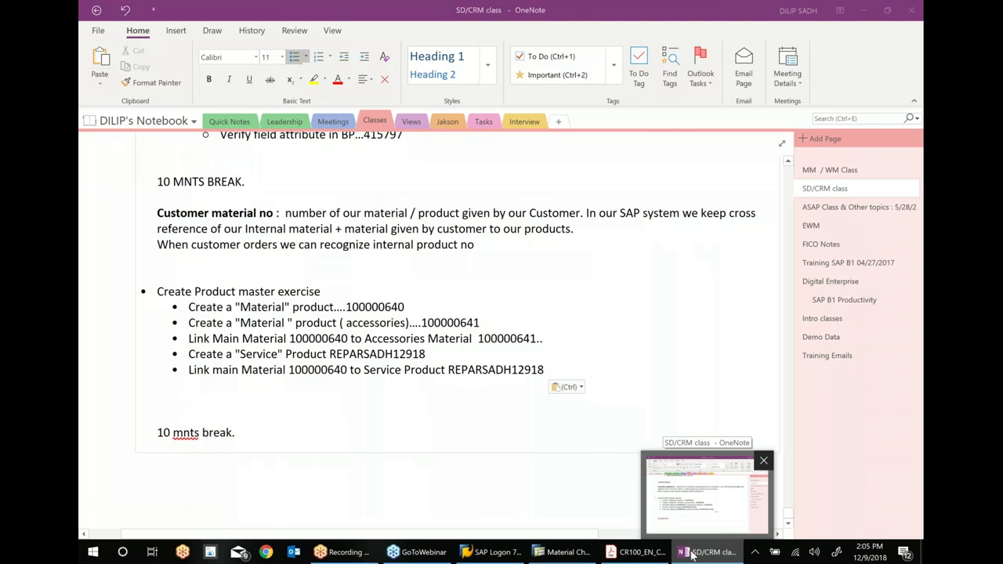
pyautogui.click(693, 555)
pyautogui.click(693, 555)
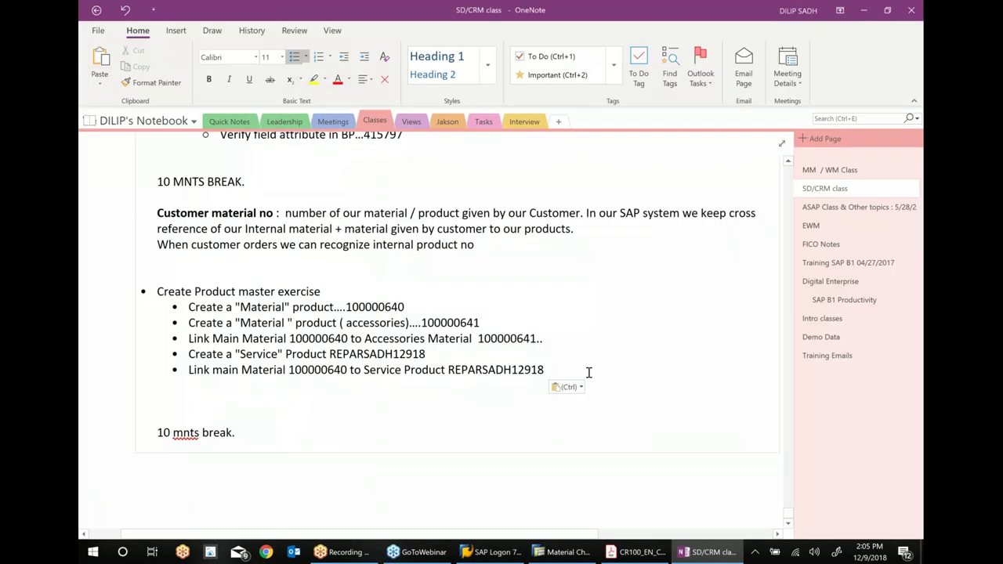
pyautogui.press('Return')
pyautogui.write('Linking')
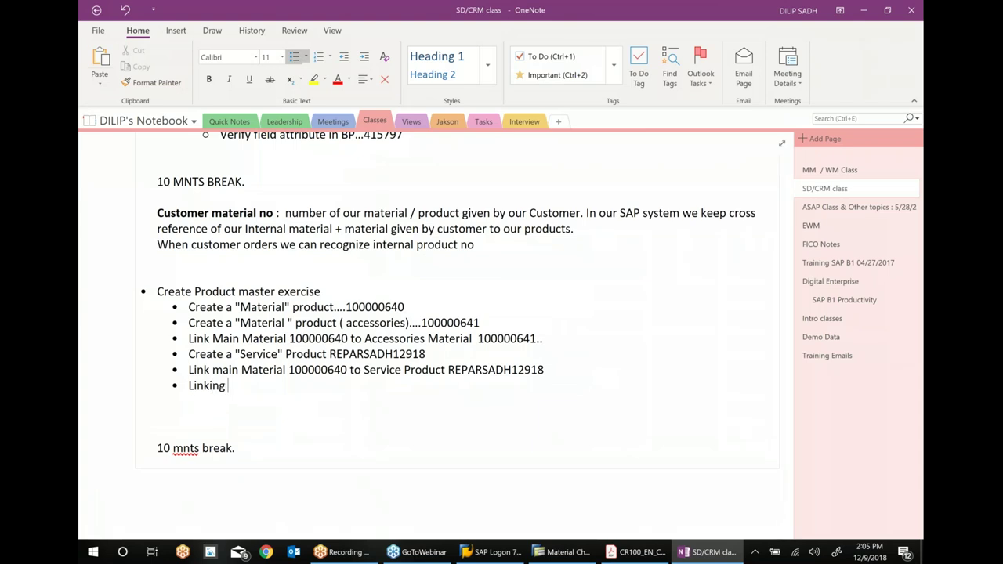
pyautogui.write(' Main material')
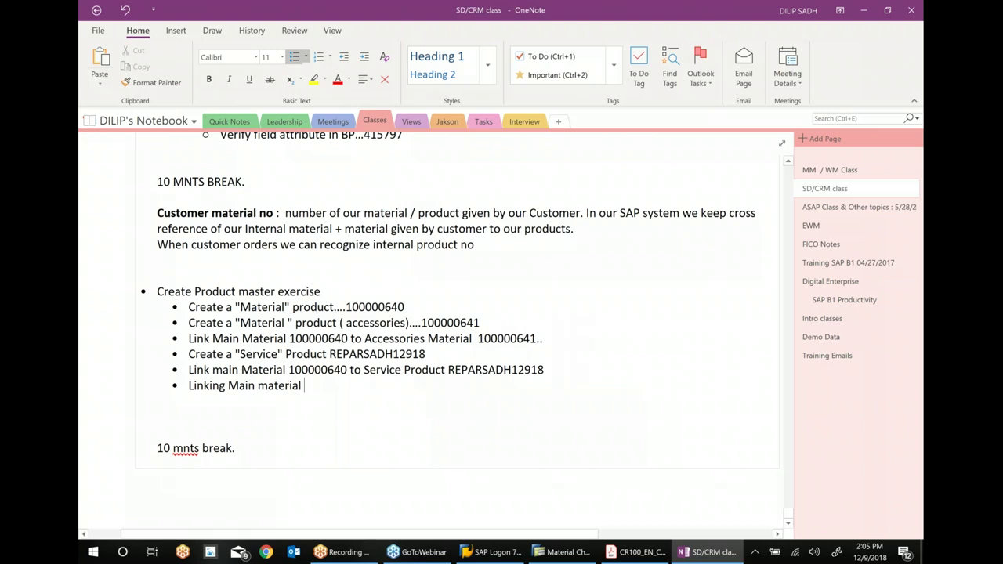
pyautogui.write('  with Customer mas')
pyautogui.press('BackSpace')
pyautogui.press('BackSpace')
pyautogui.write('aterial')
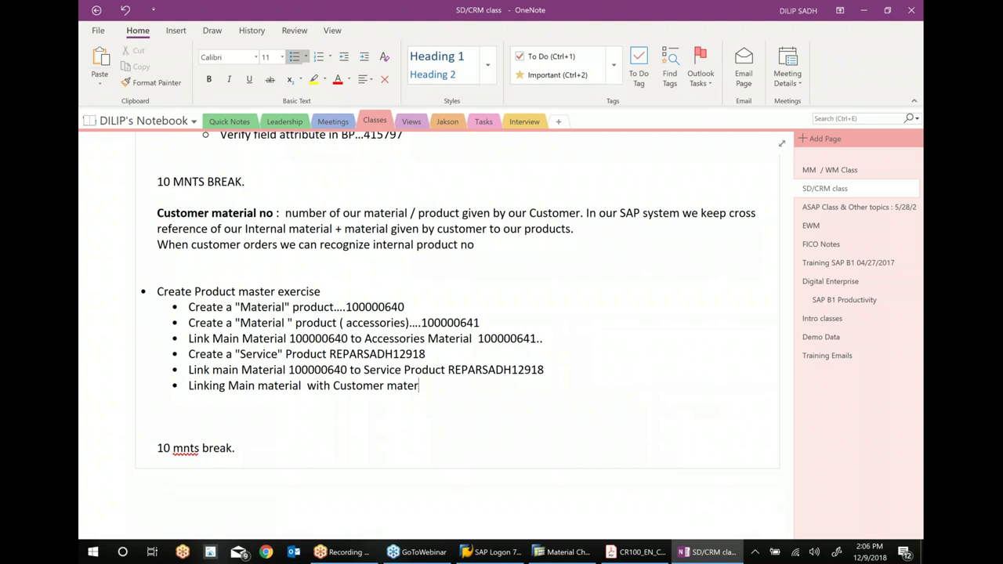
pyautogui.write(' info record')
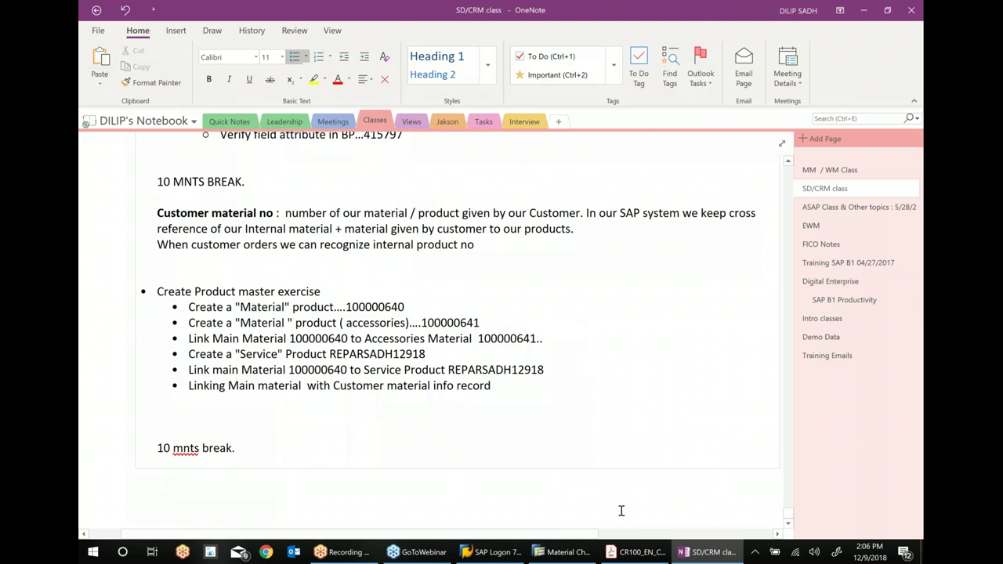
# - Copy material number 100000640 from the service-linking bullet and insert it after "Linking Main material" in the new bullet
pyautogui.moveTo(349, 370); pyautogui.dragTo(289, 370)
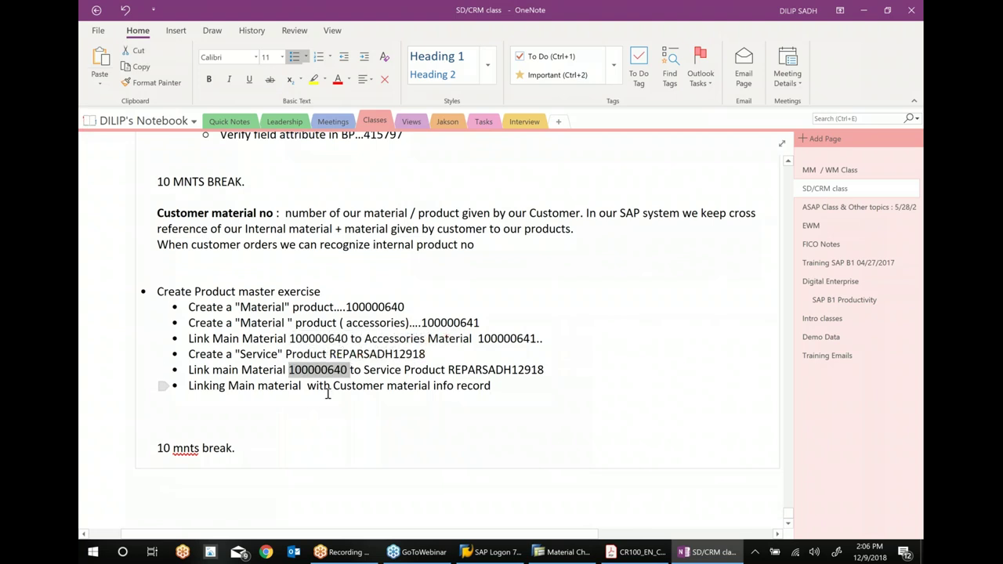
pyautogui.hotkey('ctrl', 'c')
pyautogui.click(307, 386)
pyautogui.hotkey('ctrl', 'v')
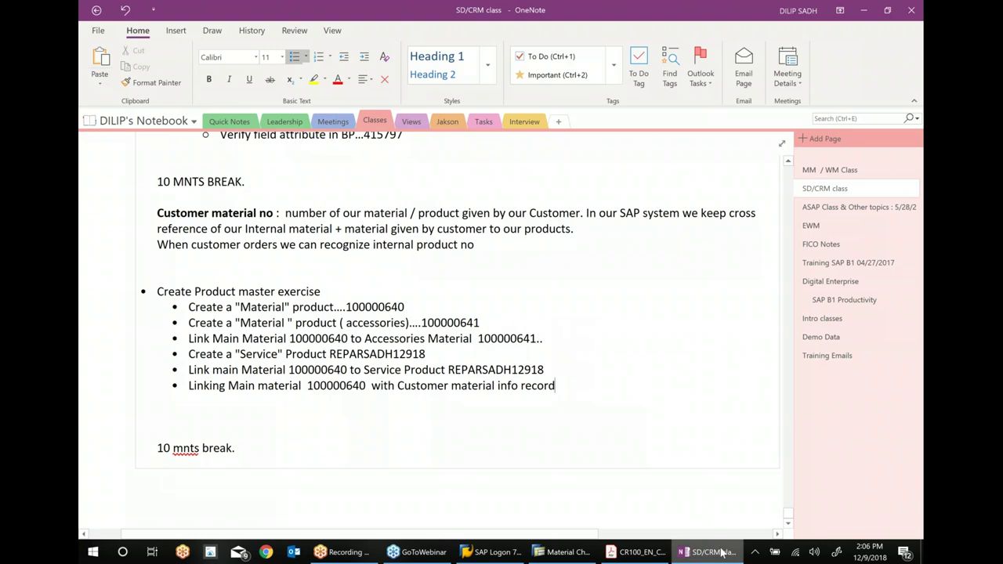
# - Back in SAP, search business partners by name and assign the Costco partner dated 12 01 18 to the material's Customers relationship
pyautogui.click(637, 552)
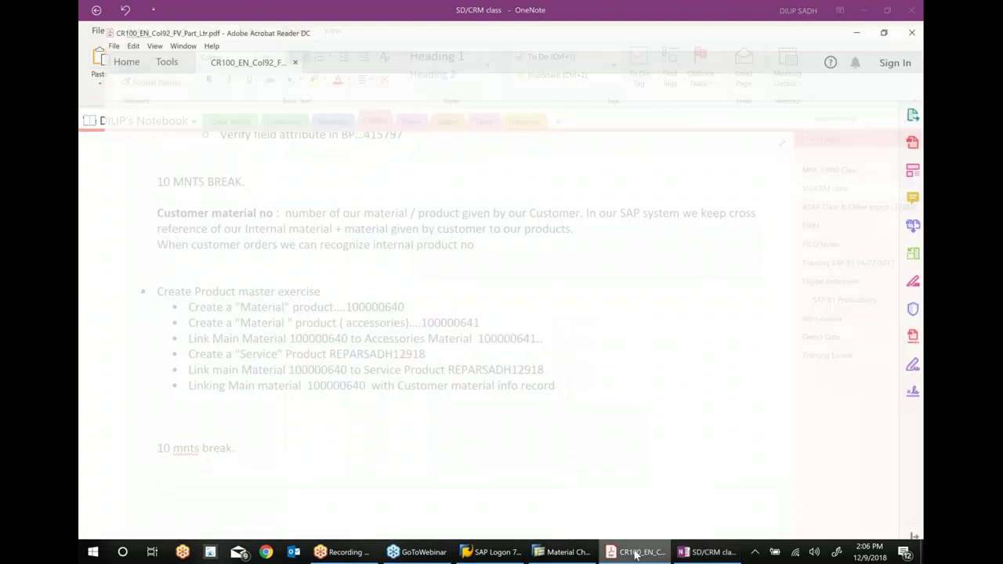
pyautogui.click(551, 553)
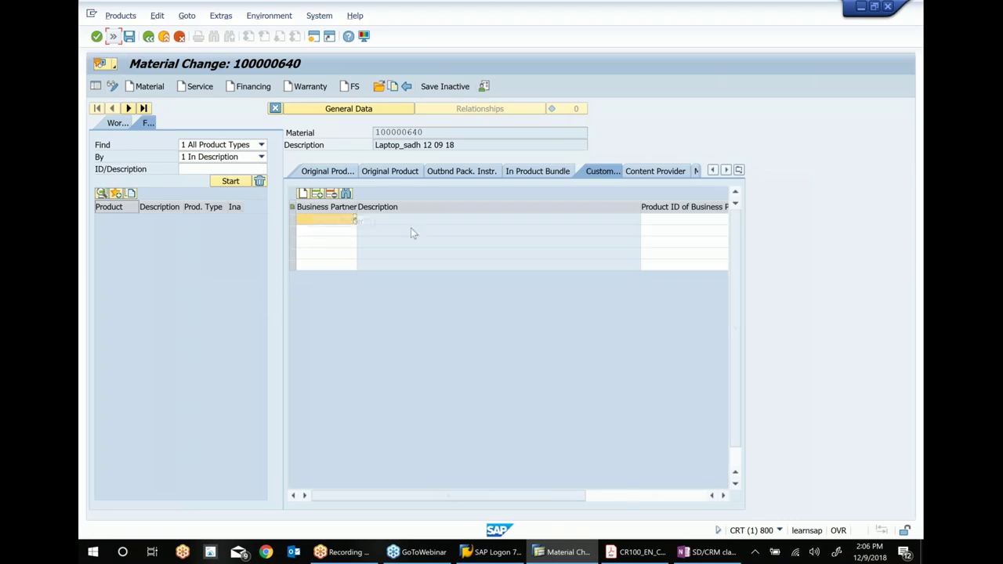
pyautogui.click(355, 222)
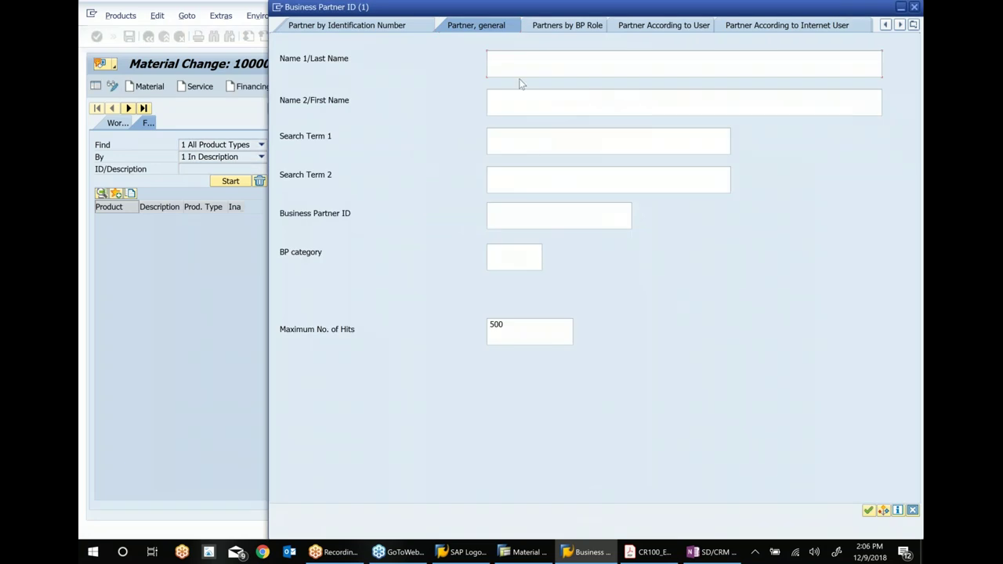
pyautogui.write('*sadh*')
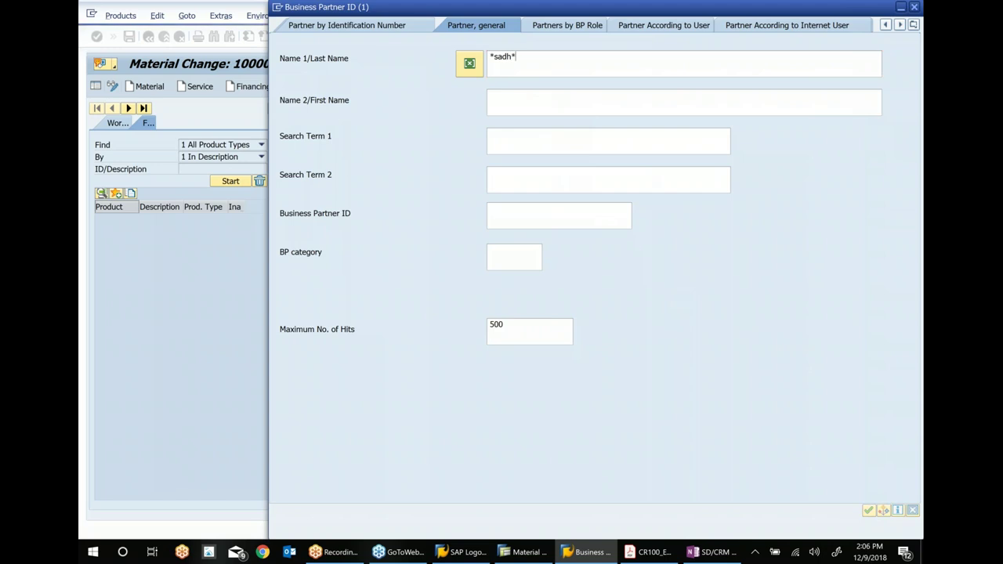
pyautogui.press('Return')
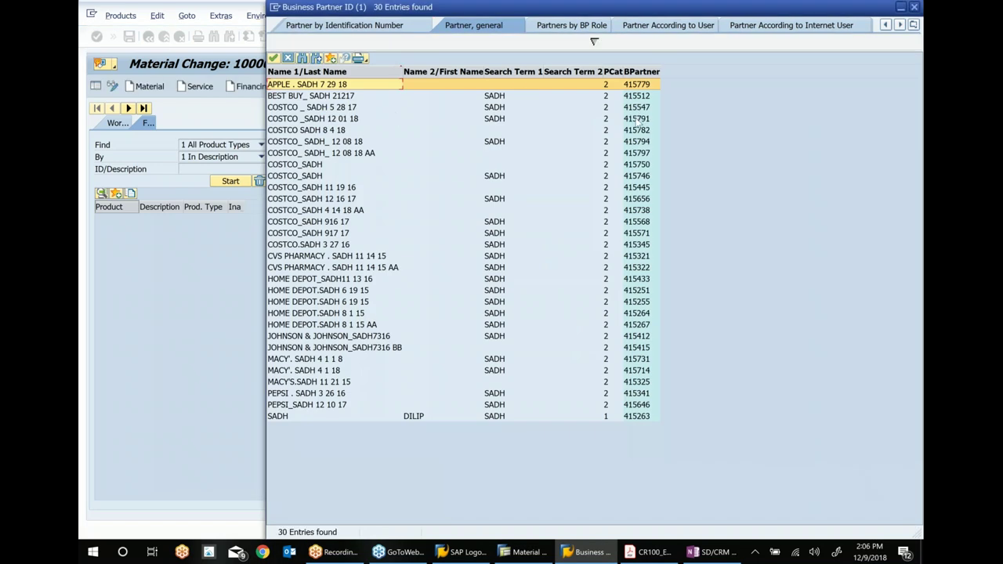
pyautogui.click(349, 120)
pyautogui.doubleClick(349, 122)
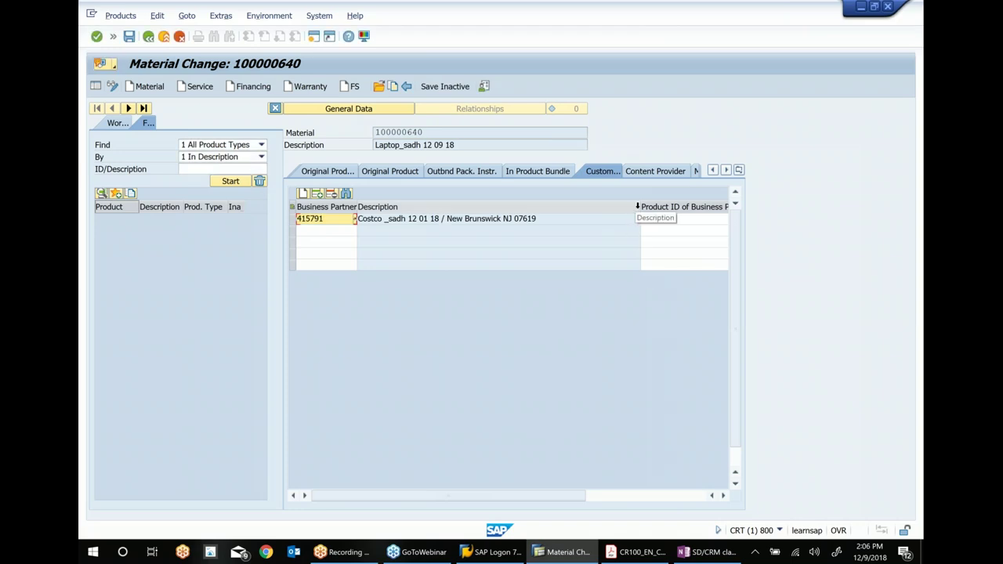
# - Set the Product ID of Business Partner for the Costco entry to MS100000640 and save the material
pyautogui.moveTo(637, 206); pyautogui.dragTo(557, 206)
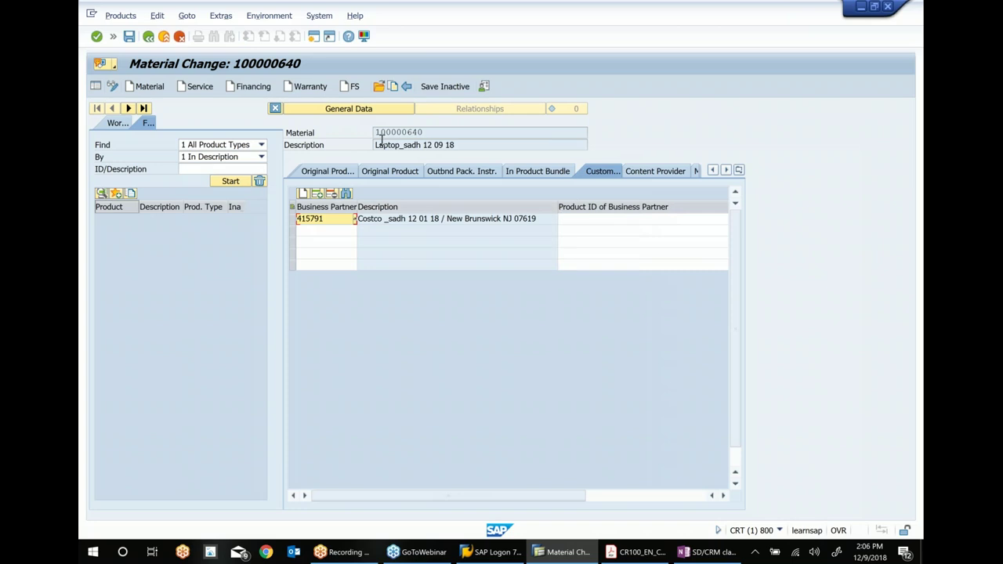
pyautogui.click(574, 219)
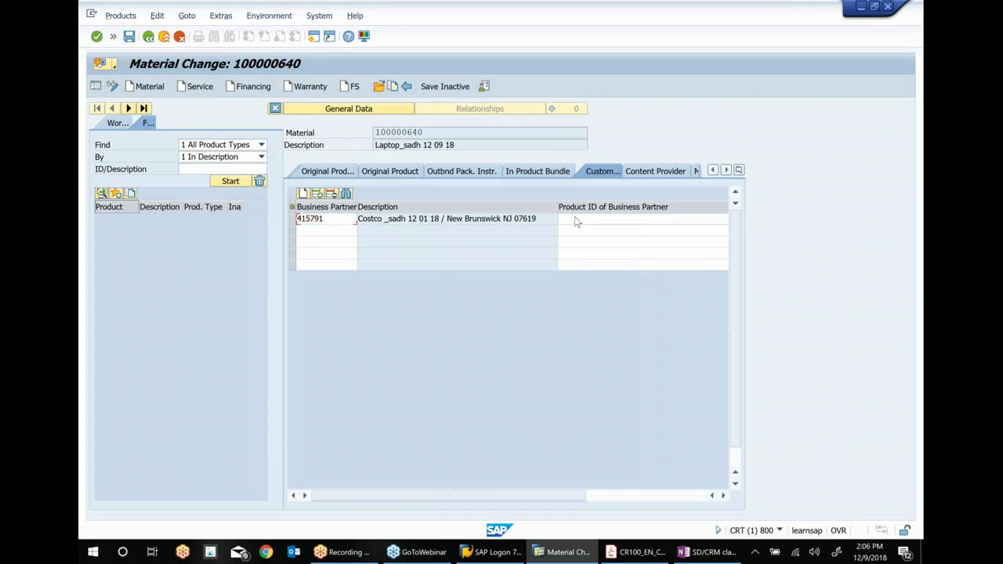
pyautogui.write('bp')
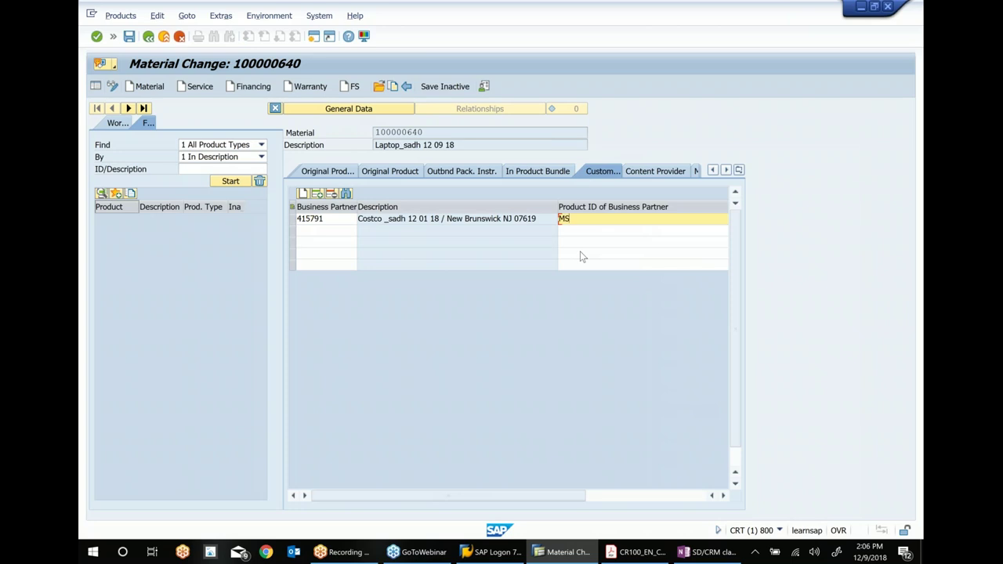
pyautogui.write('100000640')
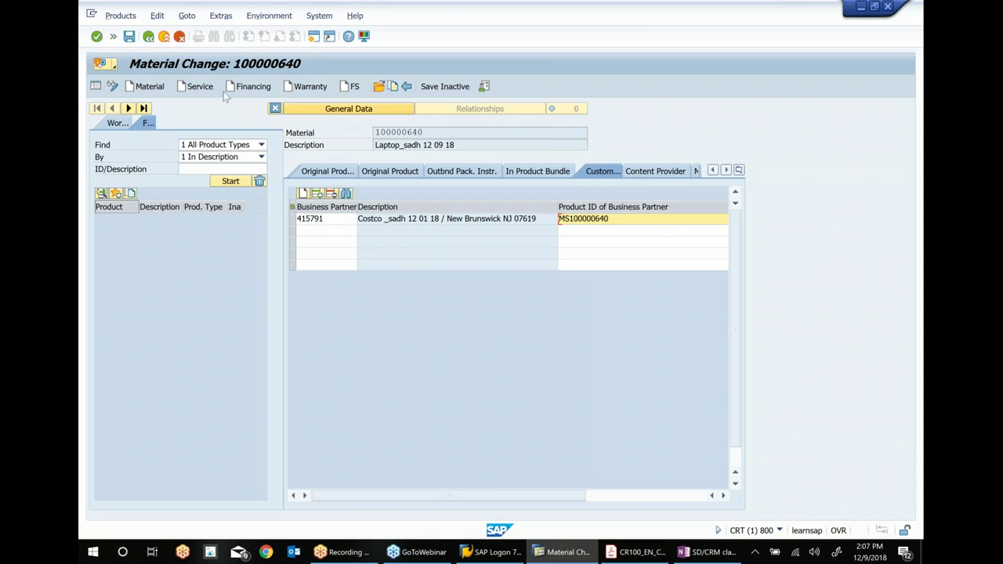
pyautogui.click(113, 36)
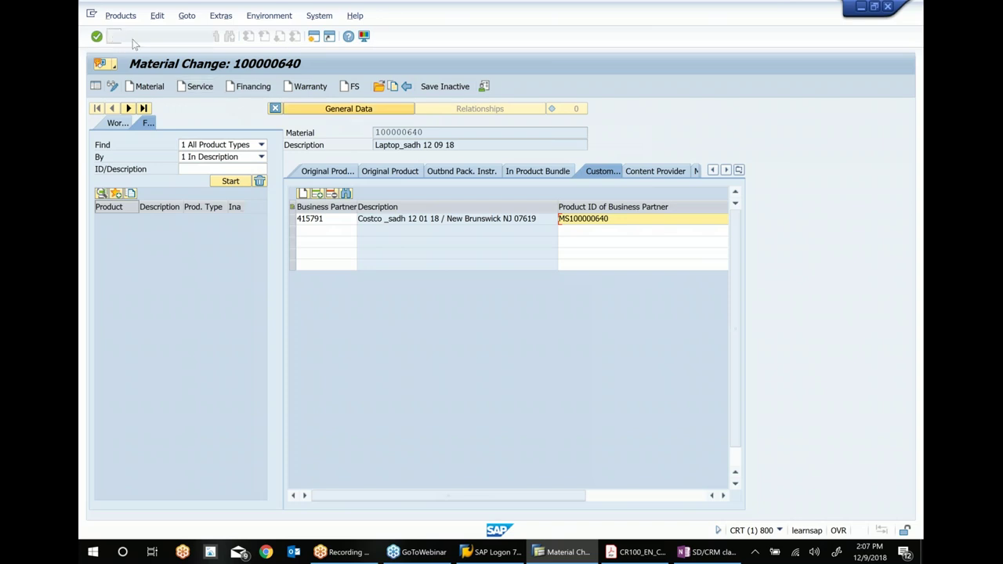
pyautogui.click(236, 37)
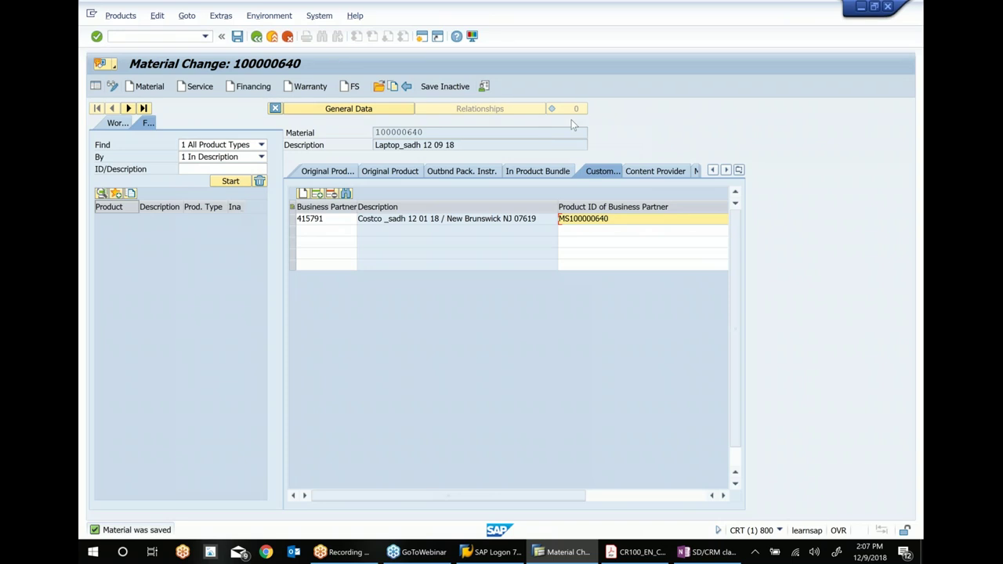
# - Log off from the SAP CRM session
pyautogui.click(319, 16)
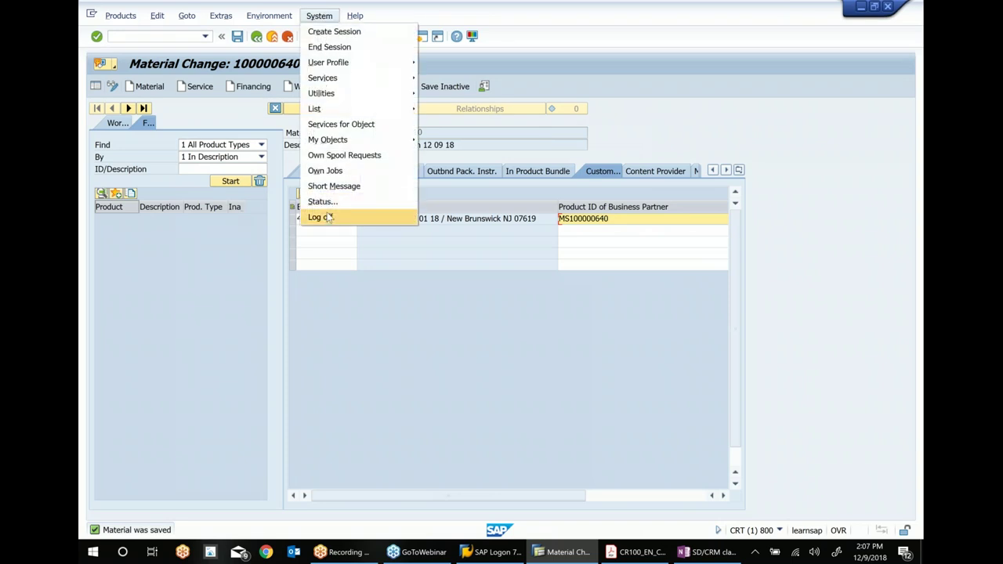
pyautogui.click(327, 215)
pyautogui.hotkey('alt', 'Tab')
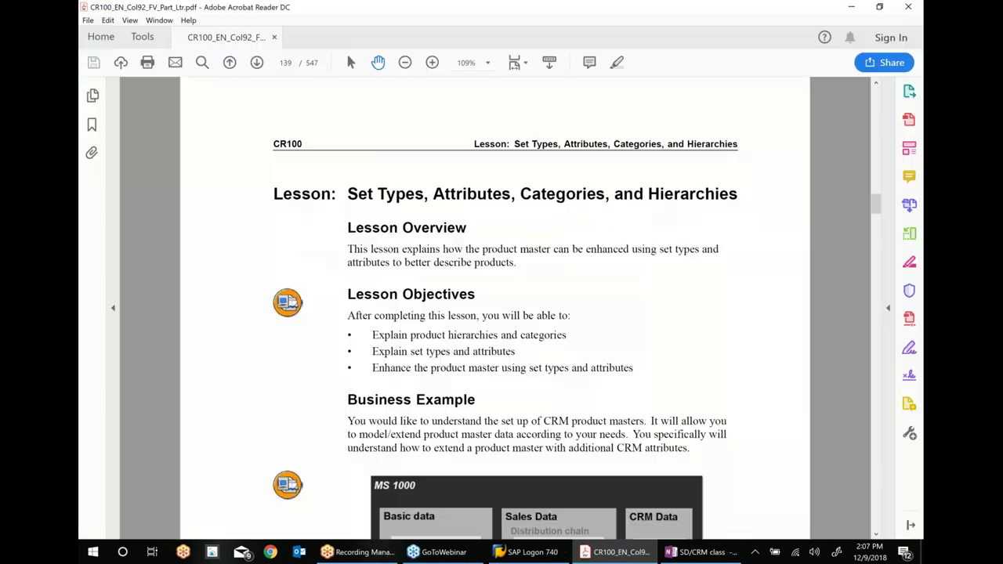
# - Close the CR100 course PDF and SAP Logon, and minimize the class notes to clear the desktop
pyautogui.click(909, 6)
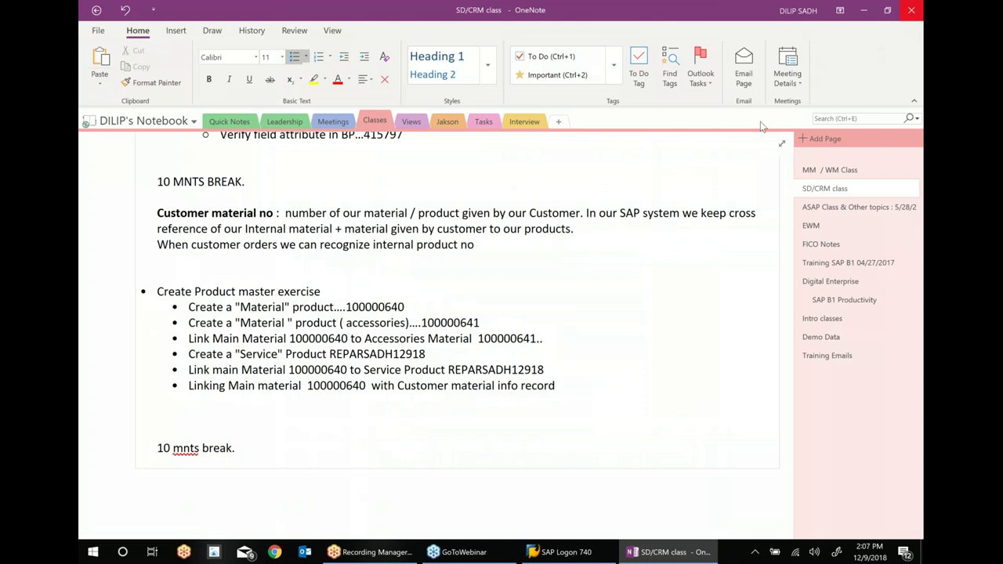
pyautogui.click(863, 11)
pyautogui.click(771, 95)
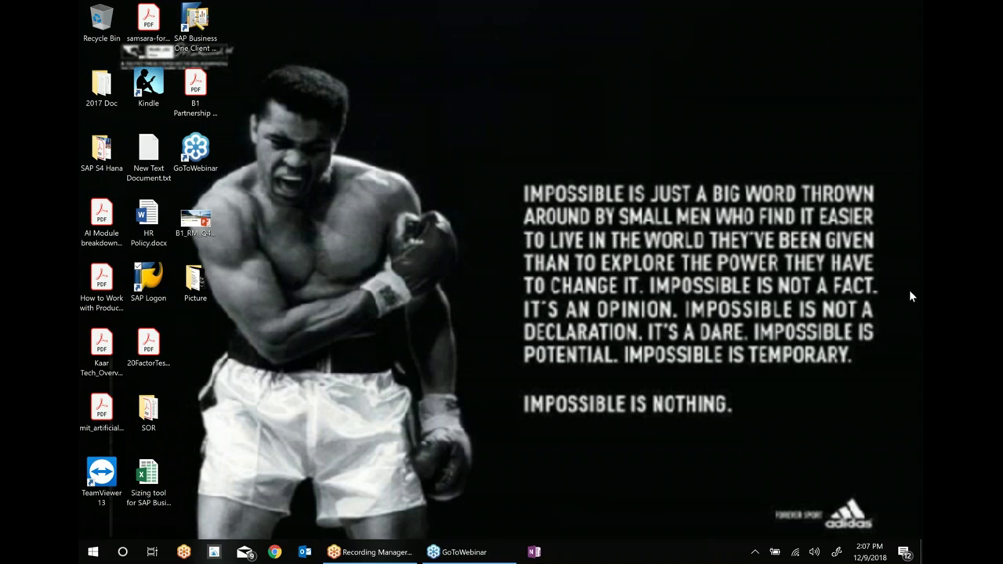